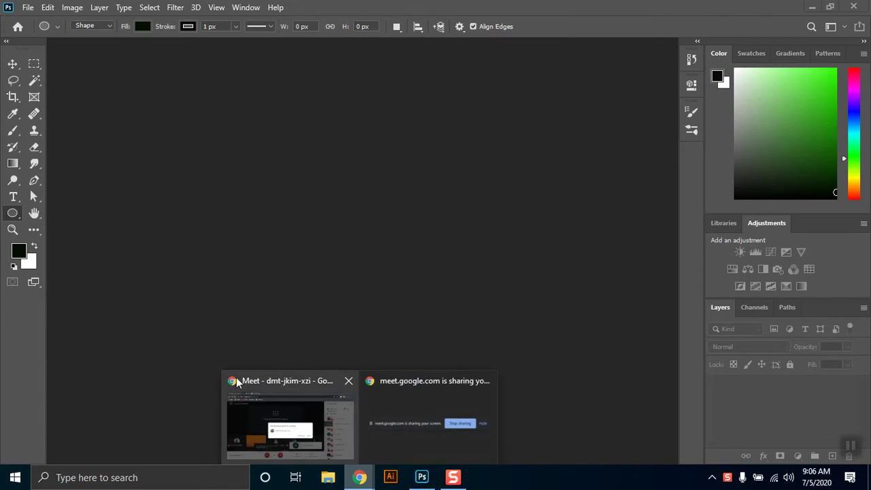
- Admit the waiting participant to the Google Meet call and dismiss the microphone notice
click(286, 429)
click(560, 306)
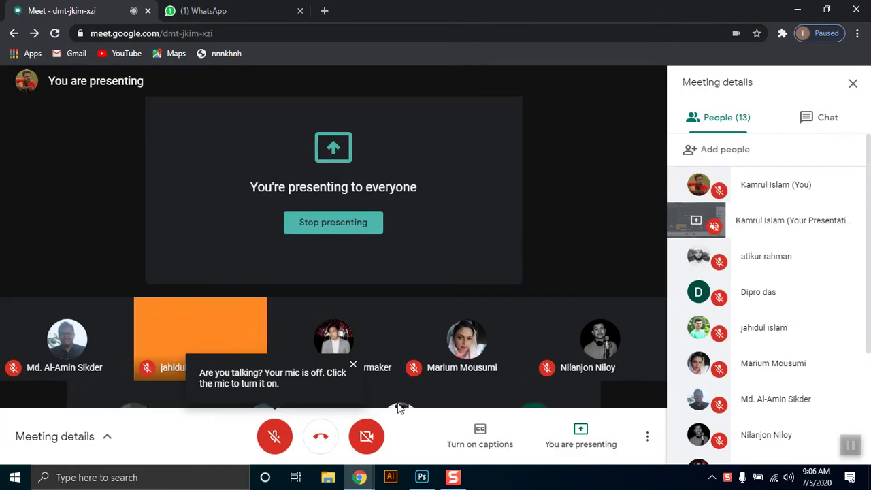
click(352, 366)
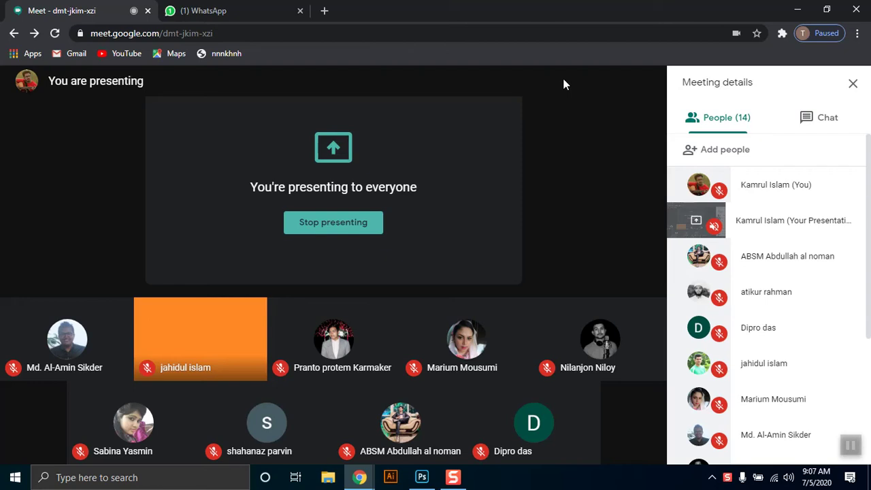
- Check the class group chat in WhatsApp, then close that page and put the browser away
click(249, 5)
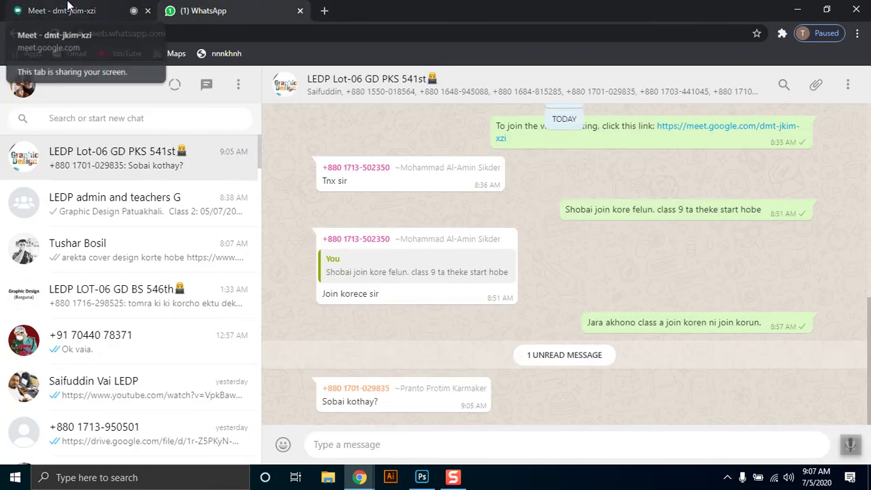
click(300, 10)
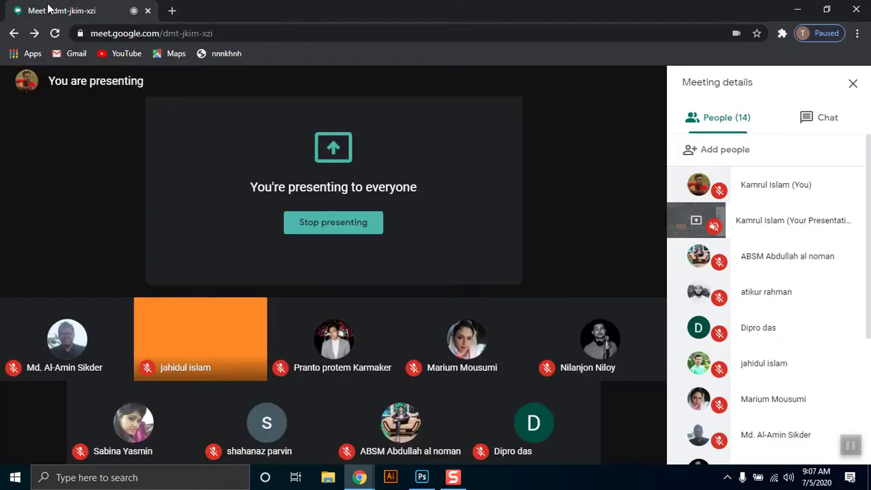
click(798, 10)
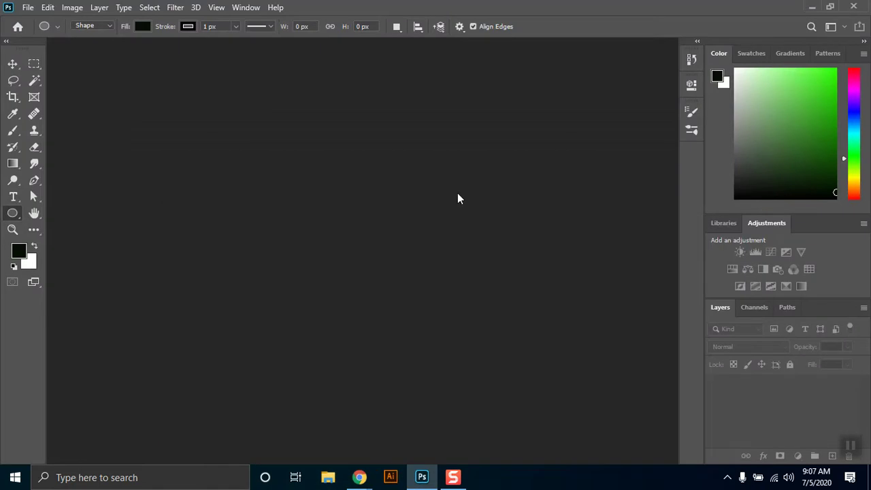
- Open the desktop's LEDP folder and browse through Barguna and Class 2 to the Image folder's pictures
click(812, 7)
click(29, 81)
double_click(30, 80)
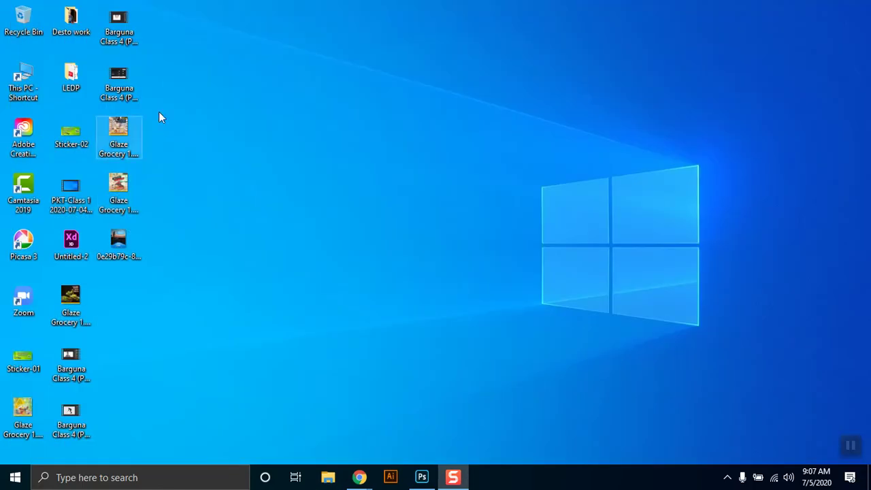
double_click(70, 88)
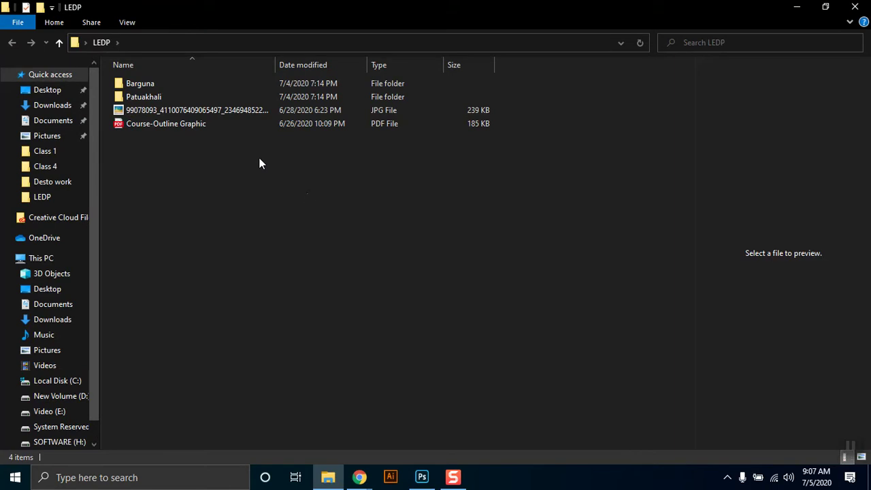
double_click(162, 84)
double_click(153, 95)
click(141, 86)
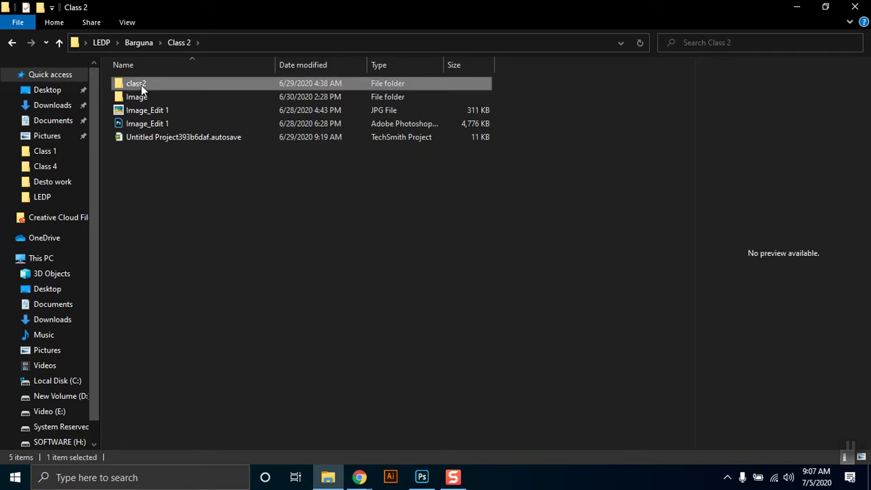
double_click(141, 85)
click(180, 43)
double_click(146, 98)
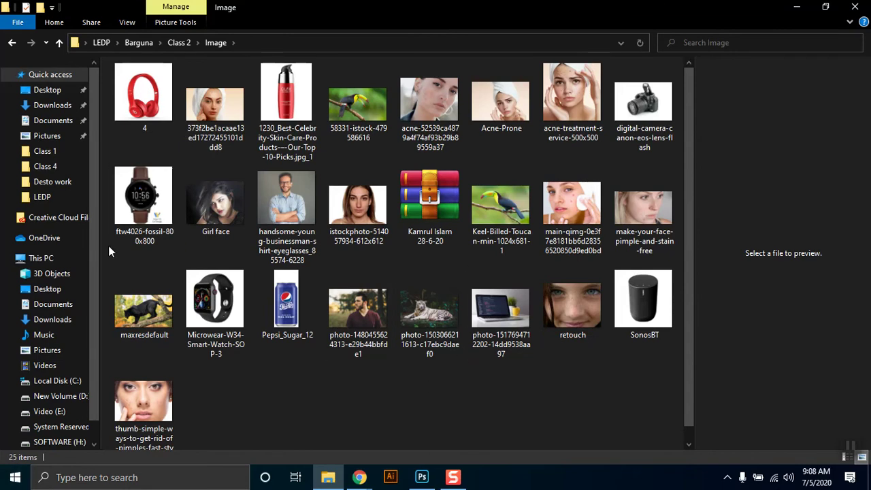
- Switch to Photoshop, view the Pen tool variants and activate the Move tool
click(422, 478)
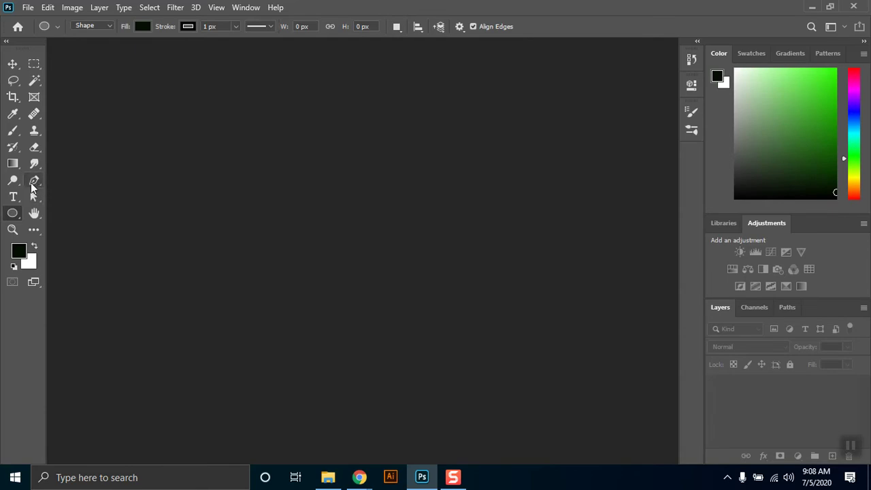
click(31, 184)
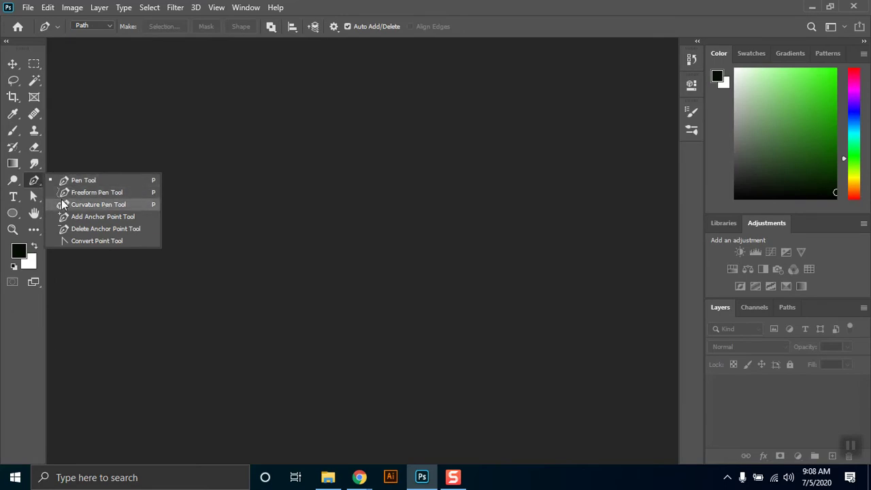
click(11, 63)
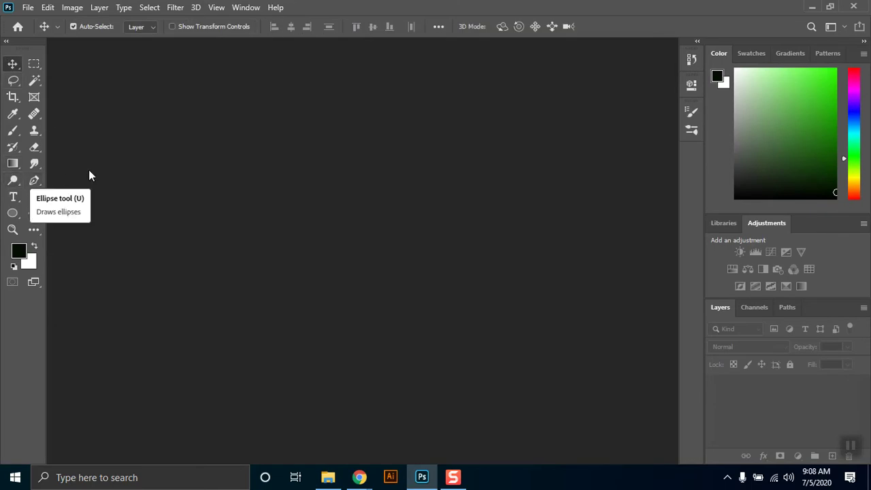
click(29, 8)
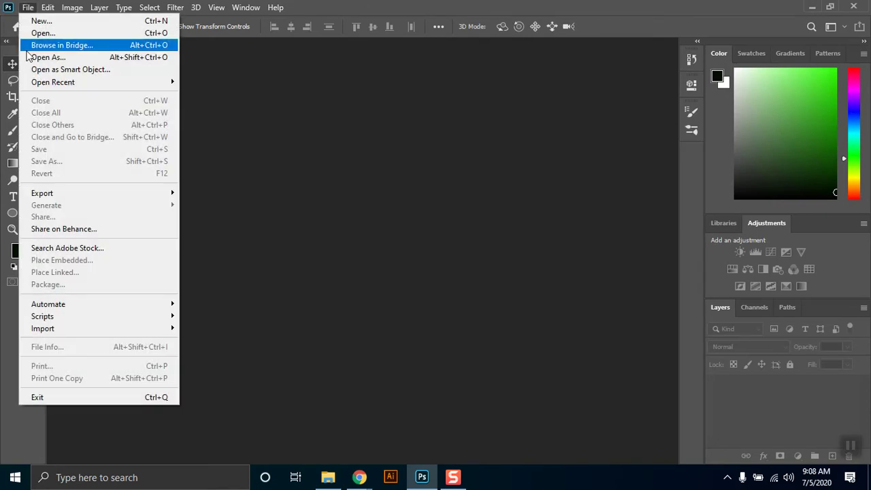
click(42, 24)
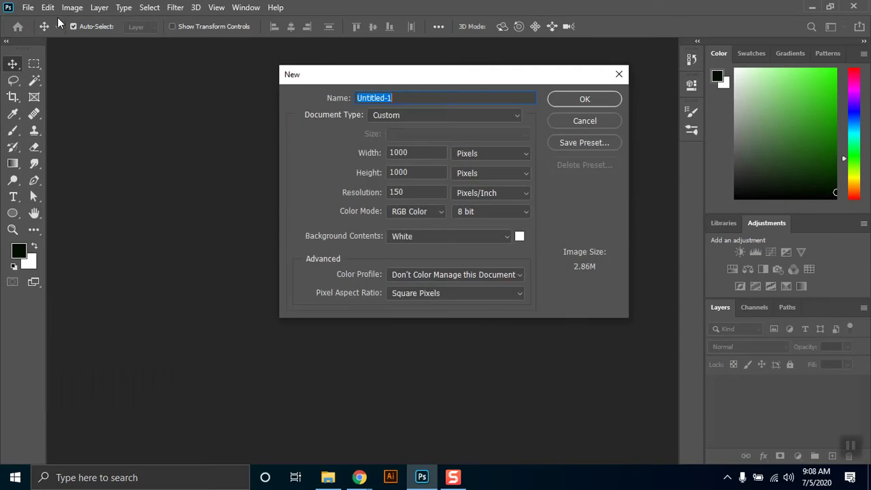
click(442, 97)
drag(321, 84, 301, 126)
drag(373, 140, 335, 141)
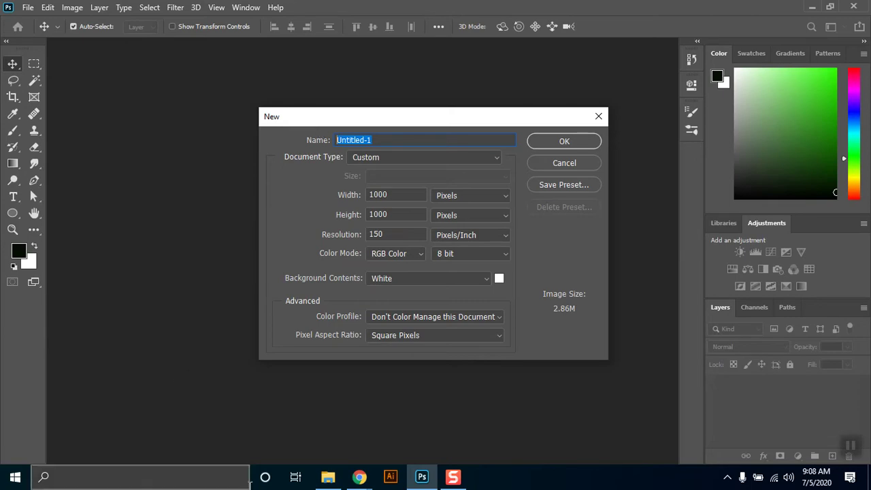
- Switch to the Google Meet call, admit the waiting participant and look through the participant list
click(359, 478)
click(316, 416)
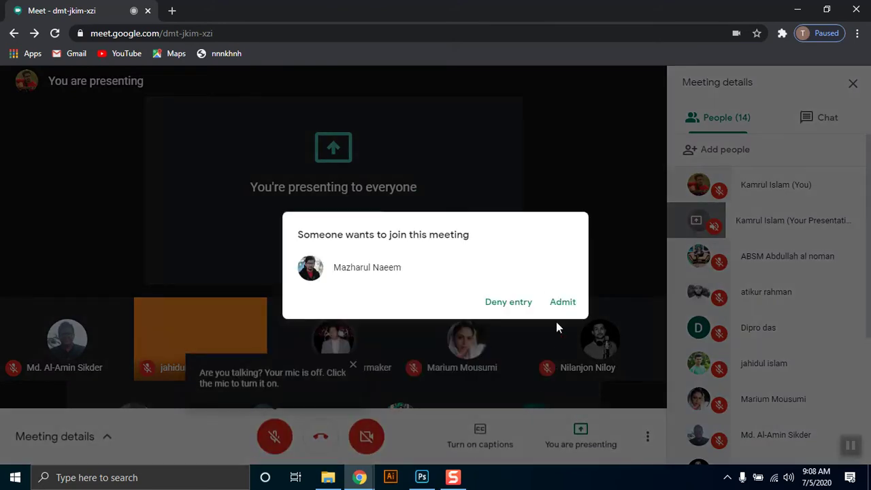
click(562, 302)
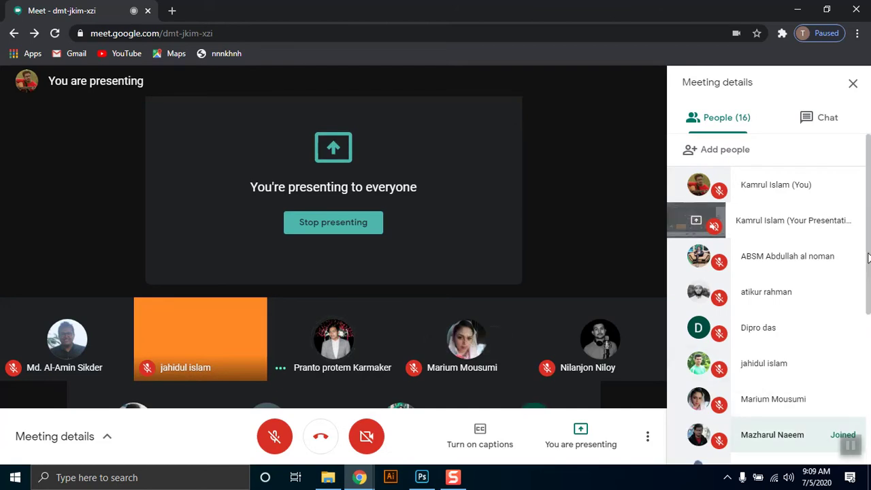
scroll(801, 317, down, 4)
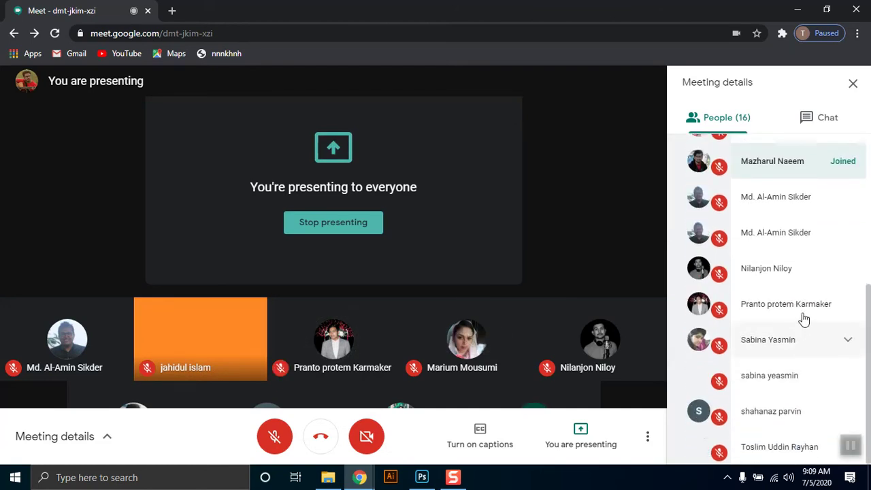
scroll(800, 381, up, 1)
scroll(800, 382, up, 5)
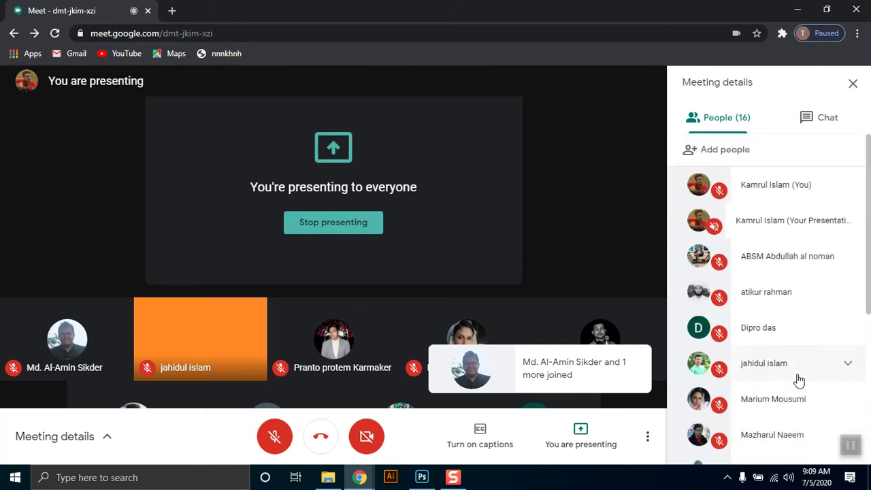
click(796, 11)
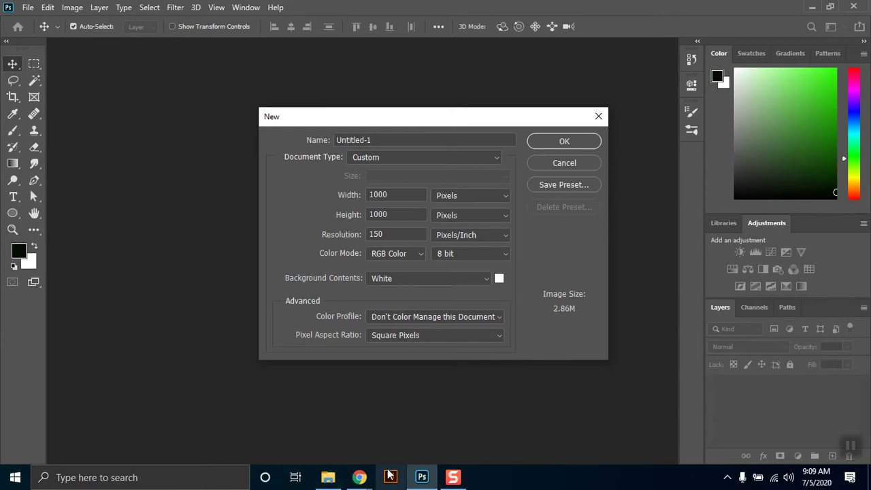
- Return to the Google Meet call and unmute the microphone
mouse_move(359, 479)
click(328, 449)
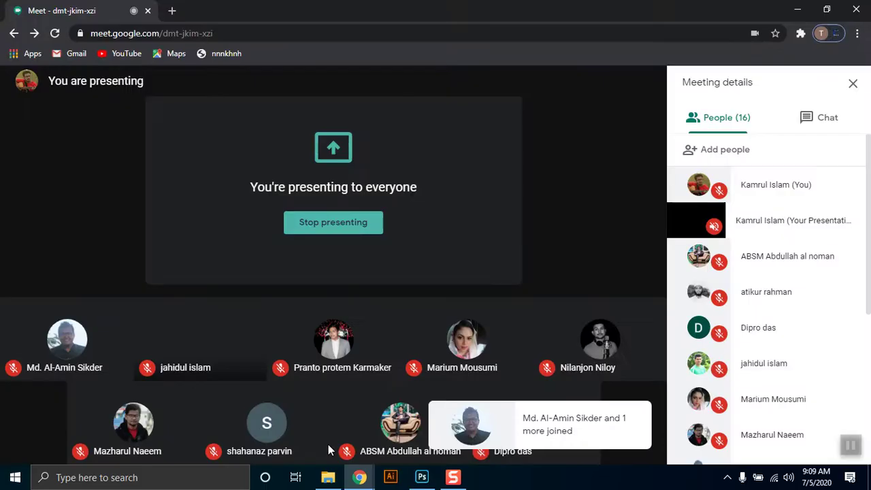
mouse_move(291, 268)
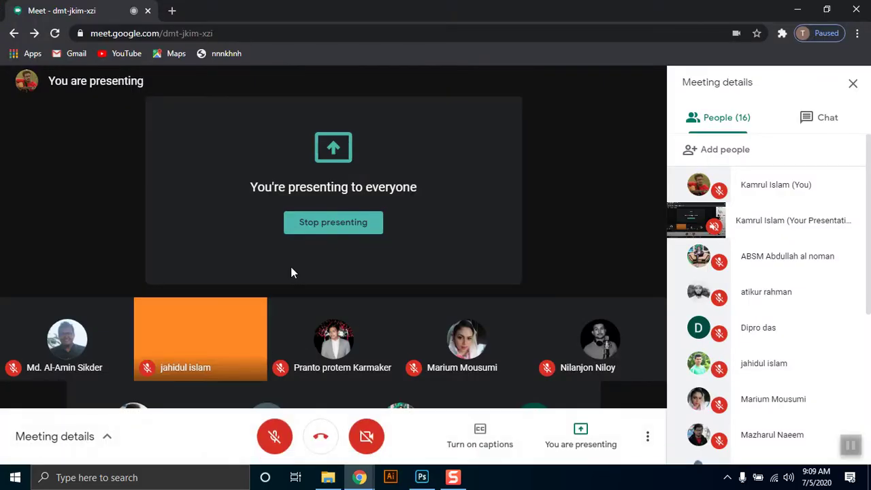
click(275, 436)
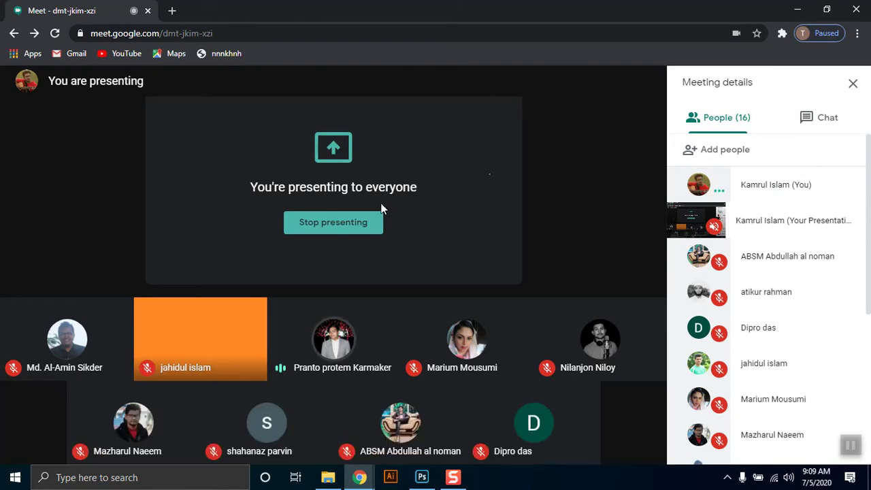
- Go back to Photoshop and cancel the new document setup
click(798, 9)
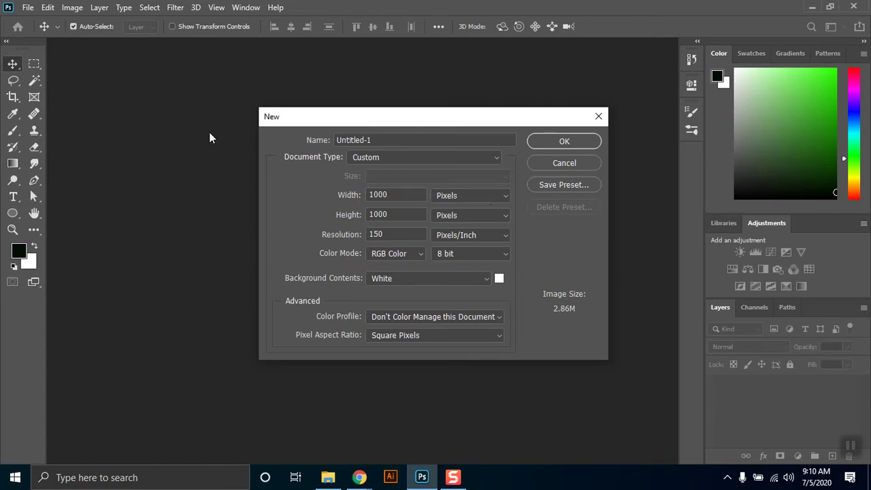
double_click(378, 140)
click(574, 162)
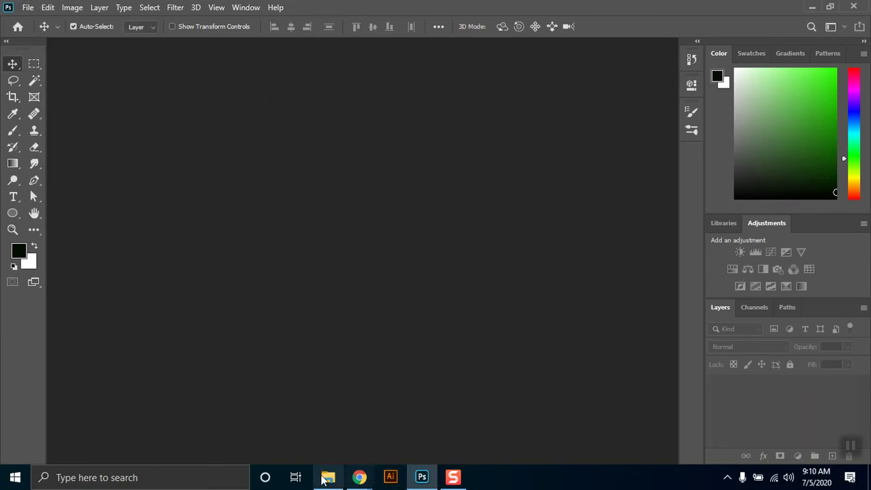
- Admit another waiting participant to the Google Meet call and return to Photoshop
mouse_move(360, 477)
click(319, 392)
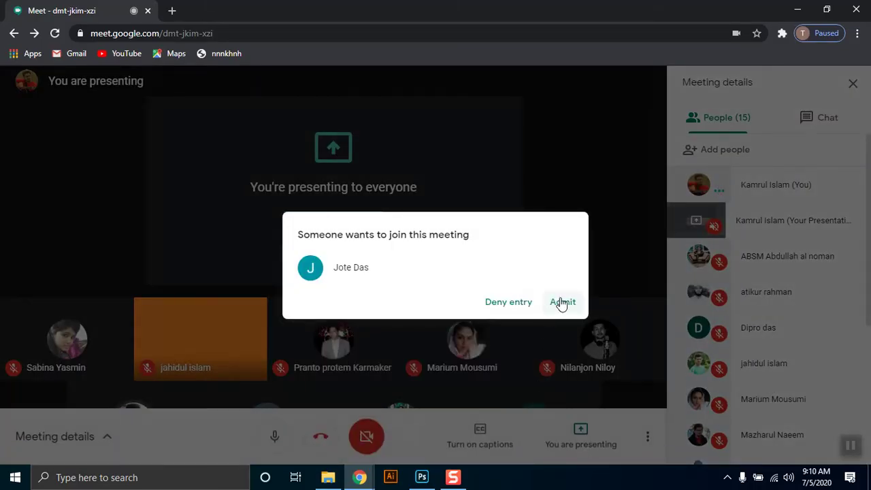
click(562, 302)
click(422, 477)
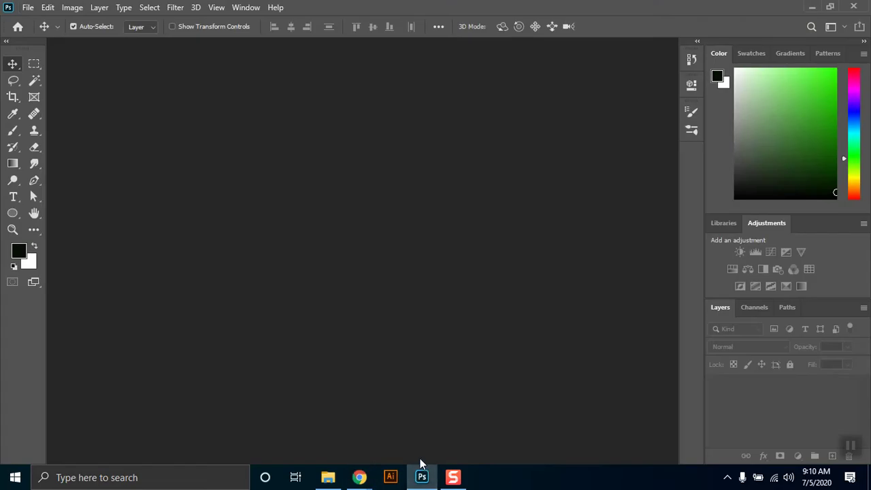
- Start a new document and name it Class 2
click(26, 7)
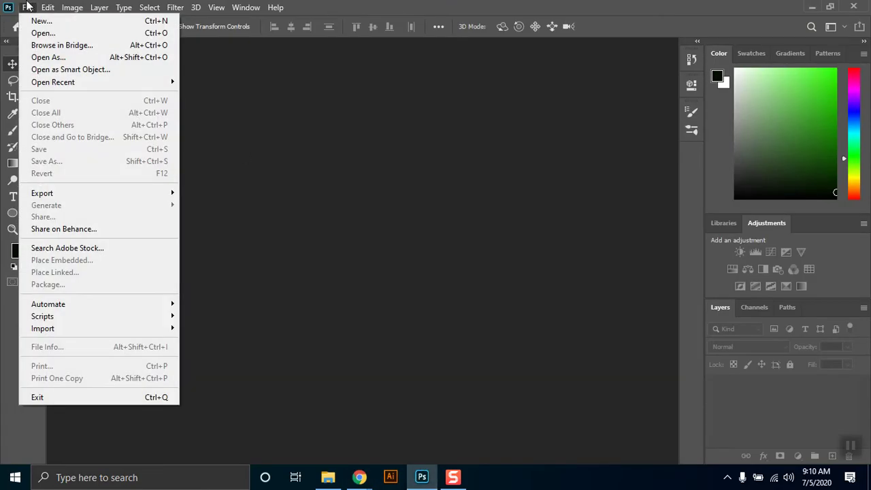
click(29, 9)
click(28, 7)
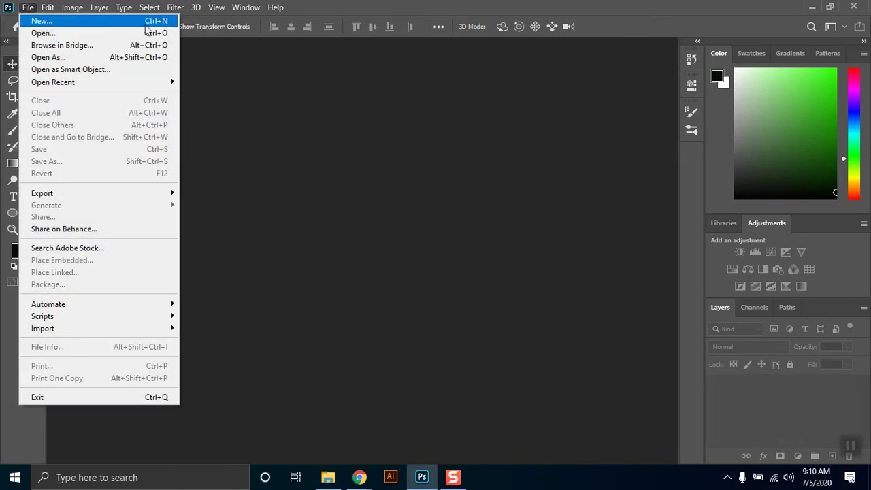
click(109, 25)
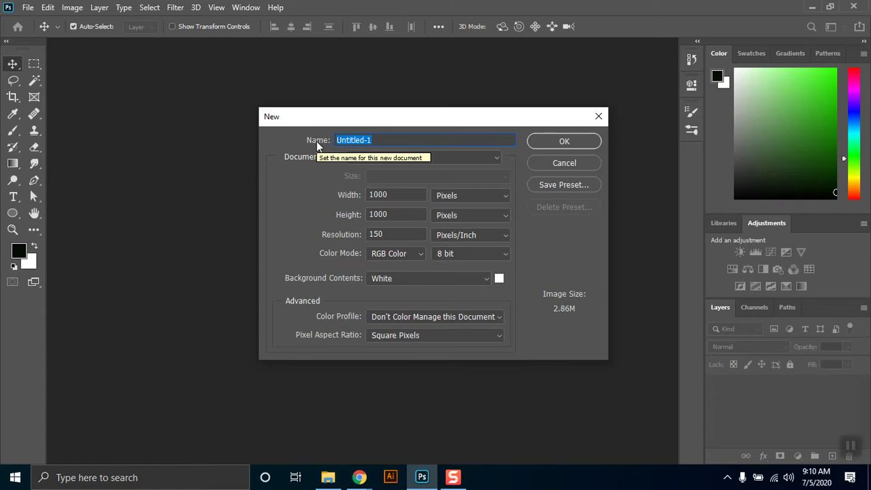
text(Class 2)
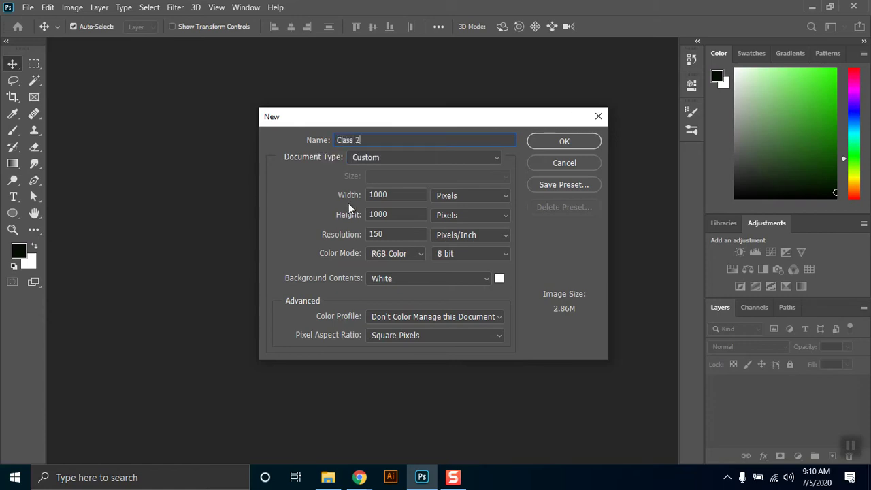
- Set the color mode to RGB Color and create the 1000 × 1000 pixel document at 150 pixels/inch with a white background
click(377, 194)
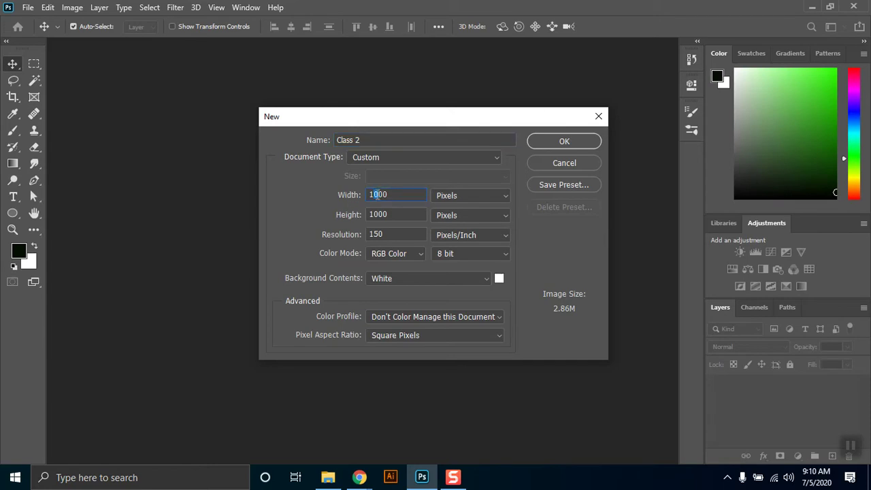
click(386, 236)
click(410, 317)
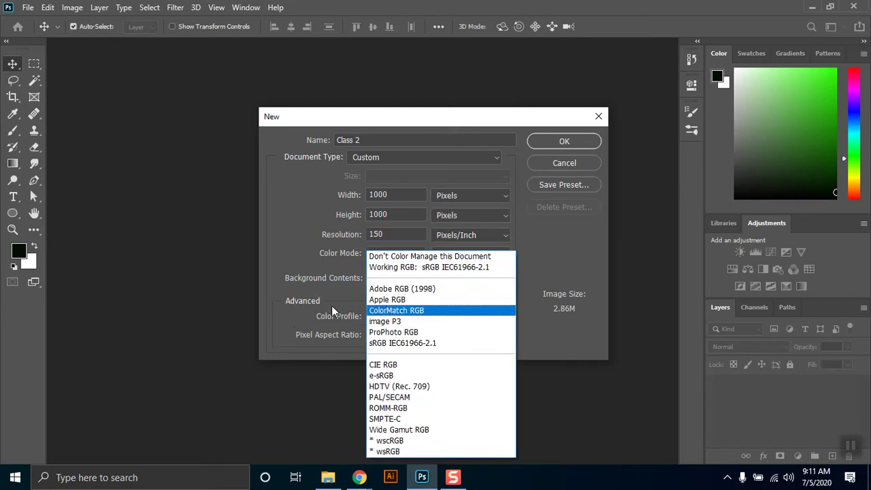
click(302, 256)
click(393, 255)
click(392, 266)
click(395, 253)
click(390, 289)
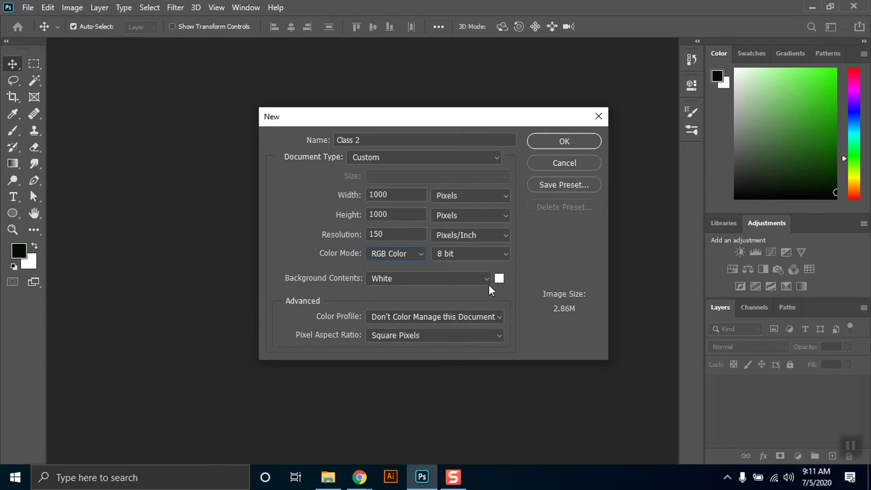
click(564, 140)
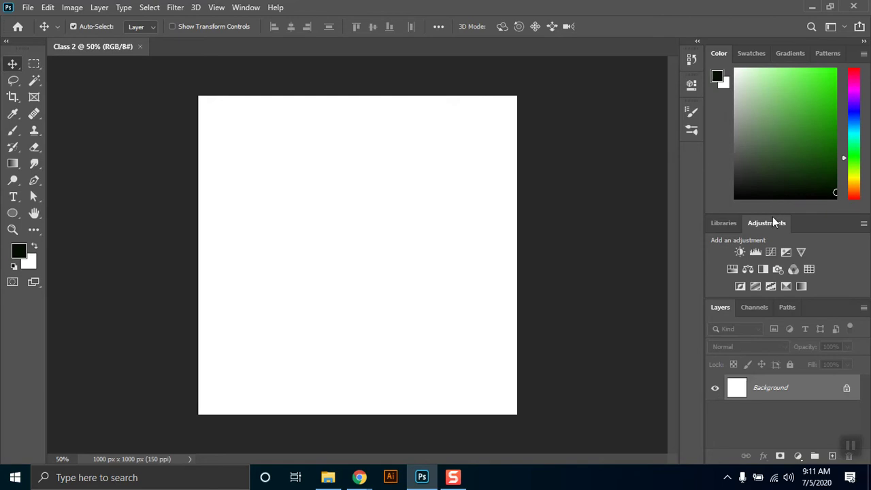
- Enlarge the Layers panel by shrinking the Color and Adjustments panels above it
drag(772, 213, 772, 155)
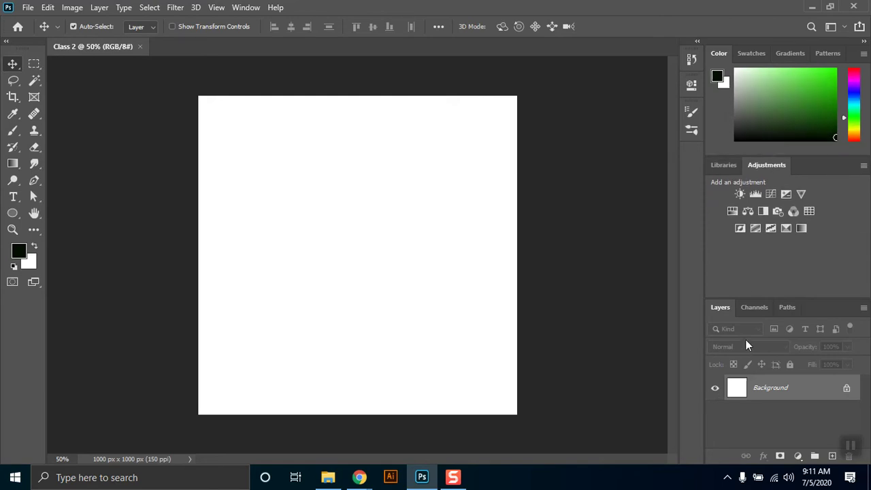
drag(751, 300, 751, 216)
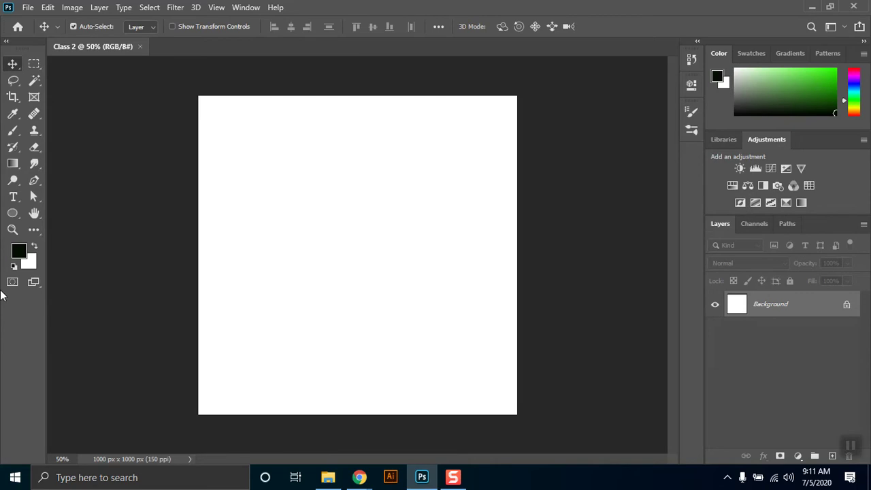
- Draw a black ellipse about 486 × 478 px in the upper-left part of the canvas
click(13, 212)
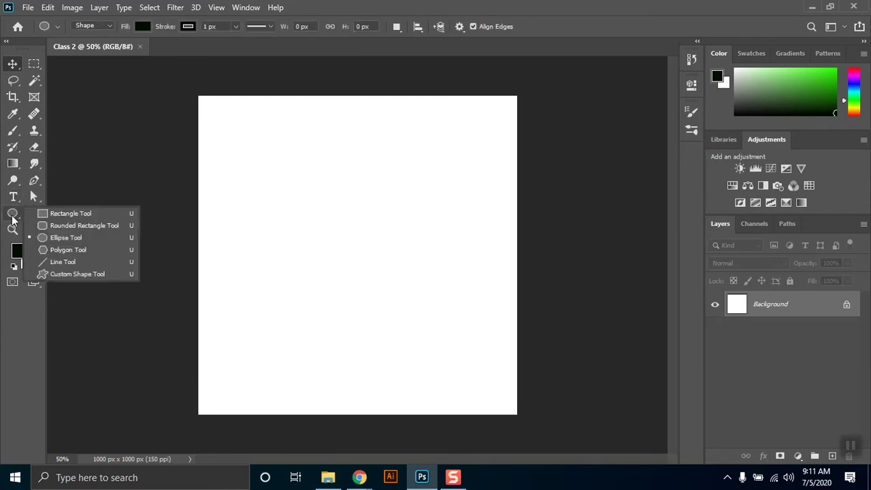
click(61, 238)
drag(242, 154, 398, 306)
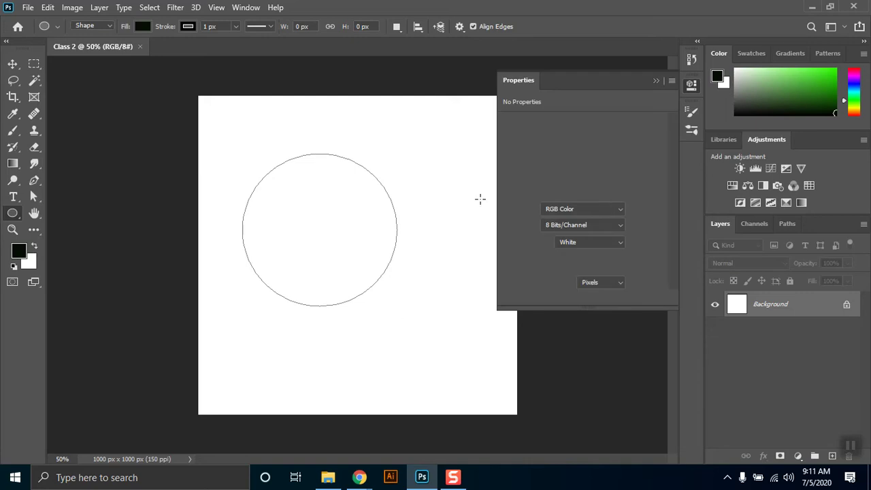
click(657, 80)
right_click(12, 213)
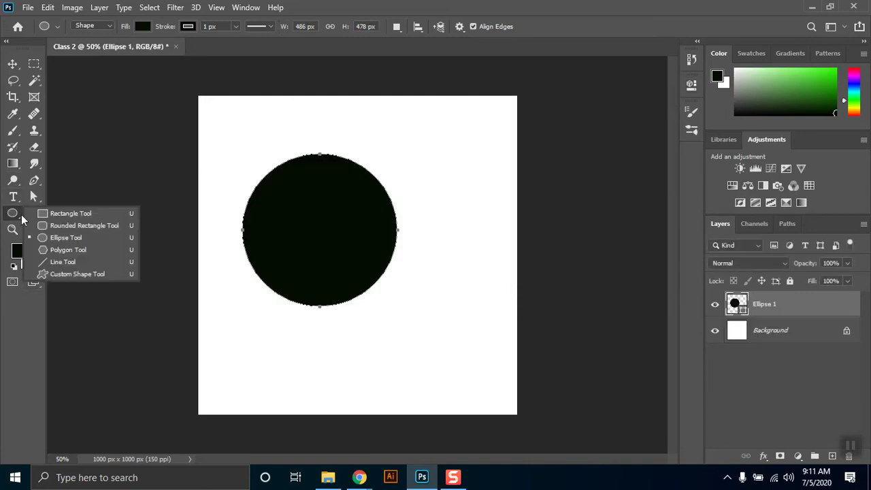
click(417, 233)
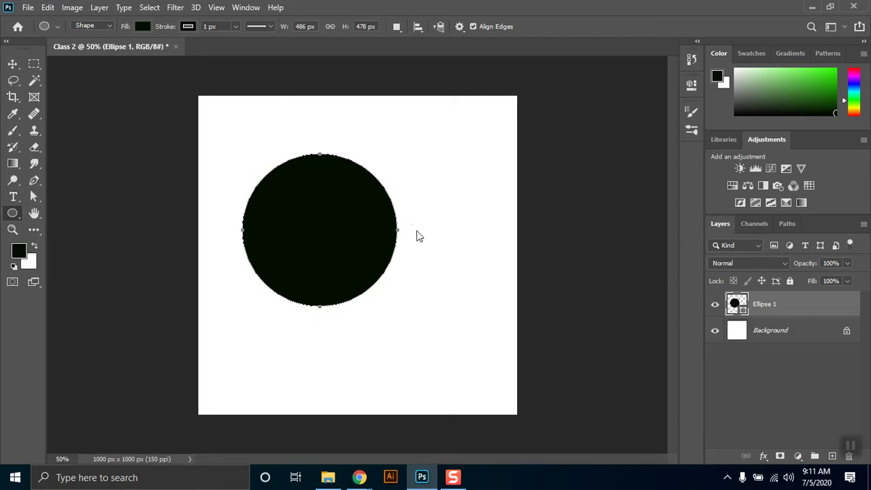
- Delete the black ellipse layer from the document
click(13, 64)
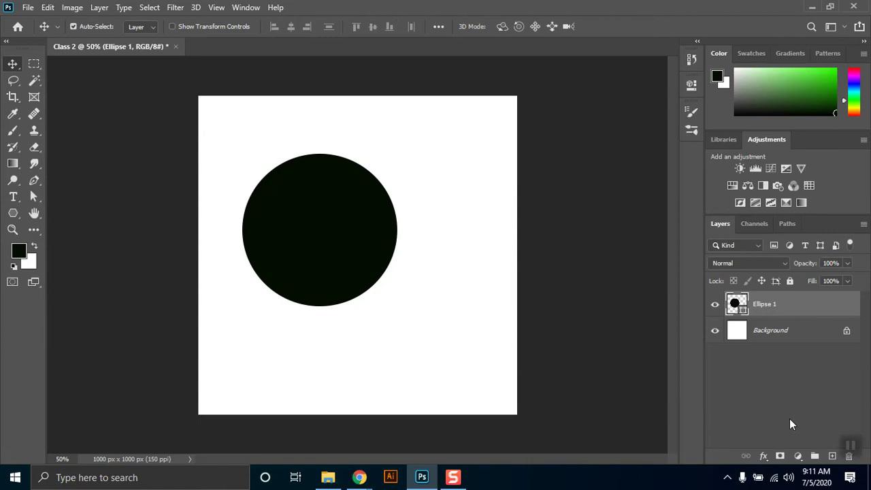
click(840, 462)
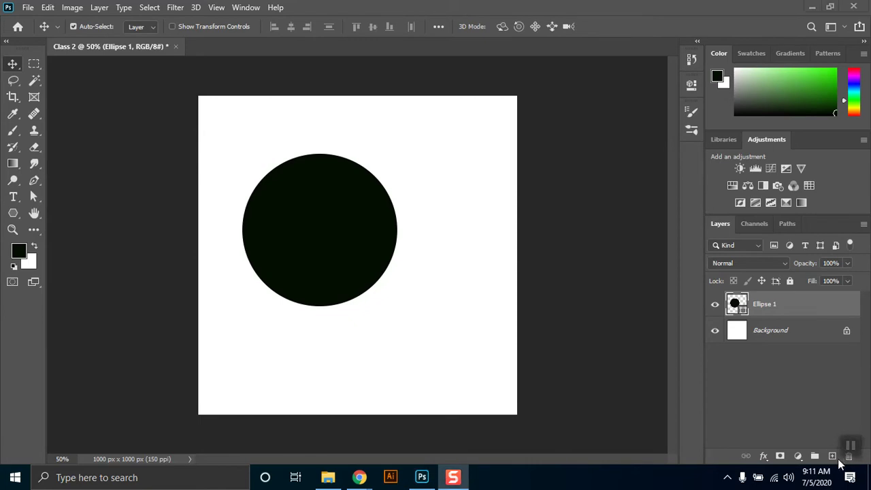
click(776, 309)
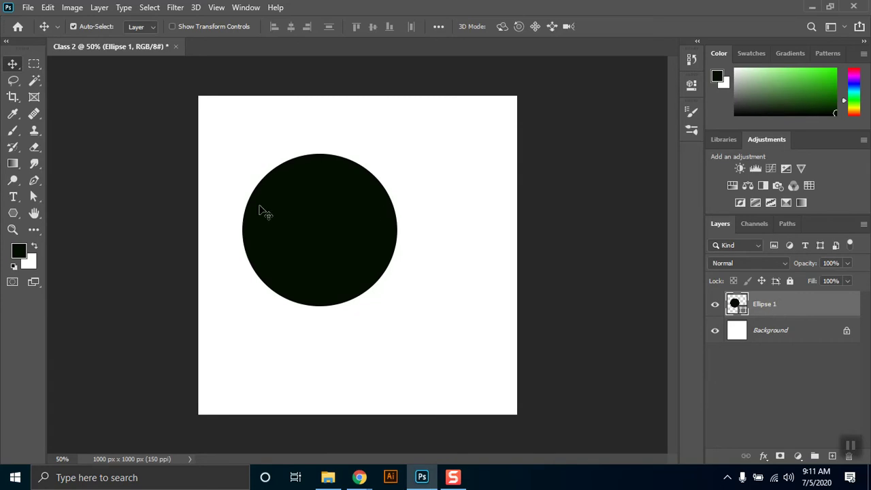
key(Delete)
- Draw three Buffalo Thorn Tree custom shapes of about 80 × 166 px, 274 × 26 px and 344 × 384 px
click(13, 214)
right_click(13, 217)
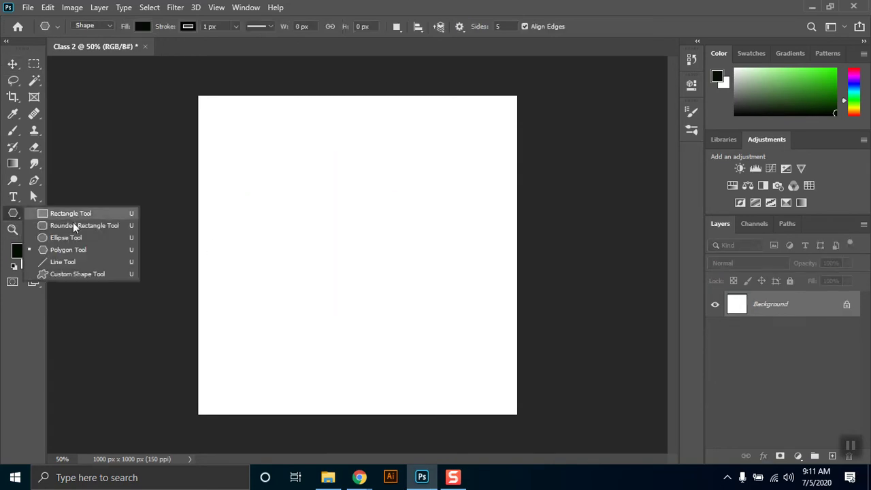
click(82, 276)
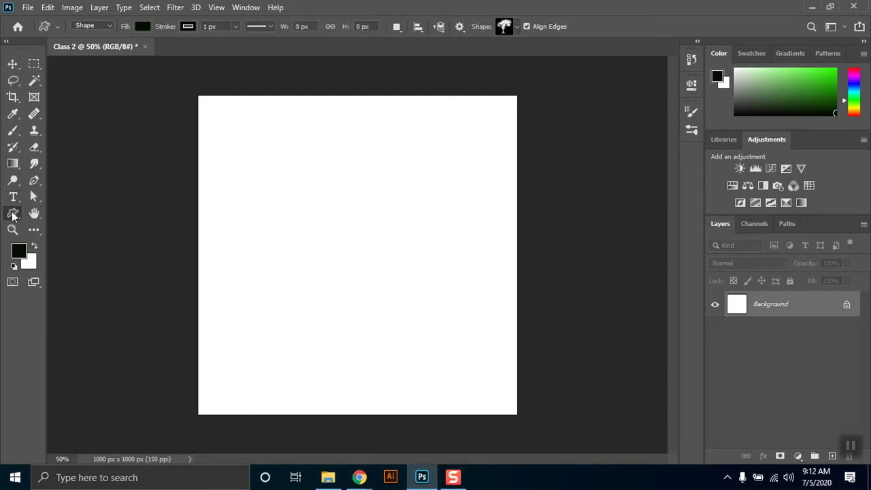
drag(317, 122, 292, 175)
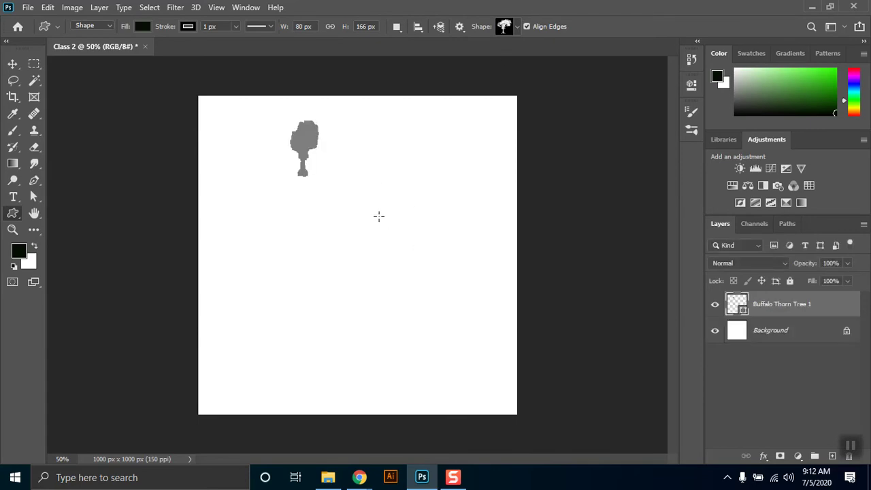
drag(379, 216, 368, 206)
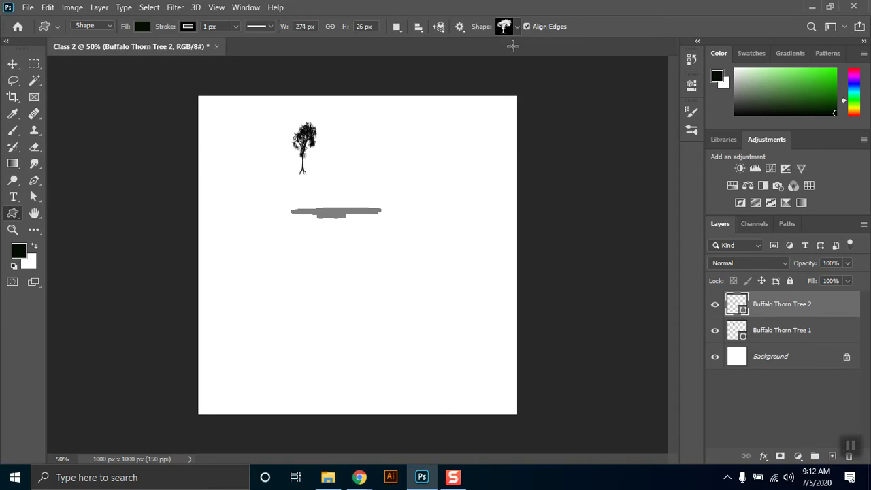
drag(408, 149, 516, 27)
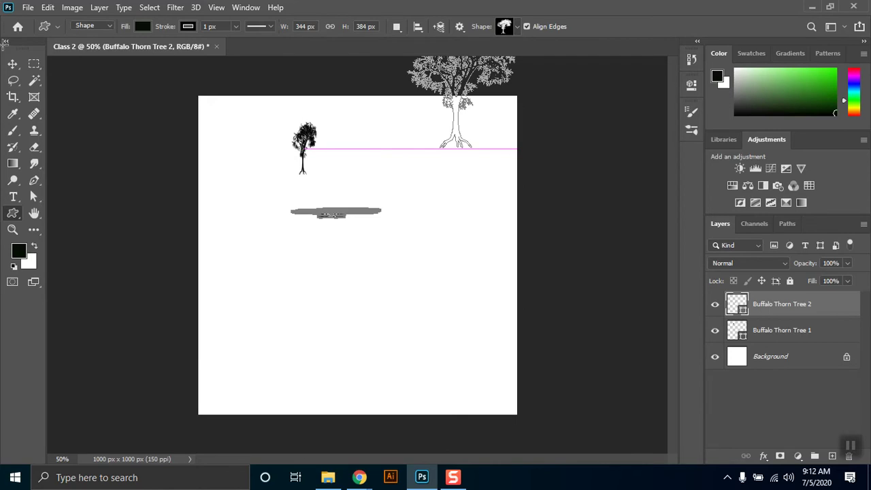
- Switch to Google Meet, admit the waiting participant to the call and return to Photoshop
mouse_move(368, 483)
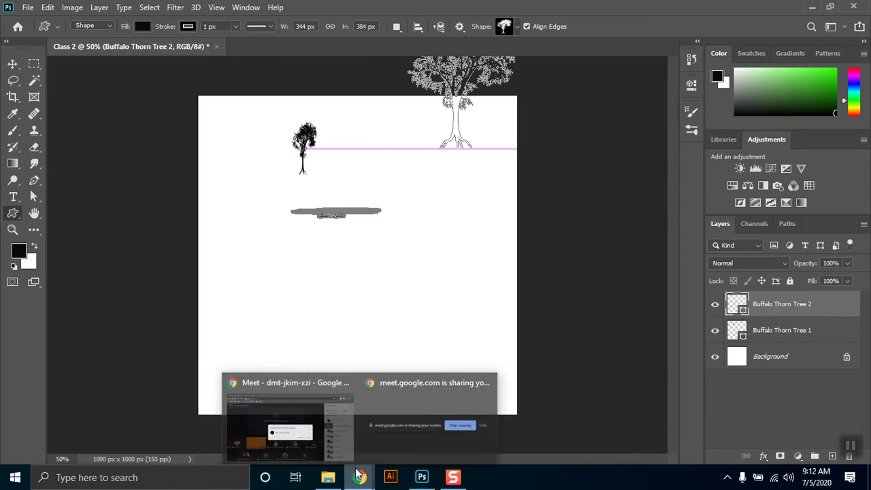
click(282, 430)
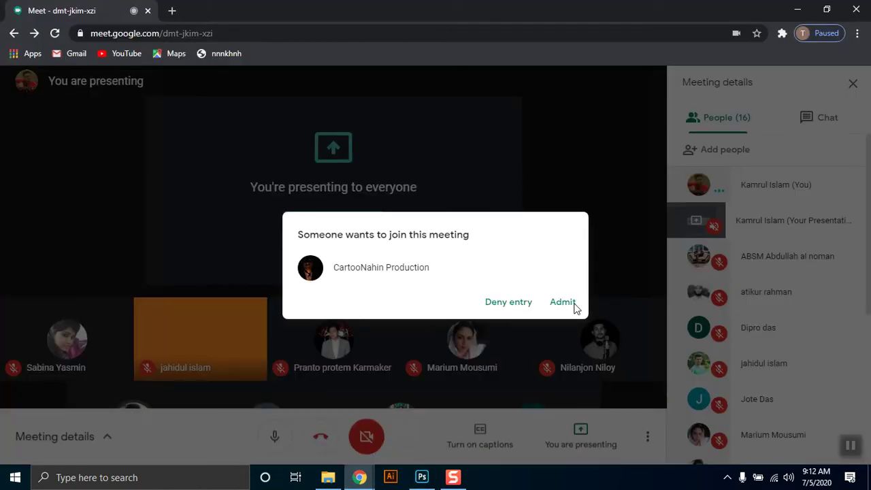
click(566, 304)
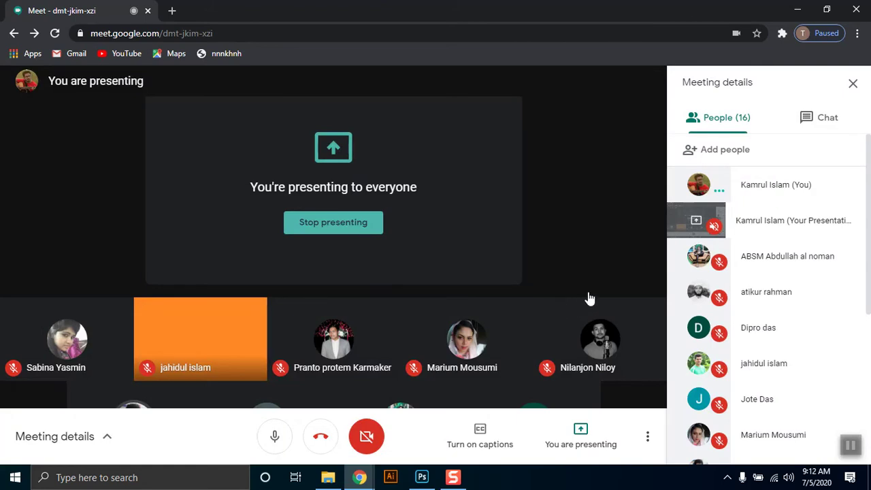
click(798, 9)
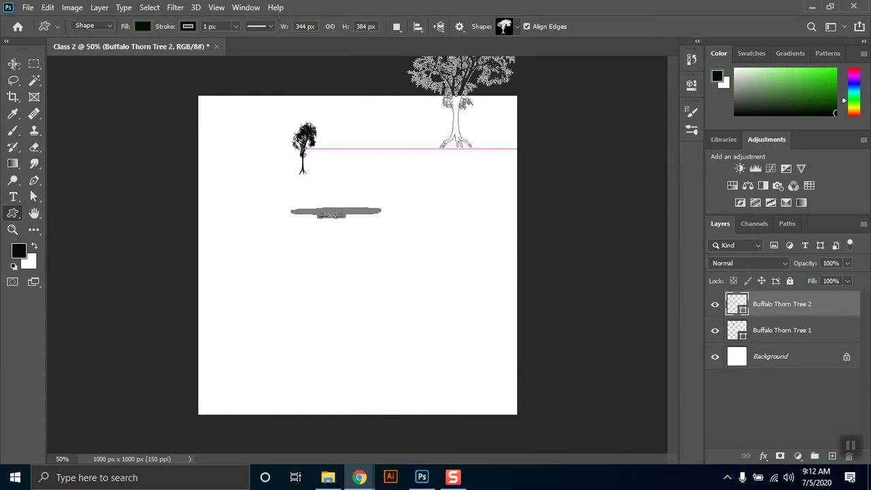
key(alt+Tab)
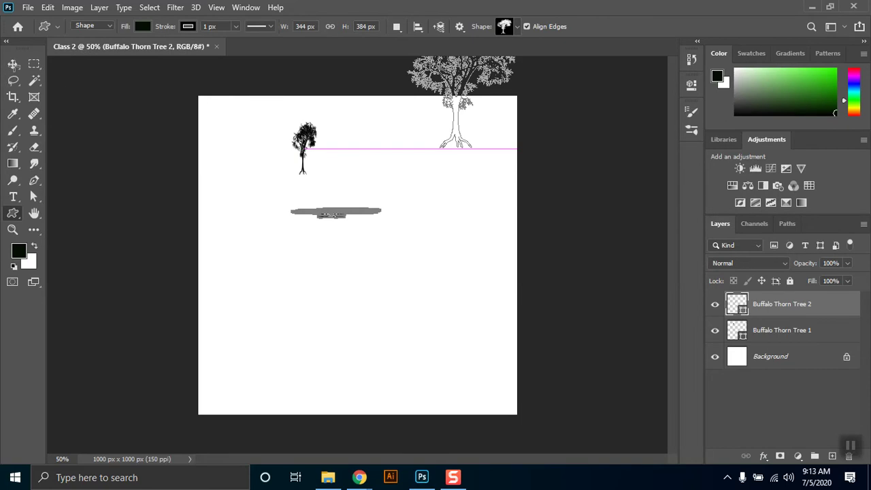
- Move the small tree to the end of the flat tree and bring the large tree down fully onto the canvas
click(13, 64)
right_click(13, 64)
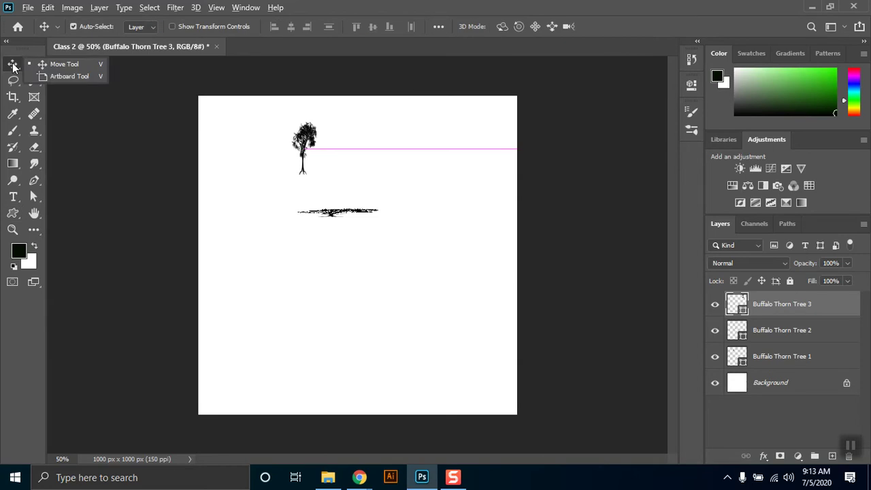
click(132, 198)
click(171, 164)
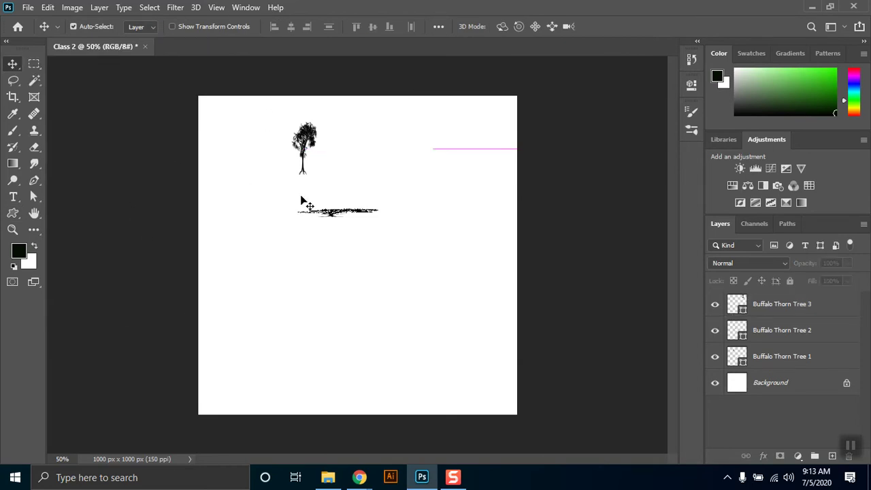
click(378, 171)
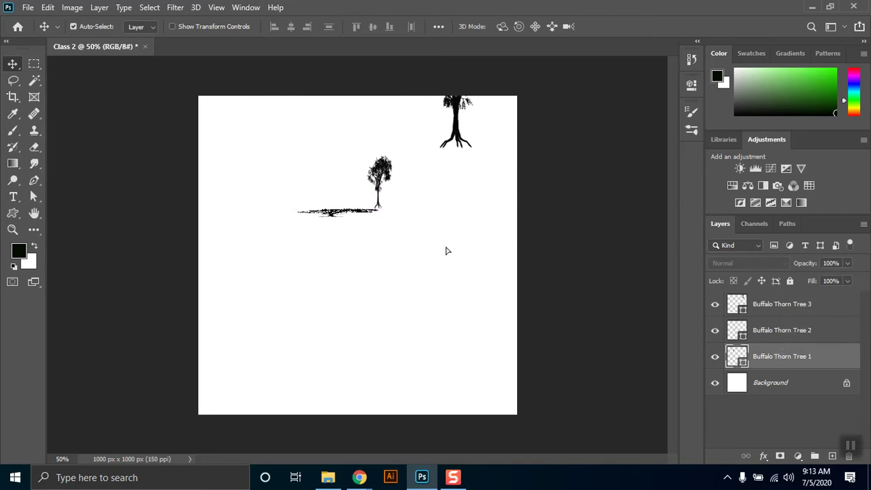
click(456, 135)
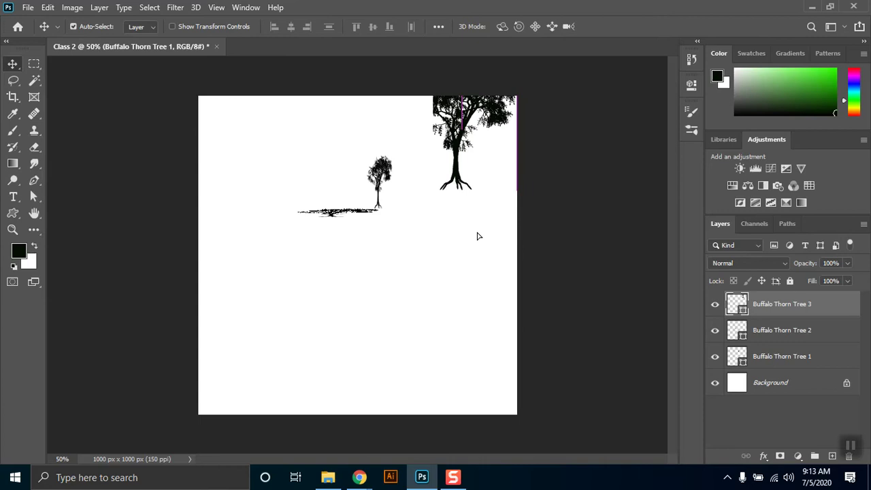
drag(448, 200, 391, 194)
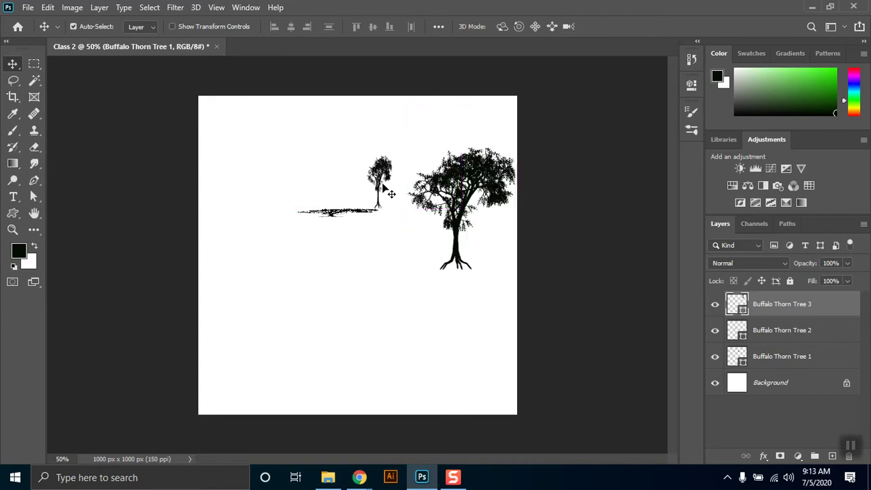
click(393, 223)
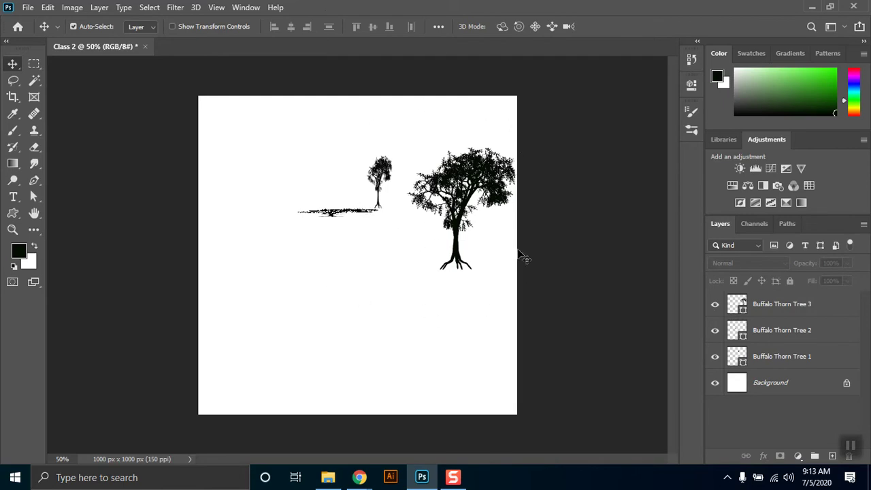
- Look through the Leaf Trees, Boats and Flowers groups of custom shapes
click(8, 214)
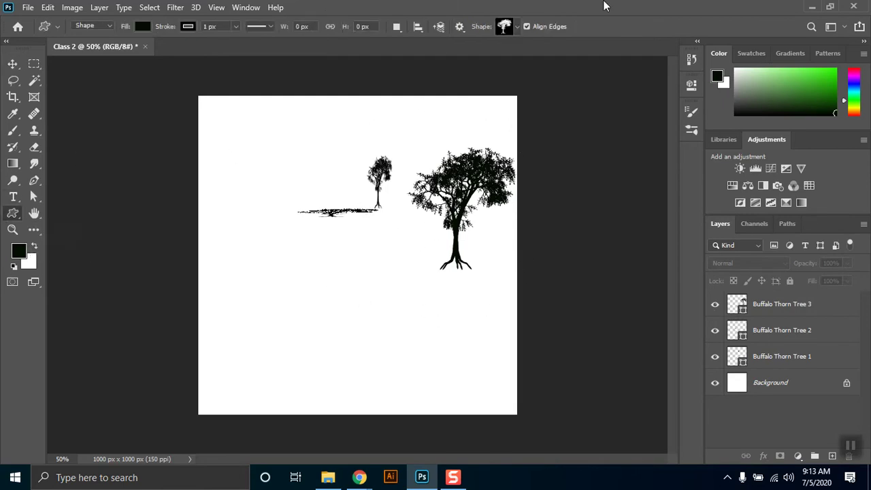
click(517, 27)
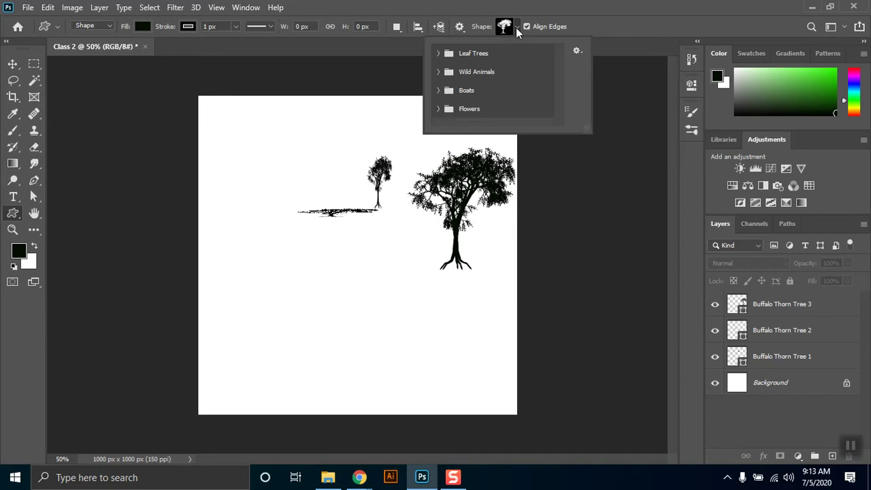
click(437, 53)
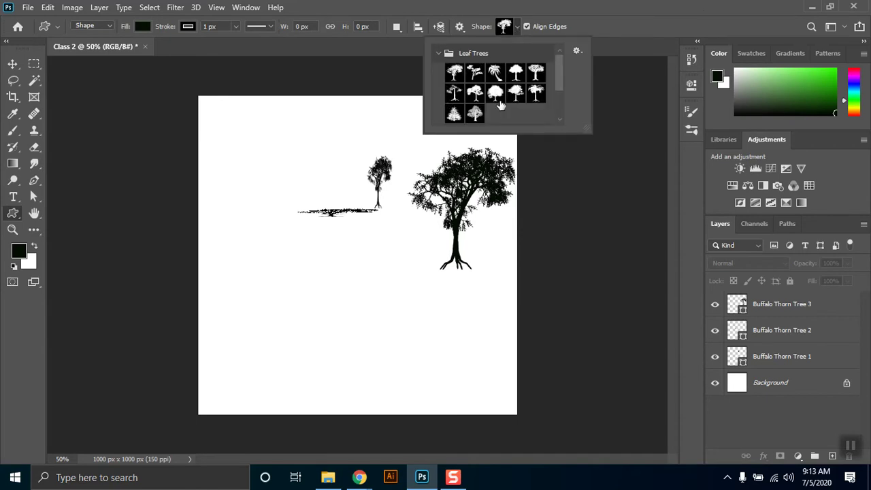
click(437, 53)
click(439, 90)
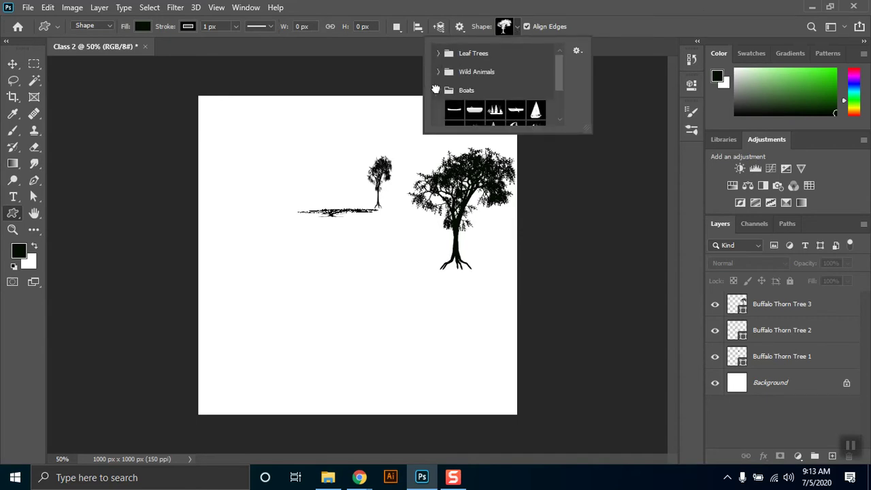
scroll(519, 91, down, 2)
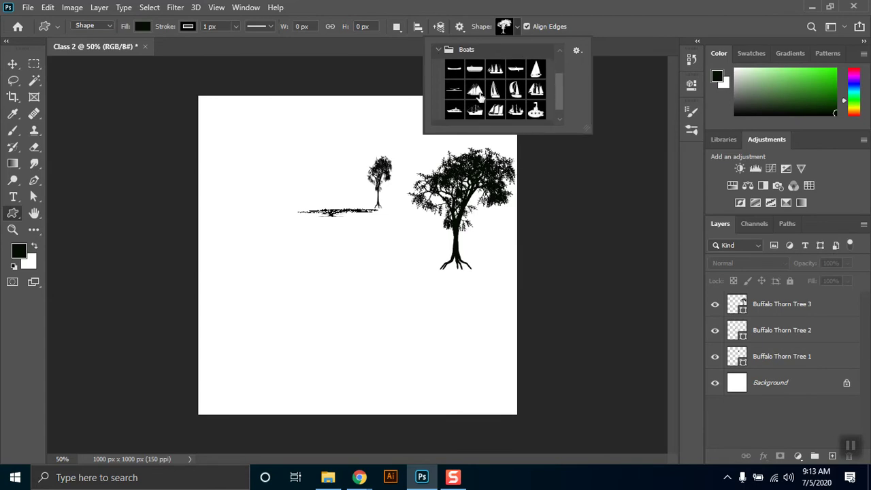
scroll(477, 95, up, 1)
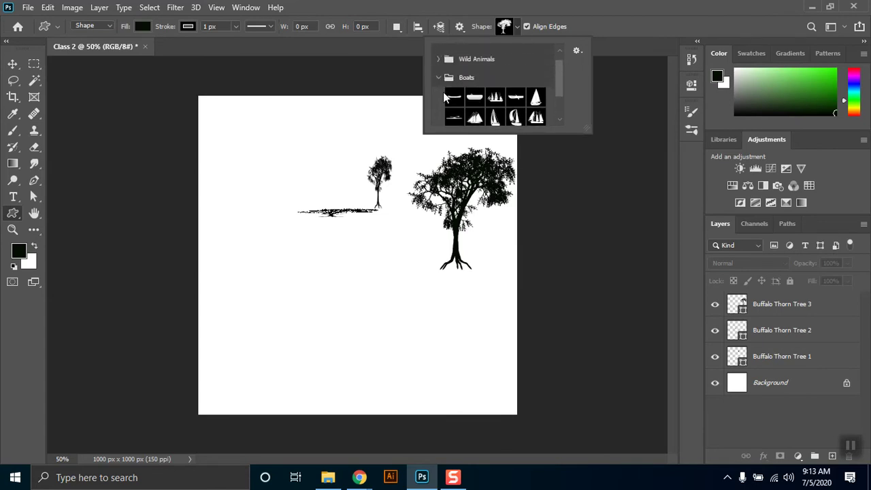
click(439, 77)
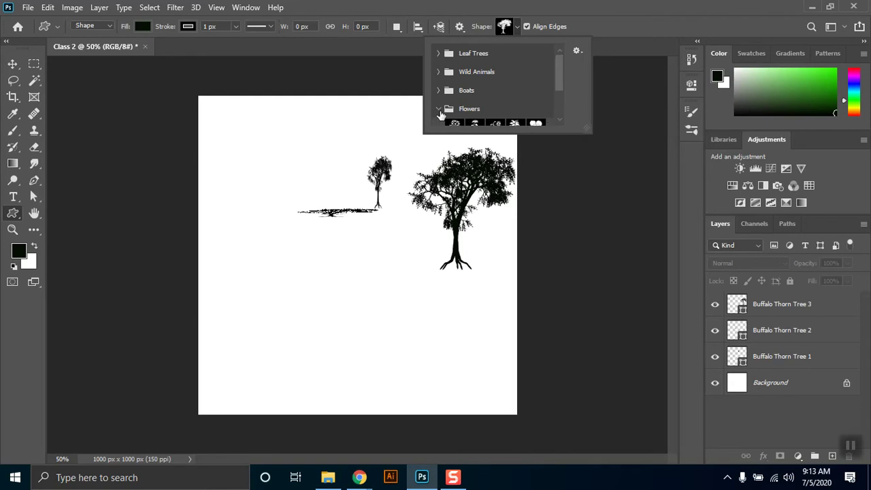
click(437, 110)
scroll(450, 103, down, 2)
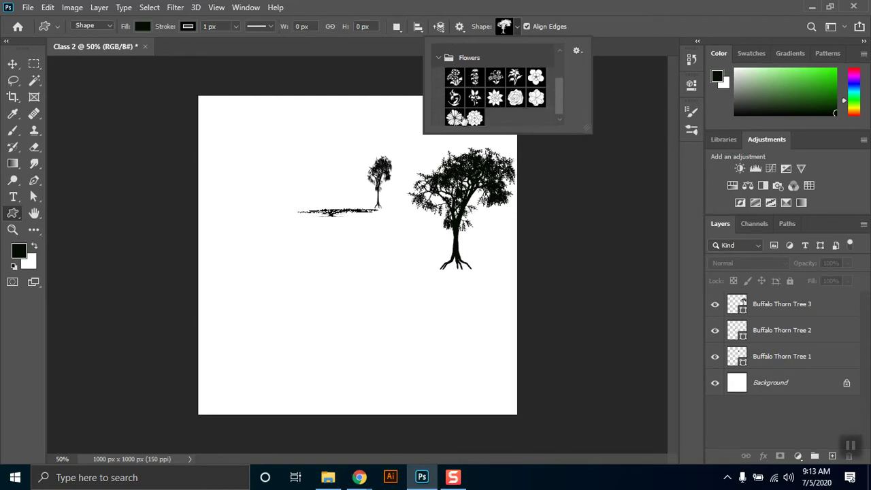
scroll(490, 99, up, 1)
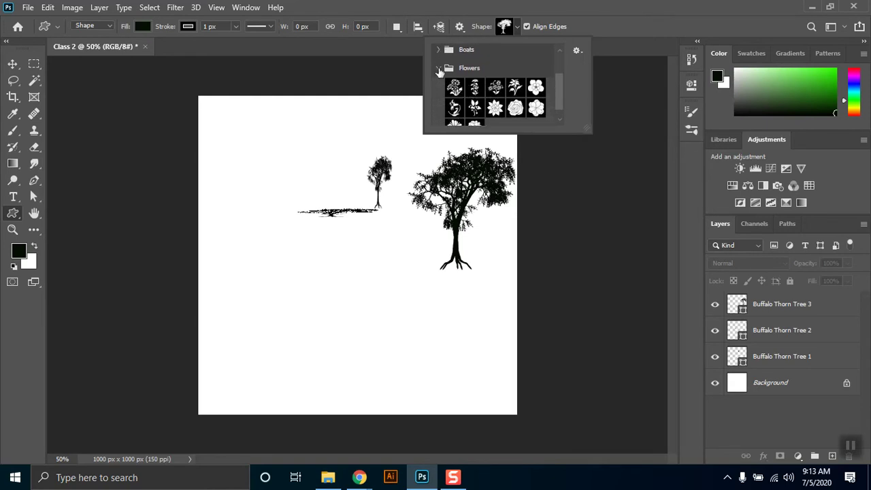
click(439, 71)
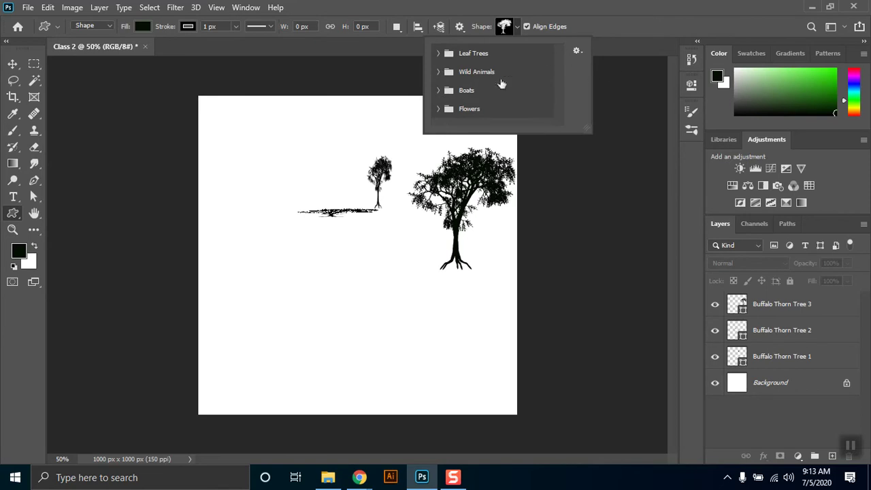
- Look through the Wild Animals group of custom shapes and close the shape picker
click(438, 73)
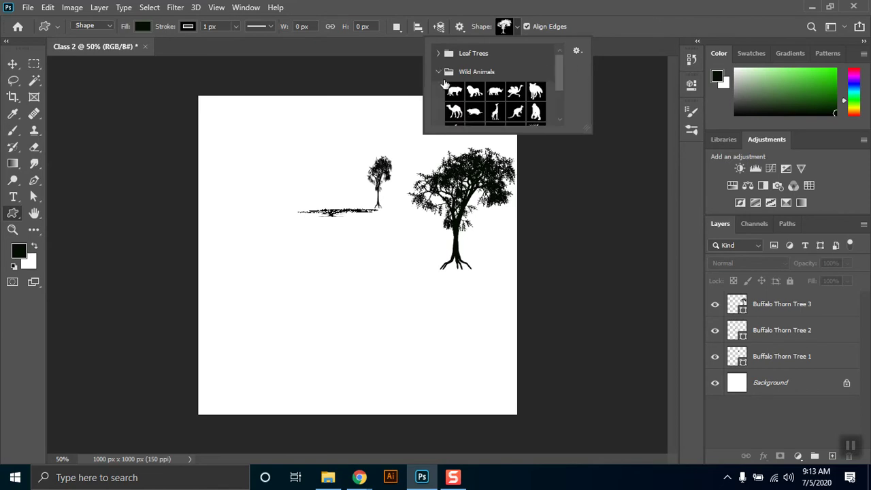
scroll(502, 99, down, 2)
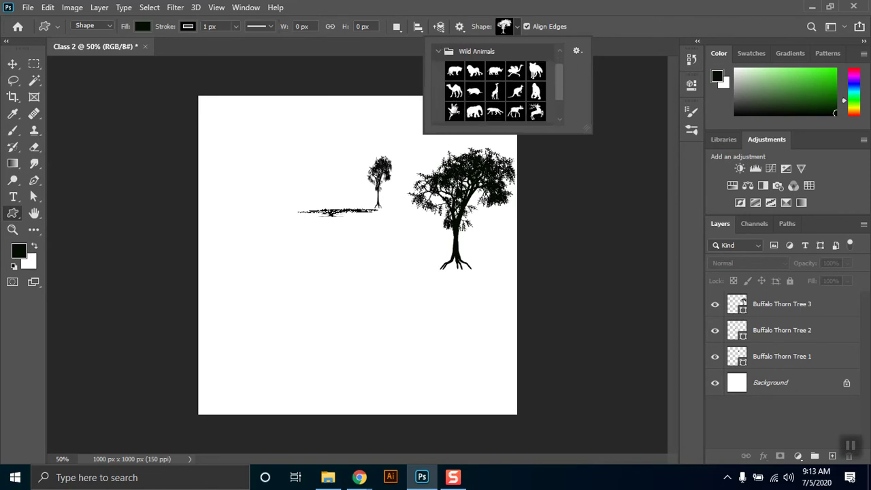
scroll(504, 96, down, 1)
scroll(504, 95, up, 2)
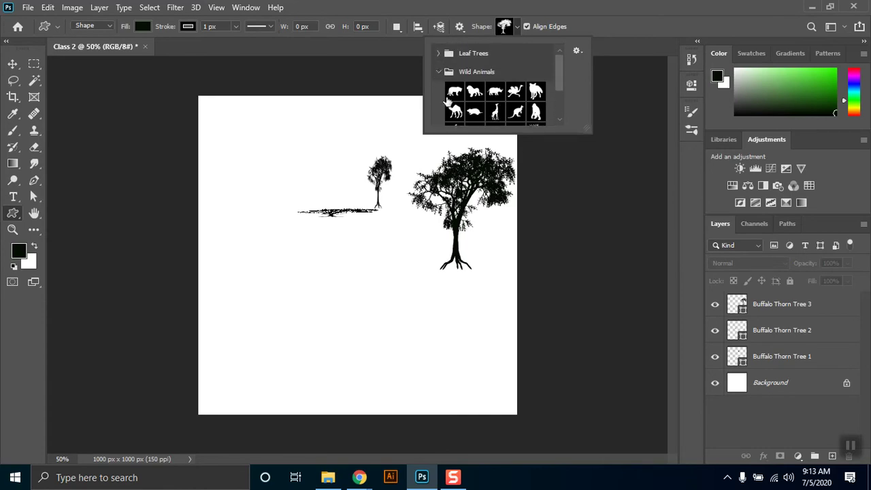
click(437, 72)
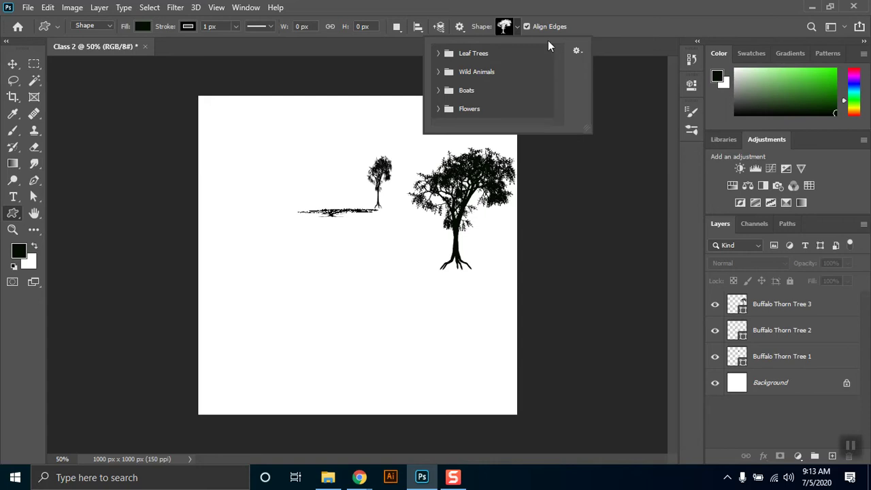
click(522, 22)
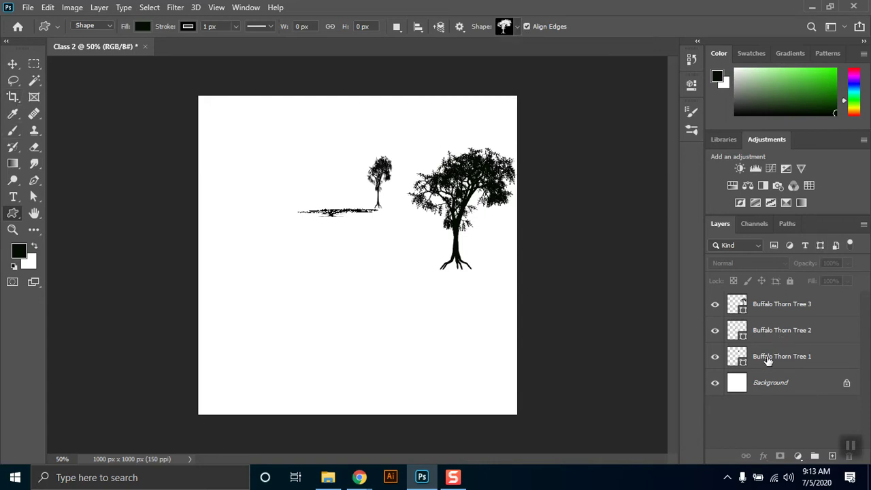
- Delete the Buffalo Thorn Tree 1, 2 and 3 layers so only the Background remains
click(768, 361)
shift+click(792, 304)
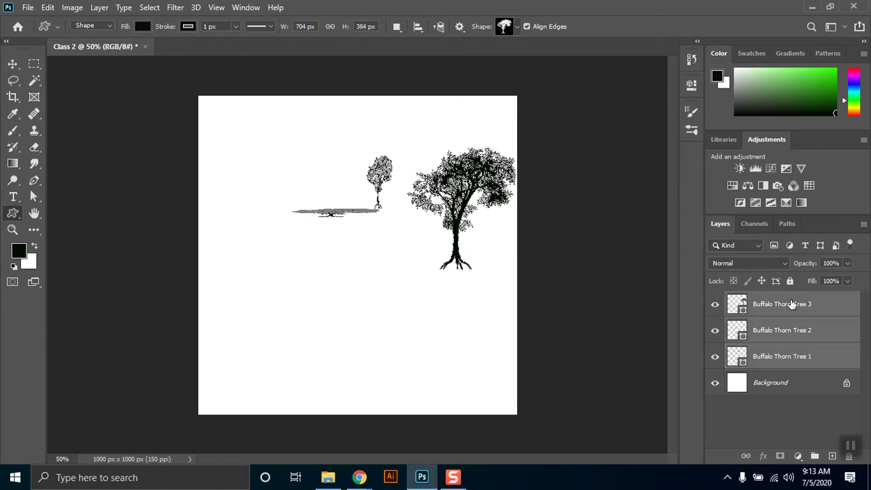
key(Delete)
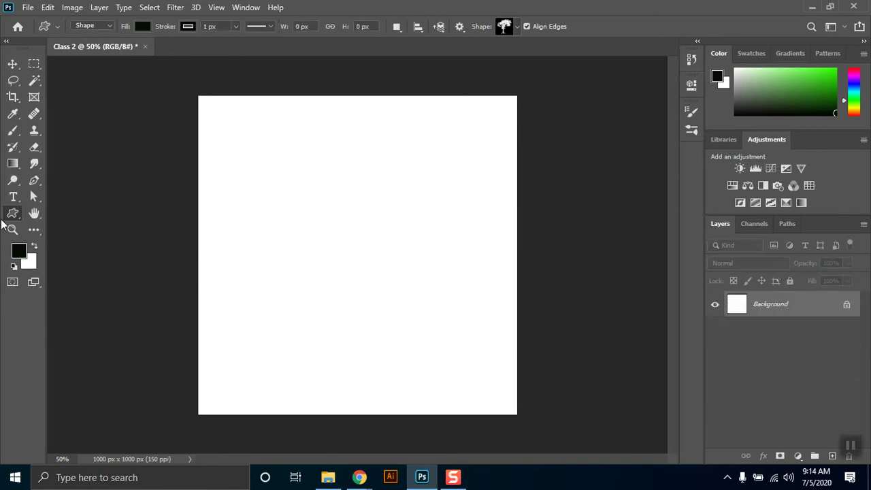
- Choose the Line Tool from the group of shape tools
right_click(13, 214)
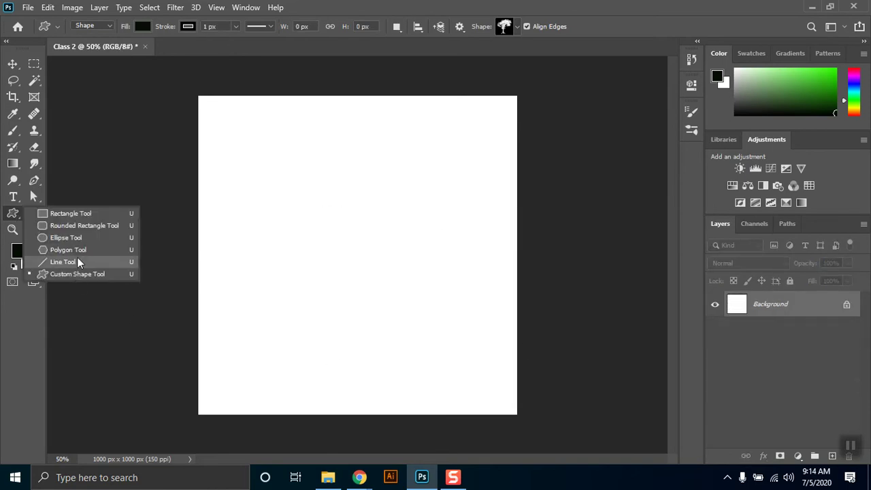
click(78, 260)
right_click(13, 215)
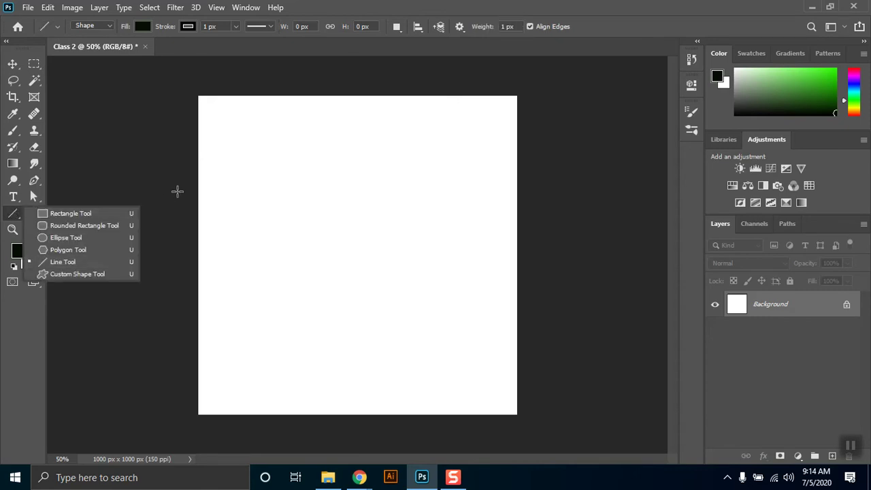
click(16, 214)
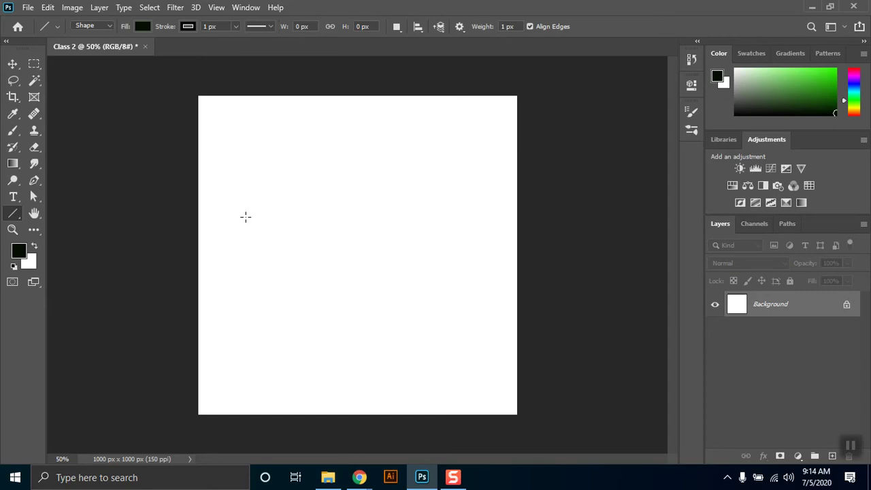
- Add the text Pen Tool “P” to the upper part of the canvas in 18 pt Nexa Bold
key(p)
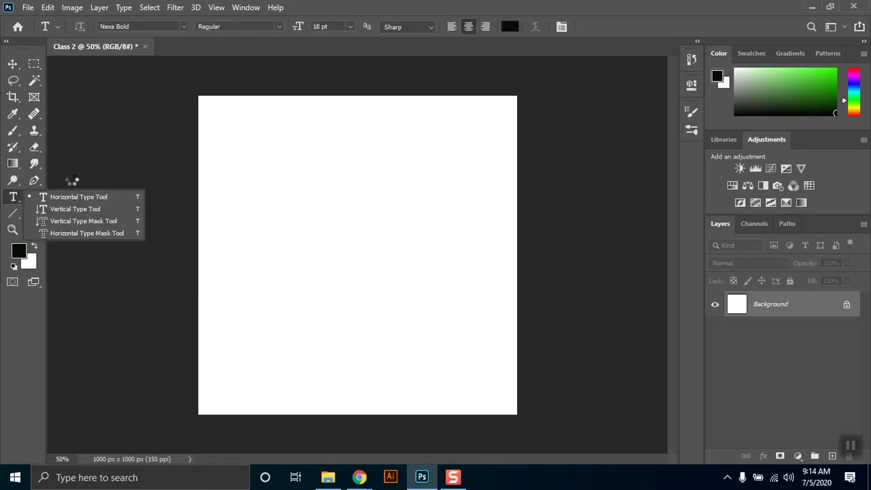
click(294, 138)
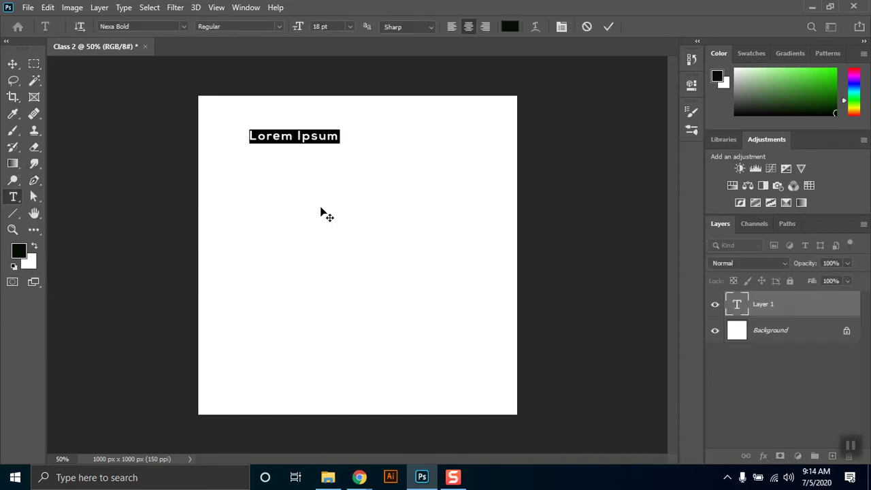
text(Pen )
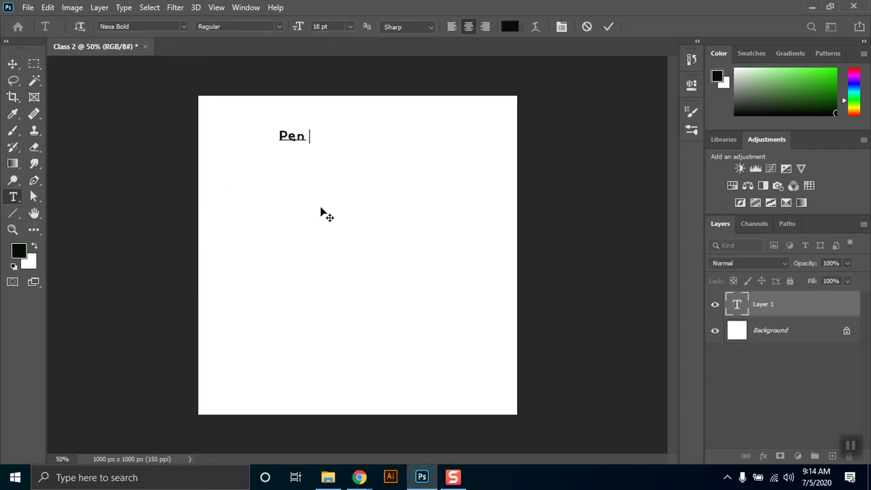
text(Tool )
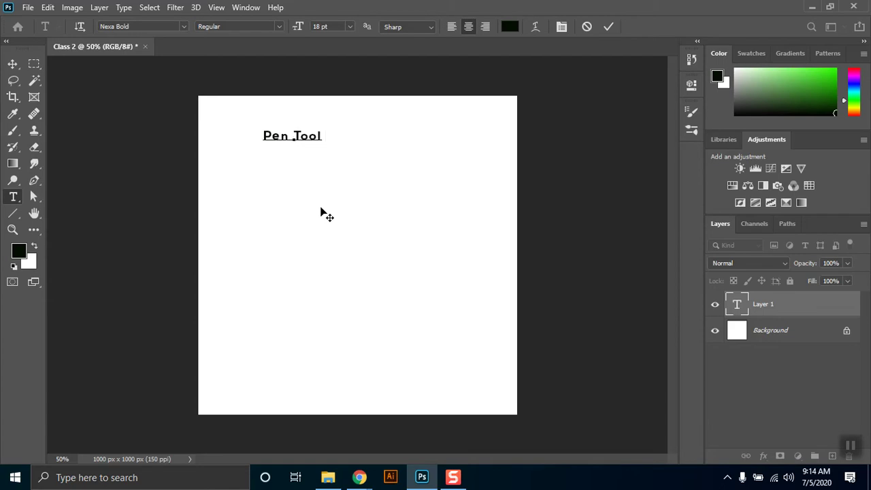
text("")
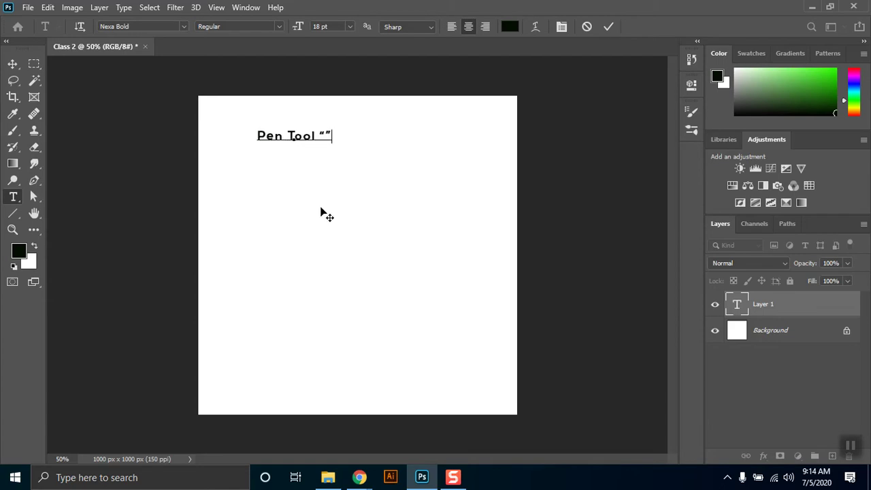
text(P)
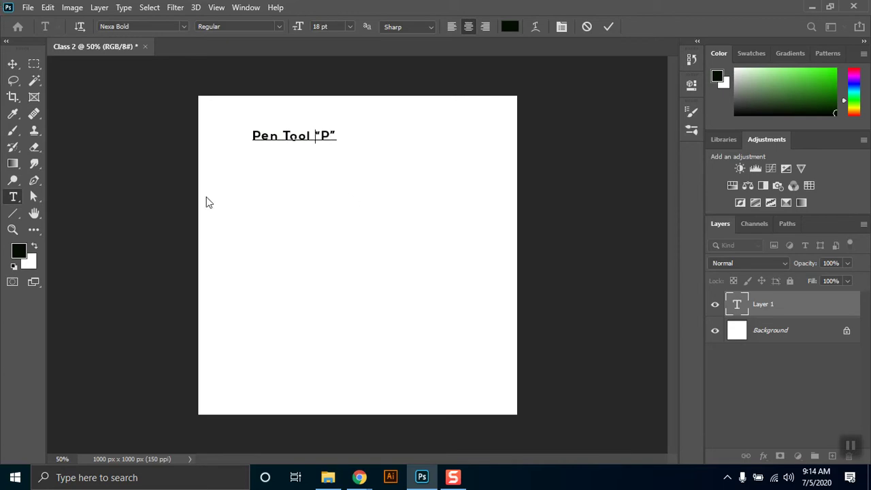
- Move the Pen Tool “P” heading into the canvas's upper-left corner and activate the Pen tool
click(14, 68)
drag(278, 139, 238, 122)
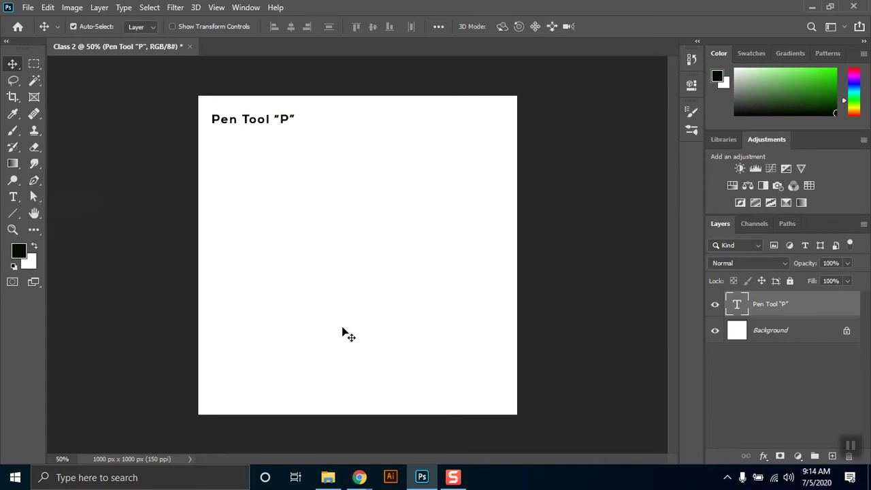
key(p)
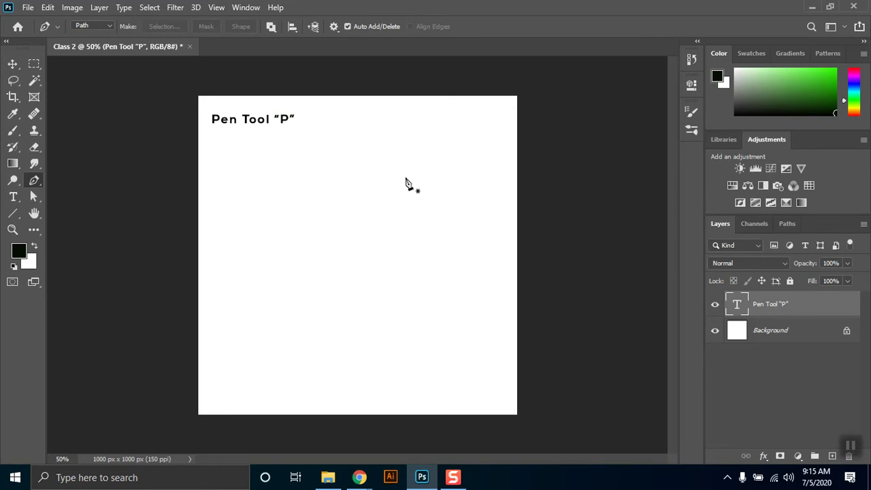
click(366, 166)
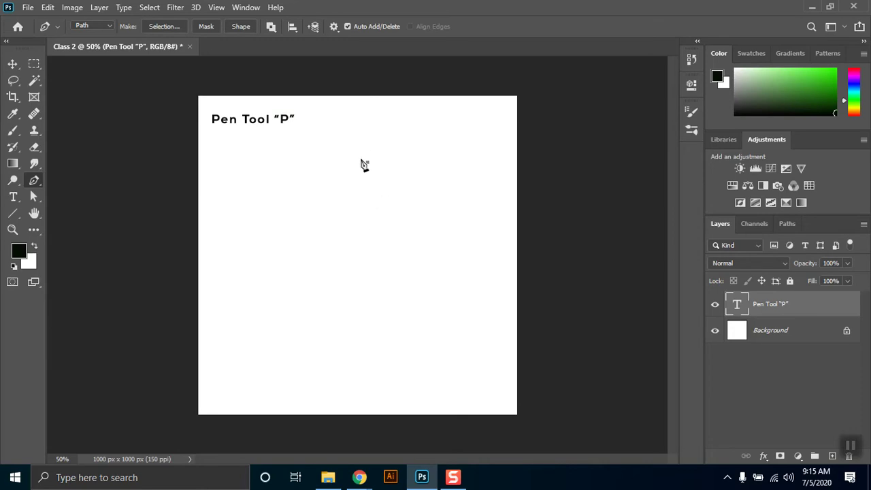
drag(401, 212, 399, 251)
key(ctrl+z)
key(ctrl+z)
- Draw a closed Pen tool path of straight and curved segments below the heading, with a pointed corner at its upper left
click(282, 177)
click(345, 170)
click(379, 209)
drag(370, 250, 287, 246)
click(284, 241)
click(279, 211)
click(244, 198)
click(273, 162)
click(281, 178)
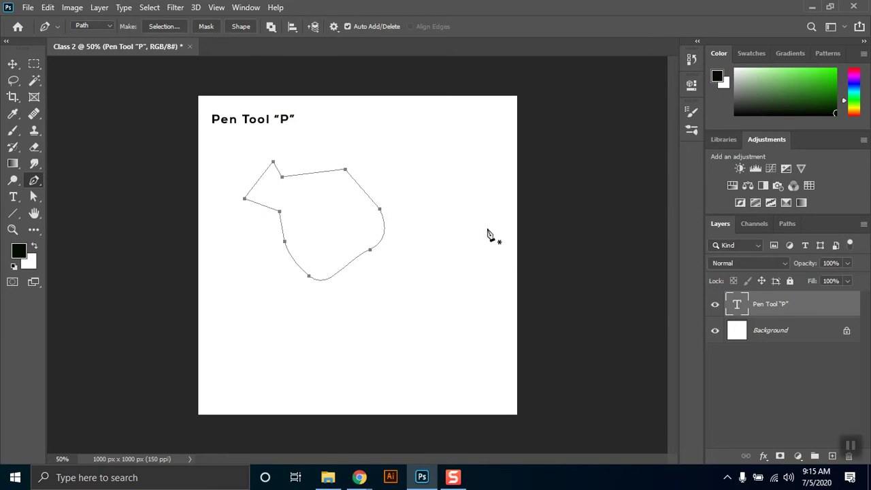
- Draw an open path with an S-shaped curve leading into crossing zigzag lines on the canvas's lower right, and dismiss the paths
click(369, 132)
drag(422, 179, 411, 244)
click(443, 232)
click(436, 293)
click(367, 300)
click(406, 372)
click(471, 355)
click(336, 343)
click(341, 369)
click(440, 335)
click(348, 300)
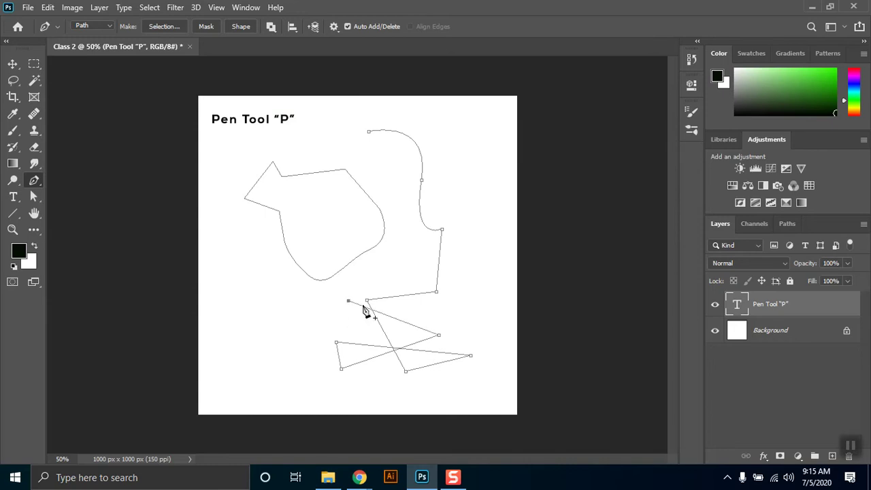
key(Return)
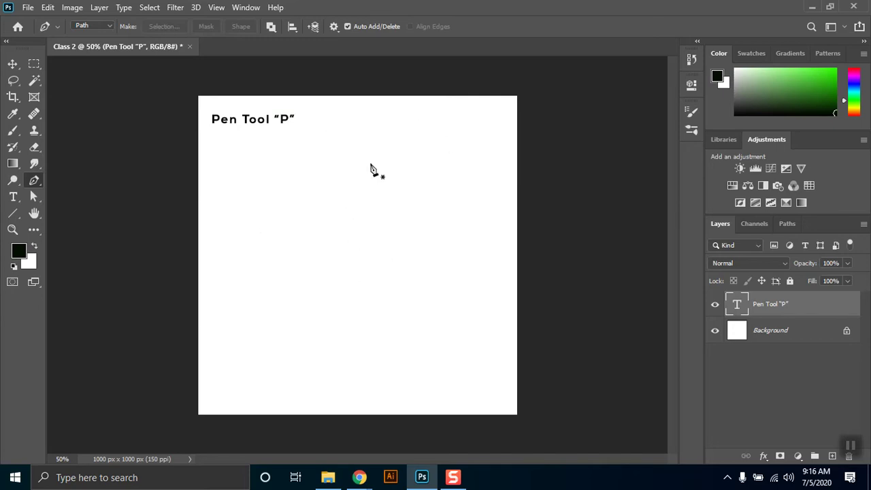
- Place a path's starting anchor below the heading, try a curve continued back to the left, and undo both segments
click(275, 198)
drag(405, 207, 454, 288)
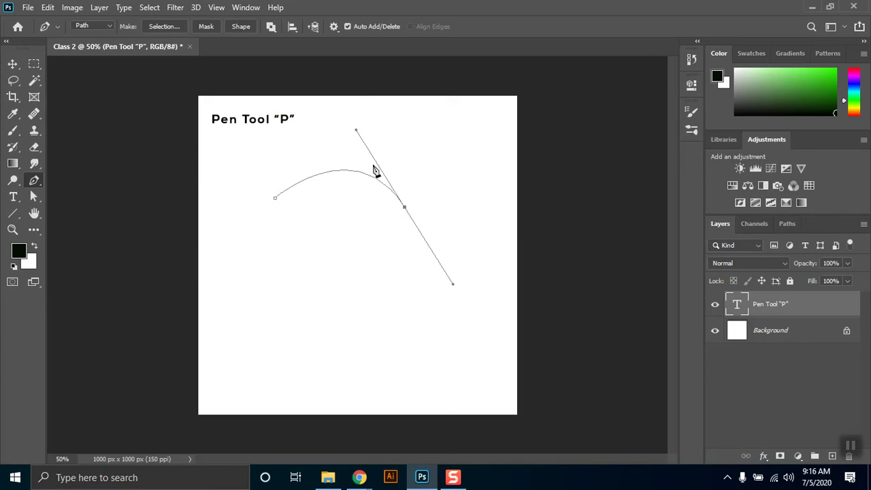
click(239, 266)
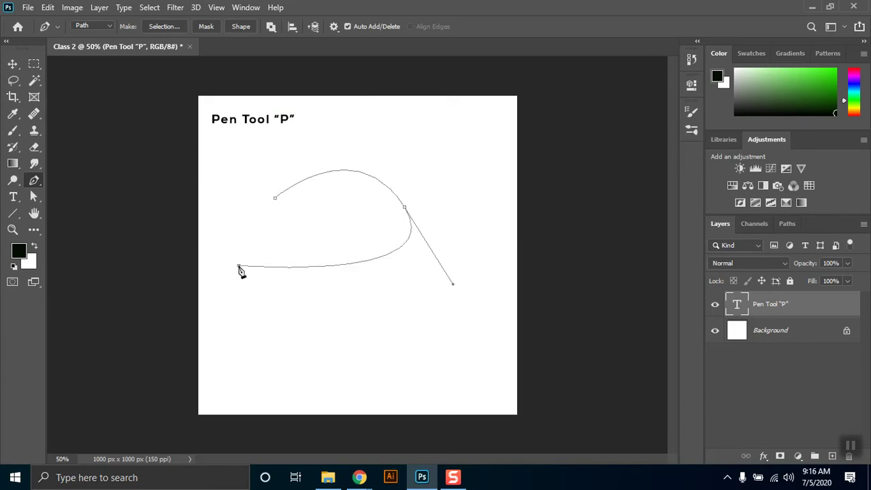
key(ctrl+z)
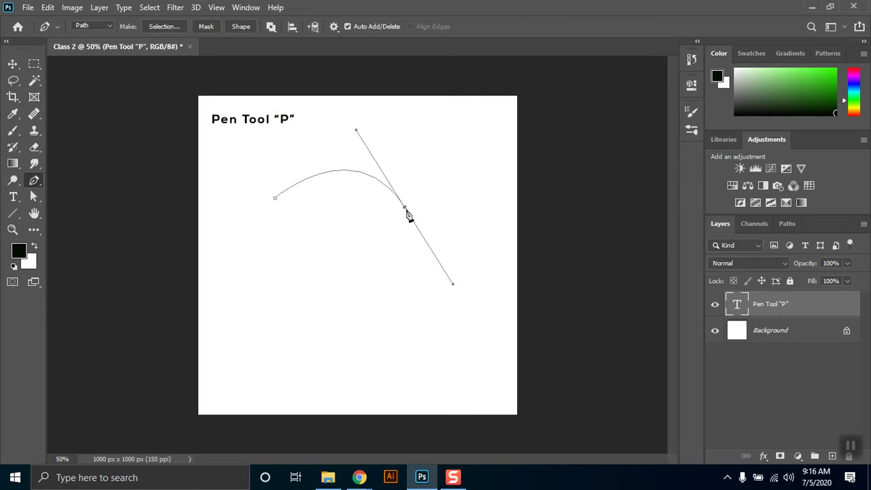
key(ctrl+z)
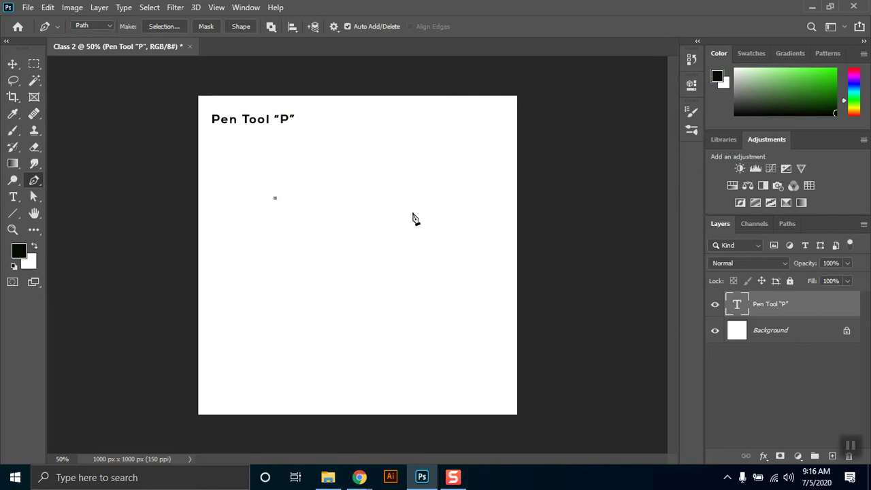
- Draw an arched segment from the starting anchor to the right and reshape it into a flatter arc with its direction handles
click(398, 200)
drag(398, 201, 455, 265)
drag(340, 138, 353, 116)
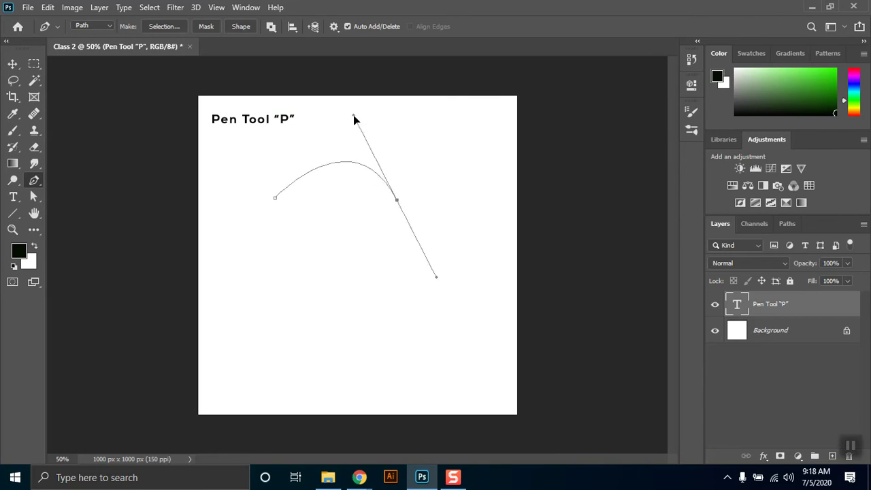
drag(437, 283, 467, 258)
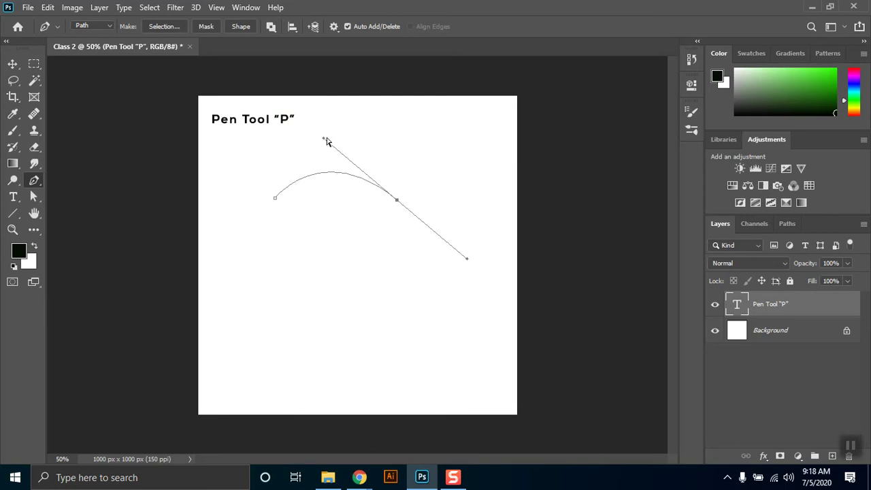
drag(325, 141, 335, 159)
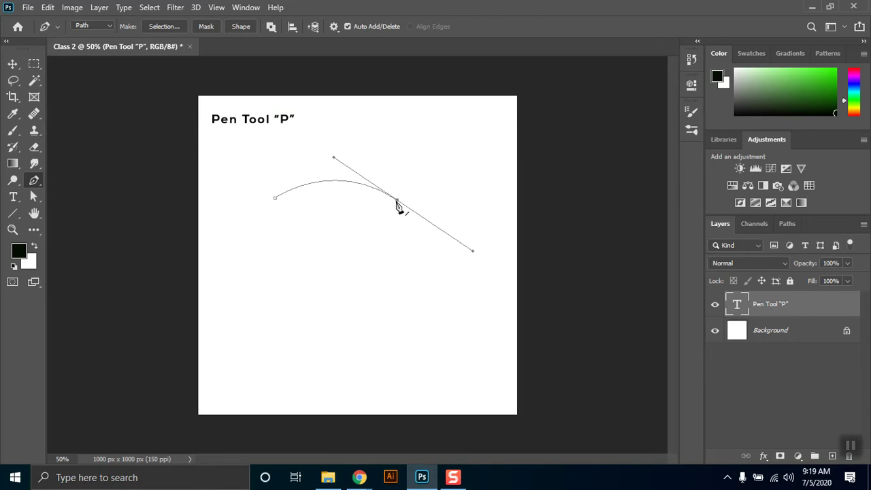
- Try continuing the arc to a third anchor placed below its end point, undoing each attempt
click(387, 322)
key(ctrl+z)
click(400, 302)
key(ctrl+z)
click(400, 300)
key(ctrl+z)
- Try extending the arc to an anchor near the canvas's lower edge and reshaping it with the middle anchor's handles, and undo it
click(394, 352)
ctrl+click(398, 203)
mouse_move(474, 252)
mouse_down()
mouse_move(519, 290)
mouse_move(585, 322)
mouse_move(464, 247)
mouse_up()
drag(523, 297, 524, 294)
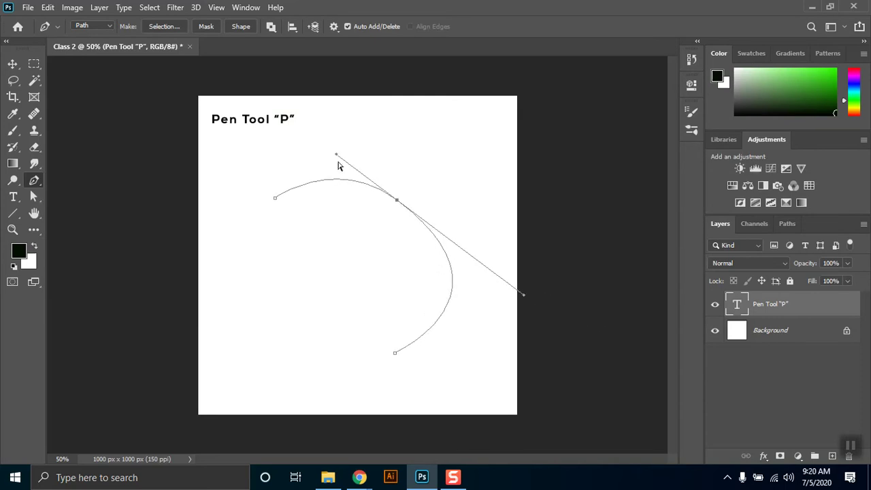
drag(335, 157, 295, 113)
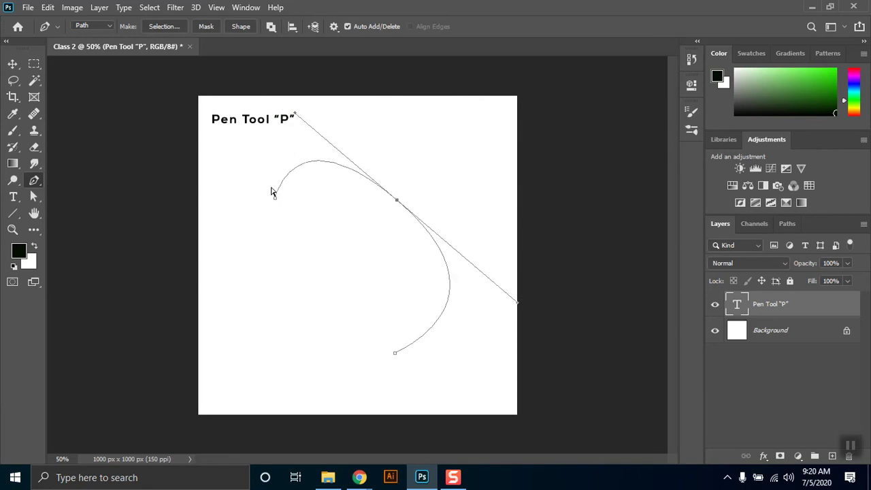
key(ctrl+z)
key(ctrl+z)
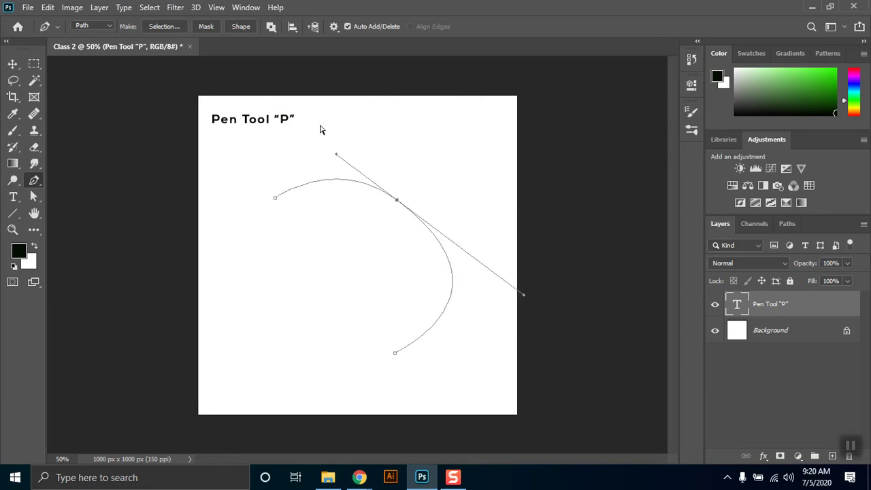
ctrl+click(397, 201)
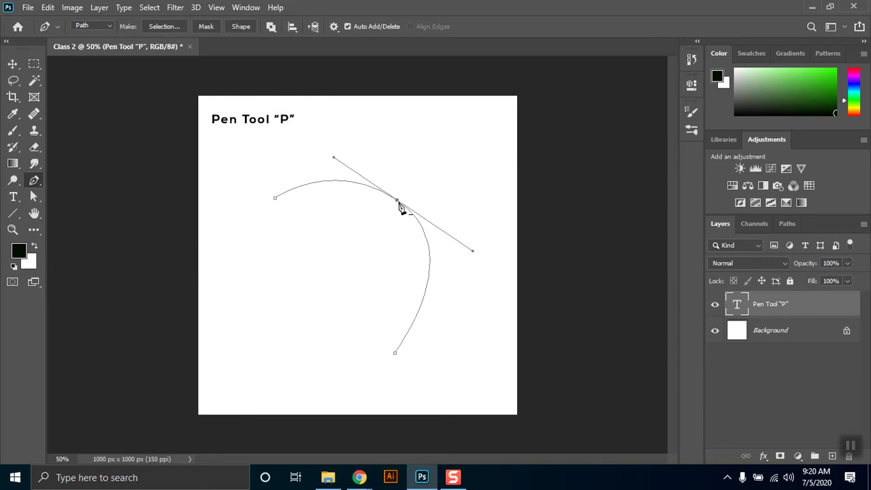
key(ctrl+z)
- Add a third anchor directly below the arc's end and convert the middle anchor to a corner point without handles
click(397, 320)
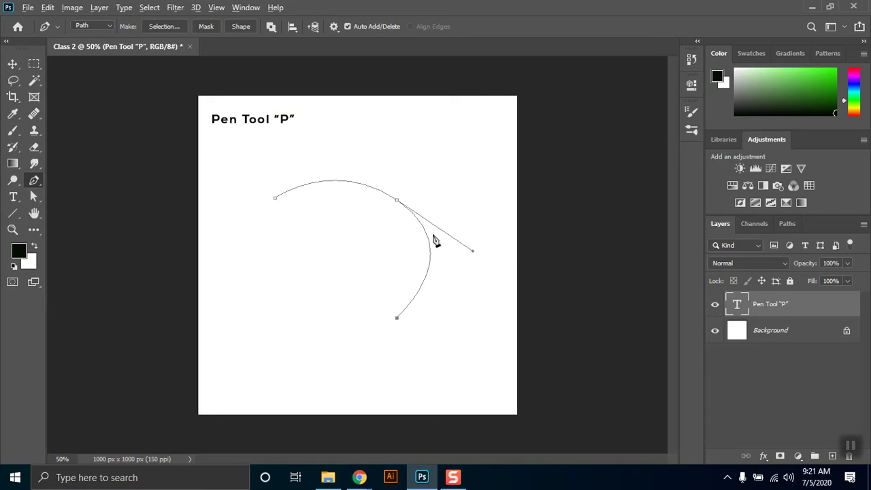
ctrl+click(398, 203)
alt+click(398, 202)
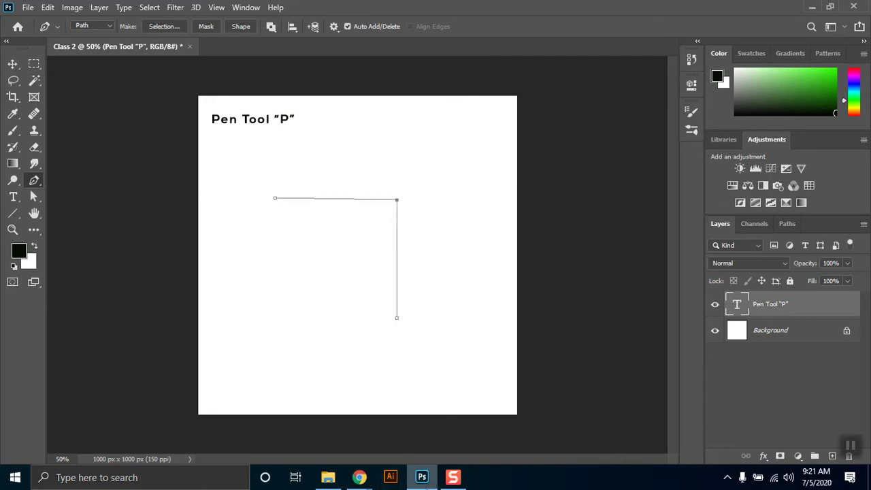
- Curve both segments from the middle anchor, convert it back to a corner point, and delete the path
drag(397, 200, 473, 251)
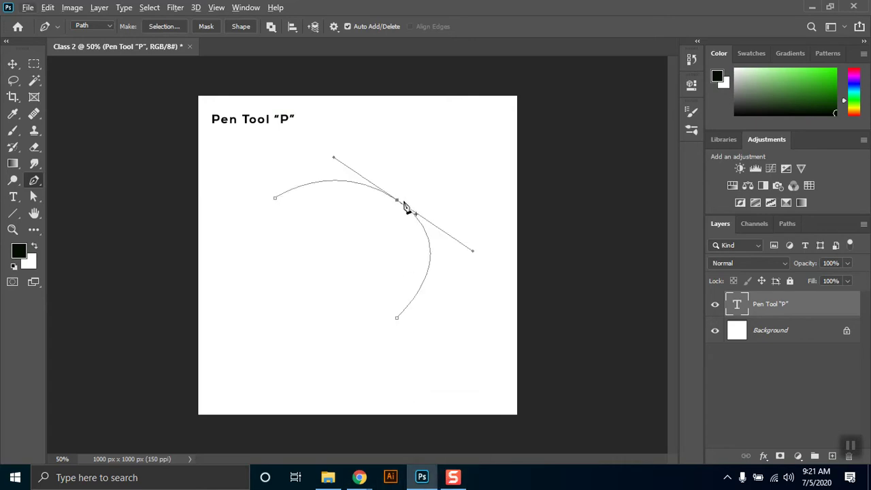
click(398, 319)
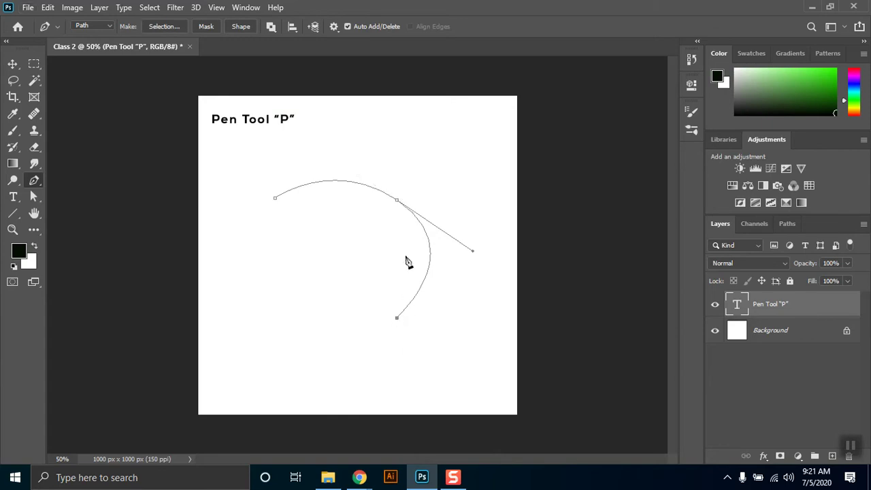
alt+click(398, 202)
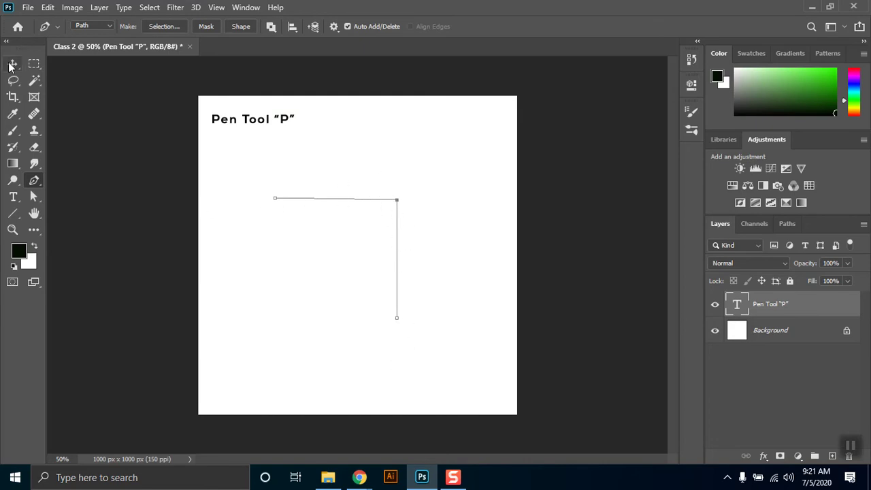
key(Delete)
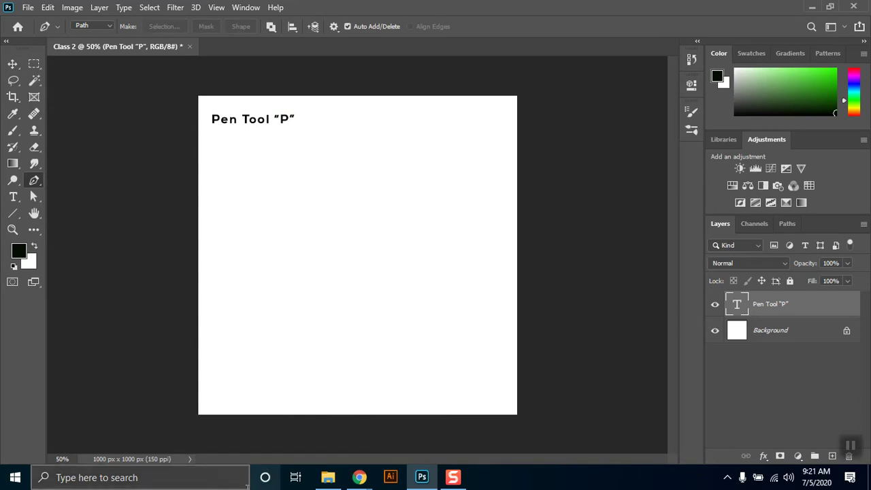
- Draw a new arched path segment across the canvas's upper half, with direction handles on its end anchor
click(252, 204)
click(404, 207)
drag(443, 228, 485, 267)
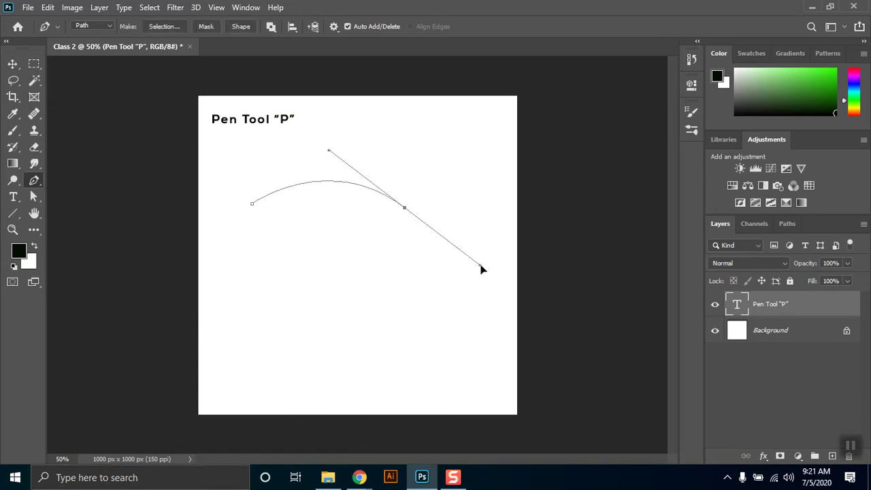
- Try continuing the arc from its end anchor to an anchor placed below it, undoing each attempt
click(405, 209)
key(ctrl+z)
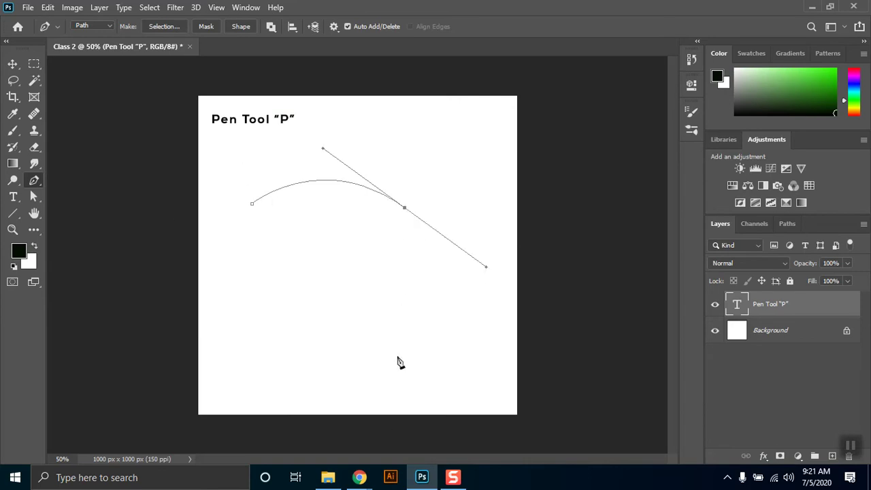
click(405, 208)
click(404, 325)
key(ctrl+z)
key(ctrl+z)
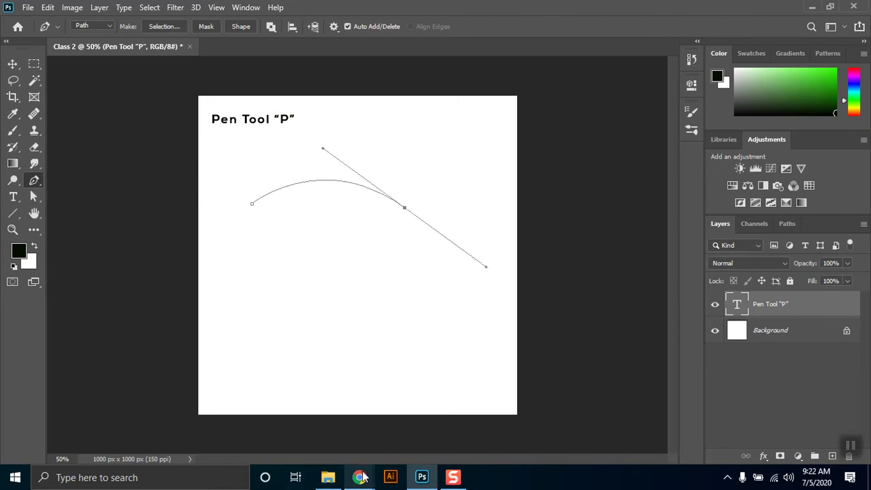
- Switch to the Google Meet window, admit the waiting participant, and return to Photoshop
click(306, 401)
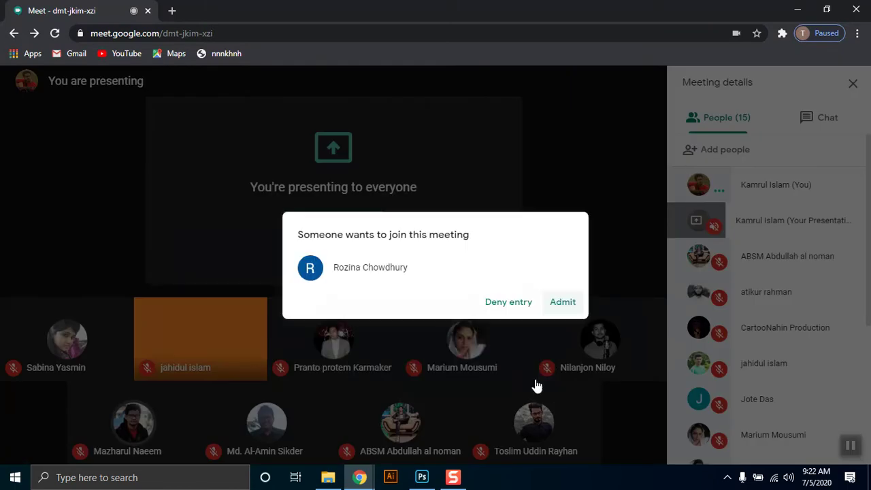
click(564, 304)
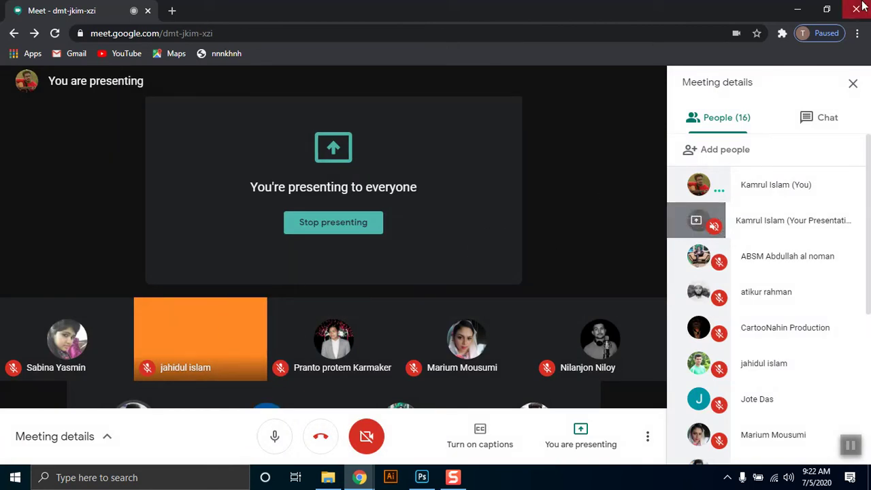
click(799, 8)
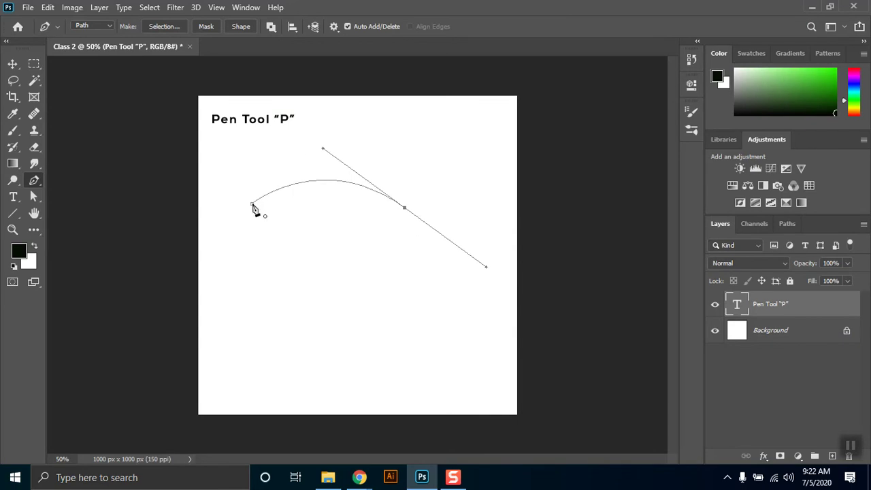
- Remove the arc's outgoing handle and add two straight-line anchors below to close the path as an arch-topped box
alt+click(405, 208)
key(ctrl+z)
alt+click(405, 208)
click(404, 310)
click(251, 308)
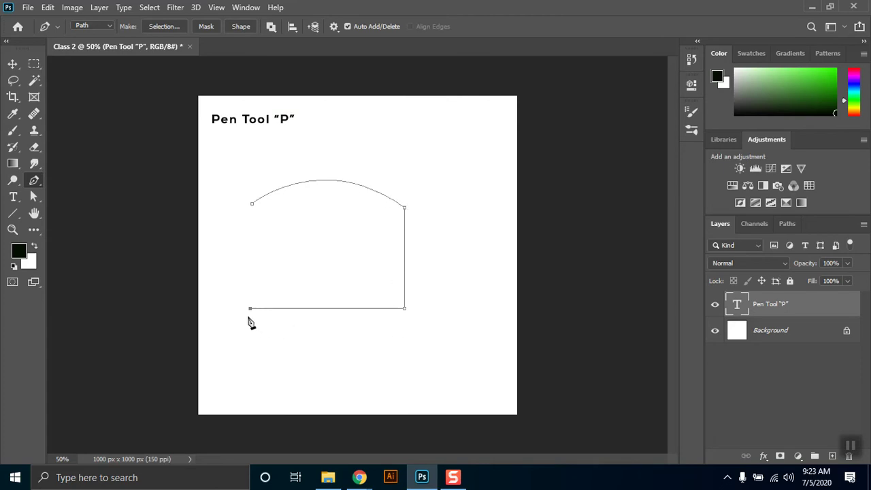
click(252, 205)
- Draw a closed, straight-sided five-point path beside the arch-topped box
click(488, 177)
click(486, 248)
click(428, 233)
click(442, 173)
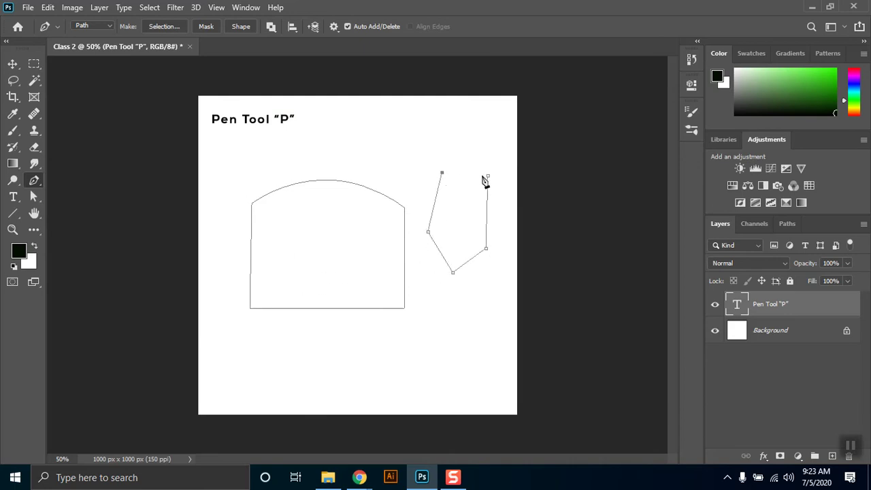
click(487, 177)
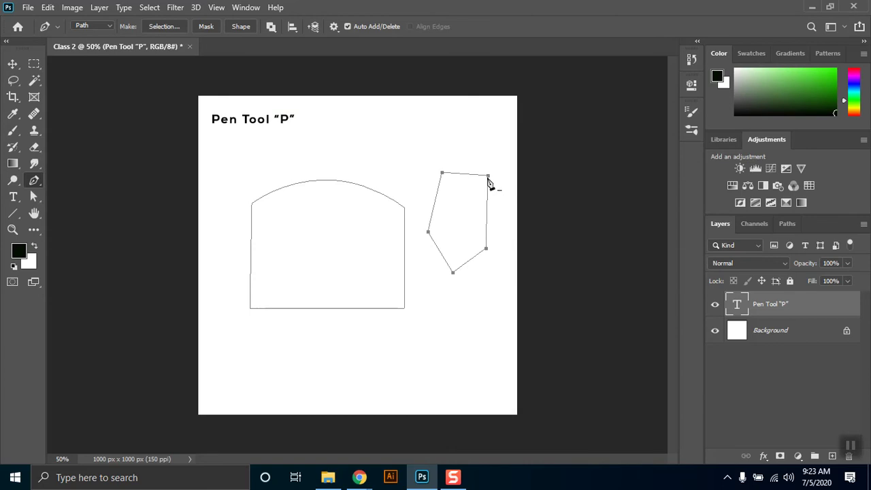
- Delete both paths and the "Pen Tool" text layer to leave an empty canvas
click(12, 64)
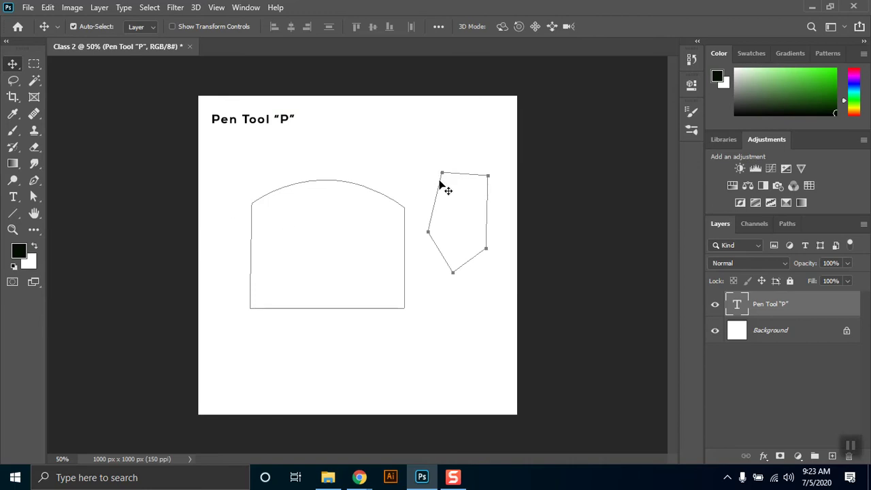
key(Delete)
key(Delete)
key(Delete)
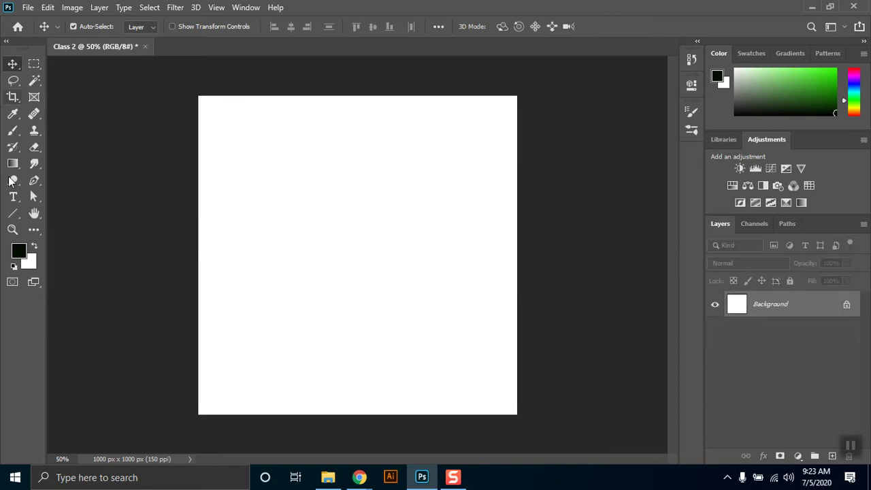
- Draw a closed crescent-shaped path with the Pen tool in the upper part of the canvas
click(34, 181)
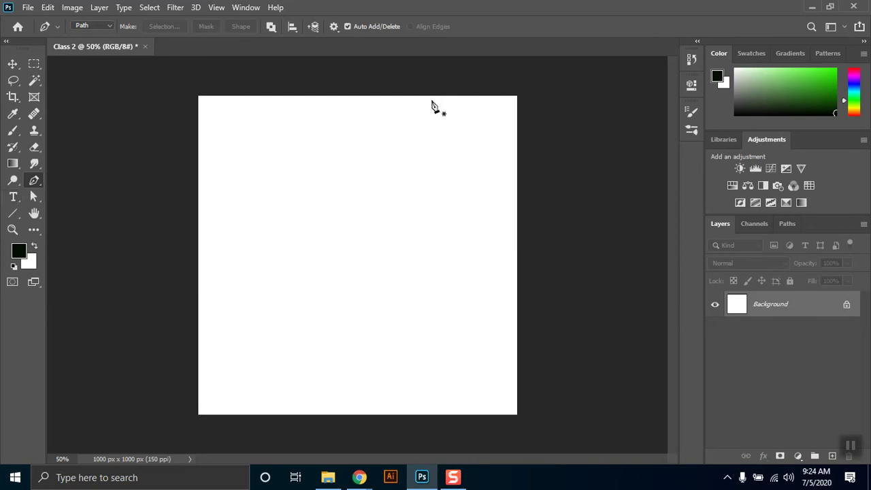
click(370, 130)
key(ctrl+z)
click(292, 167)
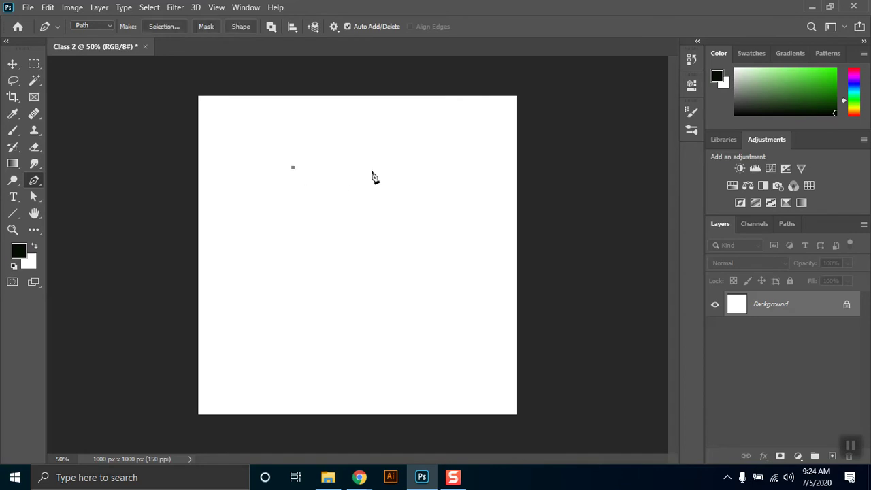
drag(375, 167, 423, 182)
alt+click(375, 167)
drag(293, 168, 251, 229)
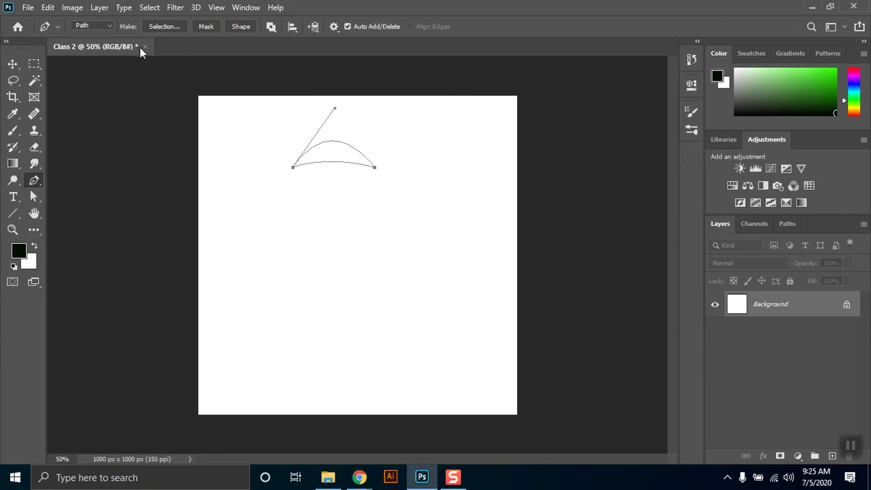
- Keep the Pen tool in Path mode and convert the crescent path into a shape layer
click(109, 27)
click(86, 43)
click(241, 27)
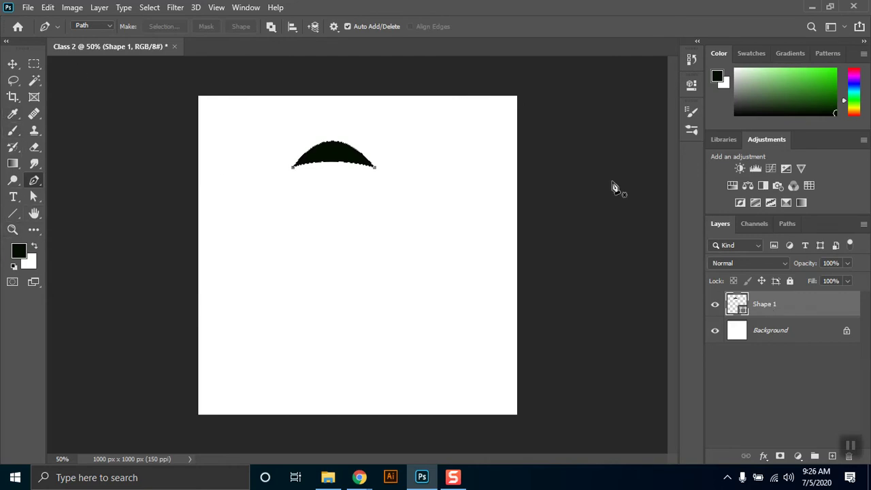
- Try adding a layer mask to the crescent shape and deleting the layer, and undo these changes
click(694, 128)
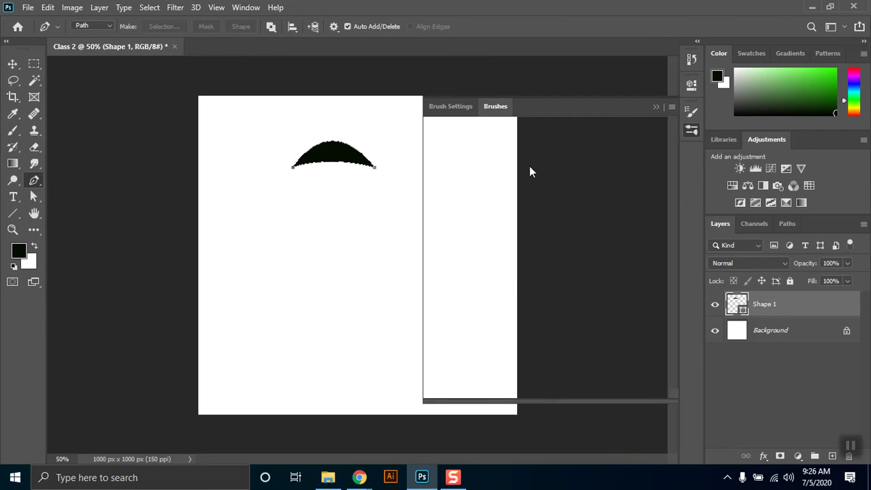
click(692, 85)
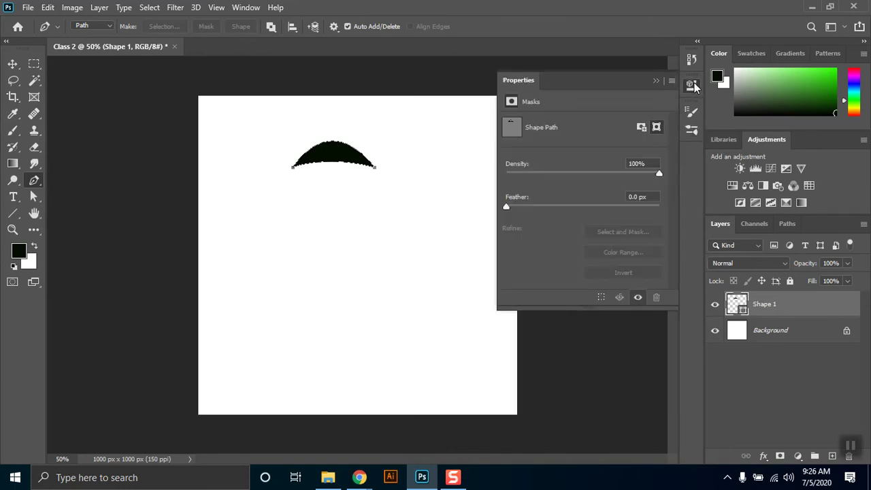
click(13, 64)
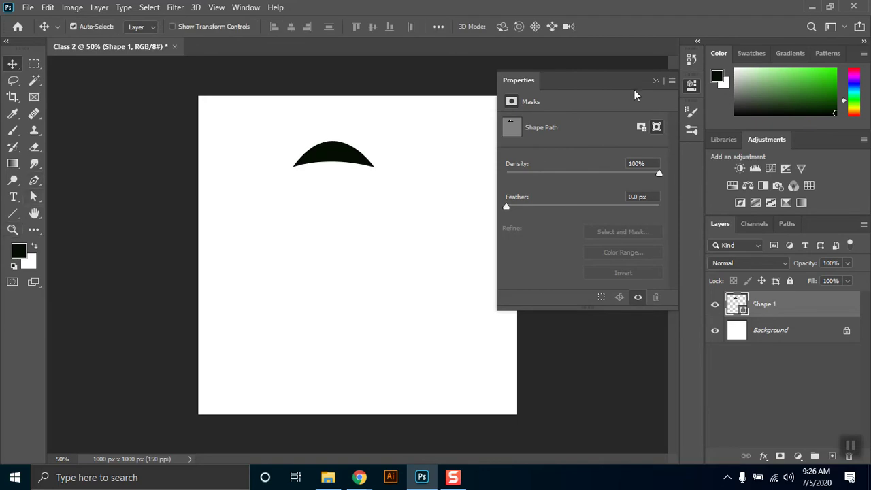
click(641, 127)
click(657, 127)
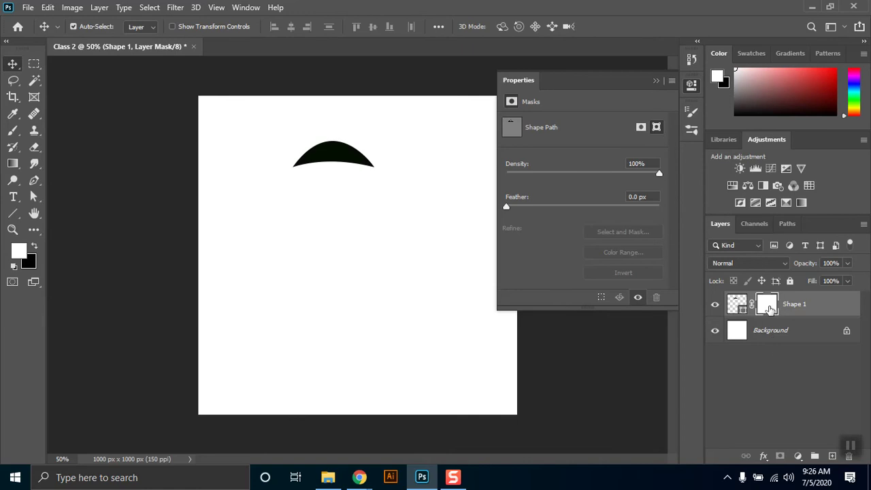
click(770, 309)
right_click(764, 298)
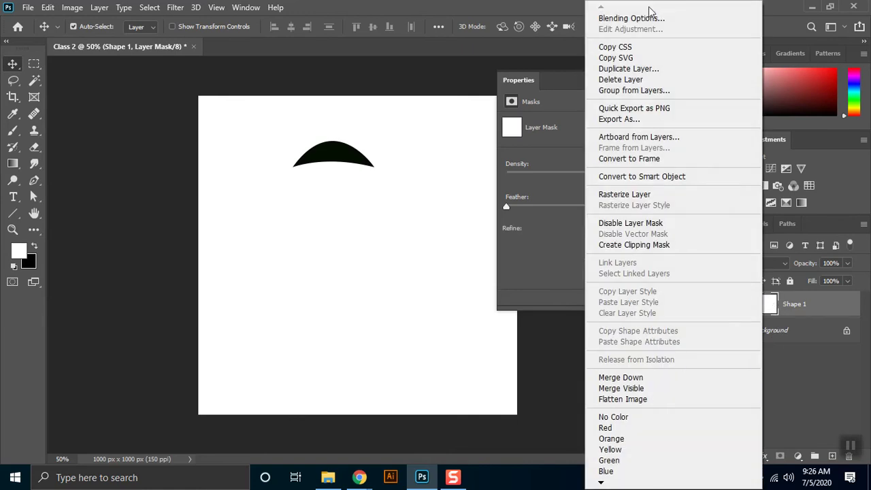
click(673, 84)
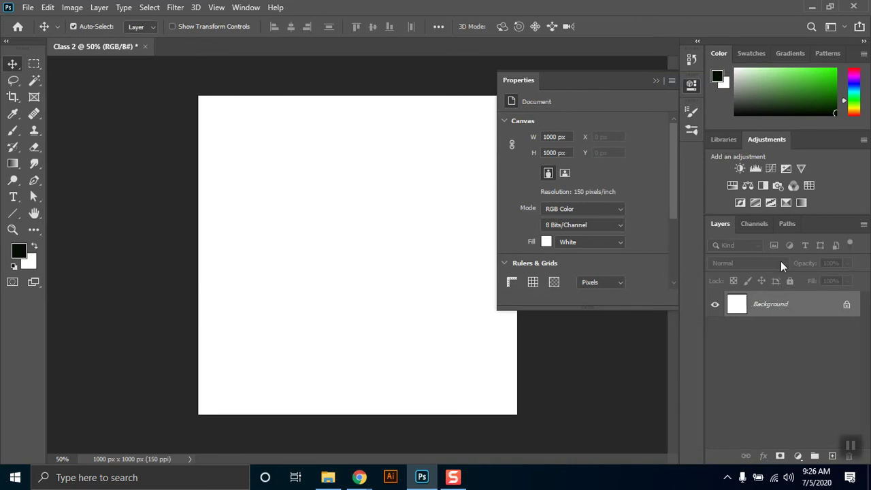
click(657, 80)
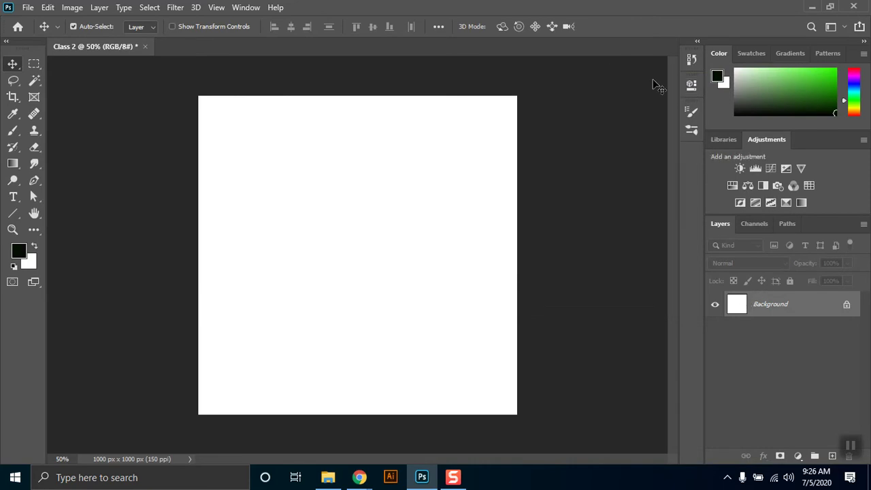
key(ctrl+z)
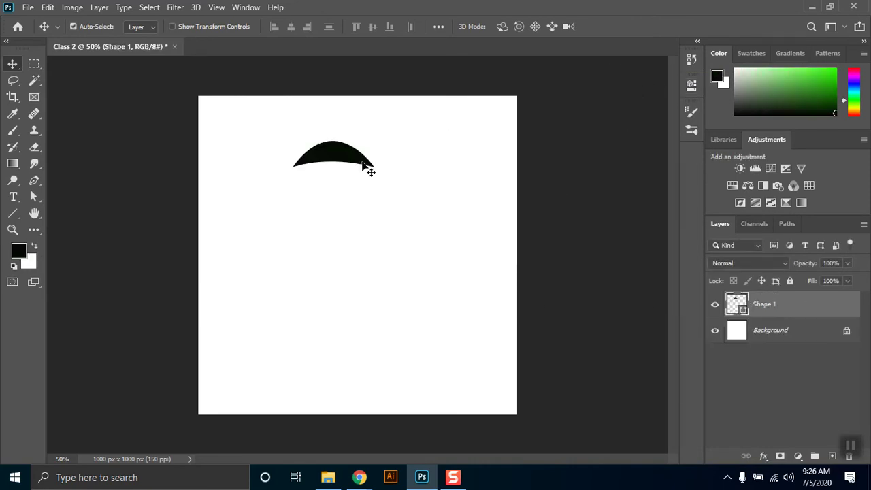
- Move the crescent to the left half of the canvas and scale it to about 144% width and 163% height
drag(317, 157, 324, 222)
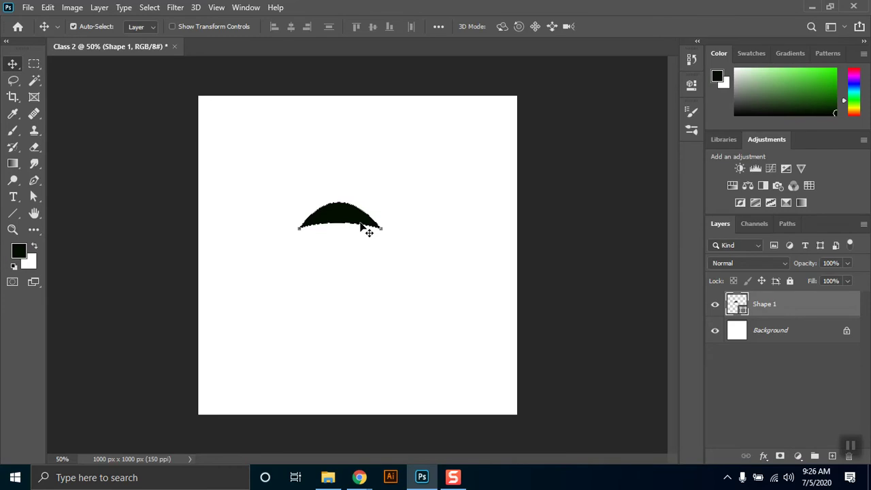
key(ctrl+t)
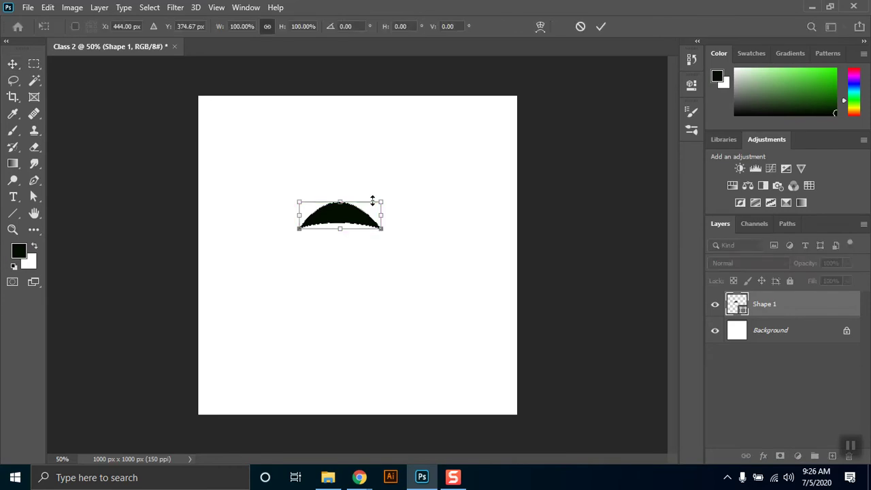
drag(383, 203, 478, 173)
drag(479, 171, 445, 176)
drag(354, 201, 273, 219)
drag(366, 245, 336, 233)
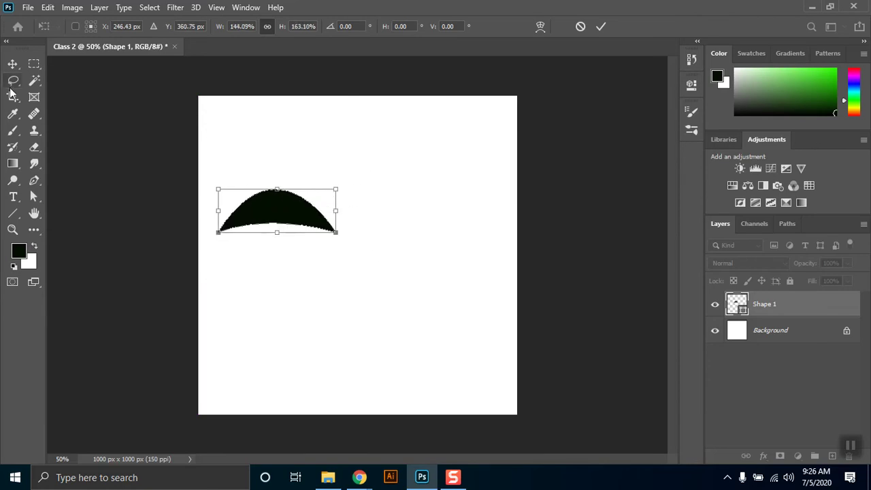
key(Return)
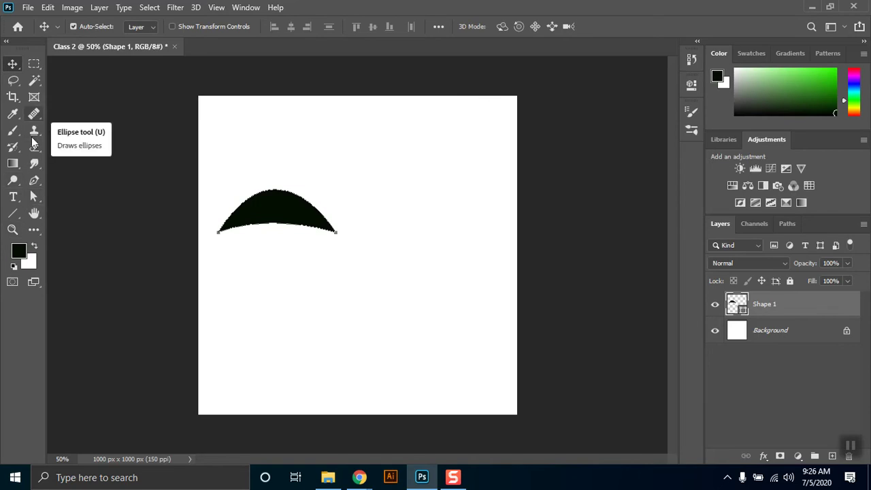
- Try to rotate the canvas view with the Rotate View tool, and return to the Move tool
key(r)
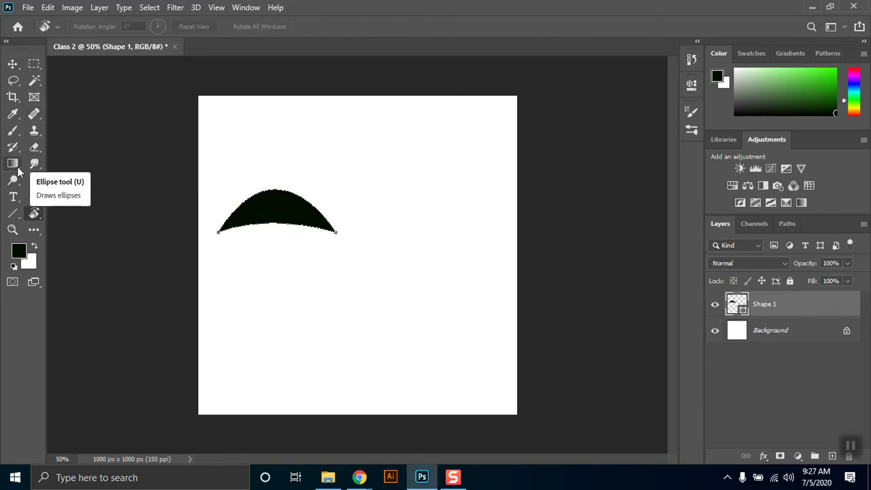
right_click(34, 215)
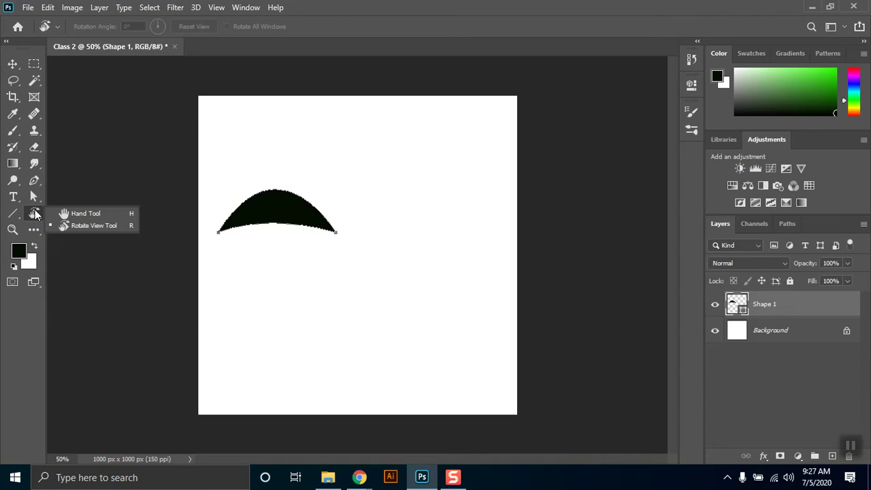
click(104, 230)
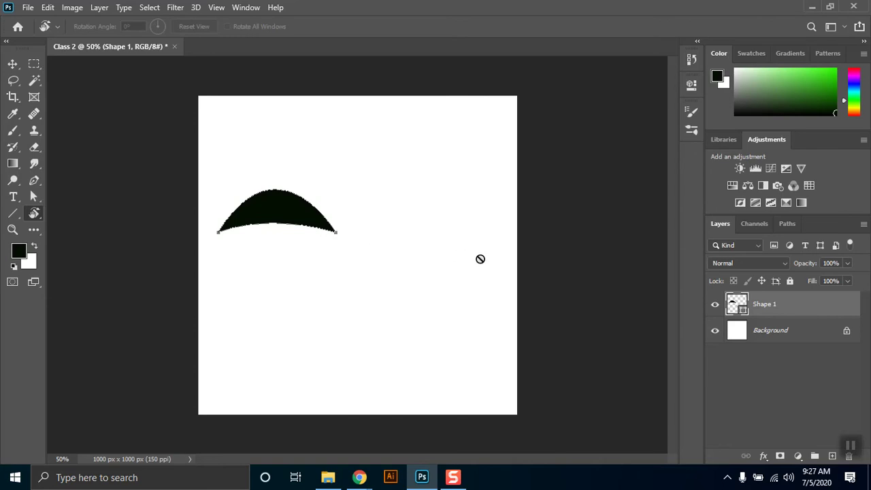
click(346, 246)
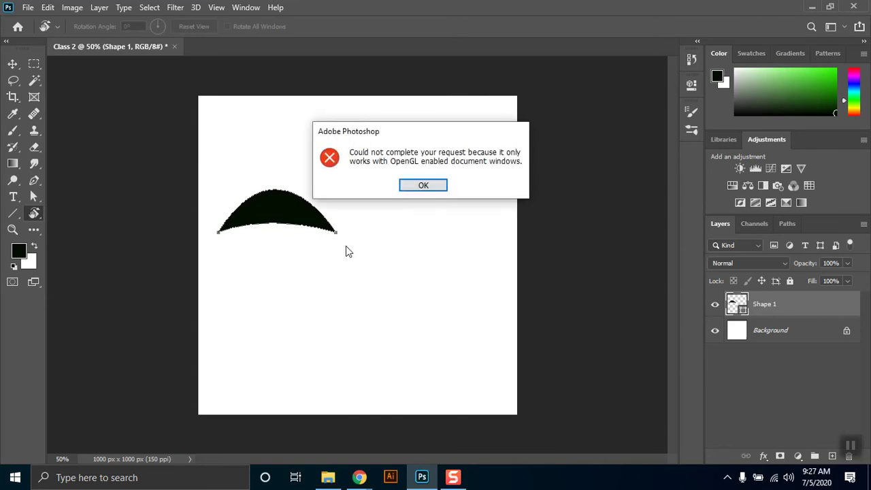
click(435, 187)
right_click(34, 214)
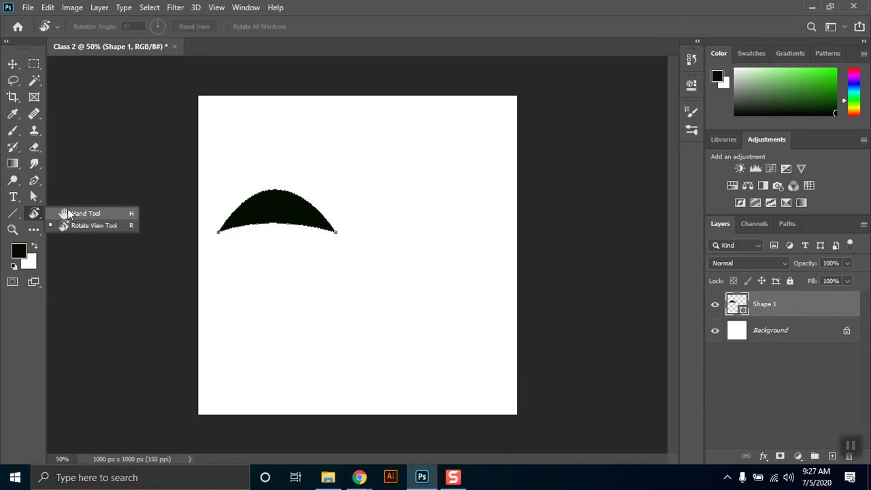
click(72, 213)
click(13, 65)
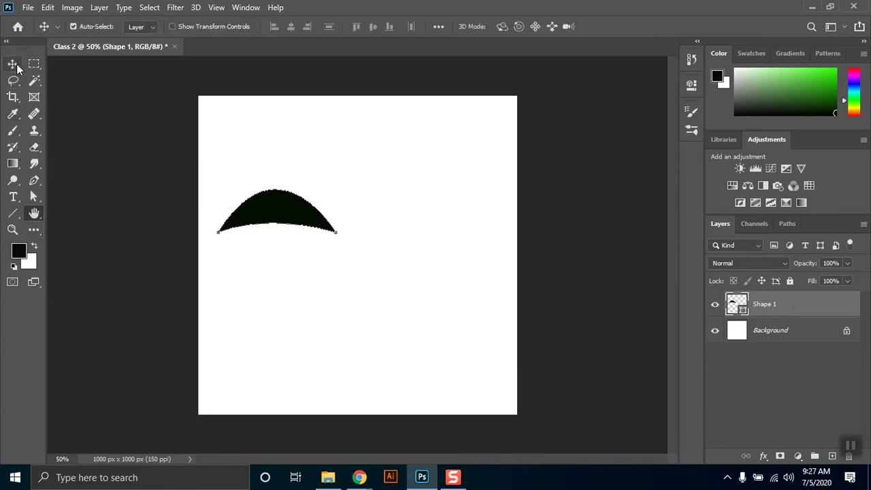
- Free-transform the crescent with its reference point shown, and rotate it about its center to about 38°
key(ctrl)
key(ctrl+t)
click(418, 195)
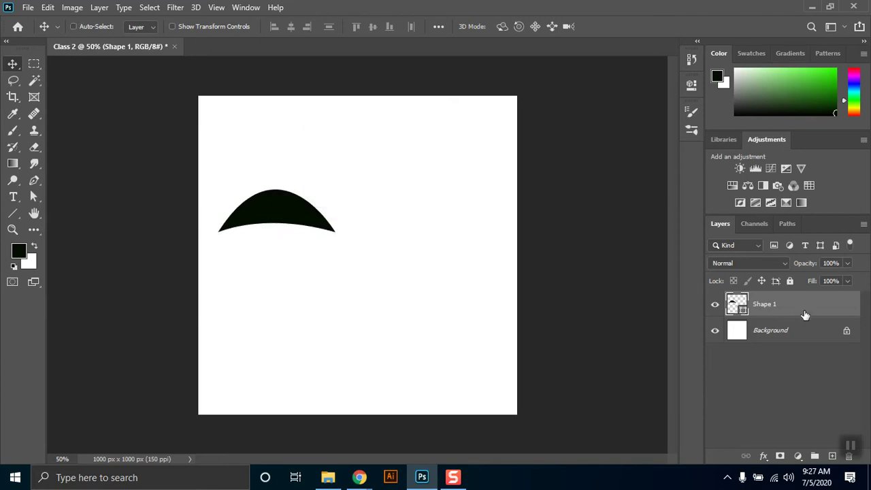
key(ctrl+t)
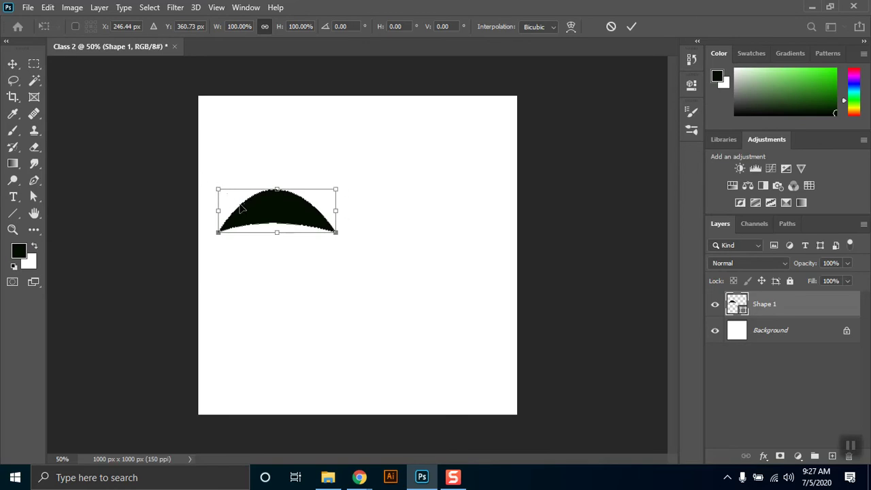
drag(214, 179, 334, 253)
key(ctrl+z)
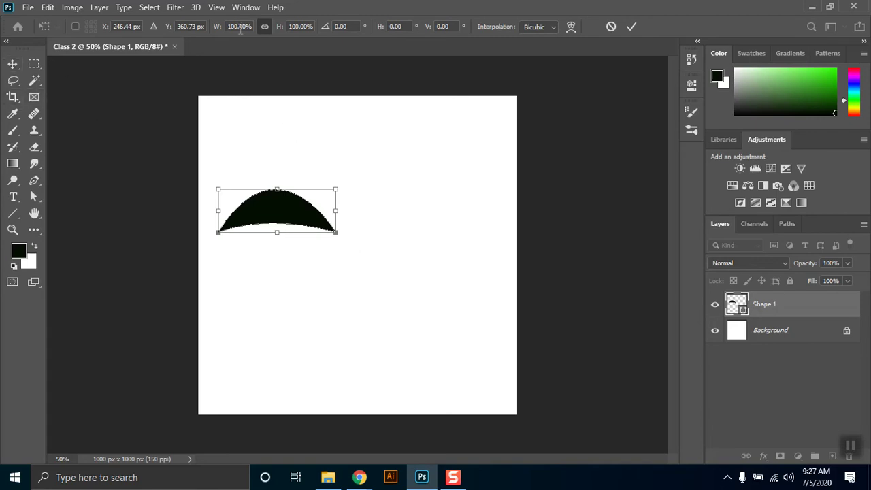
click(265, 29)
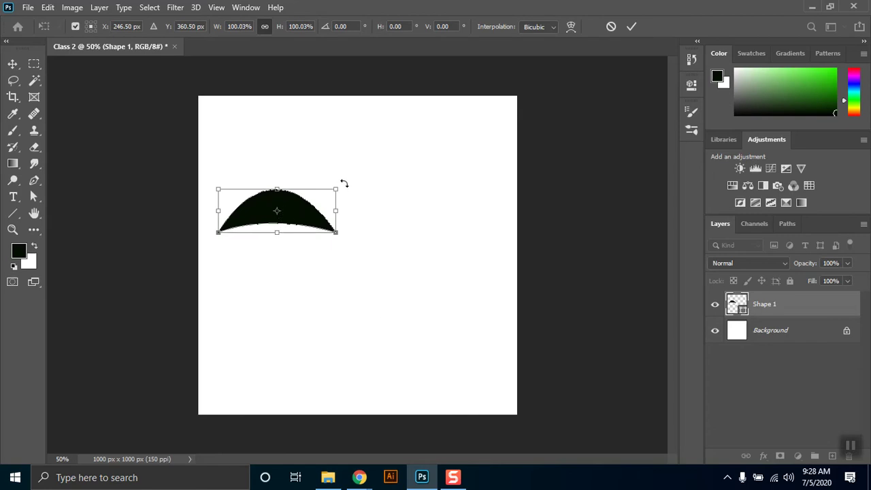
drag(344, 180, 254, 207)
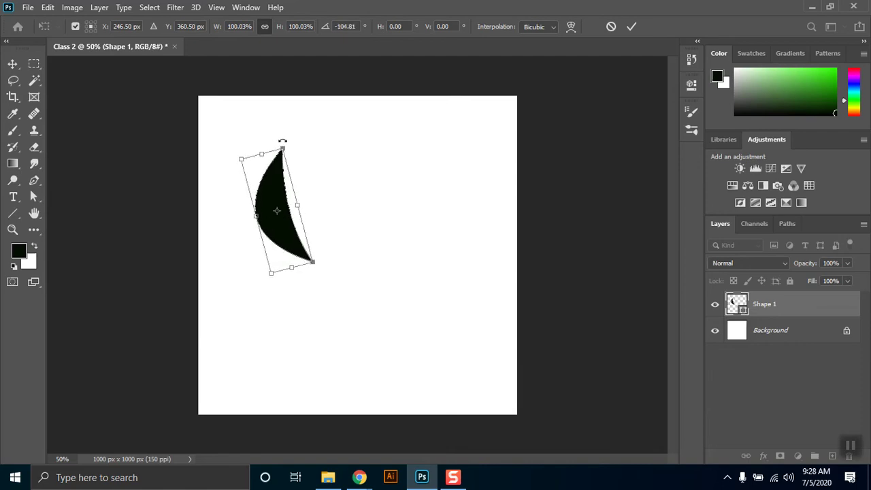
drag(304, 146, 306, 285)
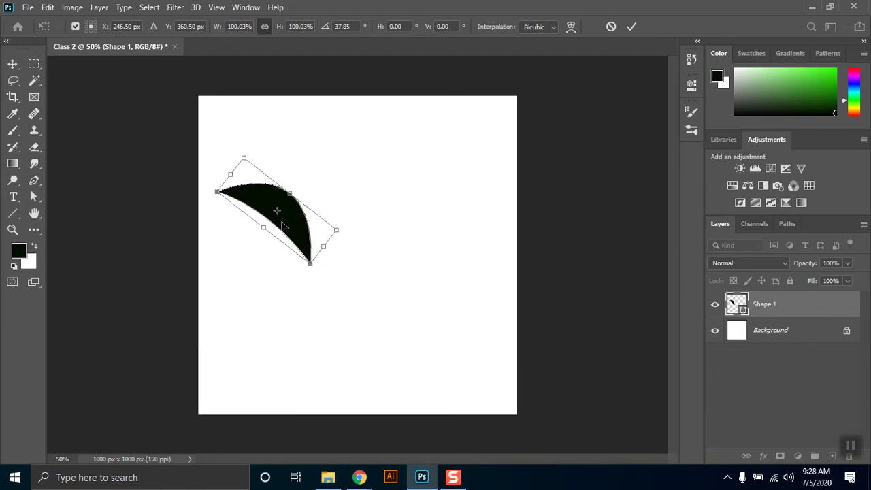
- Place the reference point on the crescent's lower tip, rotate the crescent around it to about 29°, and apply the transform
drag(277, 211, 312, 265)
drag(243, 134, 298, 285)
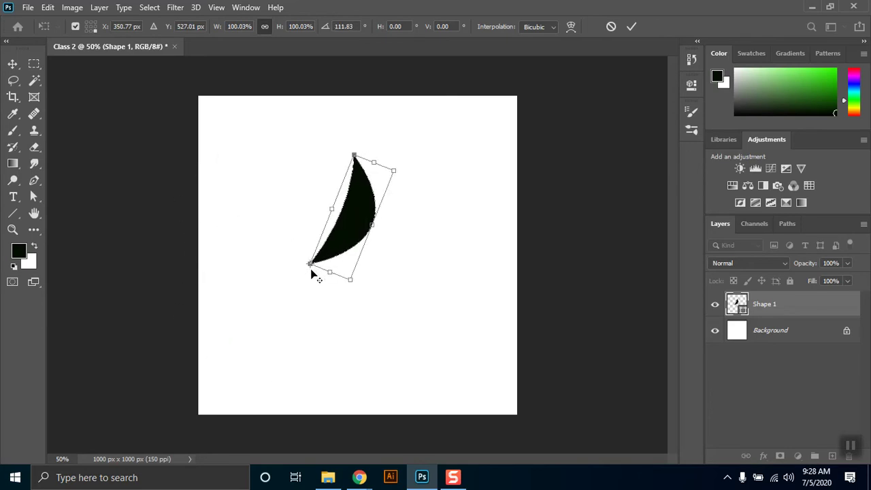
drag(420, 165, 310, 264)
drag(408, 159, 280, 226)
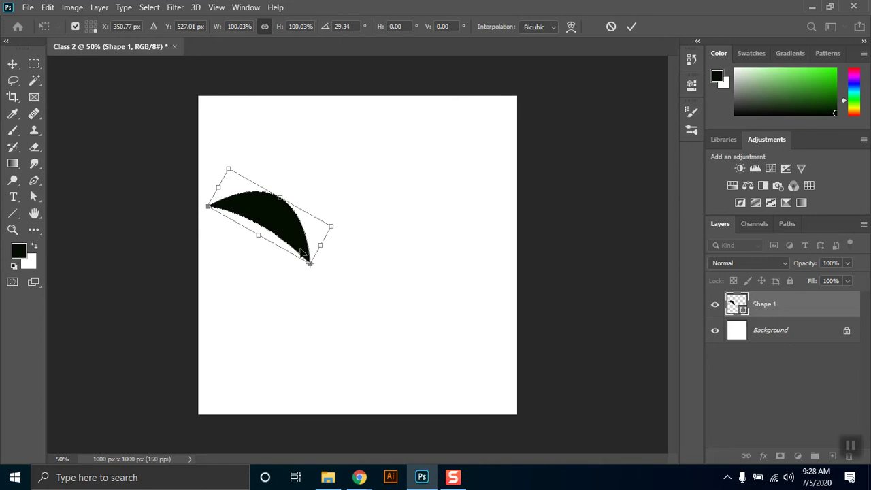
key(Return)
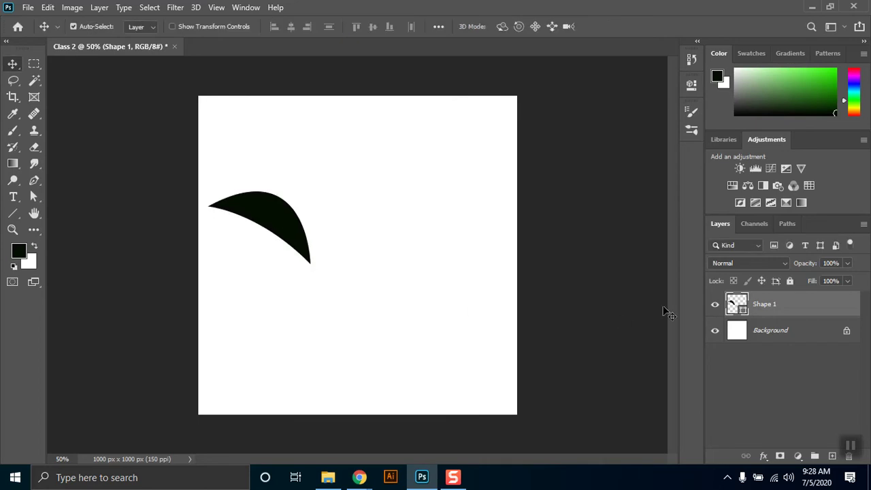
- Duplicate the crescent layer and rotate the copy clockwise around the lower tip to form a second, nearly upright petal
drag(782, 307, 832, 455)
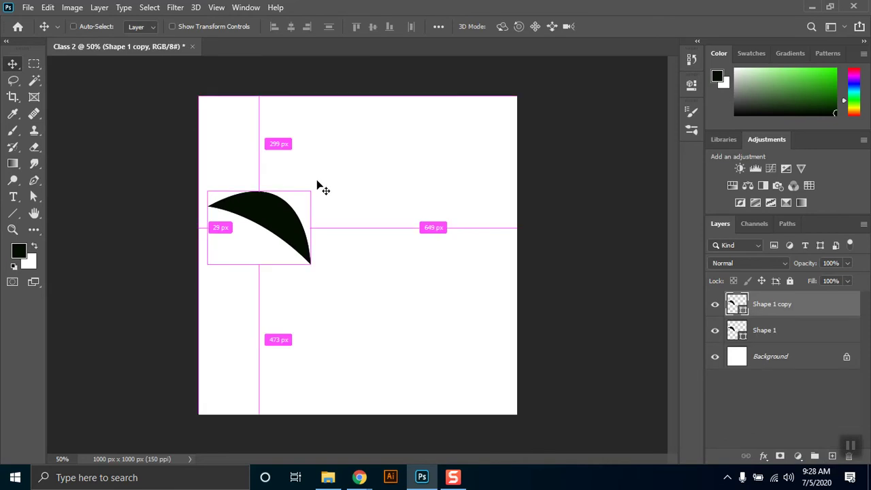
key(ctrl+t)
drag(260, 233, 310, 264)
drag(316, 179, 366, 254)
key(Return)
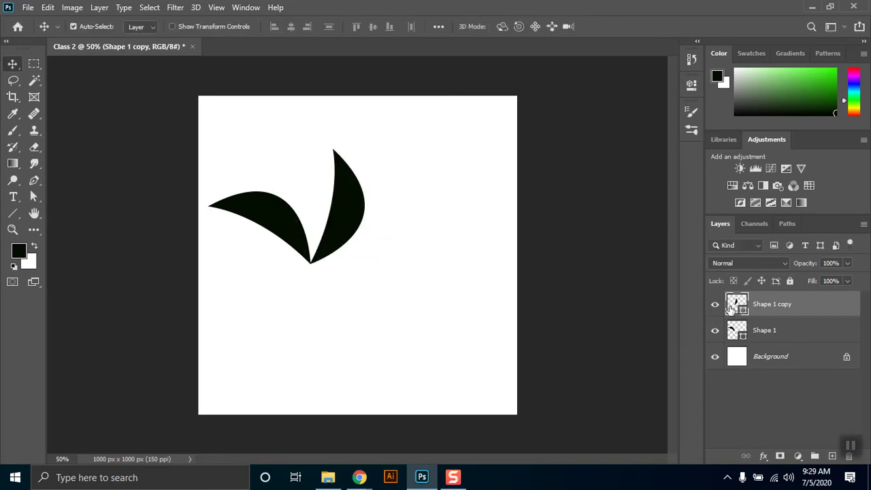
- Merge the two petal layers into one shape layer and duplicate the merged layer
shift+click(771, 331)
key(ctrl)
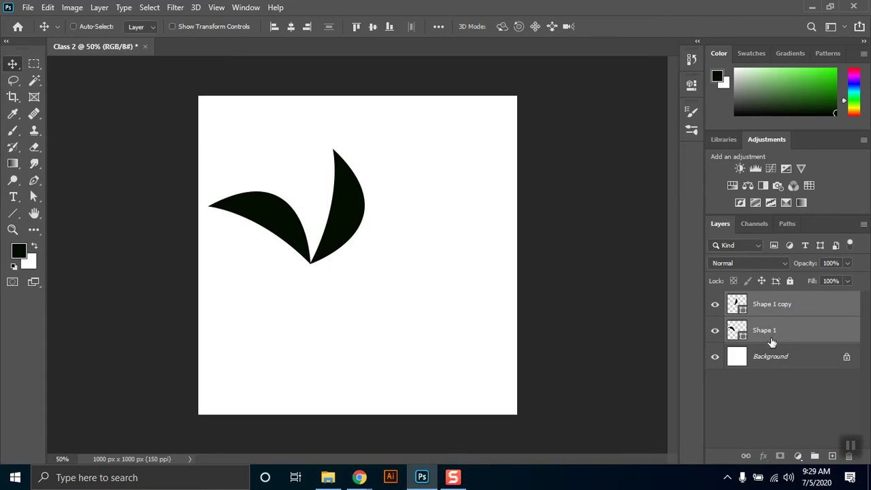
key(ctrl+e)
drag(777, 307, 832, 455)
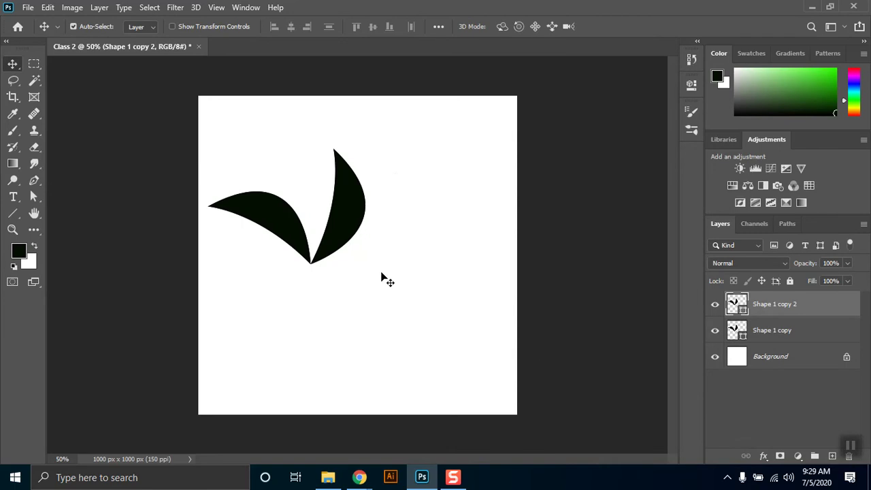
key(ctrl+r)
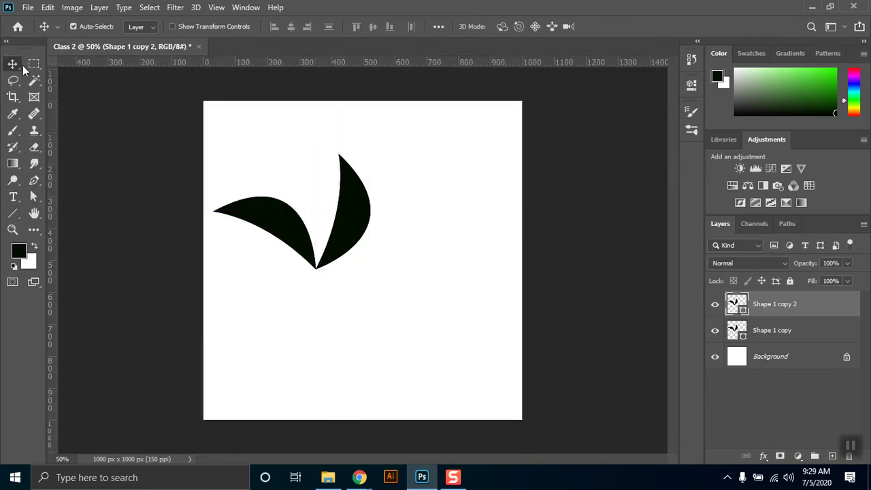
key(ctrl+r)
key(ctrl+r)
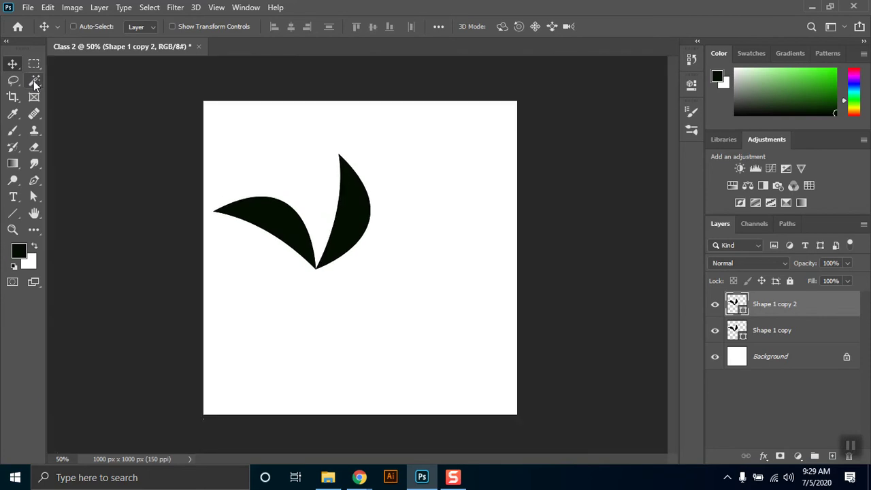
key(ctrl+r)
- Set the duplicated petal pair's reference point on the shared tip and rotate the pair to about -166°, completing a four-petal pinwheel
key(ctrl+t)
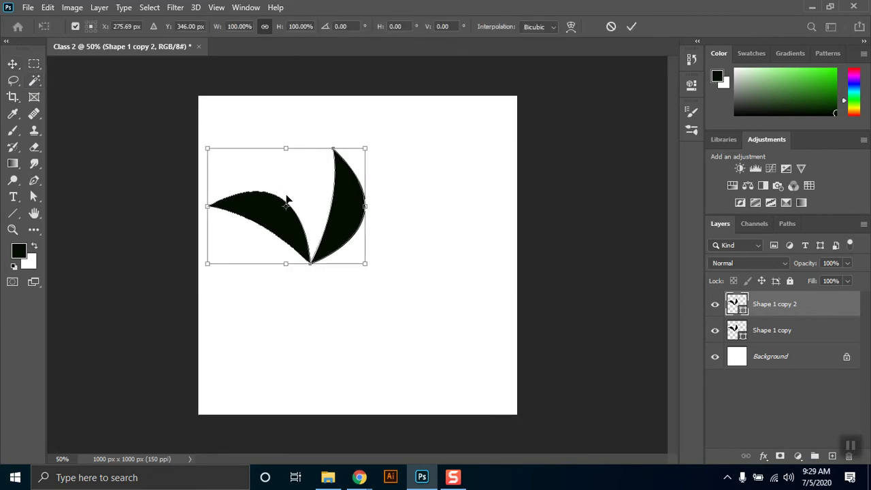
mouse_move(285, 208)
mouse_down()
mouse_move(312, 238)
mouse_move(318, 275)
mouse_move(309, 270)
mouse_up()
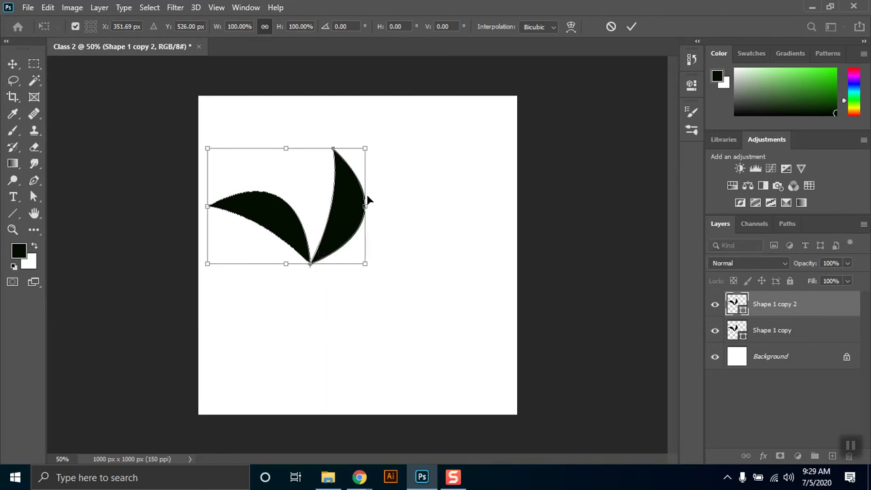
drag(381, 138, 249, 332)
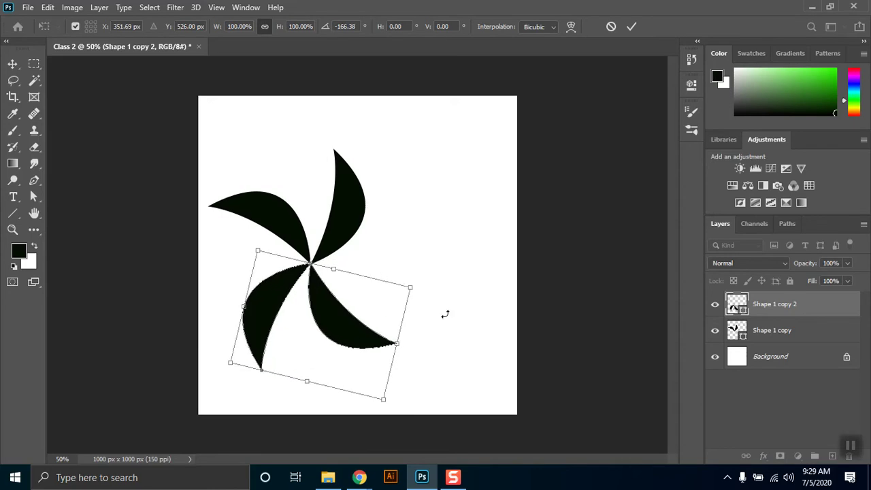
key(Return)
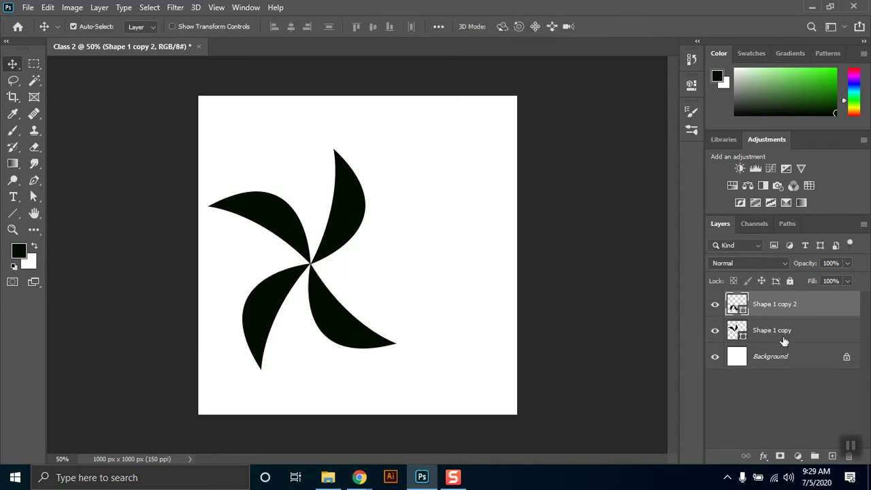
- Select both petal layers, rotate the pinwheel by 90°, and move it to the upper middle of the canvas
ctrl+click(788, 333)
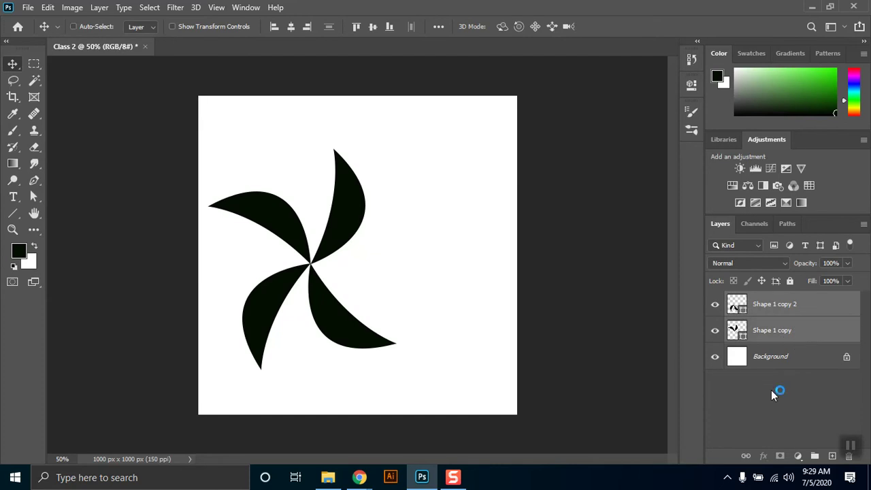
key(ctrl+t)
drag(417, 141, 407, 392)
drag(362, 291, 418, 249)
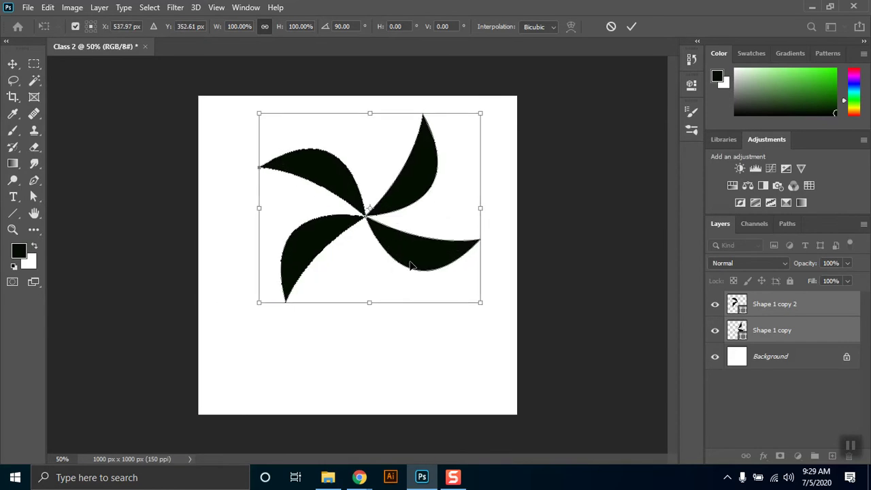
key(Return)
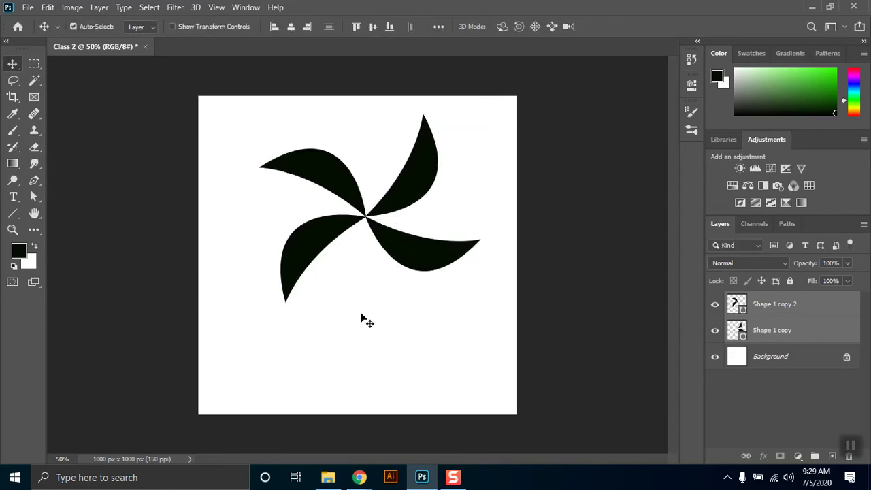
- Add the text "Layer Merge: Ctrl + e" below the pinwheel near the canvas's lower left, and commit it
click(14, 197)
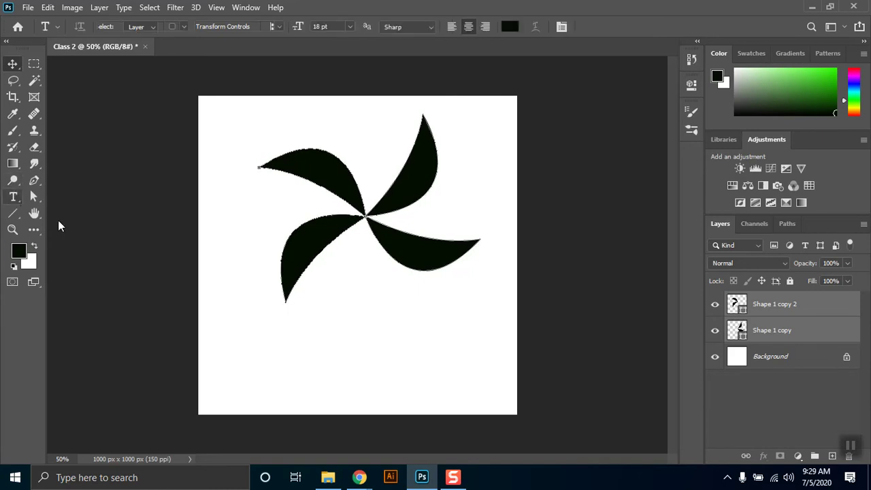
click(250, 368)
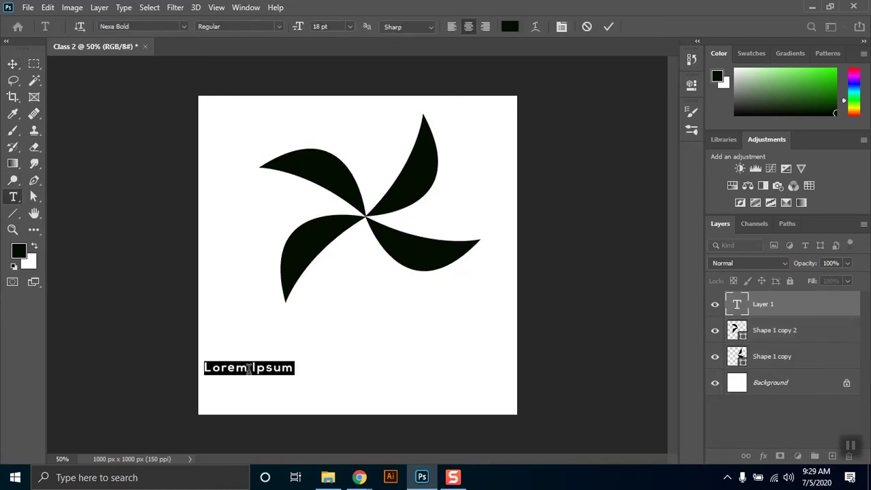
key(BackSpace)
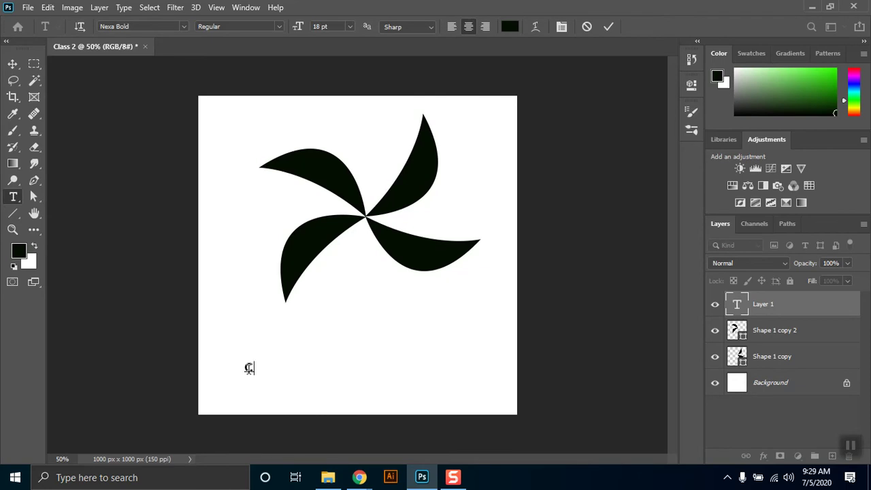
text(Ctrl + e)
key(Home)
text(Layer)
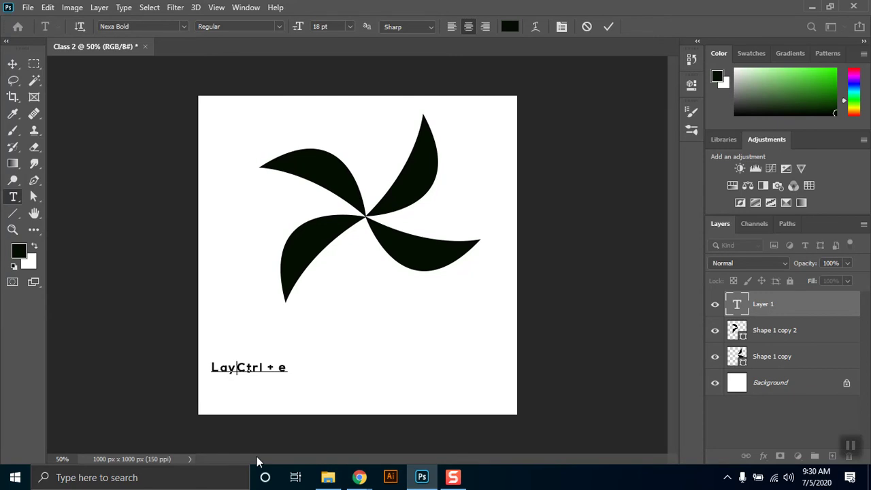
text(Merge )
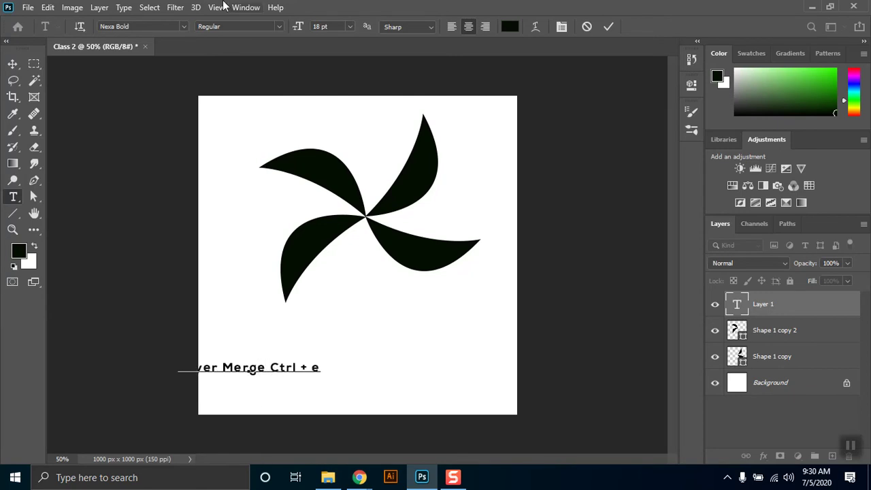
text(:)
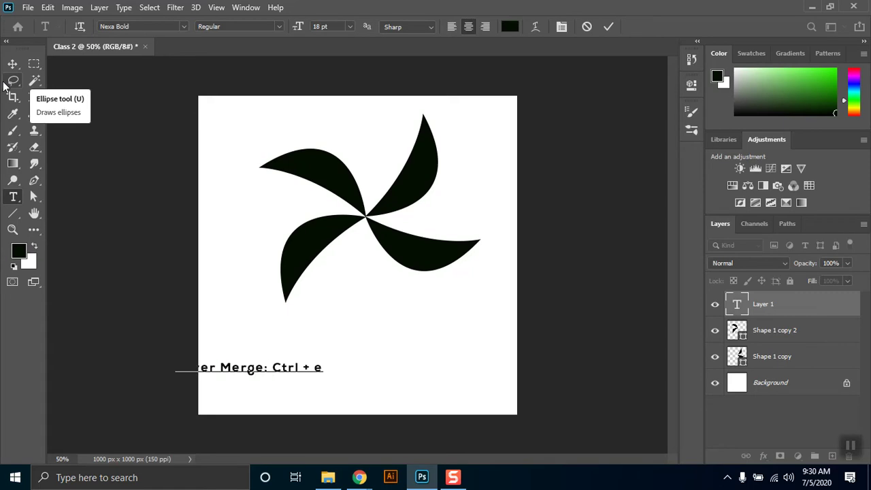
click(12, 64)
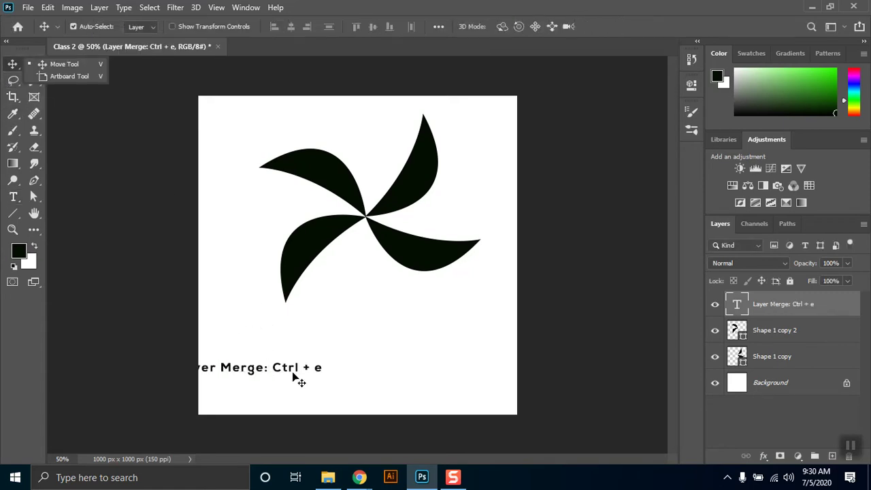
- Move the "Layer Merge: Ctrl + e" text fully inside the canvas's lower-left corner and delete its duplicate layer
mouse_move(321, 379)
mouse_down()
mouse_move(331, 390)
mouse_move(324, 403)
mouse_move(303, 388)
mouse_move(309, 379)
mouse_up()
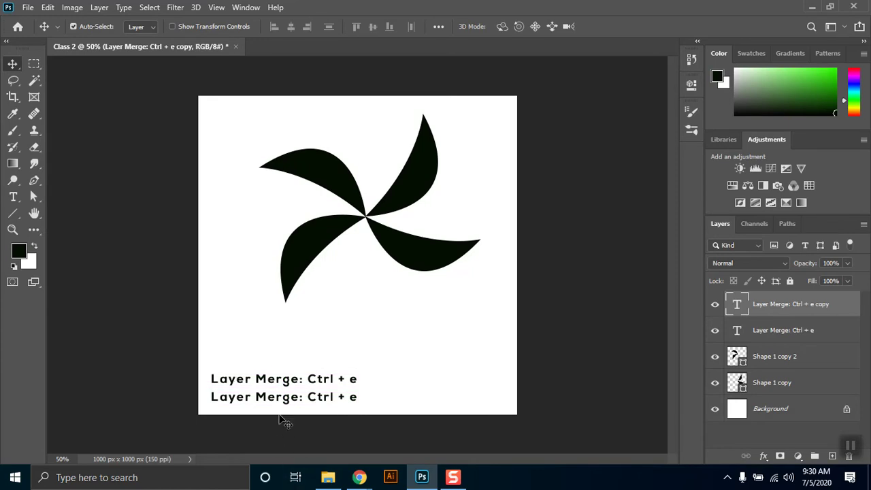
key(Delete)
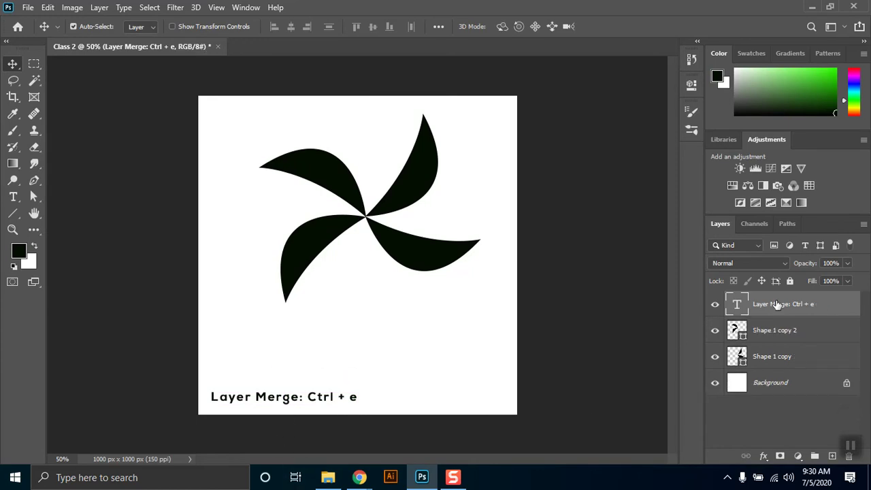
- Toggle the visibility of the text layer and the Shape 1 copy 2 layer to examine what each contains
click(716, 305)
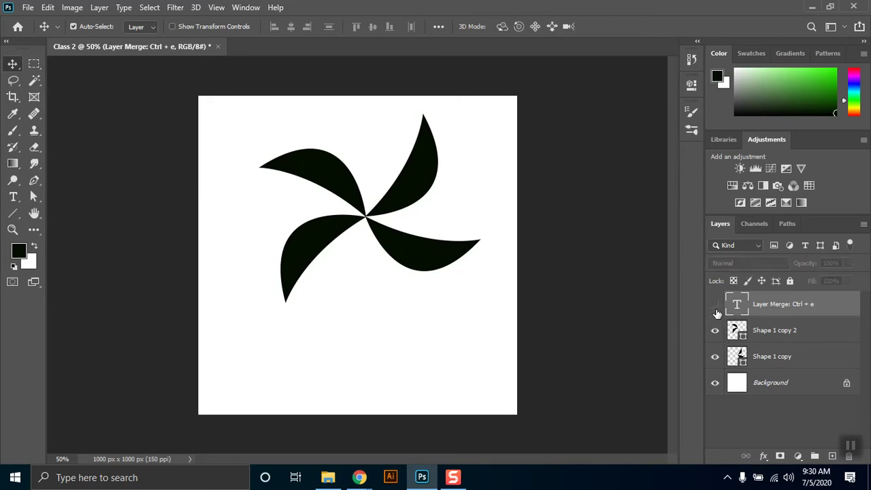
click(716, 305)
click(715, 330)
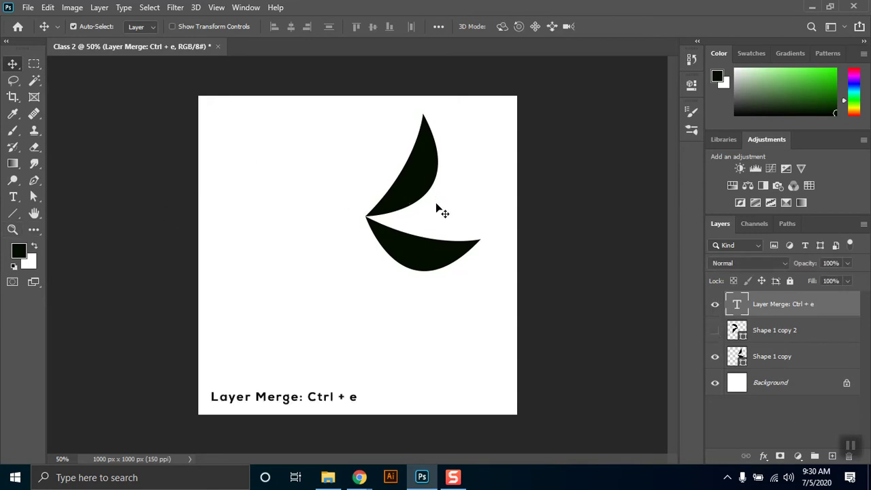
click(715, 330)
- Merge the Shape 1 copy 2 and Shape 1 copy layers, and move the merged pinwheel slightly down and left on the canvas
click(796, 336)
shift+click(776, 356)
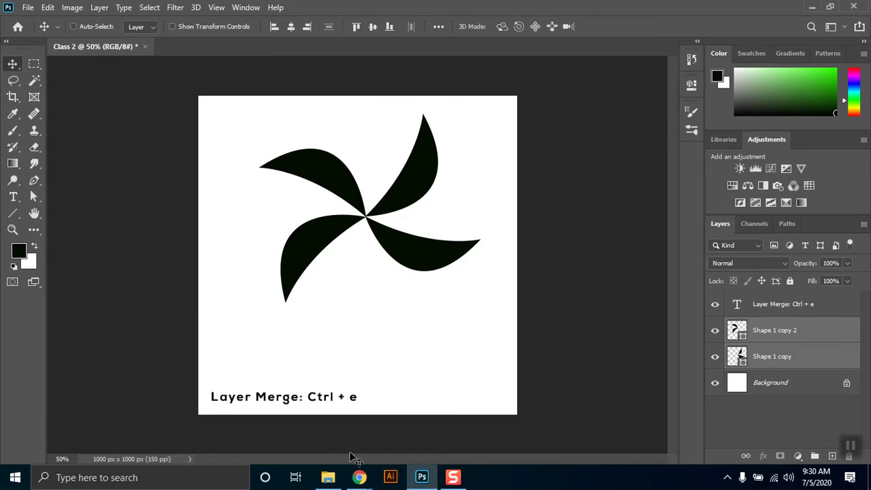
key(ctrl+e)
drag(411, 199, 397, 225)
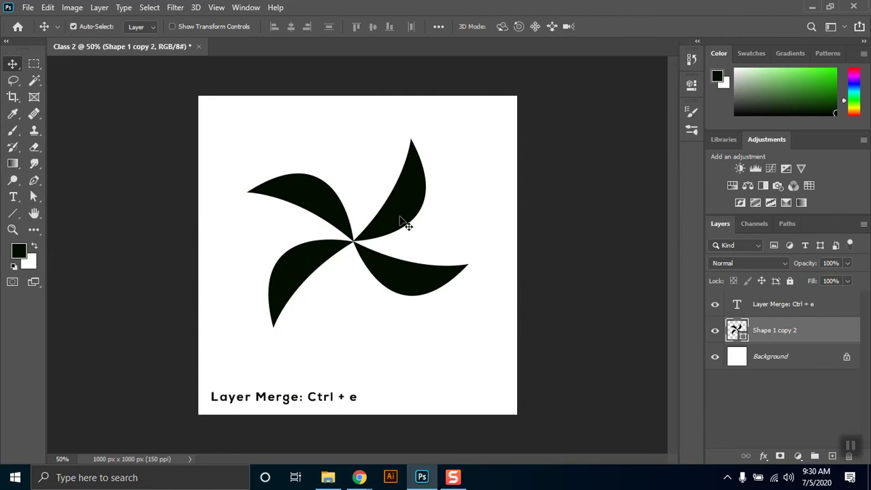
drag(391, 228, 391, 218)
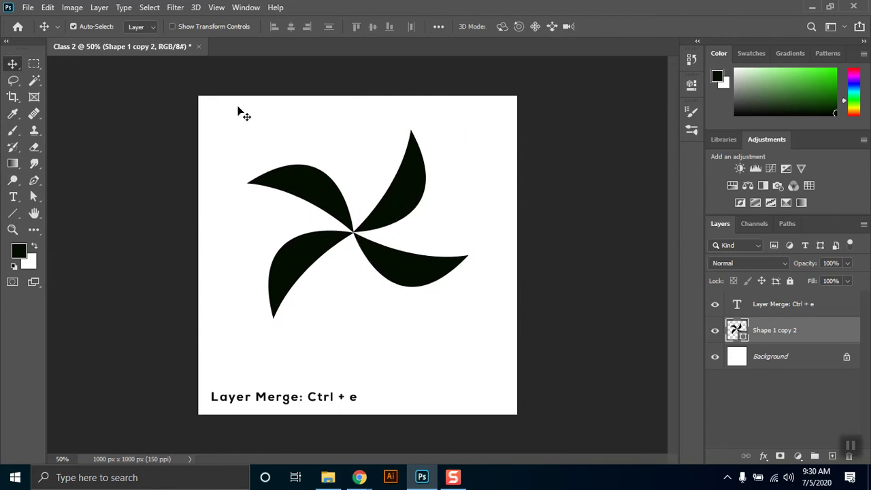
- Start a free transform on the pinwheel, toggle its reference point, and try several preset positions for it
key(ctrl+t)
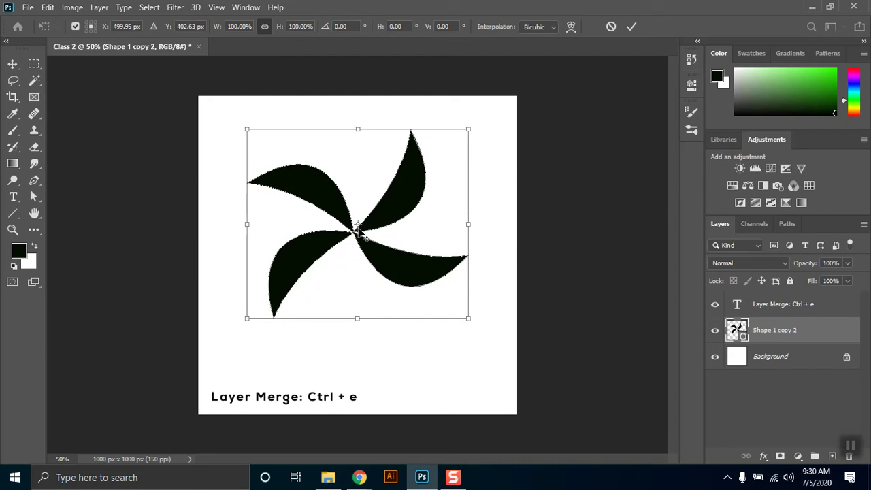
click(75, 27)
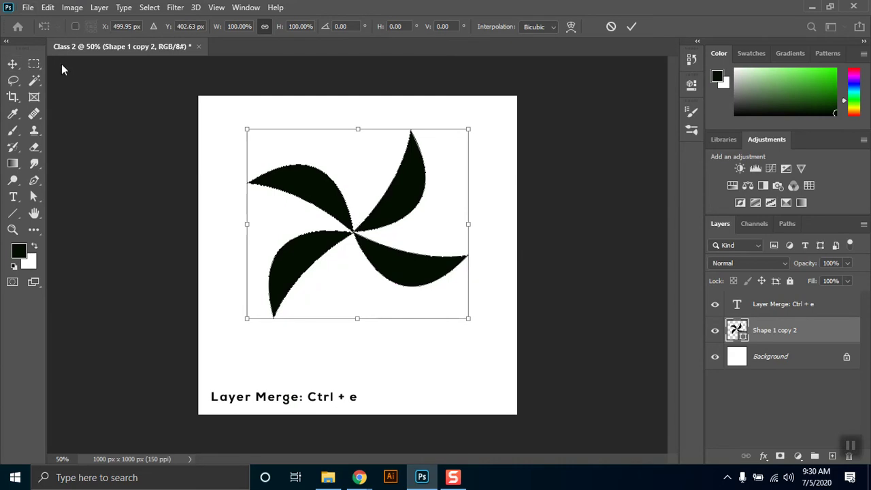
click(75, 27)
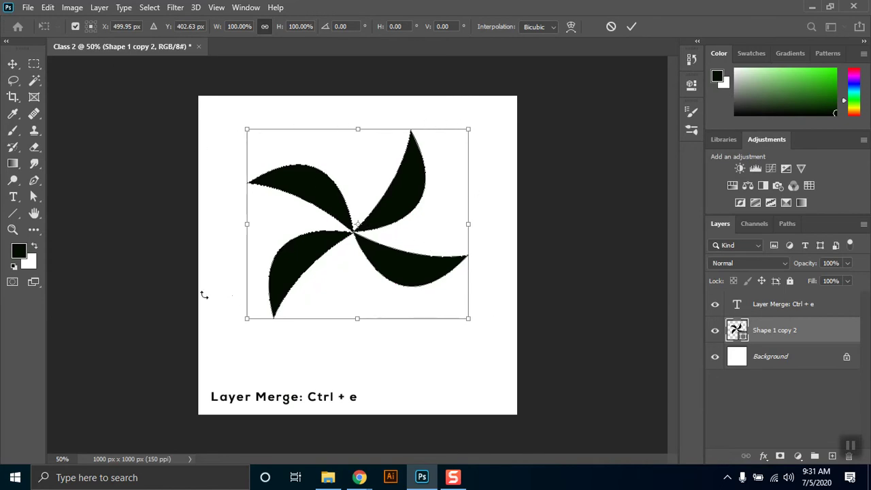
click(90, 24)
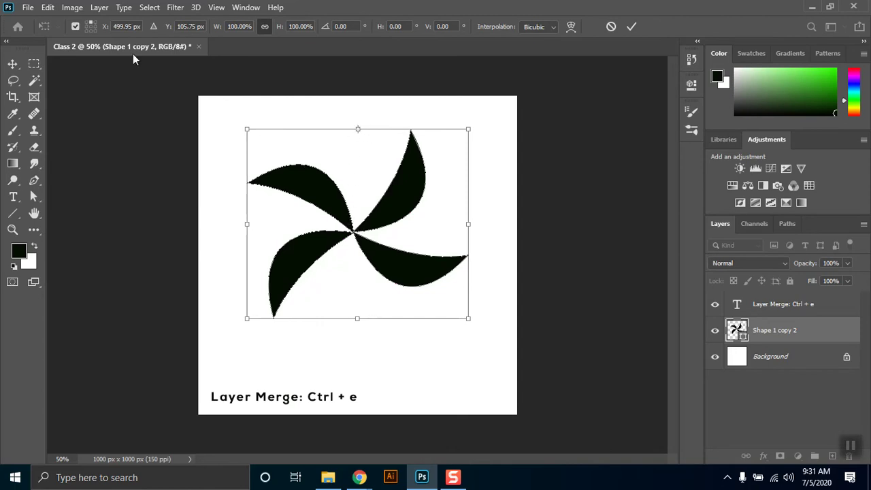
click(91, 31)
click(85, 28)
click(95, 23)
click(86, 22)
click(91, 27)
- Try rotating the pinwheel around the petals' shared tip and several off-center reference points, and cancel the transform
mouse_move(359, 231)
mouse_down()
mouse_move(361, 200)
mouse_move(388, 167)
mouse_move(470, 163)
mouse_move(495, 315)
mouse_move(362, 298)
mouse_move(365, 250)
mouse_move(355, 235)
mouse_move(454, 236)
mouse_move(470, 253)
mouse_move(463, 350)
mouse_move(311, 331)
mouse_move(348, 346)
mouse_move(356, 230)
mouse_up()
drag(484, 121, 425, 106)
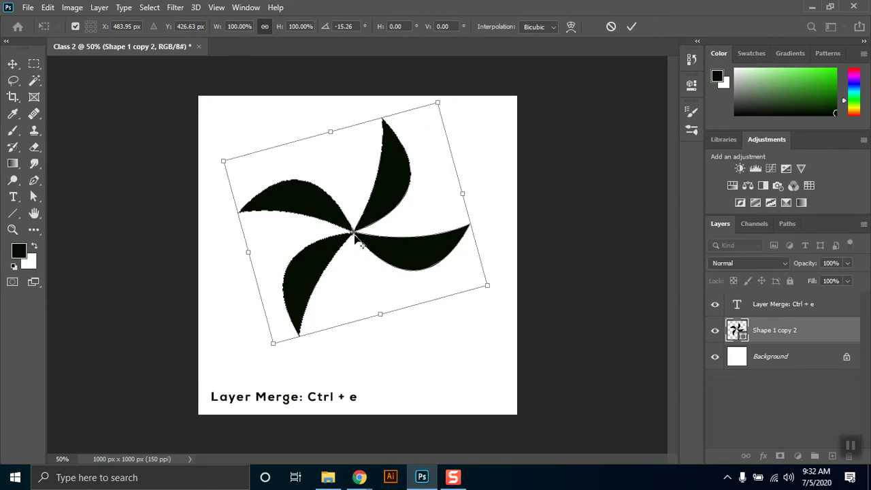
drag(354, 235, 440, 358)
drag(502, 288, 530, 330)
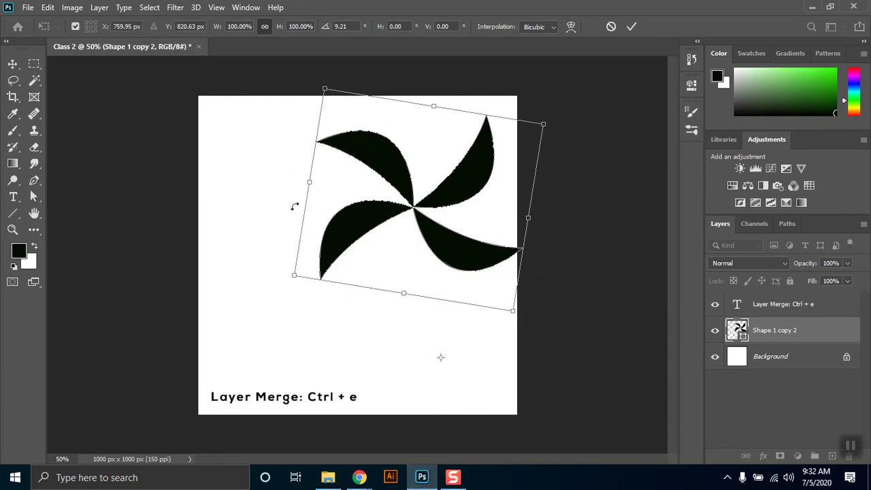
drag(552, 121, 339, 288)
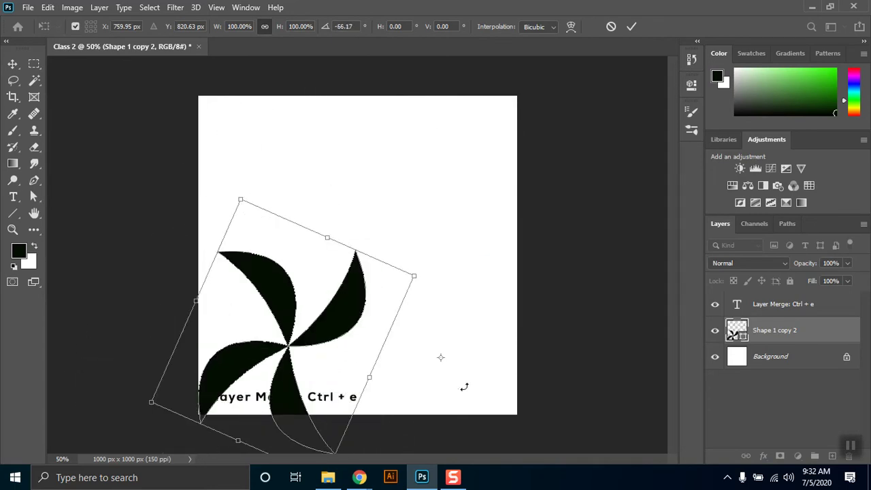
drag(443, 361, 313, 272)
drag(230, 175, 376, 270)
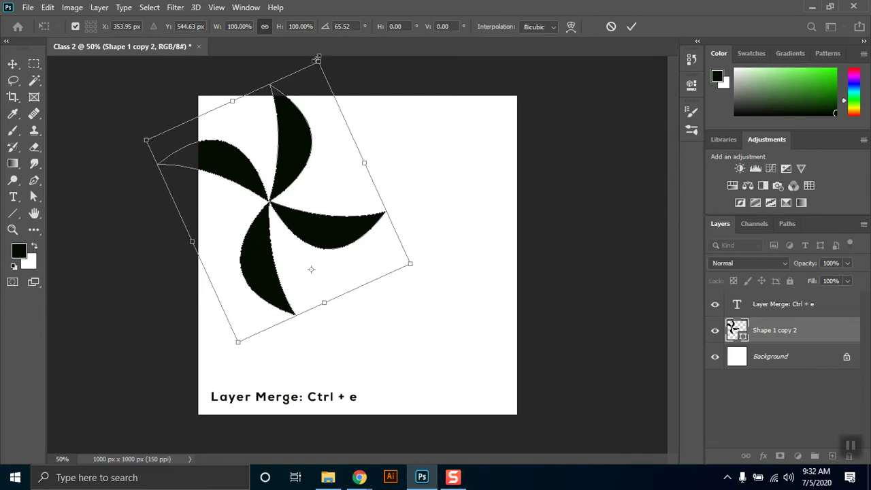
drag(430, 270, 310, 294)
drag(322, 265, 342, 352)
key(ctrl+z)
key(Escape)
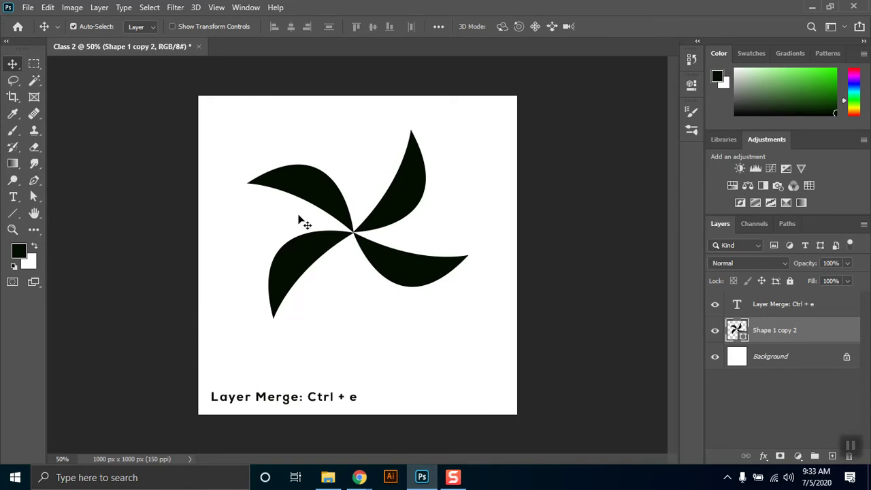
- Try rotating the pinwheel with its reference point set on the petals' shared tip
key(ctrl+t)
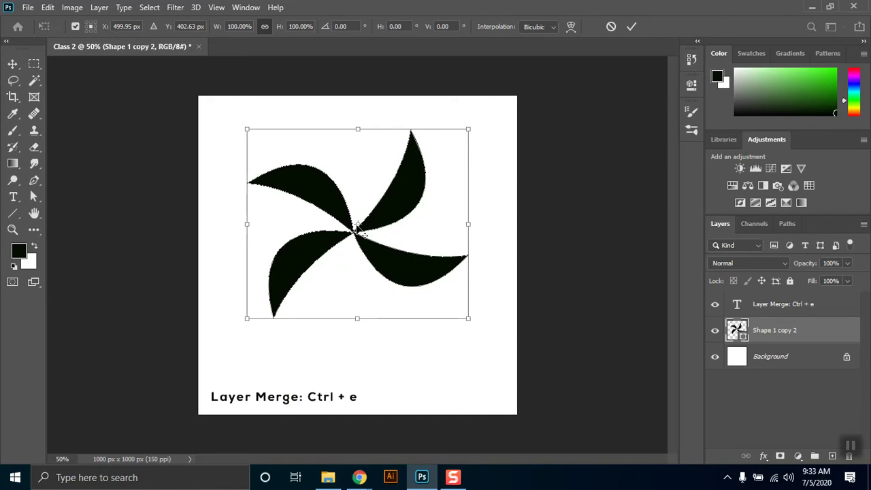
drag(356, 226, 353, 232)
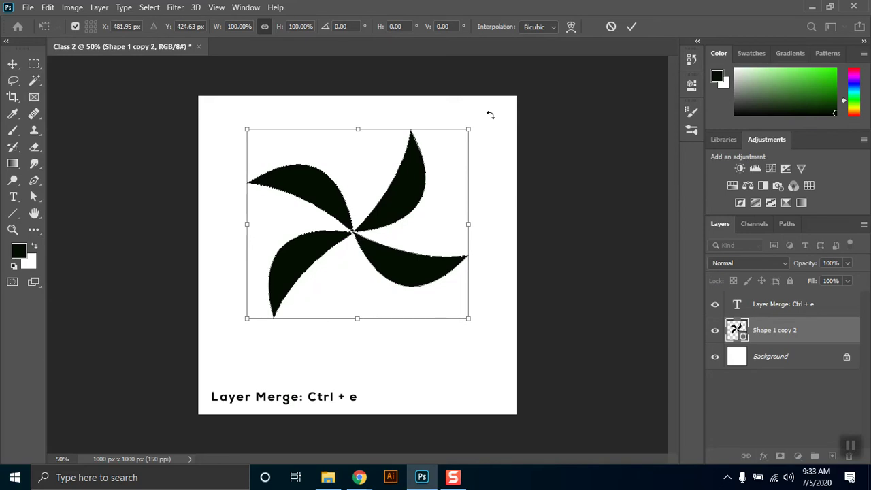
drag(491, 115, 360, 350)
drag(269, 330, 276, 329)
key(Return)
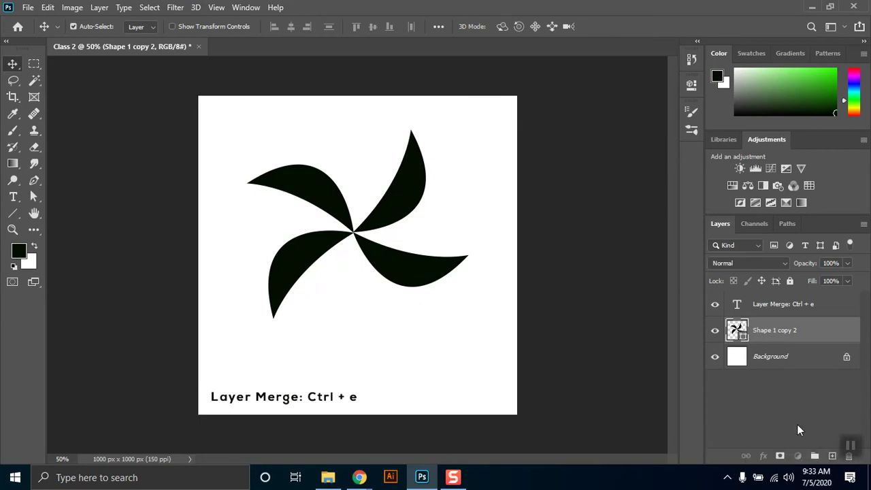
- Duplicate the pinwheel layer, try rotating the copy about 51.62° around the petals' shared tip, and return to a single pinwheel layer
drag(768, 332, 832, 455)
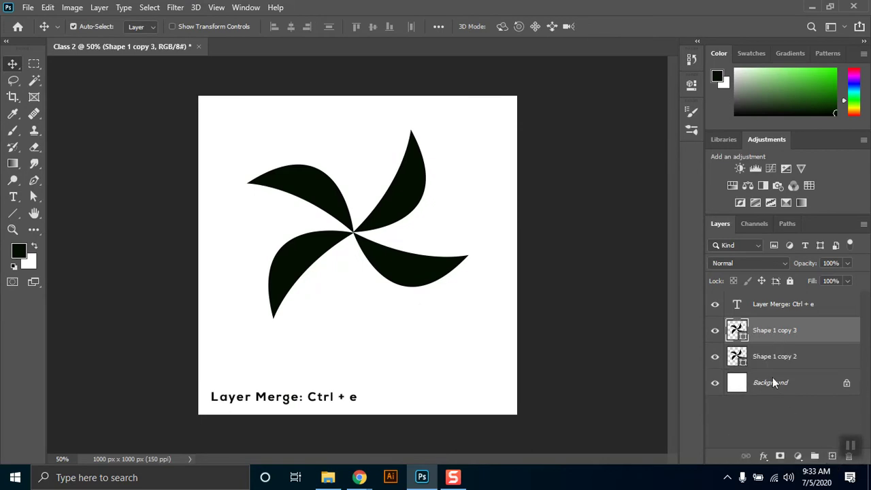
key(ctrl+t)
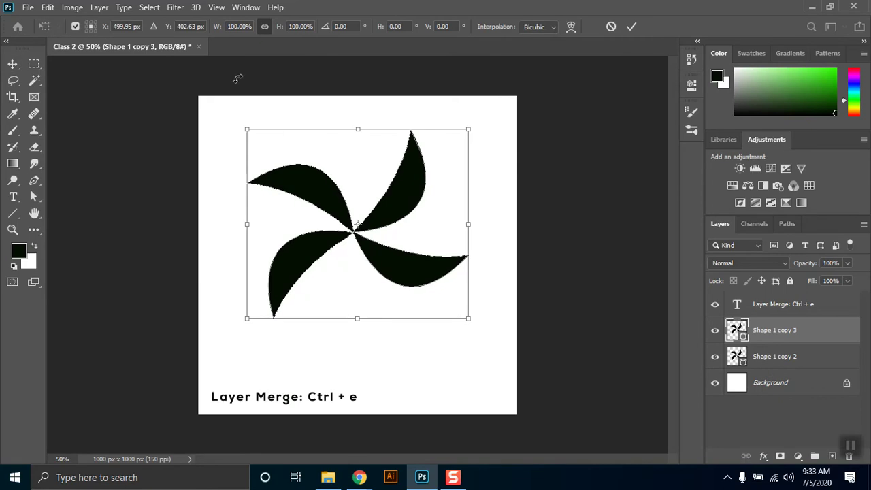
drag(363, 231, 354, 233)
drag(482, 126, 563, 275)
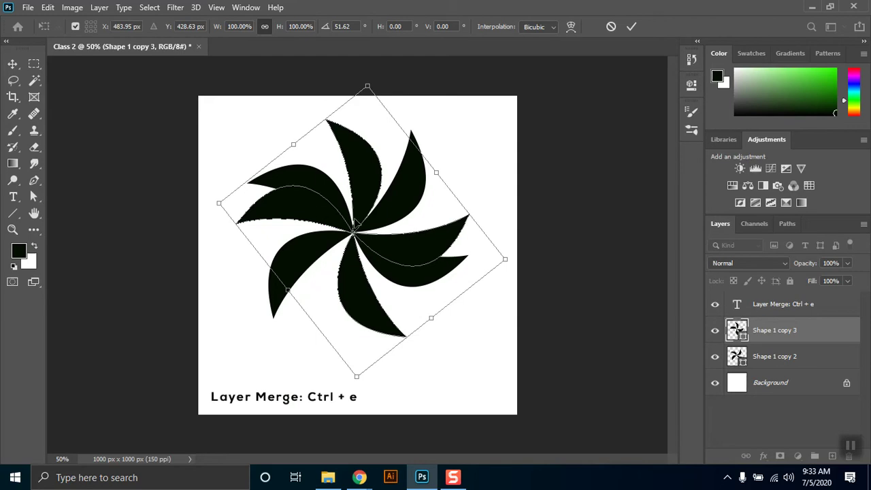
key(Return)
key(ctrl+z)
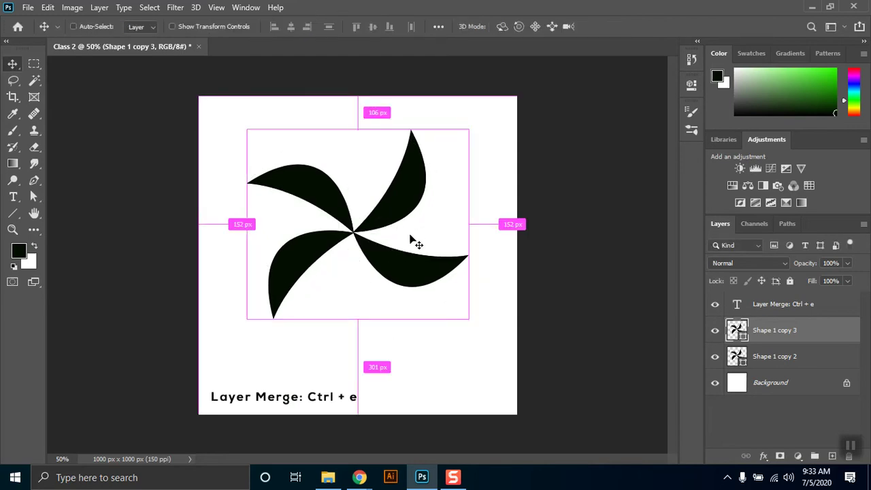
key(ctrl+e)
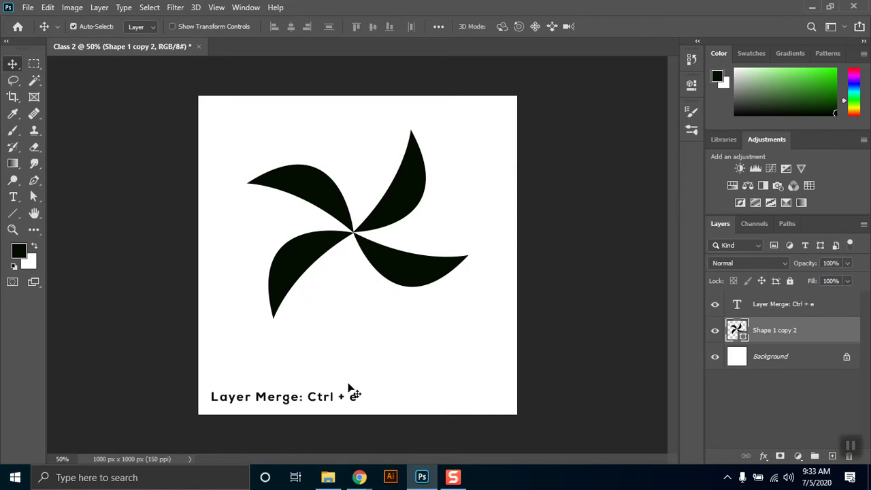
- Hide the "Layer Merge: Ctrl + e" text layer and toggle the pinwheel layer off and on
right_click(736, 332)
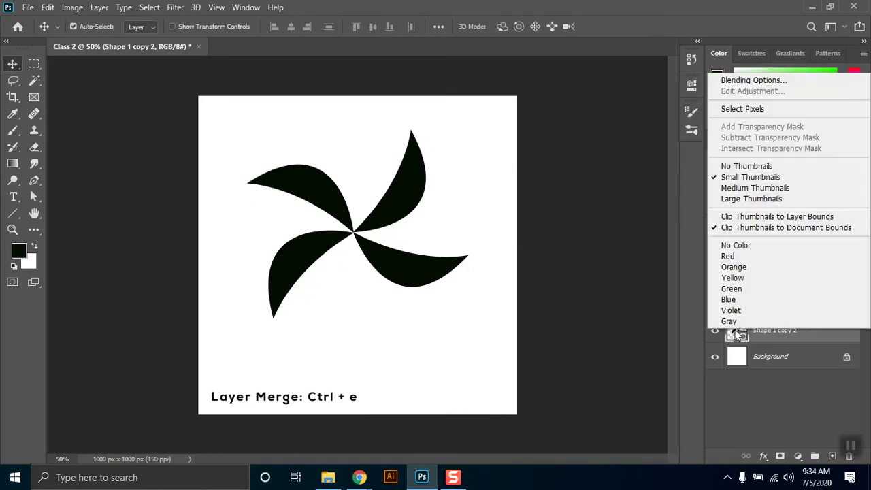
click(774, 393)
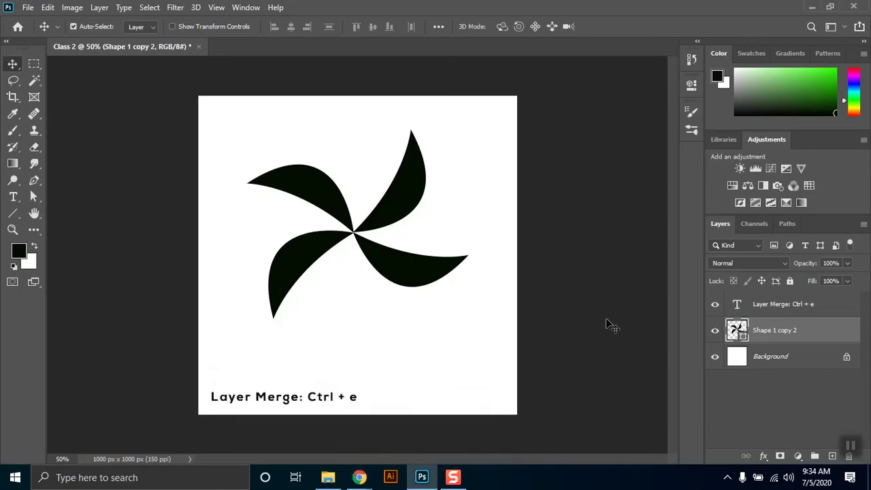
click(716, 305)
click(716, 330)
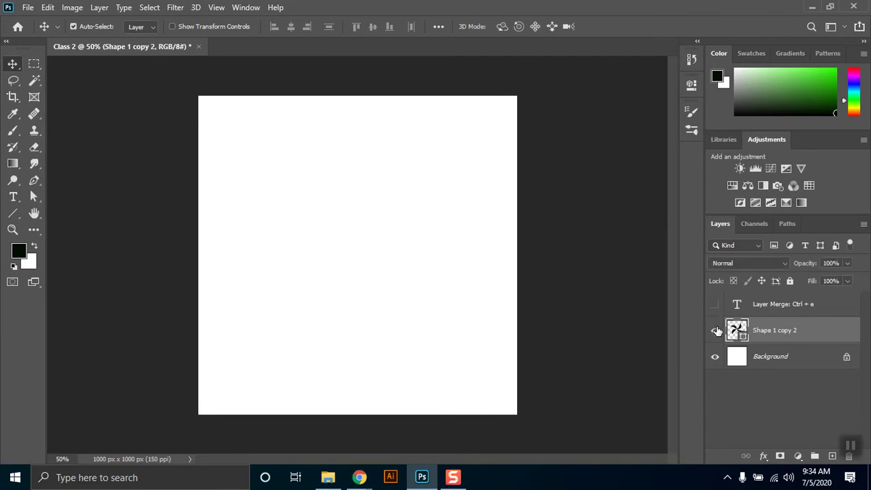
- Change the pinwheel's shape fill to light blue from the Pure swatches using the Line tool's options, and return to the Move tool
click(35, 180)
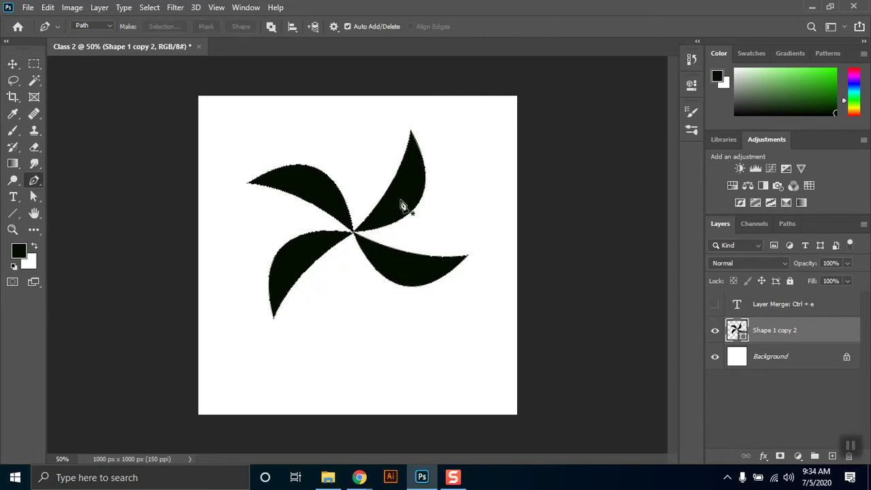
click(13, 65)
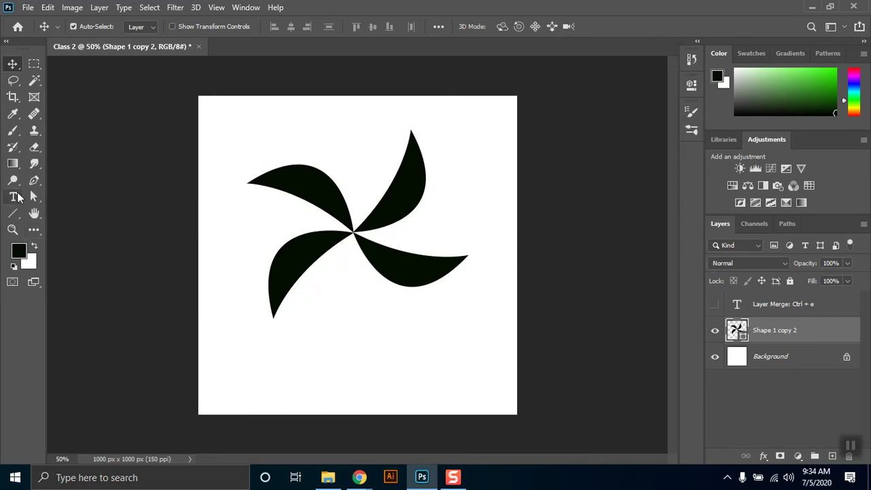
click(14, 214)
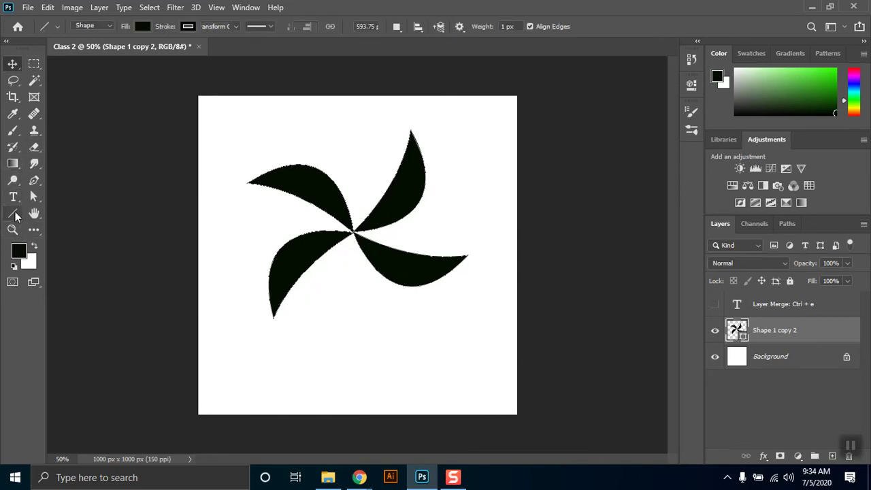
click(142, 27)
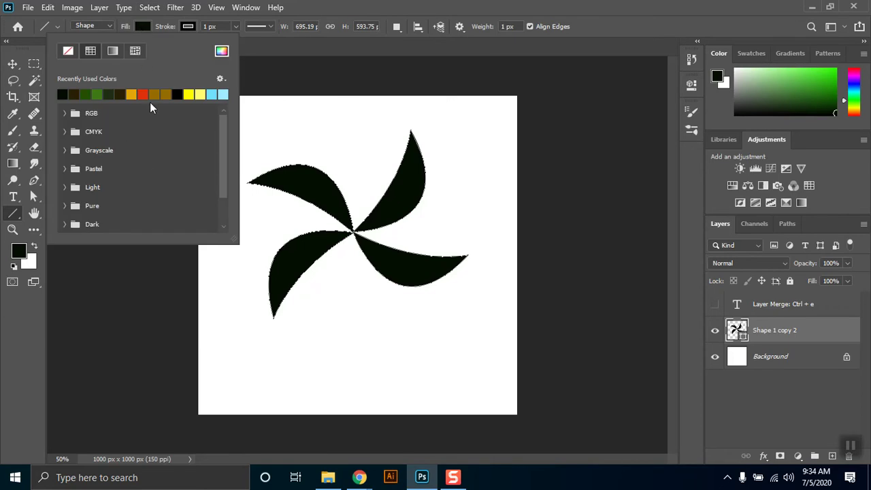
click(68, 206)
click(65, 206)
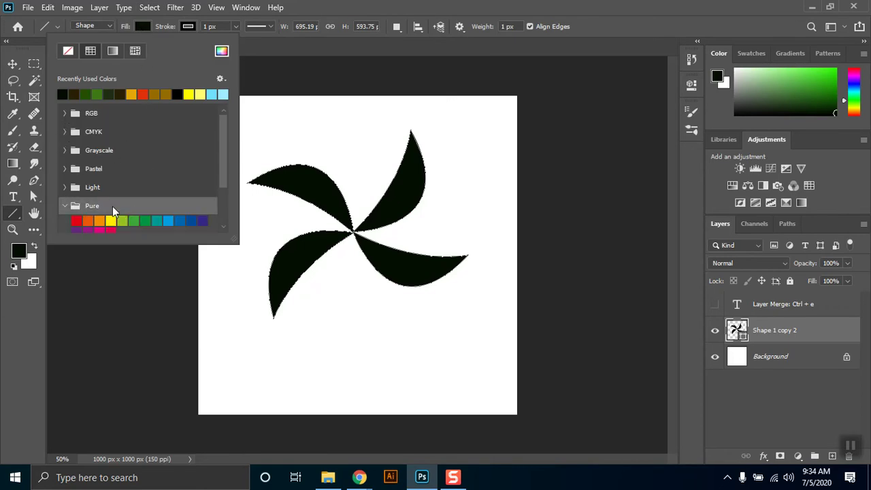
click(172, 221)
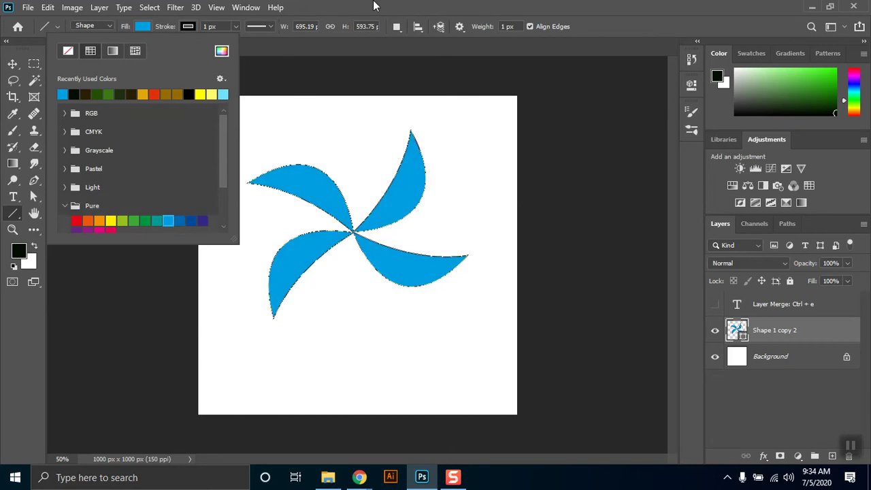
click(374, 5)
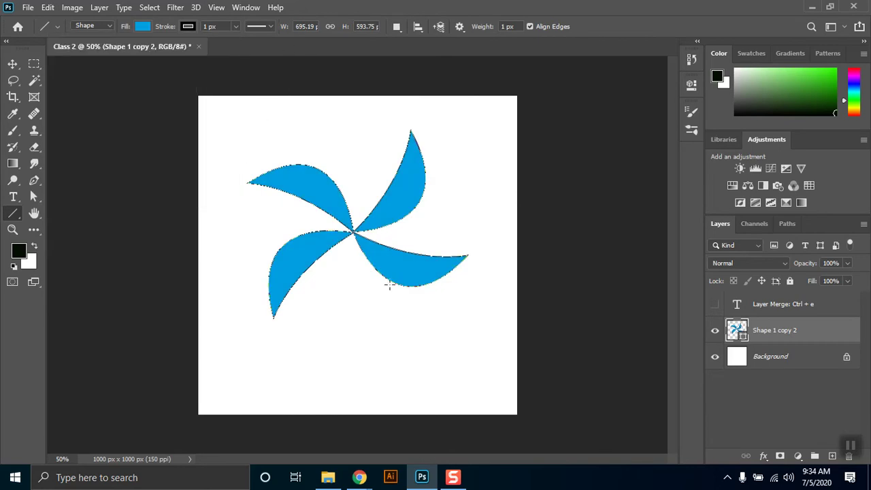
click(13, 65)
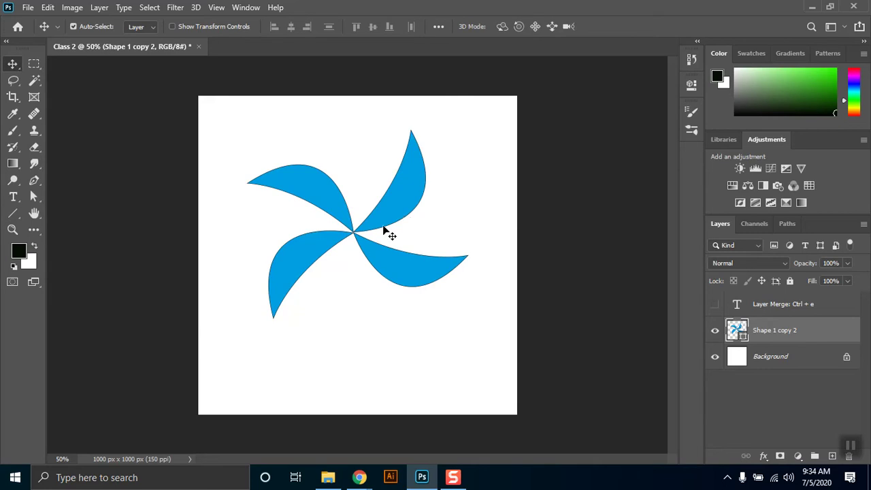
- Hide the pinwheel layer and add a new empty layer above it
click(715, 332)
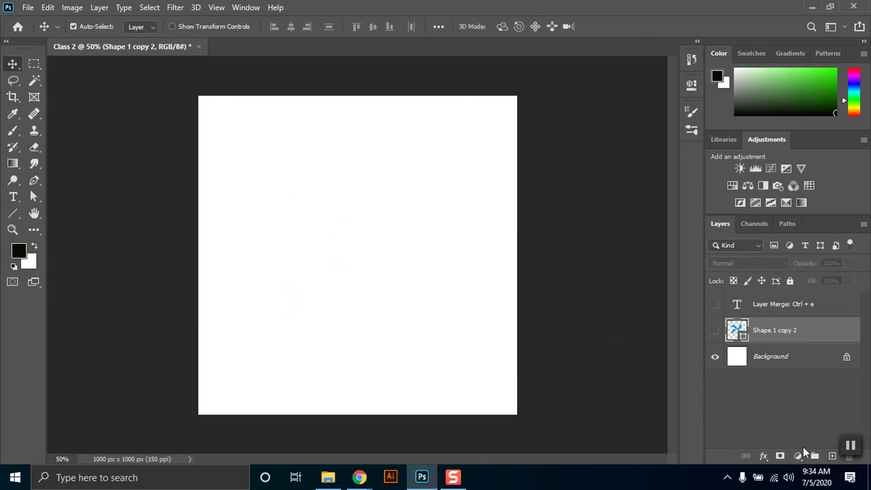
click(832, 457)
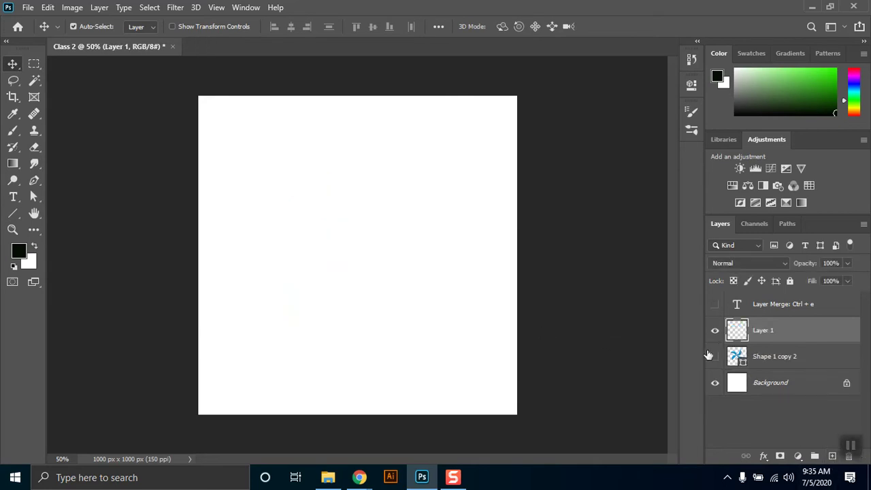
- Draw a closed swoosh outline in the upper part of the canvas with the Pen tool and convert the path into a shape
click(34, 181)
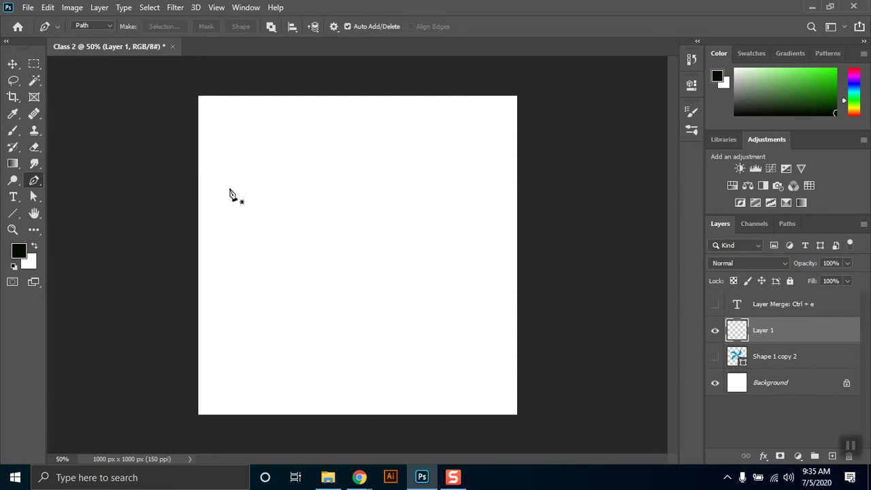
click(267, 197)
click(278, 243)
drag(281, 245, 323, 238)
click(395, 198)
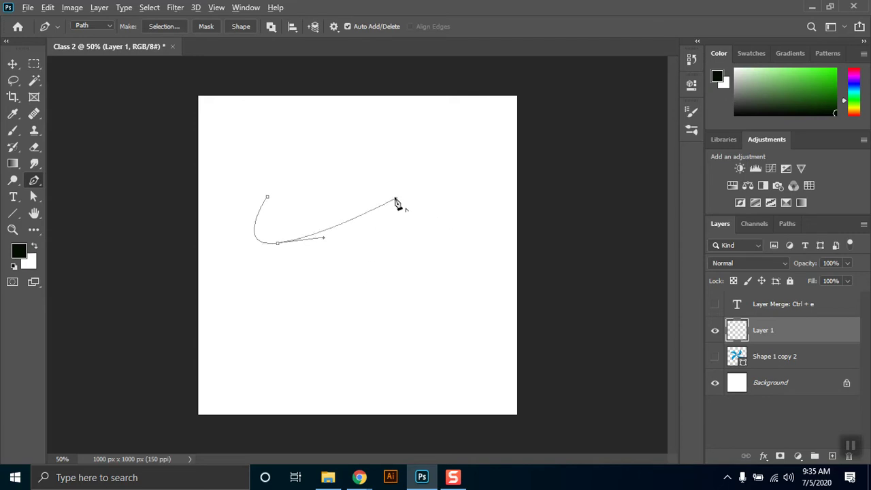
click(267, 198)
drag(272, 181, 294, 129)
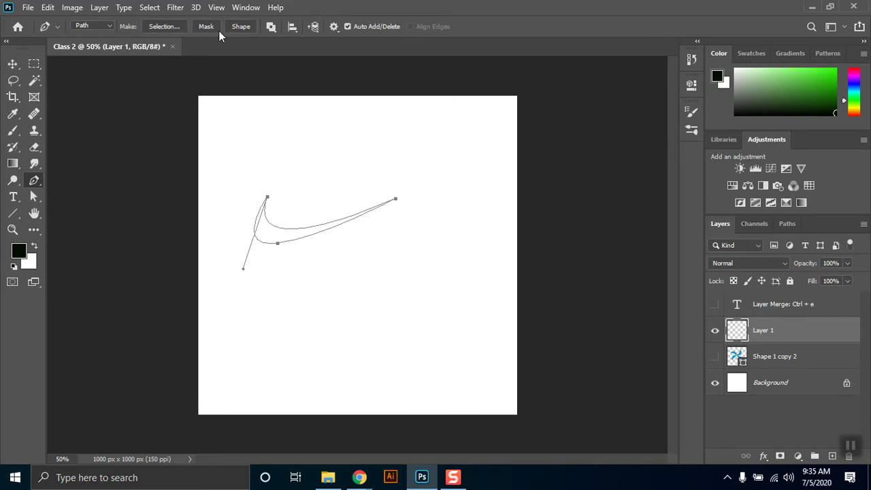
click(242, 27)
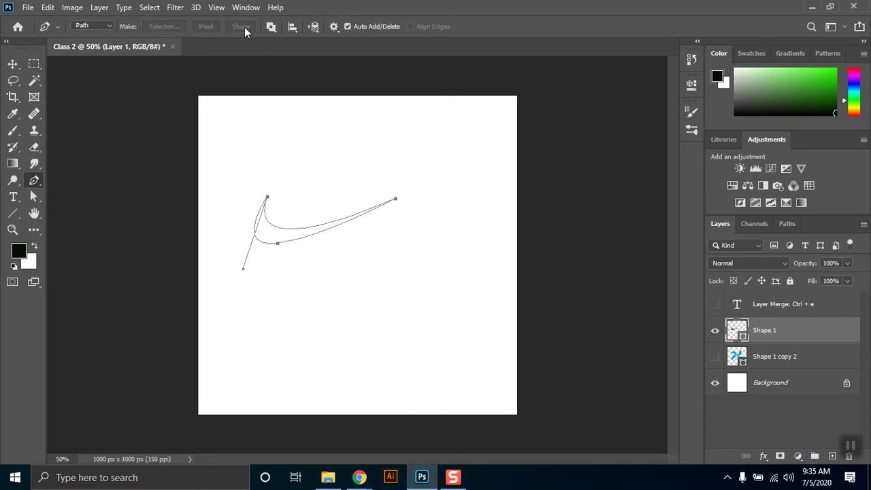
- Move the black swoosh shape horizontally to the right, keeping its height on the canvas, and deselect its layer
click(13, 65)
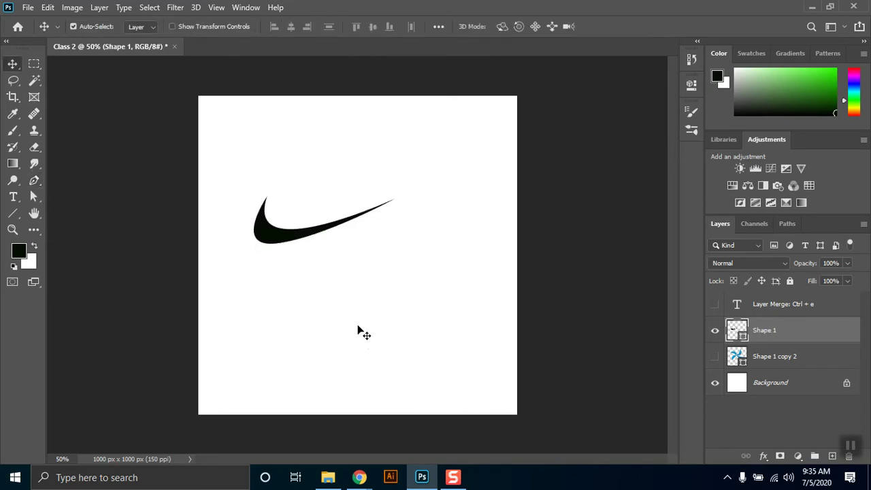
click(321, 284)
drag(270, 233, 329, 233)
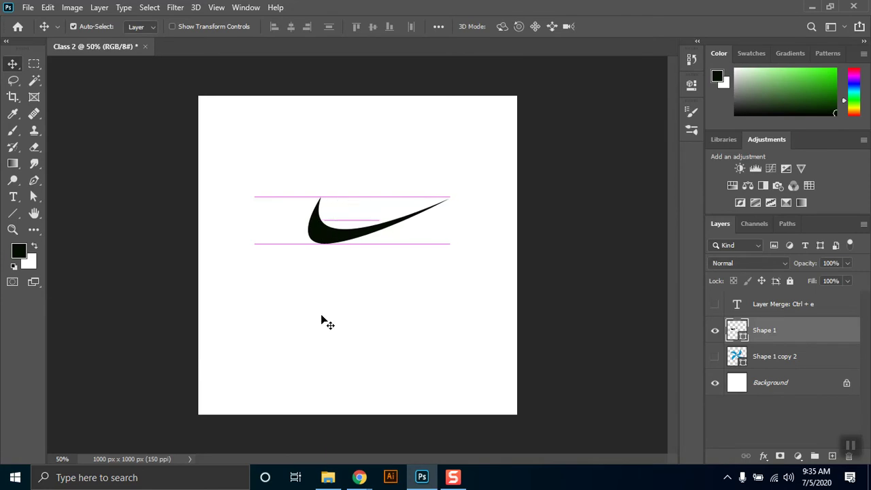
click(330, 288)
- Draw a curved Pen path segment above the swoosh, remove the end anchor's outgoing handle, and bend the curve down and up with the remaining handle
click(36, 183)
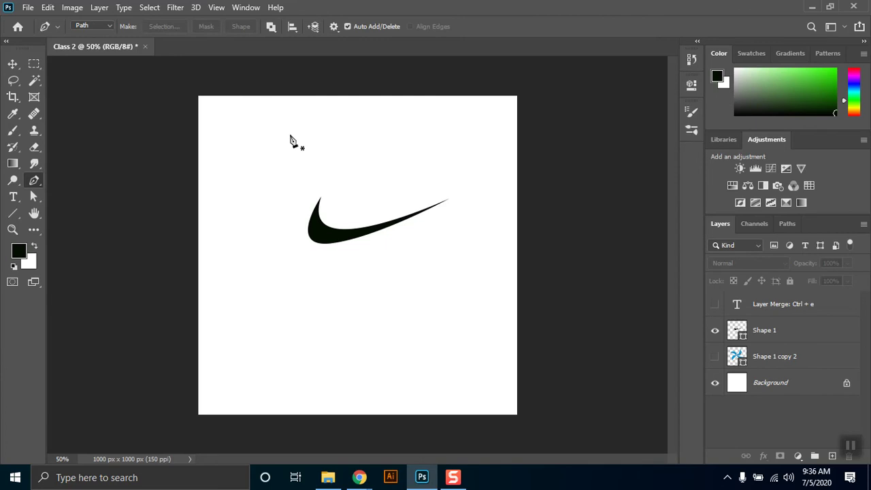
click(242, 142)
drag(336, 150, 366, 236)
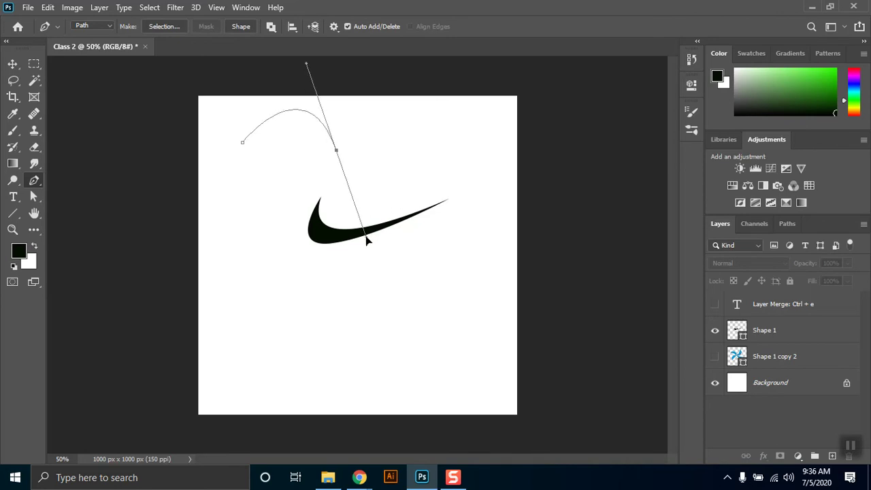
click(336, 151)
drag(305, 65, 275, 201)
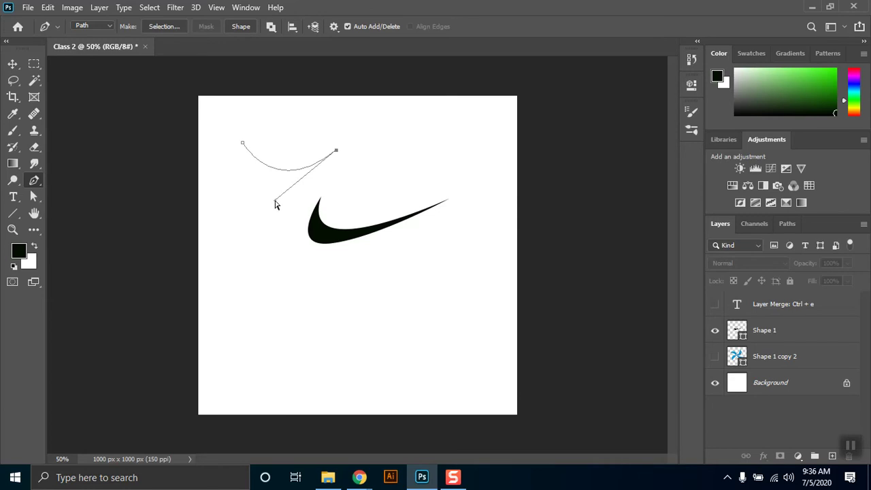
drag(275, 203, 305, 101)
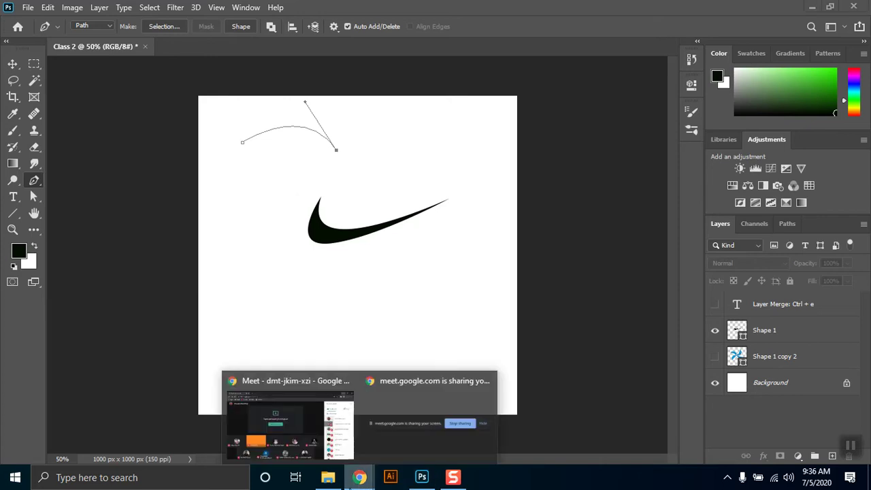
- Switch to the Google Meet call to check on the participants, and return to Photoshop
key(alt+Tab)
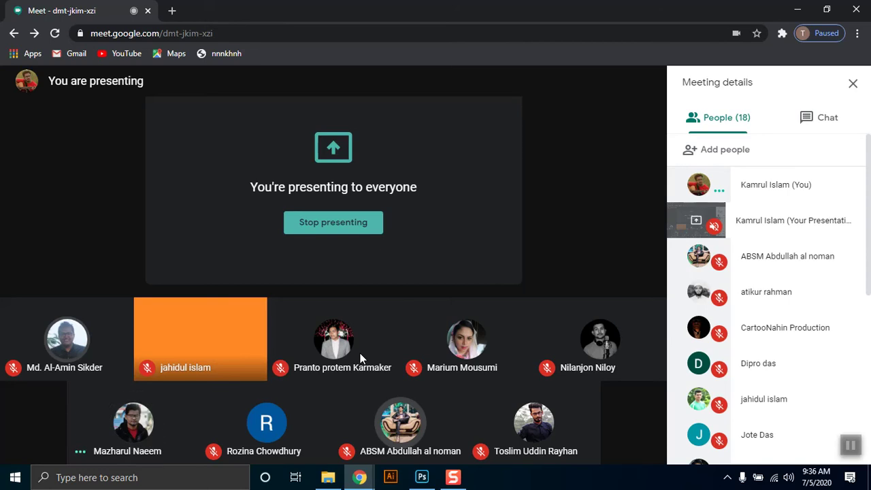
click(798, 10)
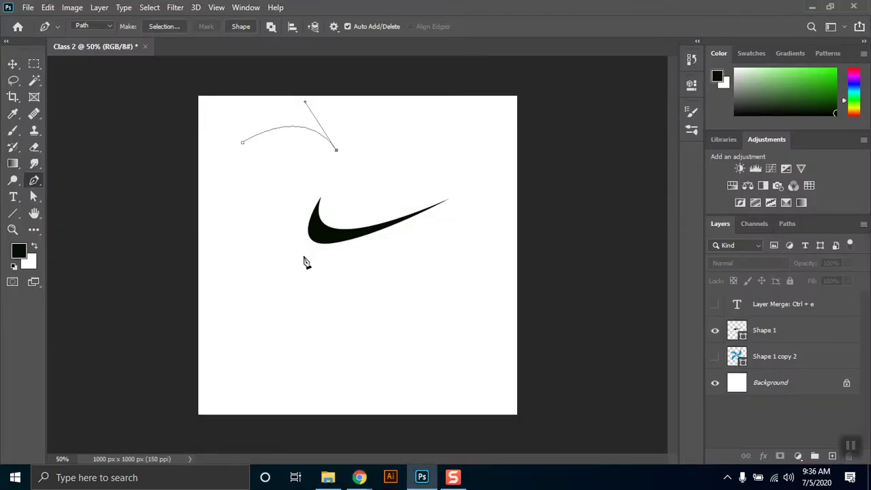
- Flatten the curve slightly, add a straight segment running down past the swoosh, and try a constrained horizontal segment from its end
mouse_move(305, 106)
mouse_down()
mouse_move(275, 212)
mouse_move(304, 101)
mouse_move(258, 193)
mouse_move(261, 181)
mouse_move(333, 136)
mouse_move(295, 113)
mouse_up()
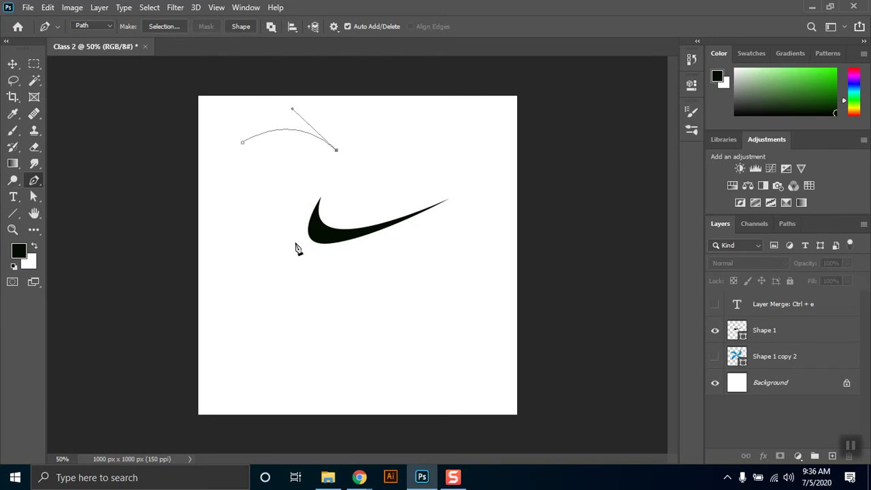
click(281, 291)
shift+click(409, 294)
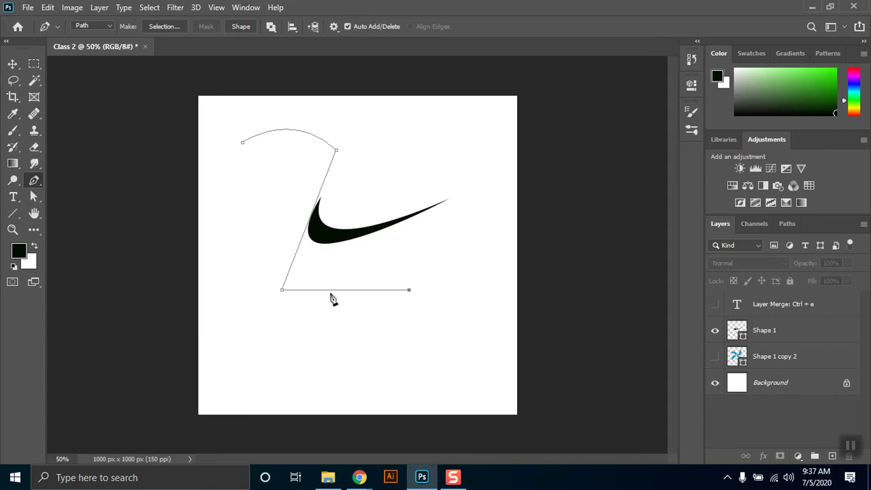
key(ctrl+z)
shift+click(410, 277)
key(z)
key(ctrl+z)
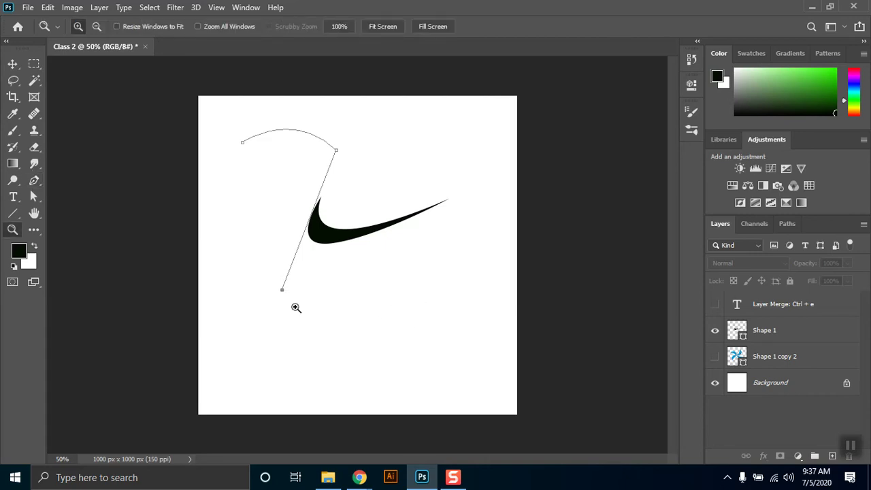
key(p)
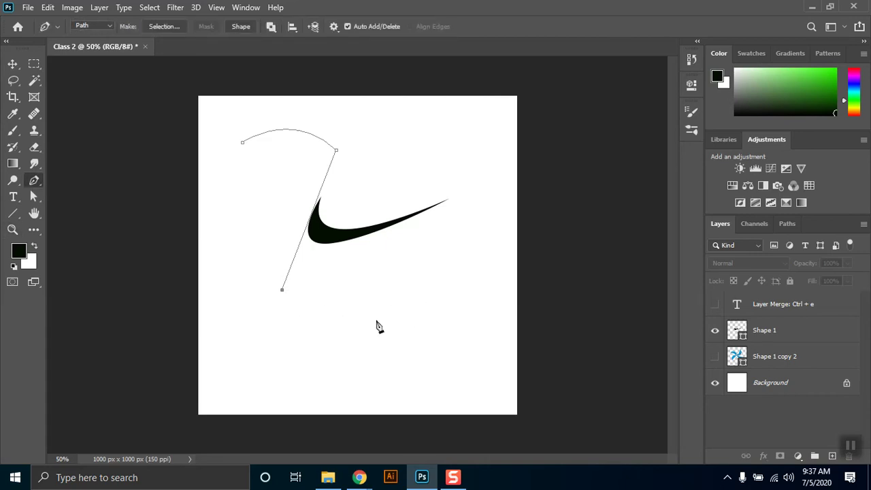
- Extend the Pen path below the swoosh with straight horizontal and vertical segments forming a stepped outline
click(430, 291)
key(ctrl+z)
click(457, 291)
click(456, 355)
click(365, 355)
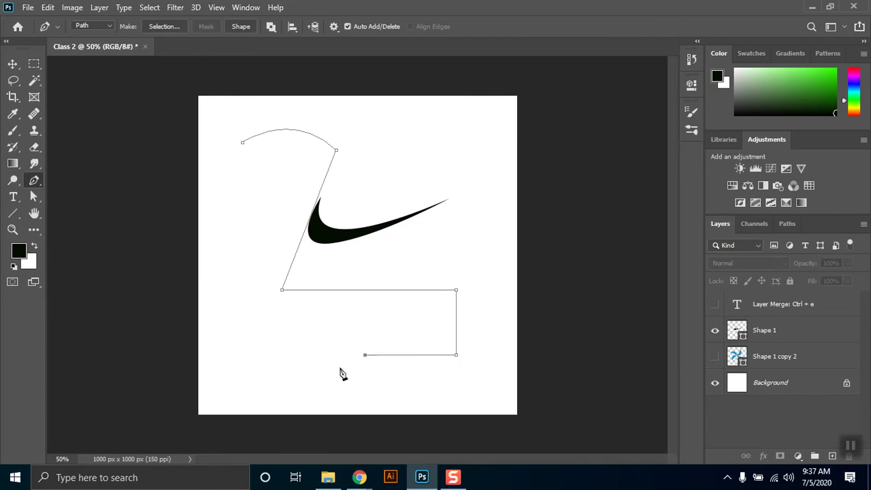
click(365, 382)
click(312, 382)
click(312, 309)
click(366, 309)
click(367, 295)
click(229, 295)
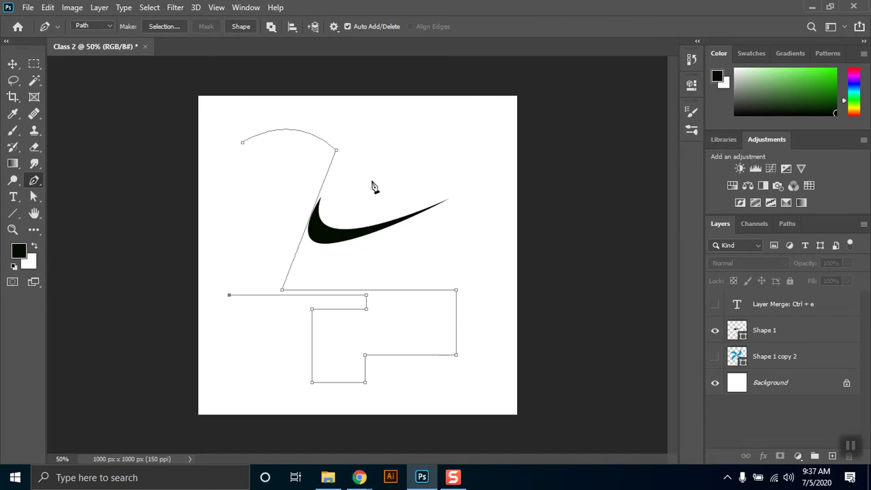
- Continue the path with a 45° diagonal up to the swoosh's upper side, followed by constrained horizontal and vertical segments on its right
shift+click(432, 179)
key(ctrl+z)
shift+click(437, 175)
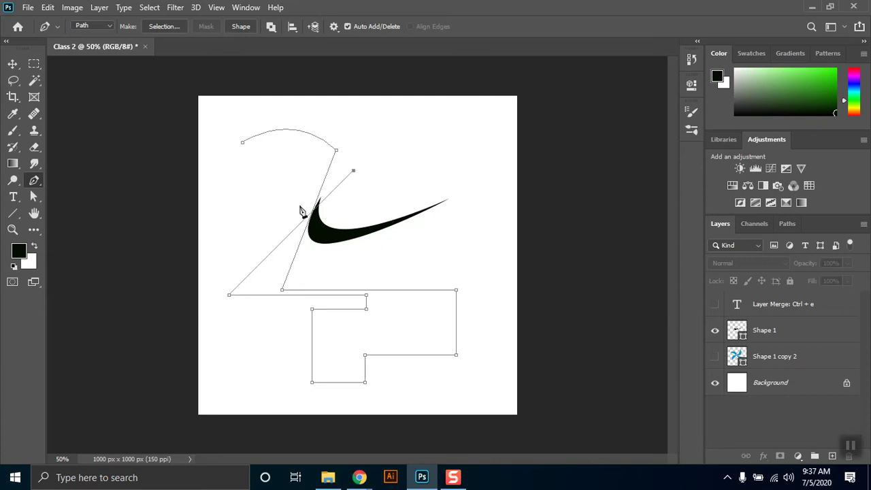
shift+click(266, 317)
shift+click(420, 145)
shift+click(426, 234)
shift+click(488, 234)
shift+click(487, 147)
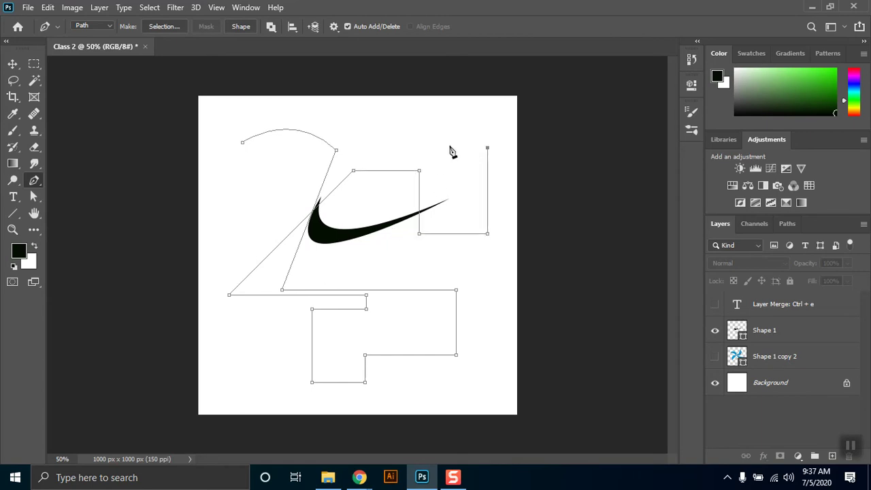
- Try one more constrained segment, undo the latest segments, and discard the whole path
shift+click(361, 273)
key(ctrl+z)
key(ctrl+z)
key(Escape)
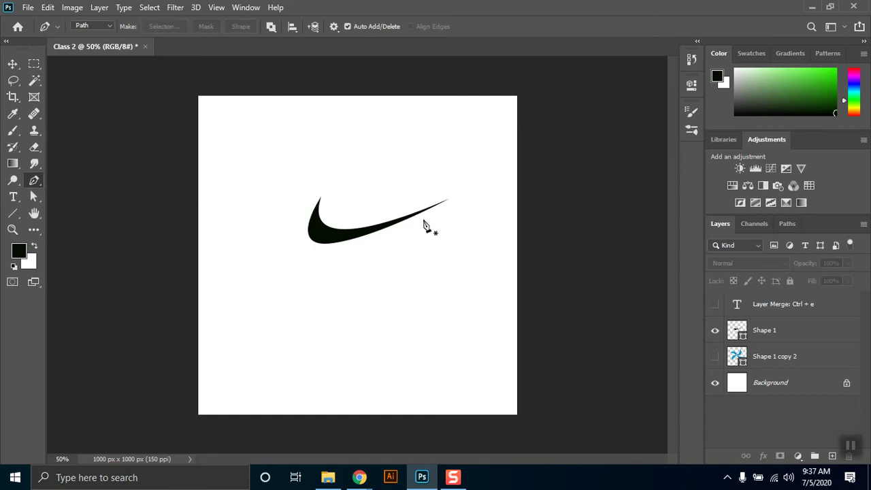
- Draw a closed Pen path around the swoosh, curved over the top and right side and straight along the bottom and left
click(273, 163)
drag(438, 158, 516, 199)
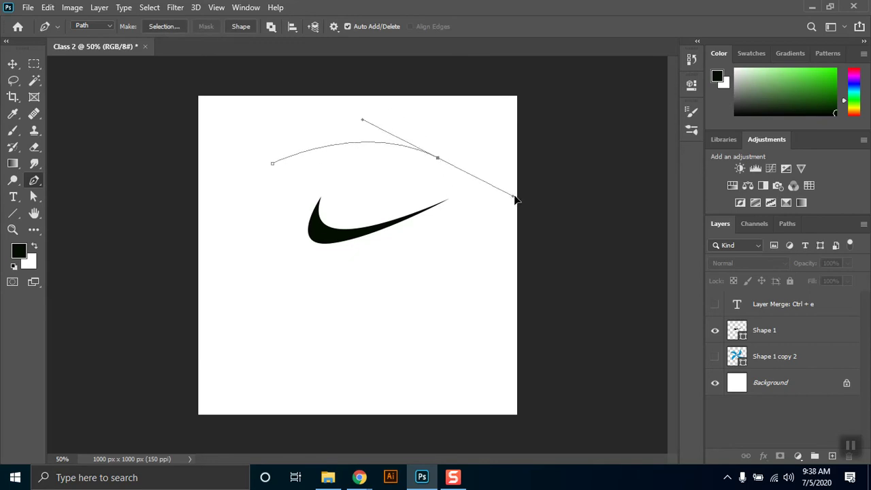
click(460, 275)
click(389, 311)
click(279, 308)
click(256, 227)
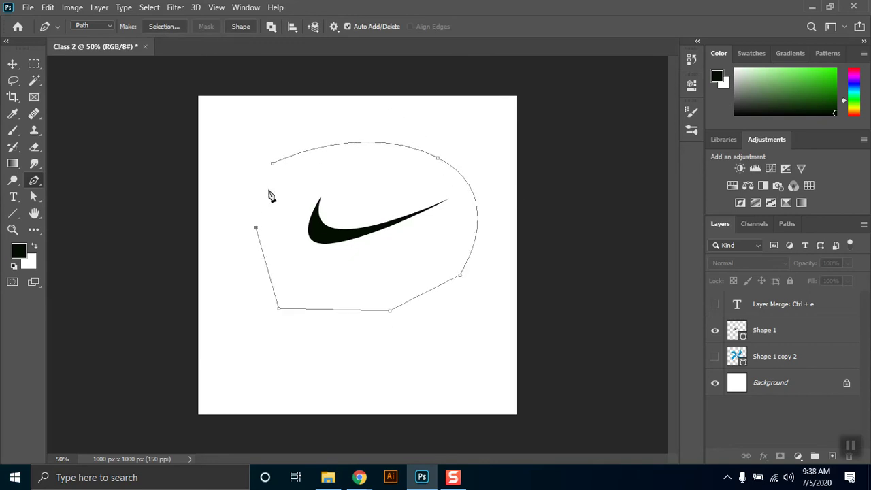
click(273, 164)
- Try to reposition the closed path around the swoosh with the Move tool
click(12, 63)
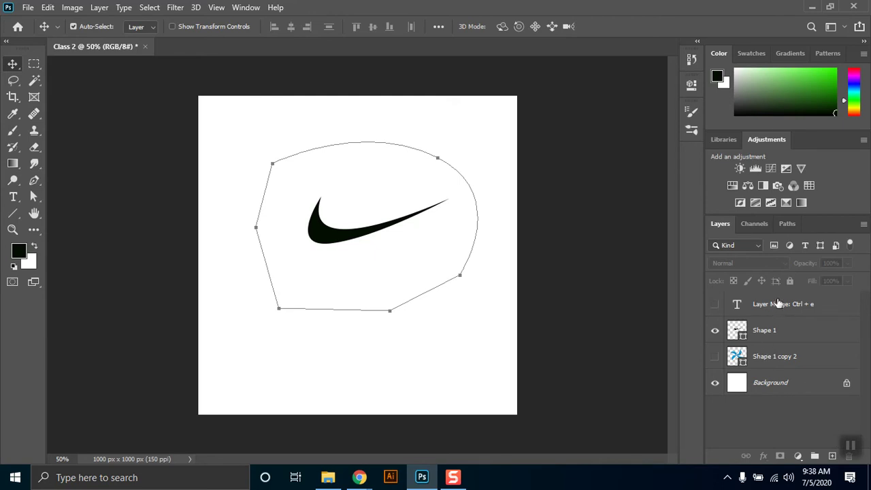
drag(470, 260, 447, 287)
drag(352, 143, 335, 166)
- Place Lorem ipsum placeholder text along the closed path with the Type tool in Nexa Bold at 18 pt
click(13, 196)
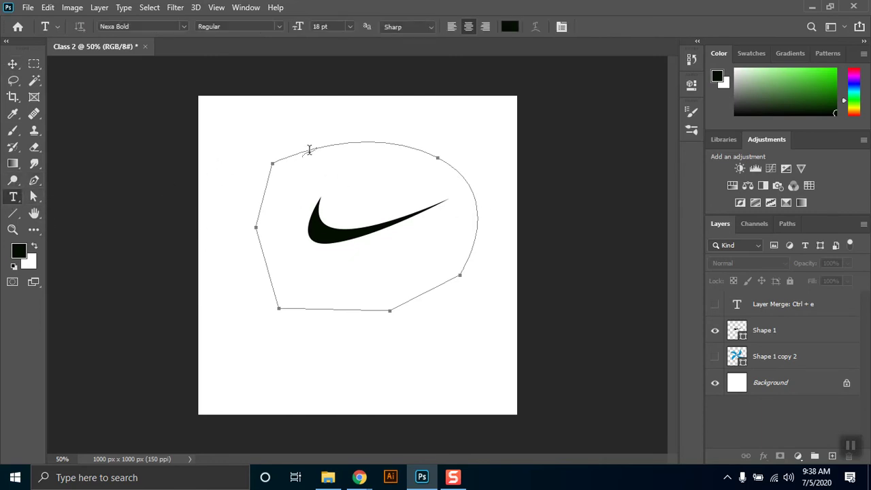
click(369, 154)
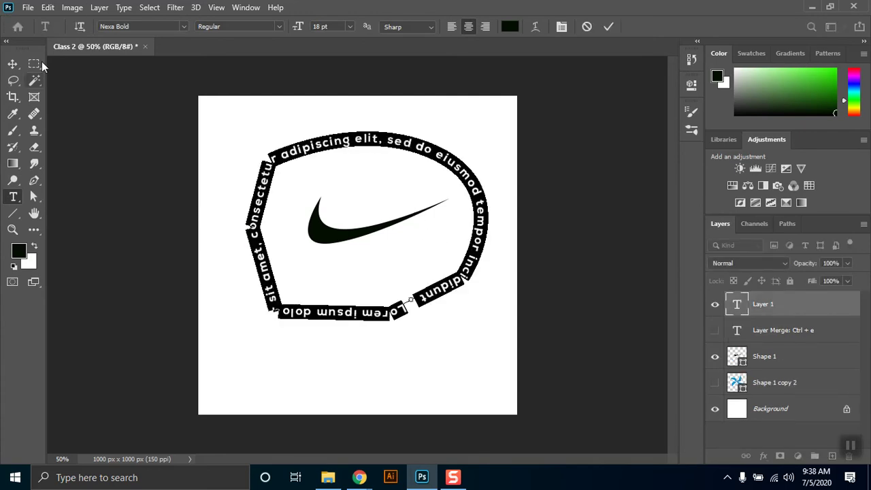
click(12, 63)
- Move the path text around the swoosh with the Move tool, and delete the text layer
drag(409, 149, 417, 149)
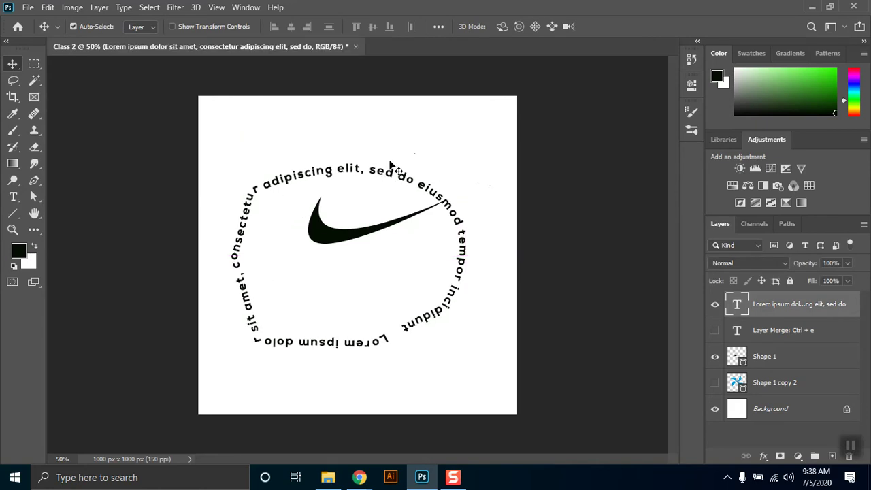
drag(456, 238, 468, 225)
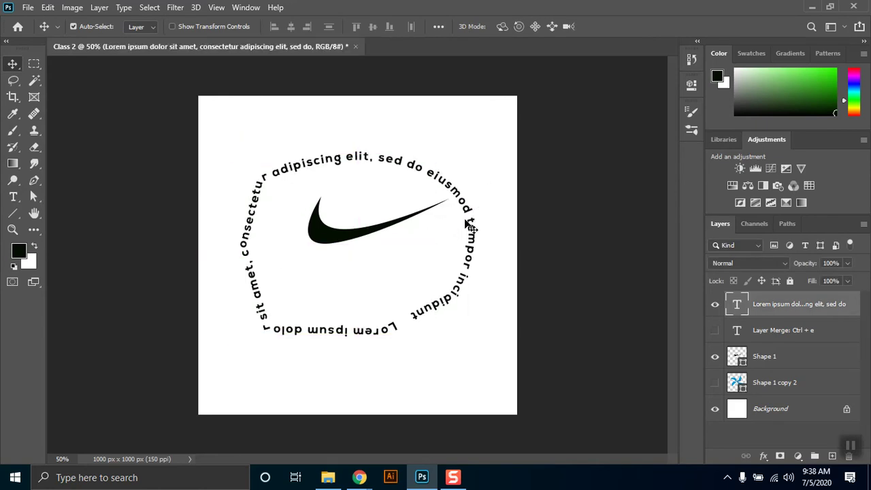
key(Delete)
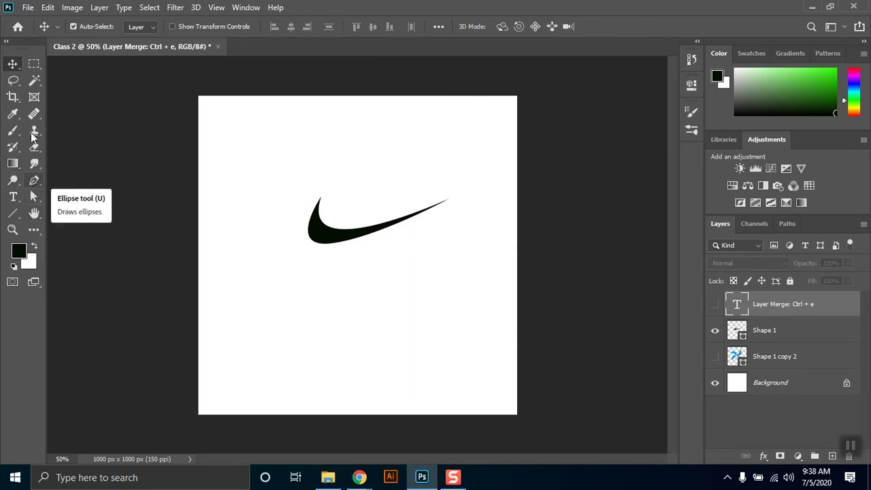
- Activate the Pen tool, check the participants in the Google Meet call, and return to Photoshop
click(33, 180)
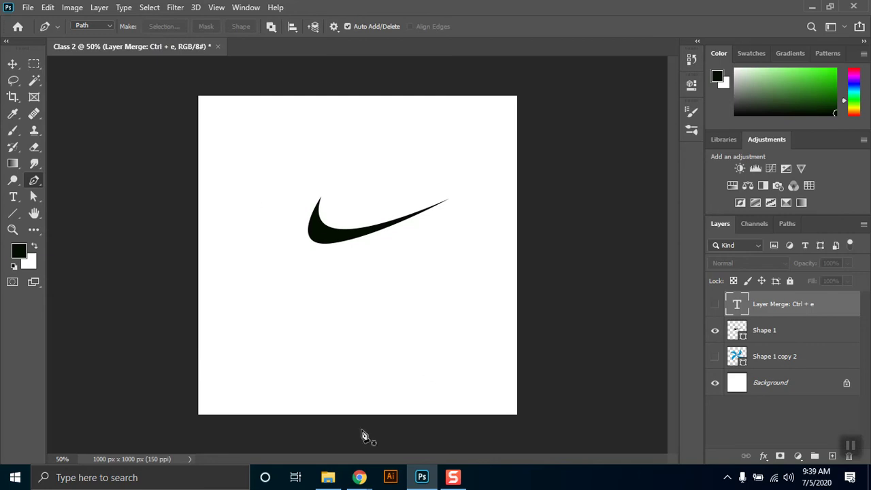
mouse_move(359, 477)
click(319, 422)
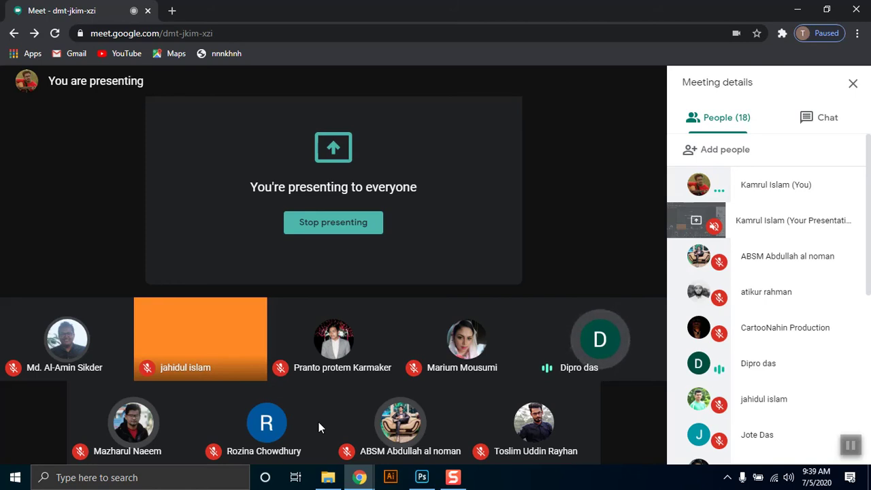
click(799, 9)
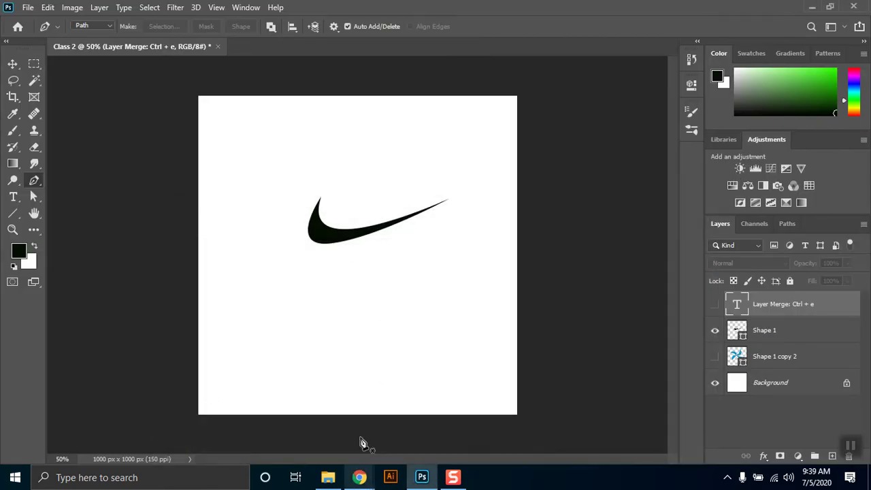
- Draw a closed five-point path of curved segments with sharp corners using the Pen tool, and hide the Shape 1 layer
click(277, 174)
drag(269, 277, 225, 348)
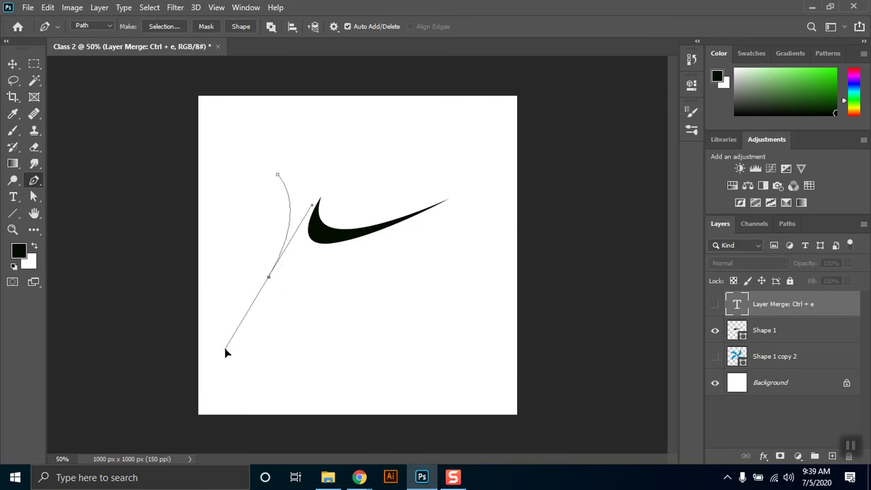
alt+click(269, 279)
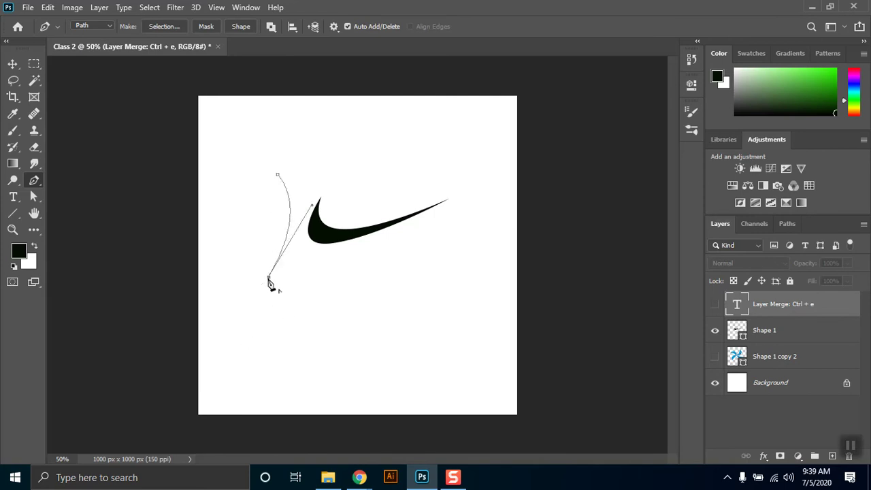
click(714, 332)
drag(388, 251, 454, 273)
alt+click(388, 251)
drag(378, 179, 425, 145)
alt+click(378, 178)
drag(326, 141, 360, 43)
alt+click(327, 141)
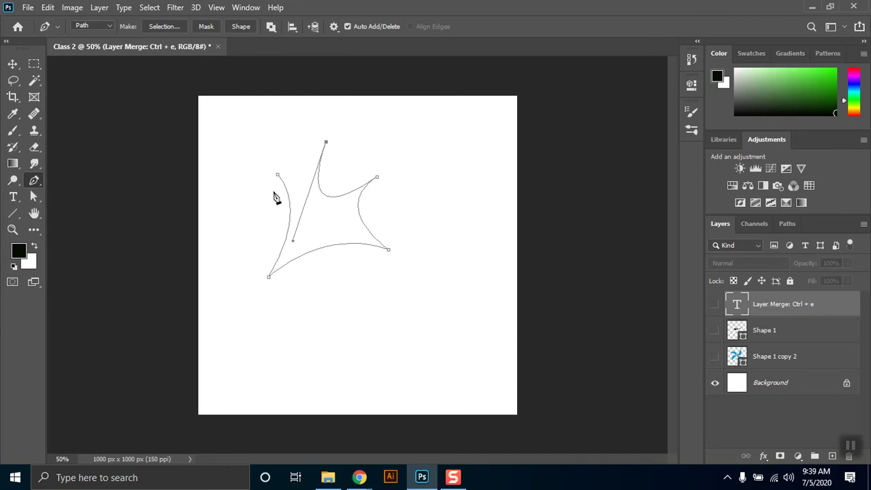
click(277, 175)
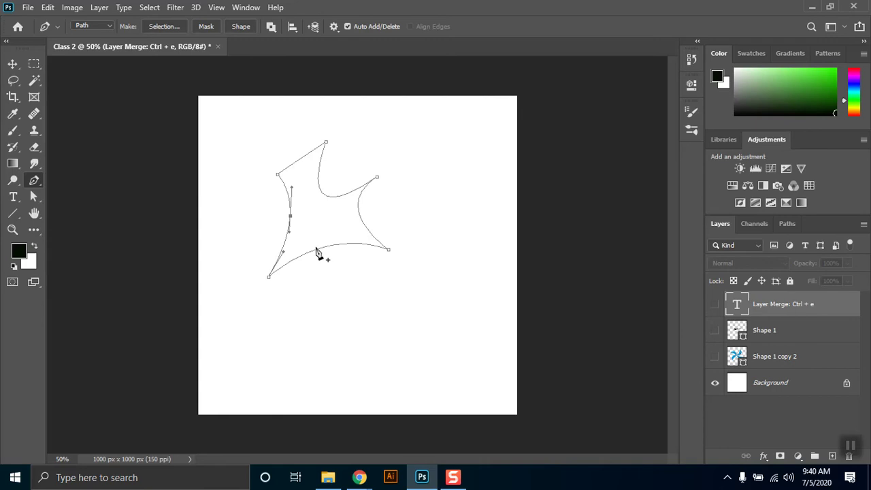
- Remove the path's topmost anchor, add a new anchor on the upper segment, raise it and pull its handles out horizontally
click(291, 216)
click(326, 144)
click(322, 175)
drag(321, 176, 328, 125)
click(328, 127)
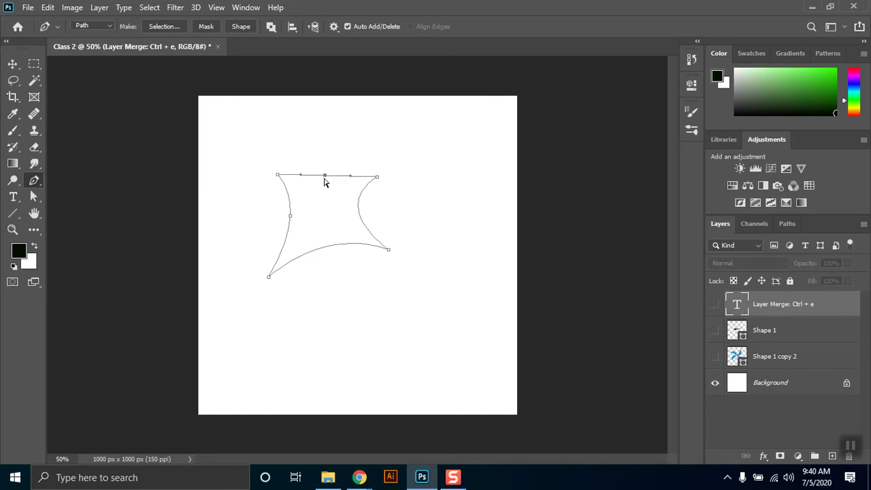
mouse_move(327, 179)
mouse_down()
mouse_move(336, 152)
mouse_move(365, 140)
mouse_move(253, 137)
mouse_move(343, 134)
mouse_move(286, 140)
mouse_move(345, 122)
mouse_move(502, 142)
mouse_move(338, 140)
mouse_move(253, 197)
mouse_move(318, 177)
mouse_up()
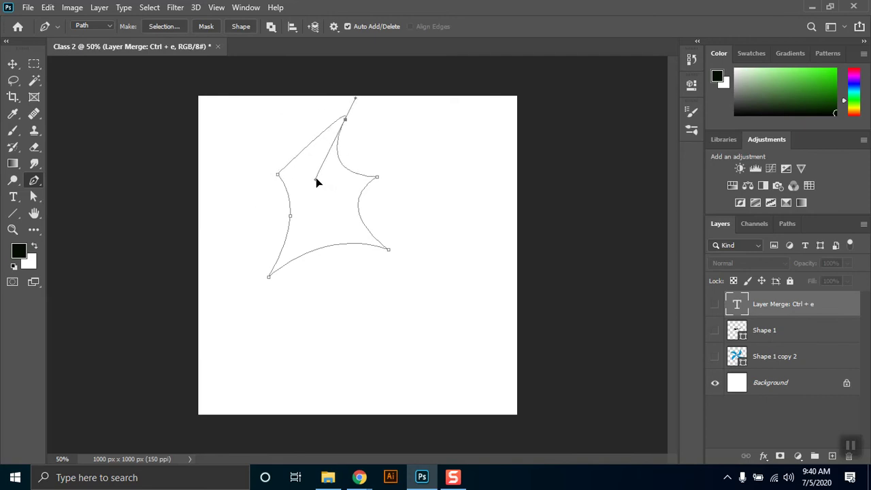
drag(354, 101, 502, 121)
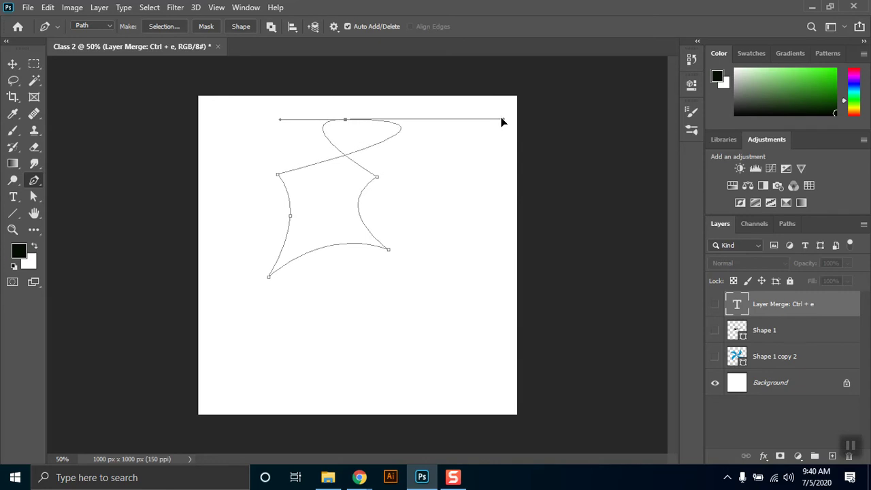
- Move the two right-hand anchors down, bend the upper-left curve outward with its direction handle, and deselect the path
drag(389, 249, 397, 296)
drag(373, 179, 393, 215)
drag(345, 247, 302, 175)
click(277, 177)
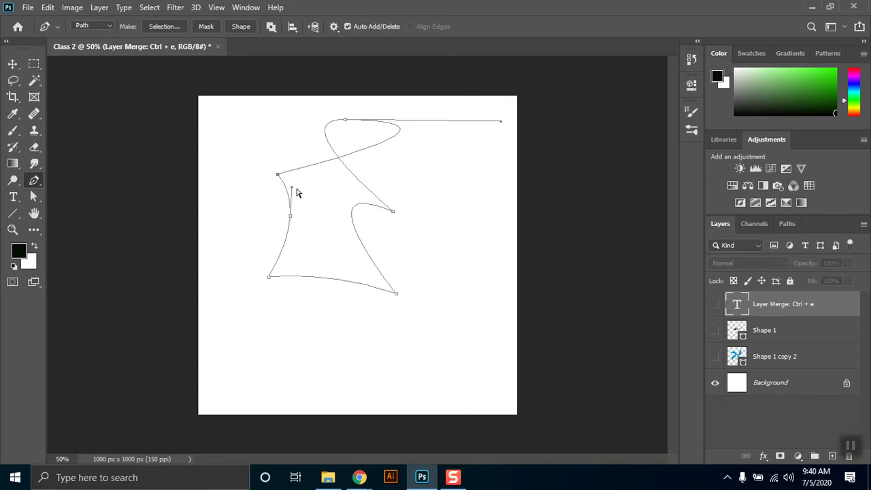
drag(292, 187, 333, 181)
click(314, 304)
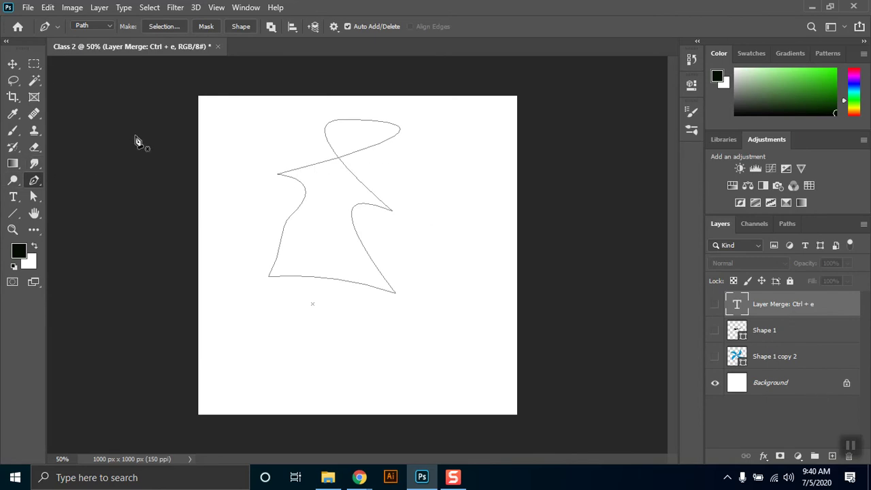
click(316, 165)
- Try selecting the path with the Move tool, compare it with selecting through the Pen tool, and deselect the path
click(13, 66)
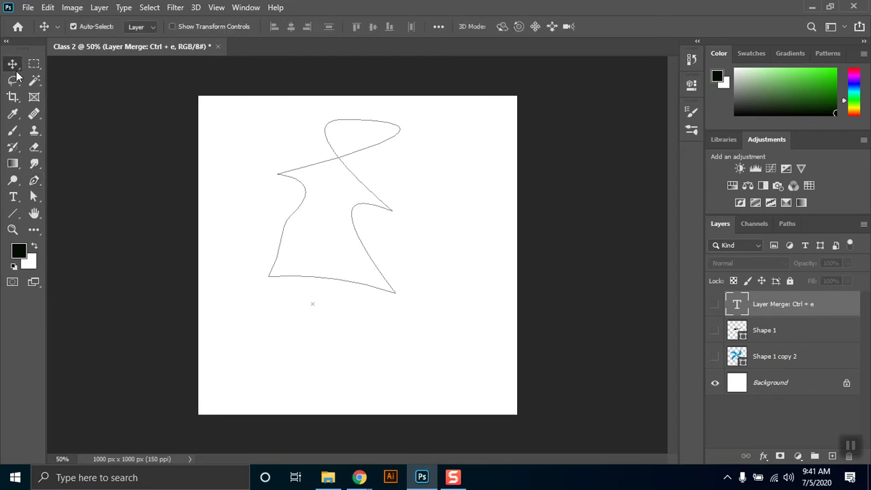
click(326, 164)
key(p)
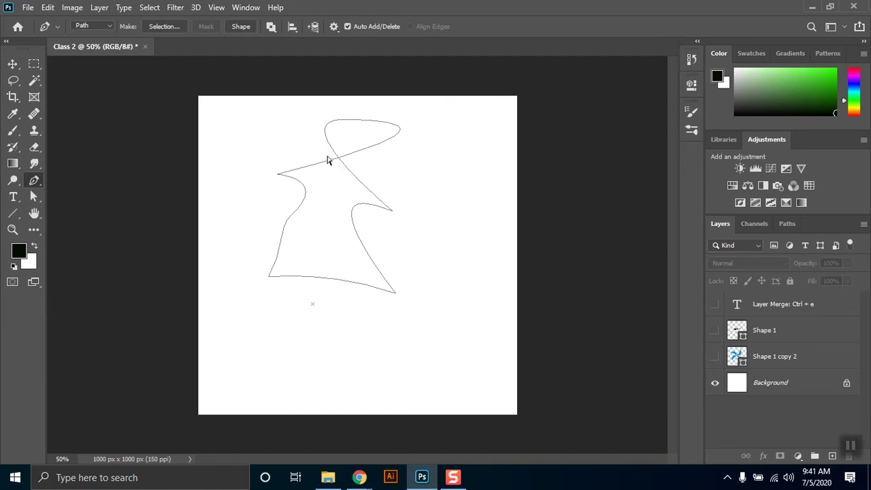
ctrl+click(326, 164)
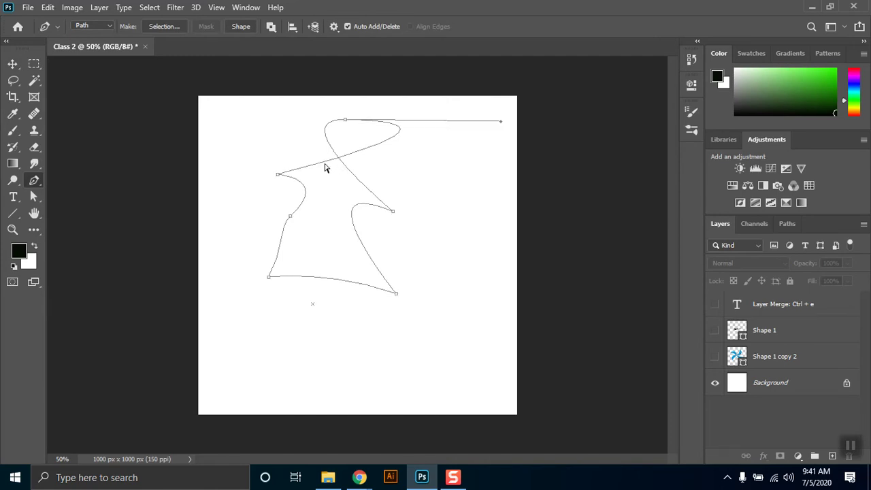
ctrl+click(328, 169)
click(13, 64)
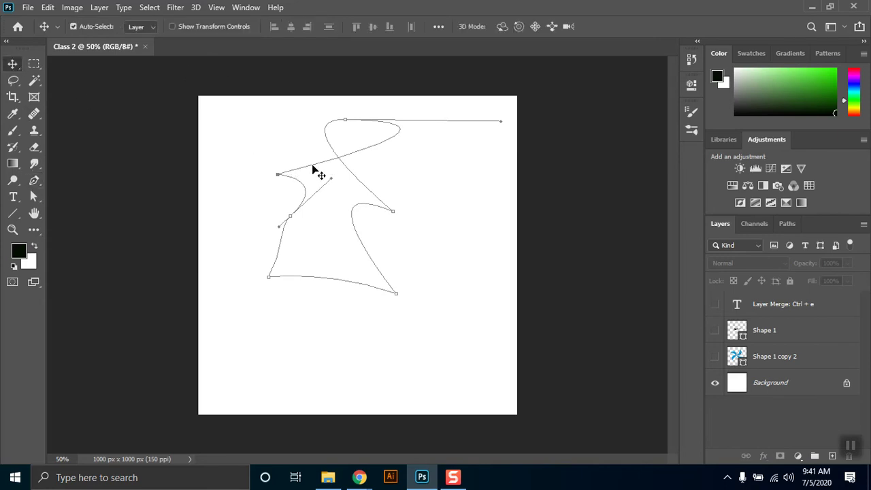
click(34, 180)
key(Escape)
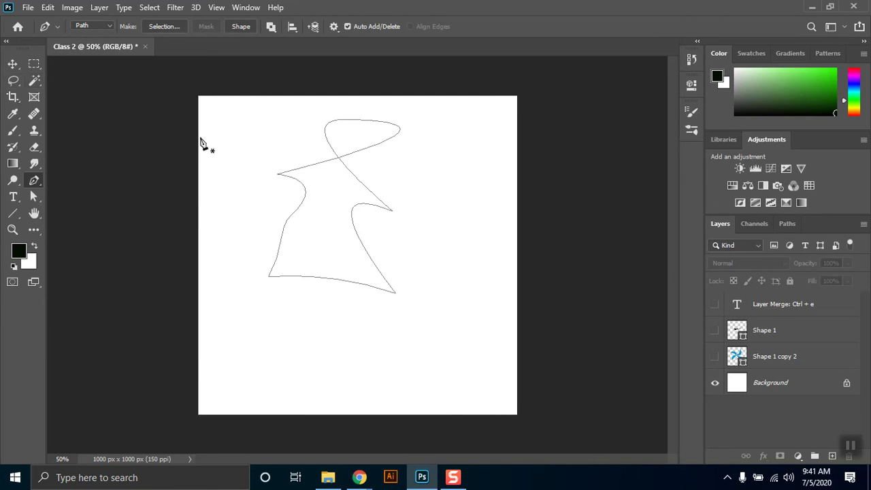
- Try selecting the path by placing Pen points on it, retry with the Move tool, and undo each stray point
click(299, 167)
key(ctrl+z)
click(13, 64)
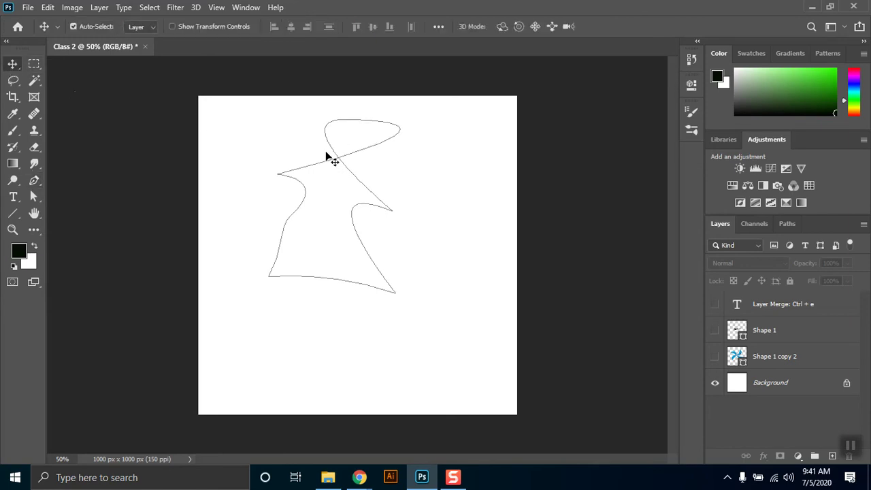
click(30, 185)
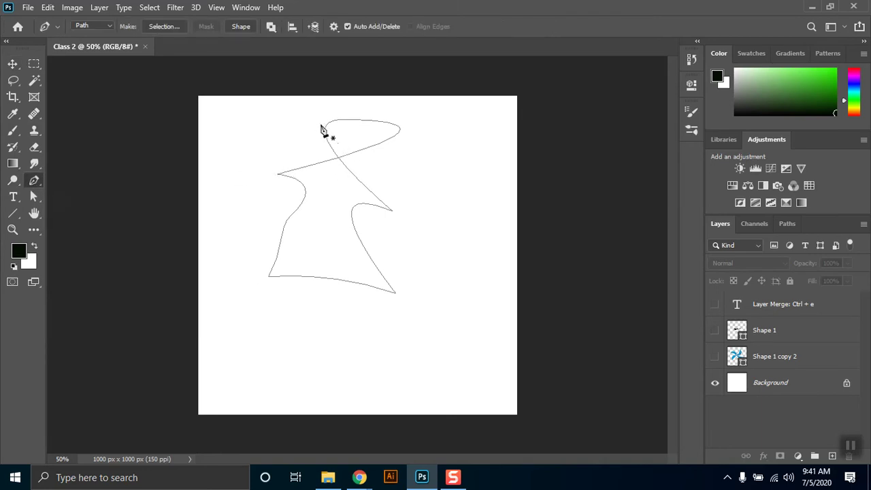
click(315, 164)
key(ctrl+z)
- Reselect the path, pull its left-side anchor inward and its right corner anchor outward, and clear the path from the canvas
ctrl+click(384, 143)
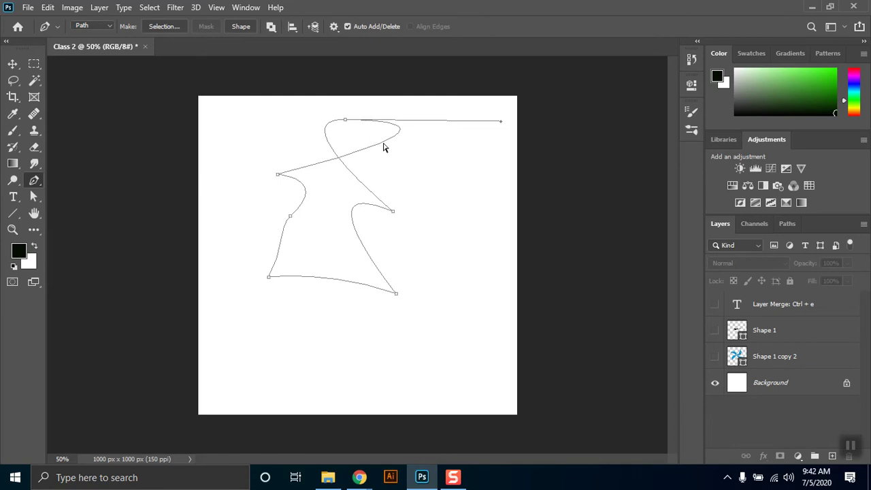
ctrl+click(345, 120)
drag(255, 117, 420, 366)
drag(250, 154, 290, 205)
mouse_move(331, 181)
mouse_down()
mouse_move(340, 214)
mouse_move(295, 275)
mouse_move(354, 216)
mouse_move(204, 166)
mouse_move(213, 181)
mouse_move(282, 184)
mouse_move(354, 205)
mouse_move(317, 170)
mouse_up()
key(Escape)
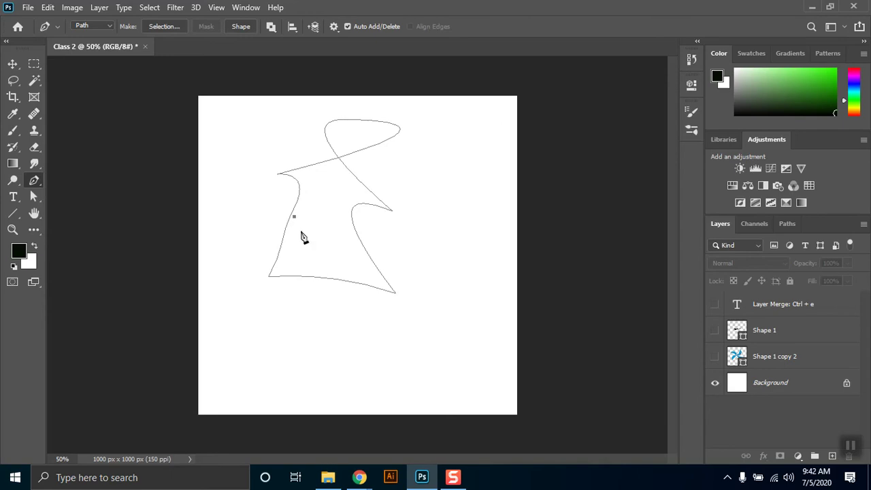
drag(301, 222, 346, 230)
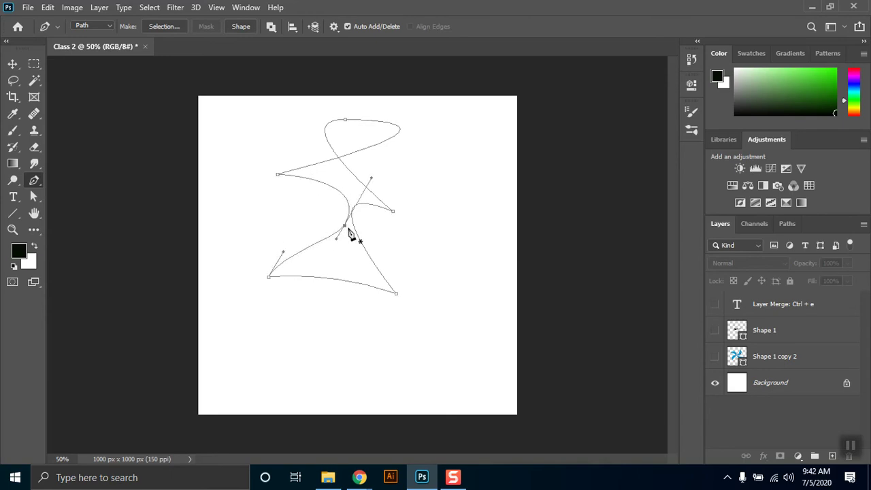
drag(392, 212, 447, 227)
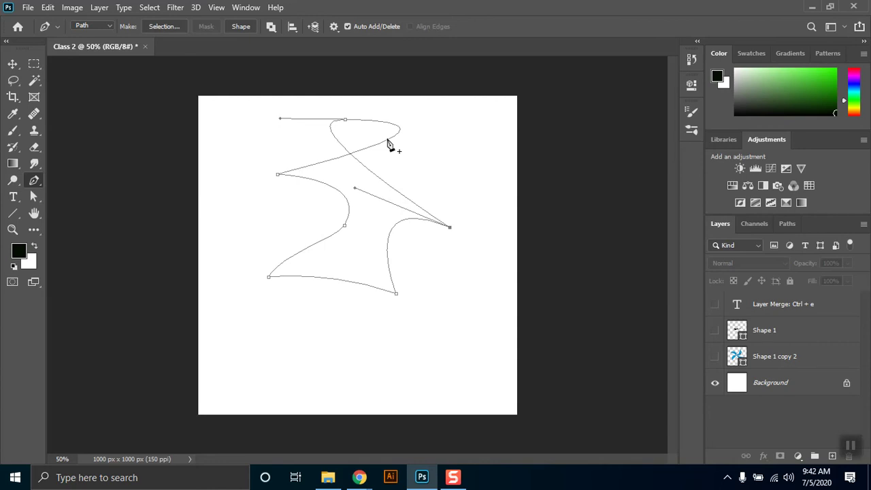
key(Escape)
key(Escape)
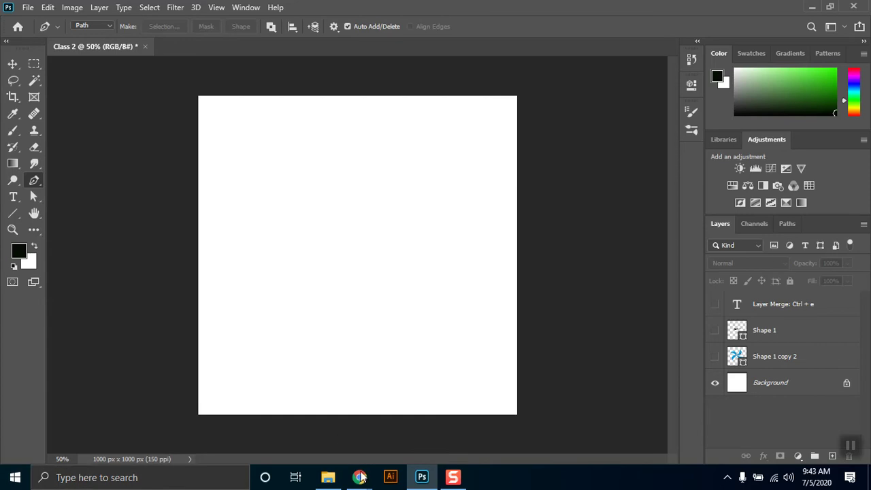
- Check the participants in the Google Meet call, and return to Photoshop
mouse_move(362, 478)
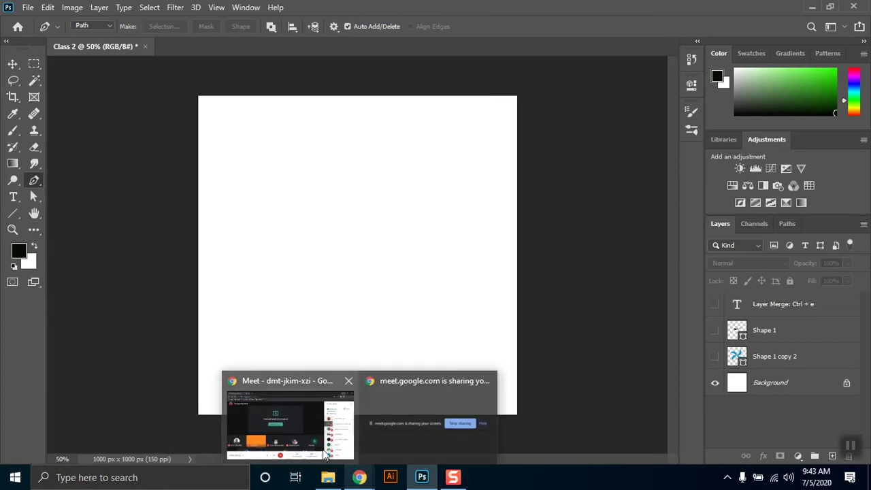
click(305, 423)
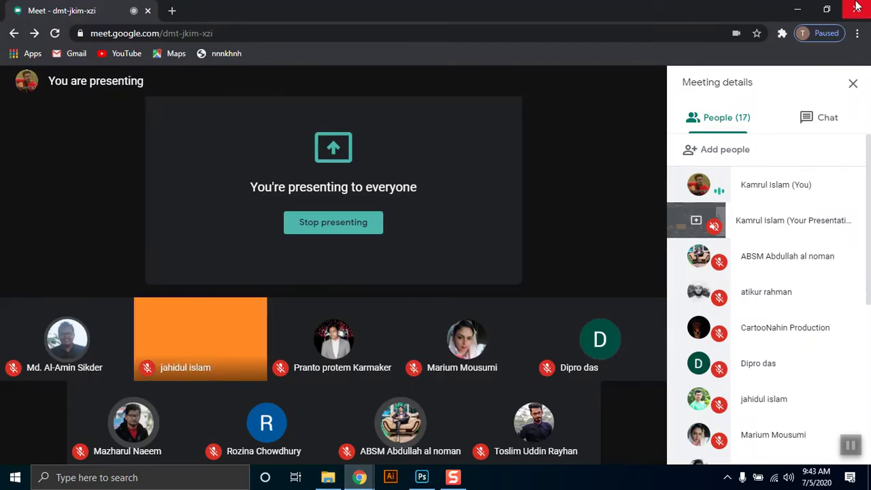
click(798, 10)
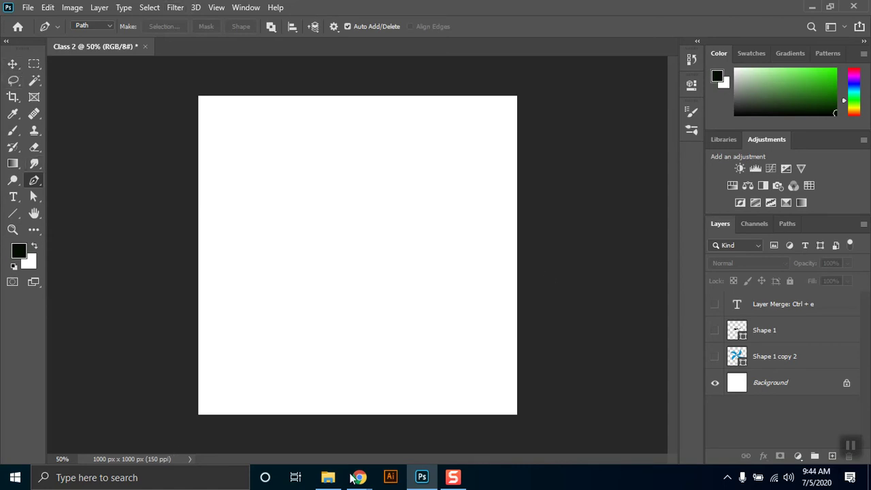
- Preview the Shape 1 layer and hide it again, and draw a closed three-point teardrop path in the canvas's upper half
click(715, 331)
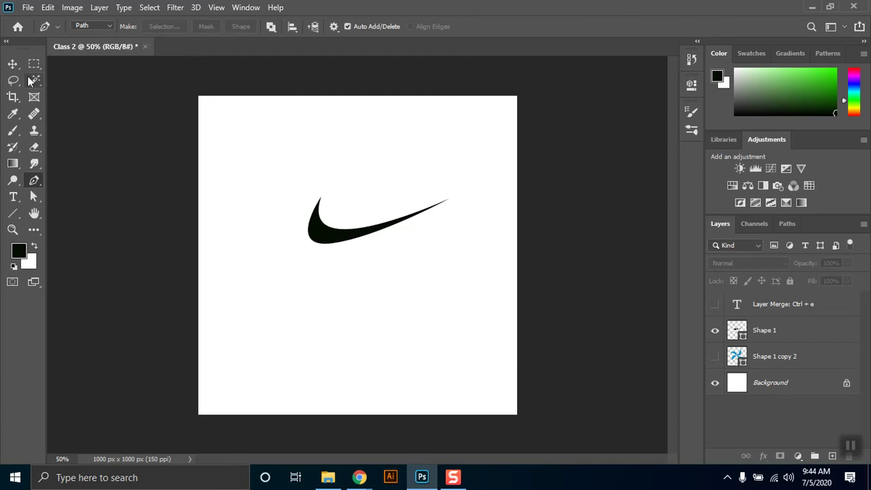
click(709, 332)
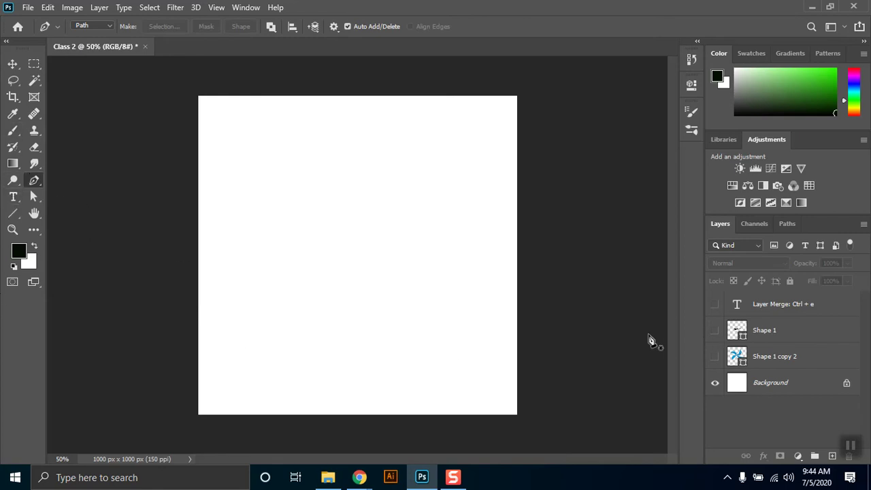
click(319, 225)
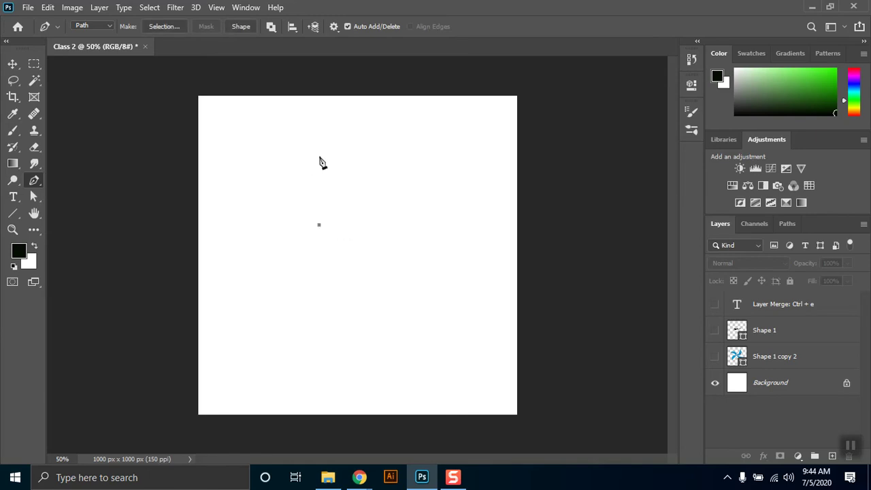
drag(323, 148, 365, 130)
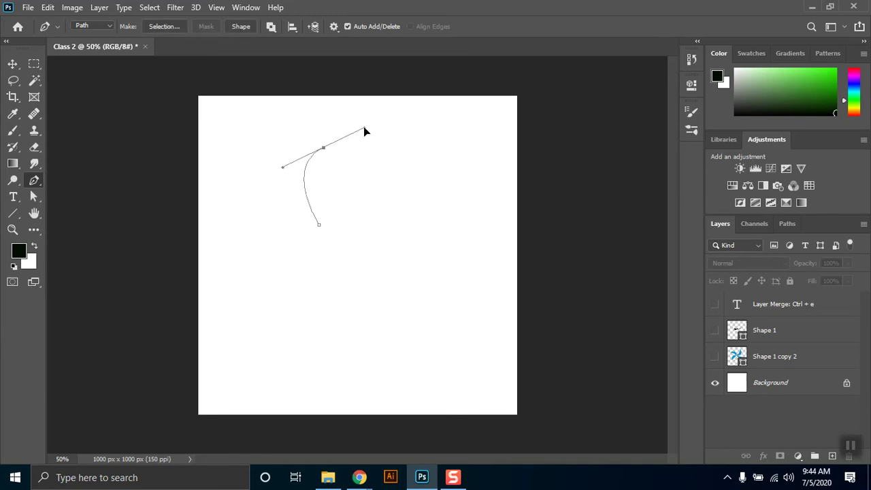
alt+click(323, 148)
mouse_move(341, 170)
mouse_down()
mouse_move(339, 196)
mouse_move(340, 184)
mouse_up()
alt+click(340, 170)
click(320, 225)
mouse_move(342, 175)
mouse_down()
mouse_move(344, 190)
mouse_move(339, 171)
mouse_move(358, 190)
mouse_move(339, 129)
mouse_move(330, 174)
mouse_up()
click(319, 225)
drag(282, 169, 290, 146)
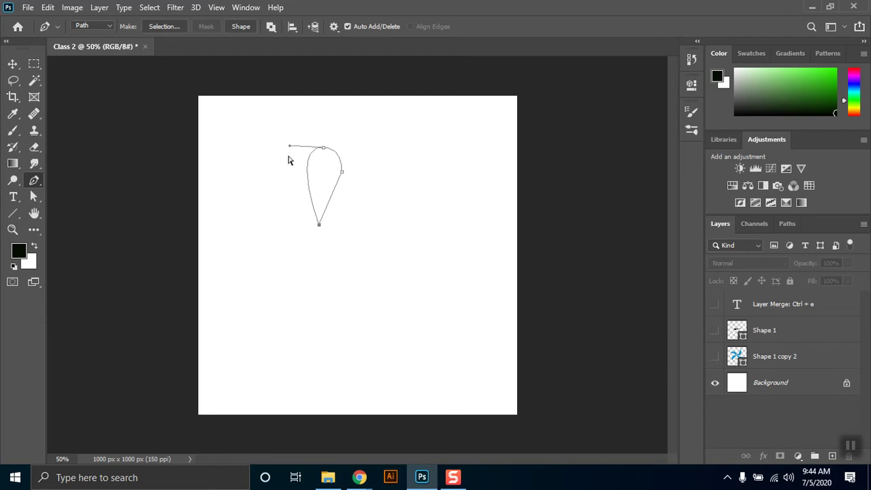
ctrl+click(341, 162)
key(ctrl+z)
drag(375, 122, 337, 192)
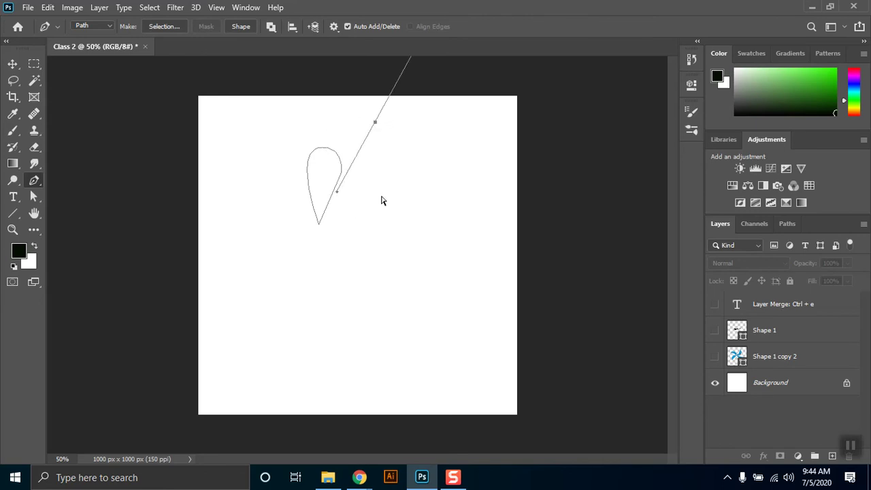
key(ctrl+z)
- Try distorting the teardrop path by moving its Free Transform corner handles independently, and cancel the transform
drag(397, 131, 224, 292)
key(ctrl+t)
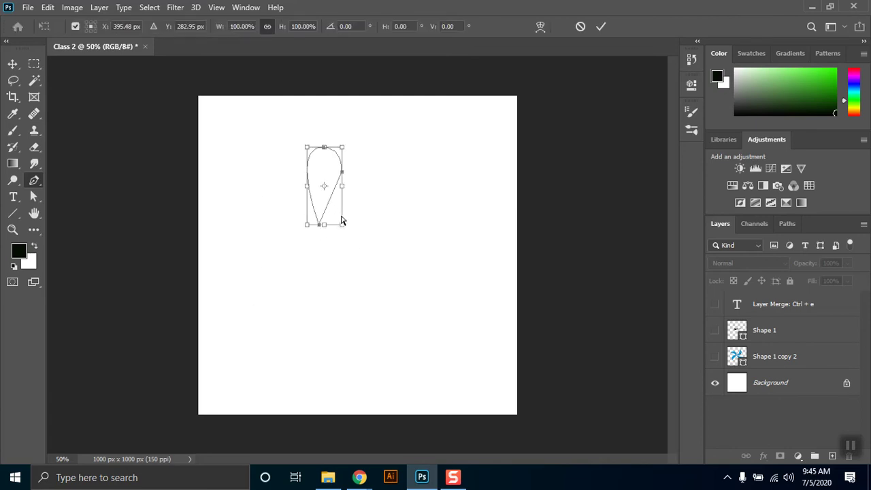
drag(363, 138, 402, 225)
drag(366, 200, 380, 247)
drag(361, 162, 270, 320)
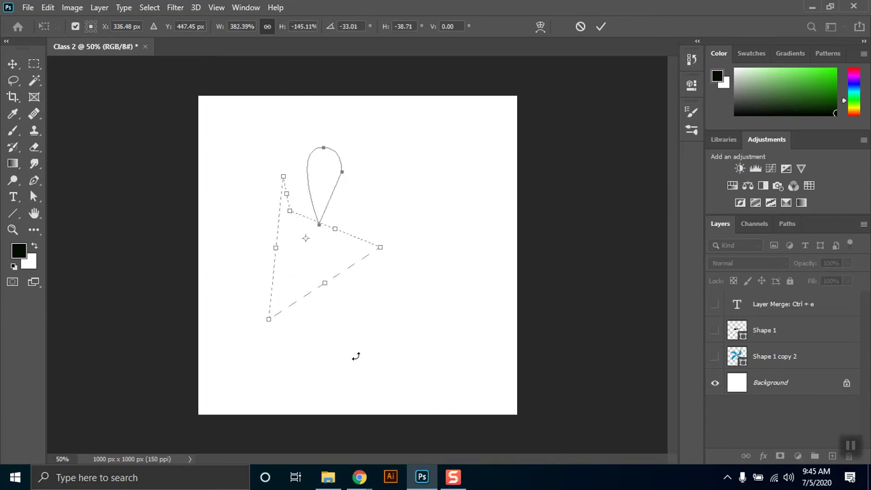
key(ctrl+z)
drag(356, 129, 270, 103)
drag(350, 251, 500, 288)
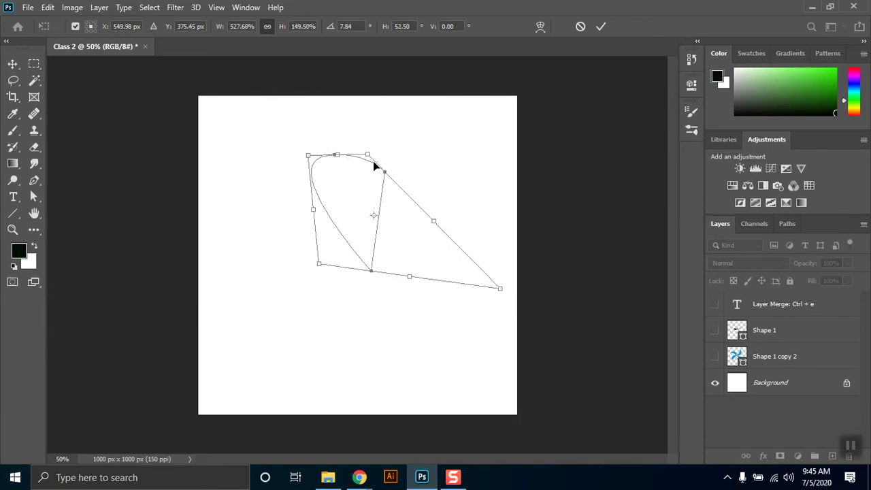
drag(368, 155, 342, 159)
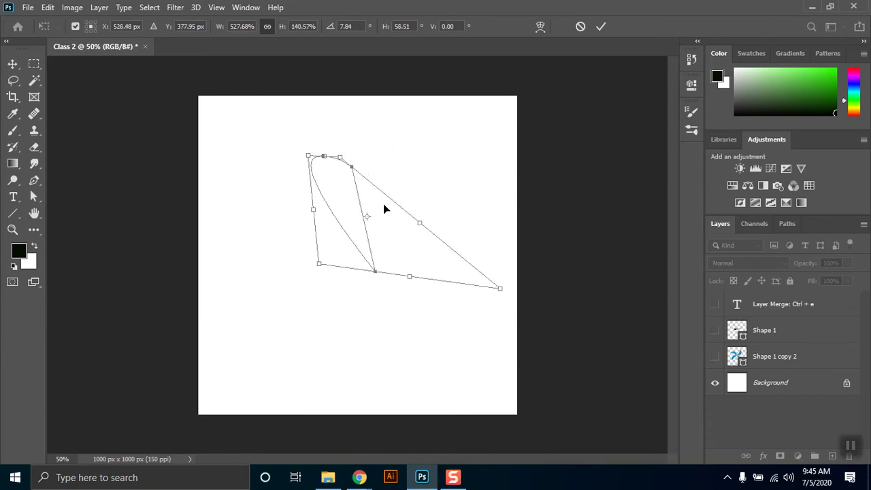
key(Escape)
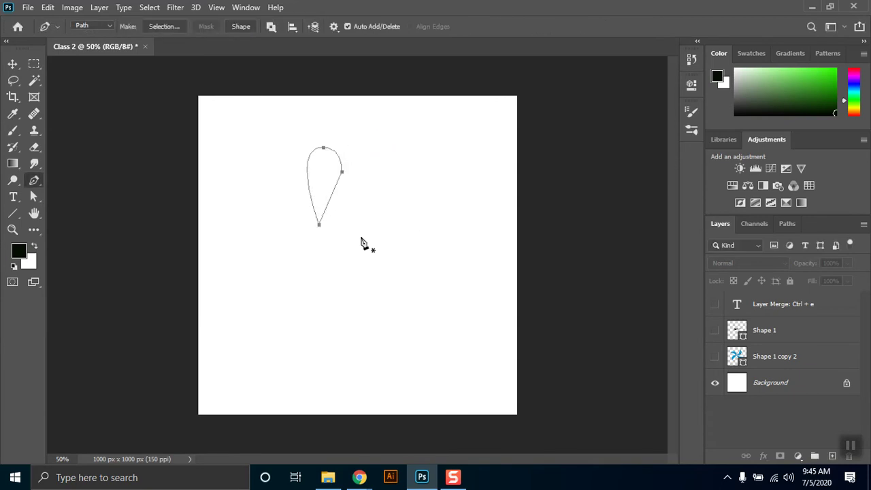
- Convert the teardrop path into a filled shape and move it sideways toward the canvas's upper centre
click(240, 26)
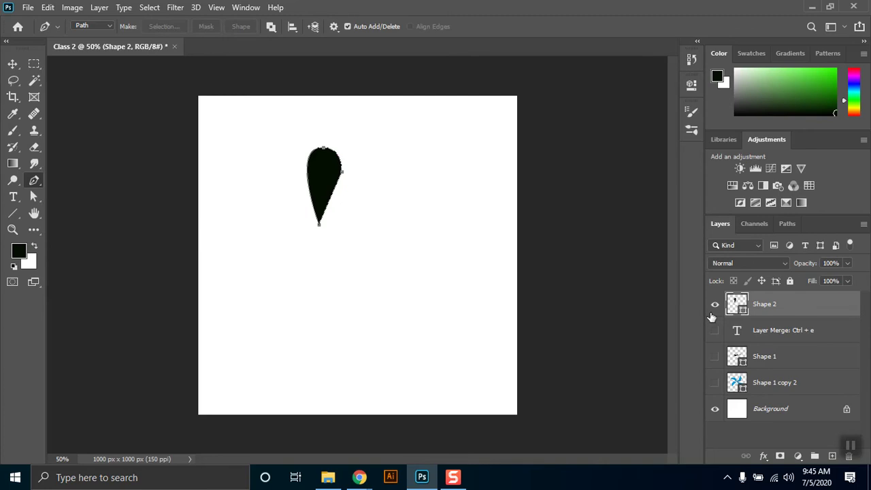
click(12, 64)
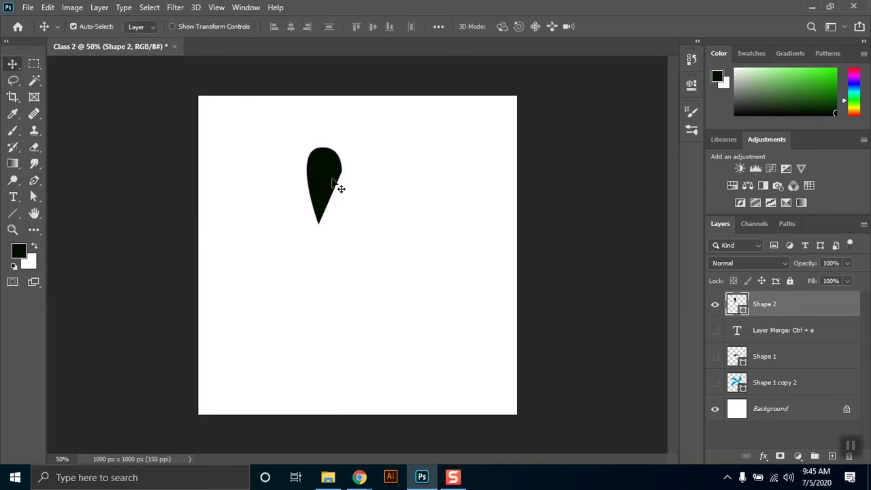
drag(331, 172, 385, 200)
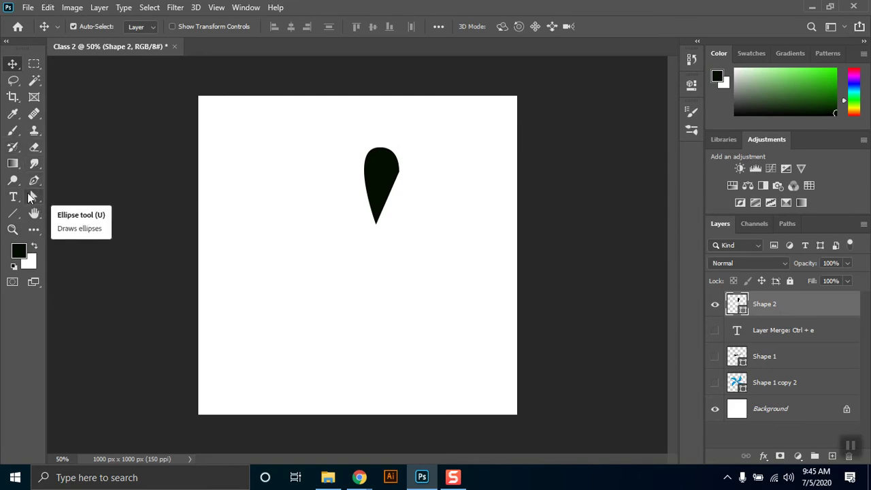
- Choose the Rectangle tool to access the teardrop shape's fill, set it to red from the recent colours, and return to the Move tool
click(14, 215)
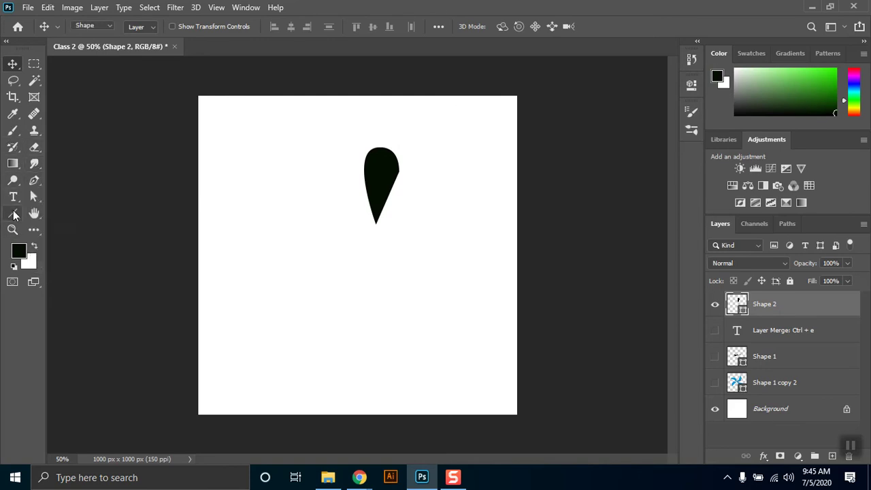
right_click(15, 215)
click(51, 209)
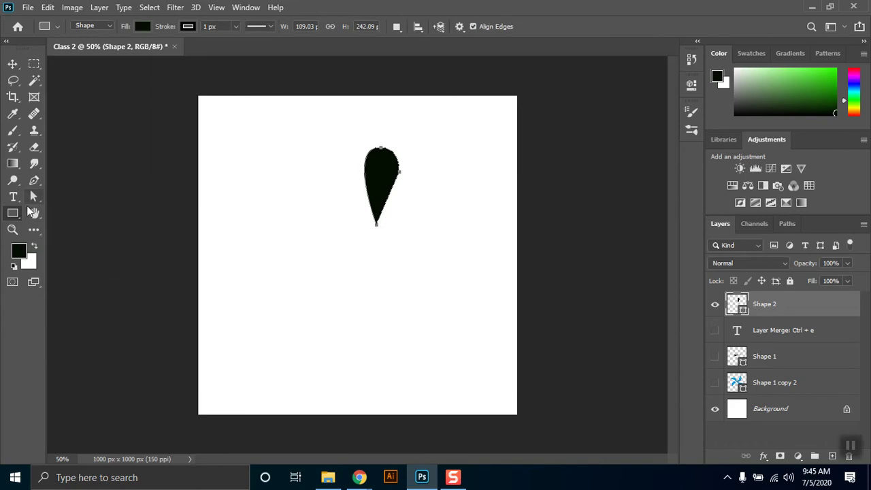
click(144, 30)
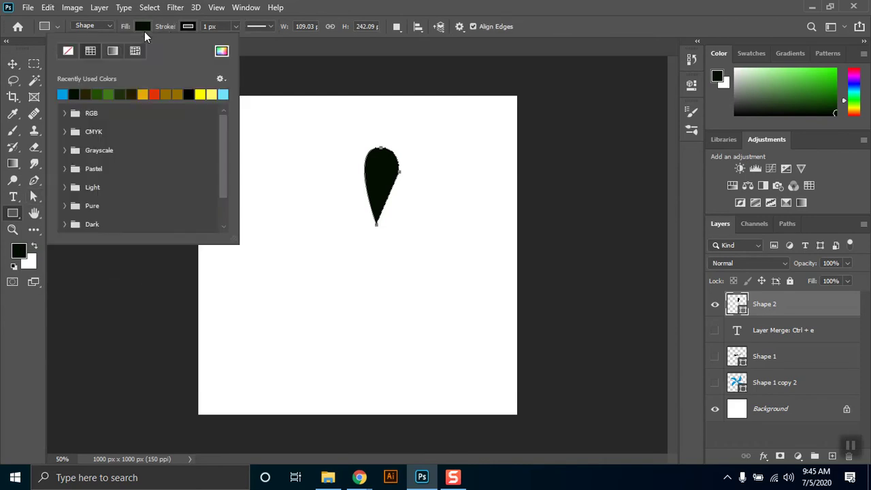
click(153, 94)
click(413, 6)
click(13, 64)
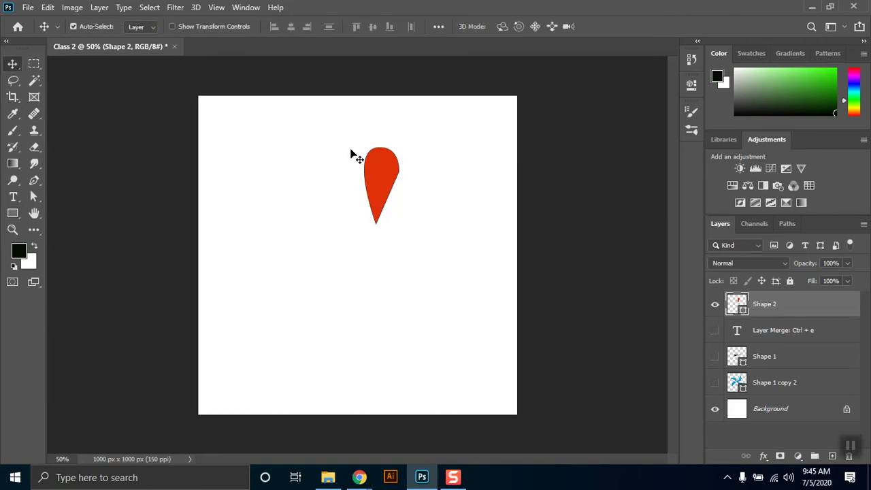
- Try distorting the red teardrop shape by moving three Free Transform corner handles independently, and cancel the transform
key(ctrl+t)
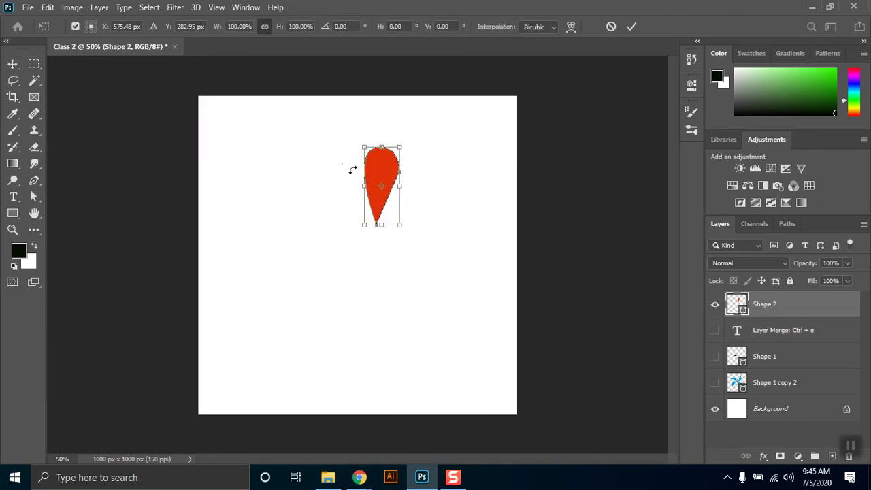
drag(399, 225, 423, 271)
drag(378, 235, 241, 298)
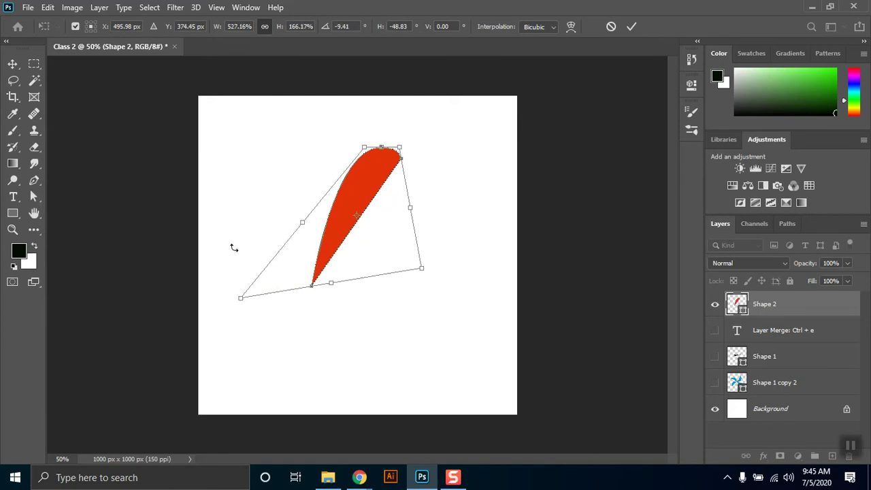
drag(400, 149, 476, 156)
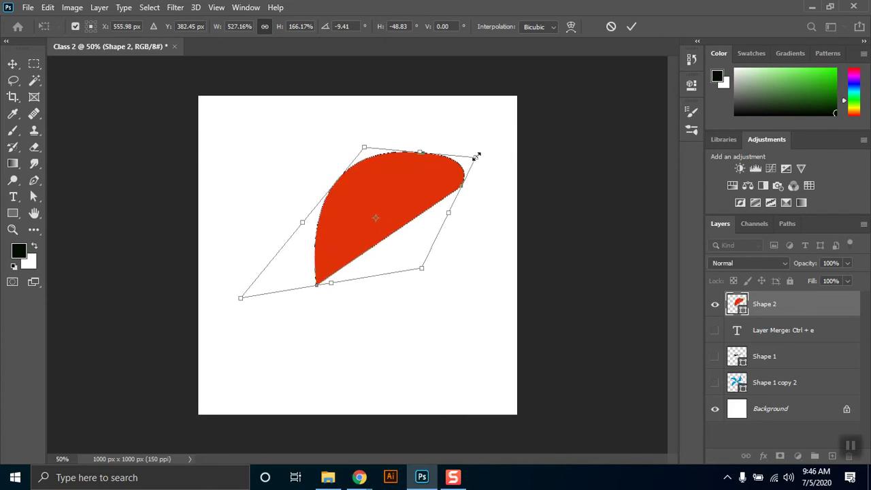
key(Escape)
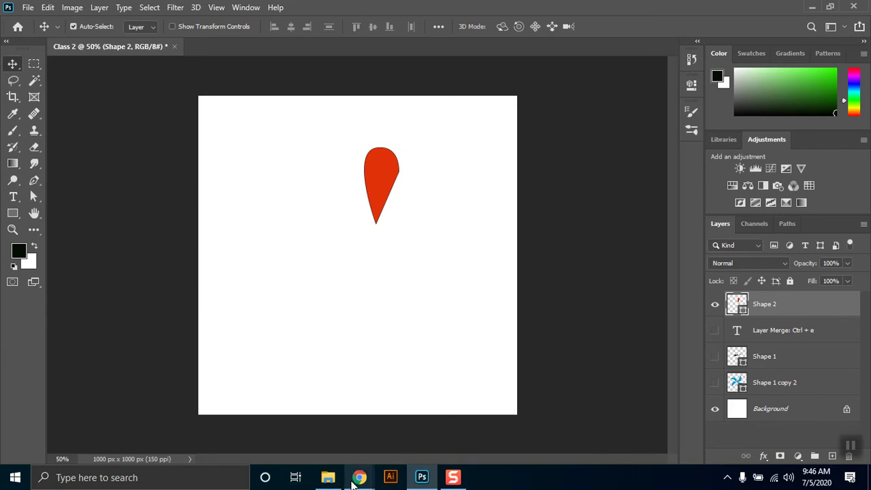
- Check on the participants in the Google Meet call twice, returning to Photoshop each time
mouse_move(353, 481)
click(333, 434)
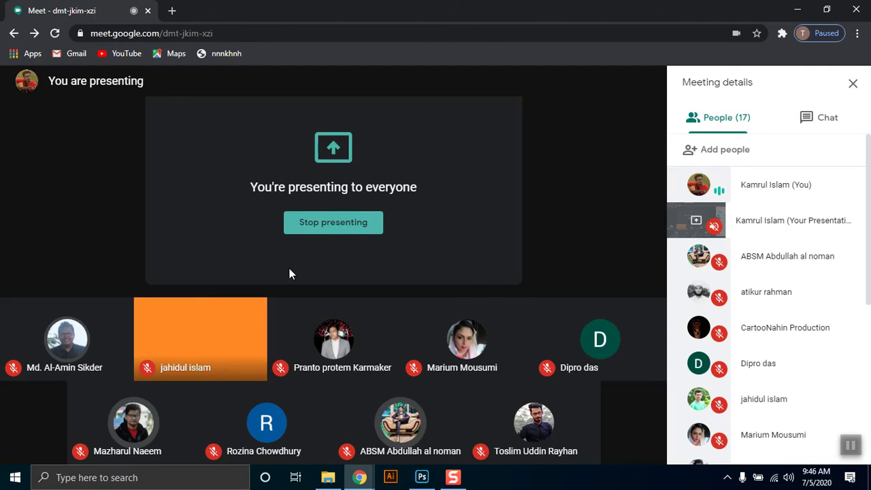
click(798, 9)
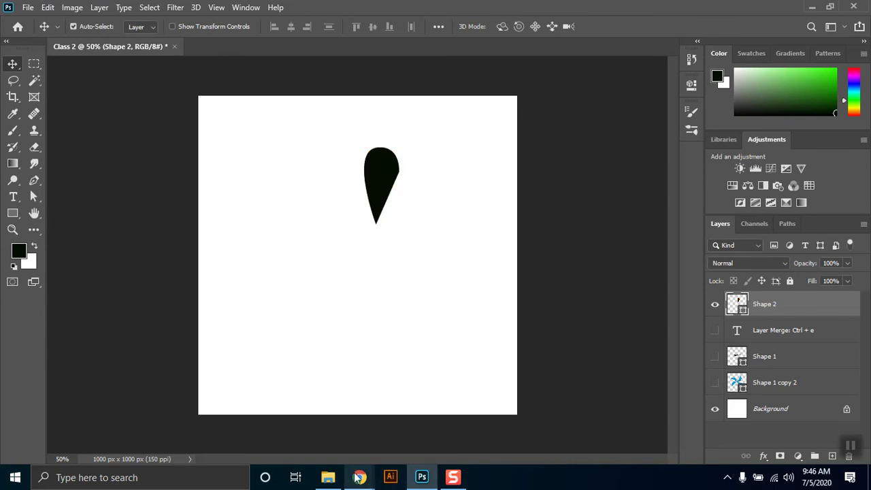
mouse_move(361, 468)
click(321, 403)
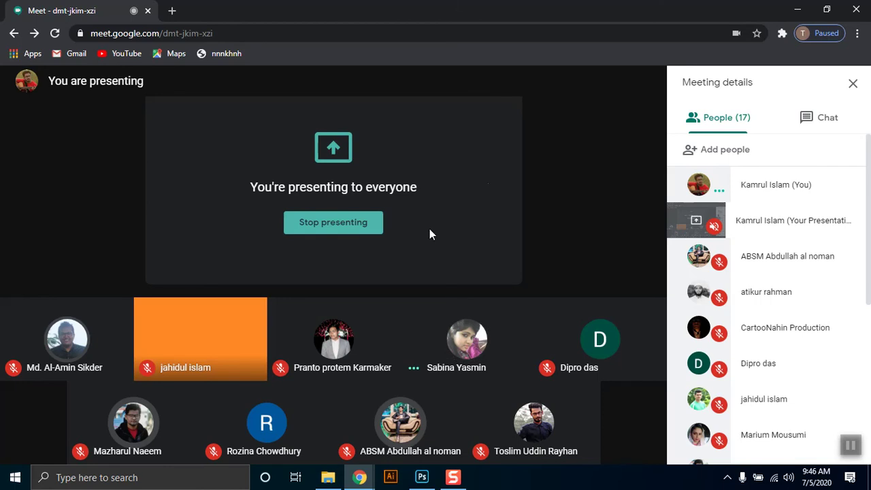
click(798, 10)
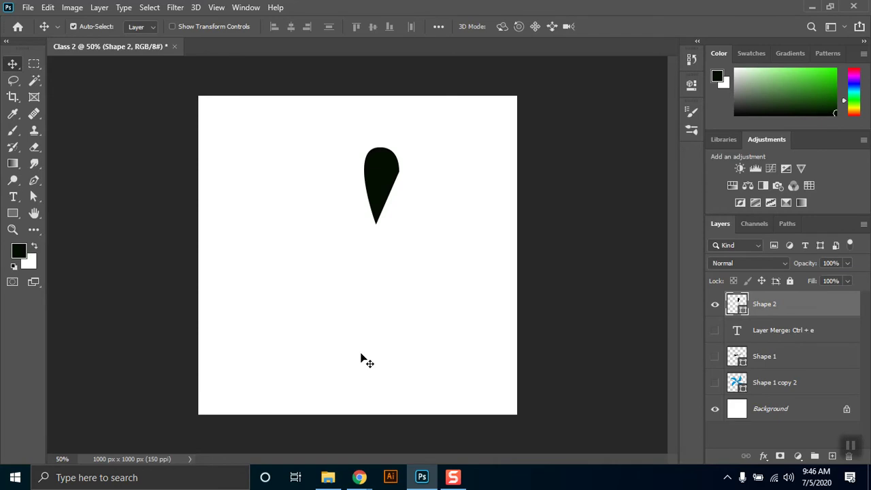
- Mute the microphone in the Google Meet call, turn it back on, and return to Photoshop
mouse_move(359, 477)
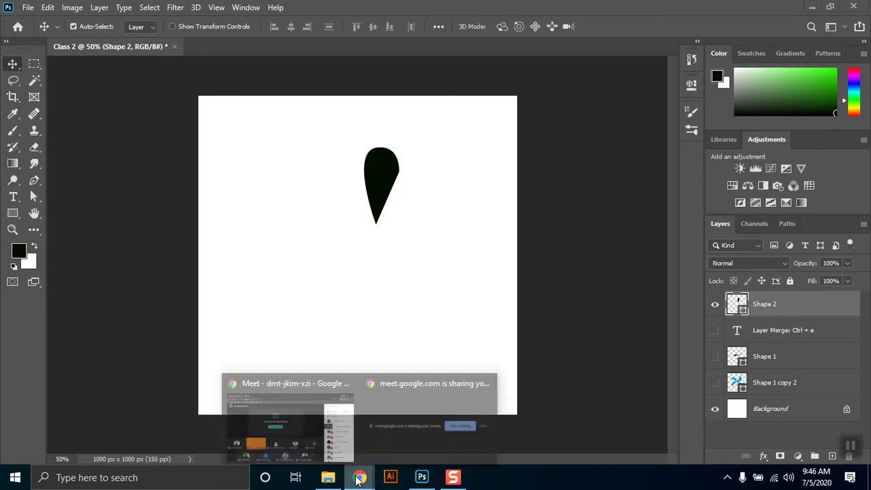
click(338, 422)
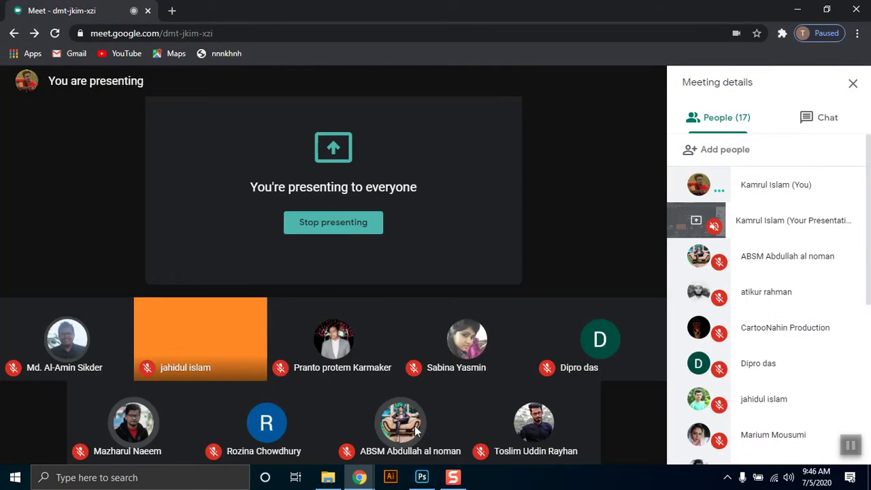
click(275, 436)
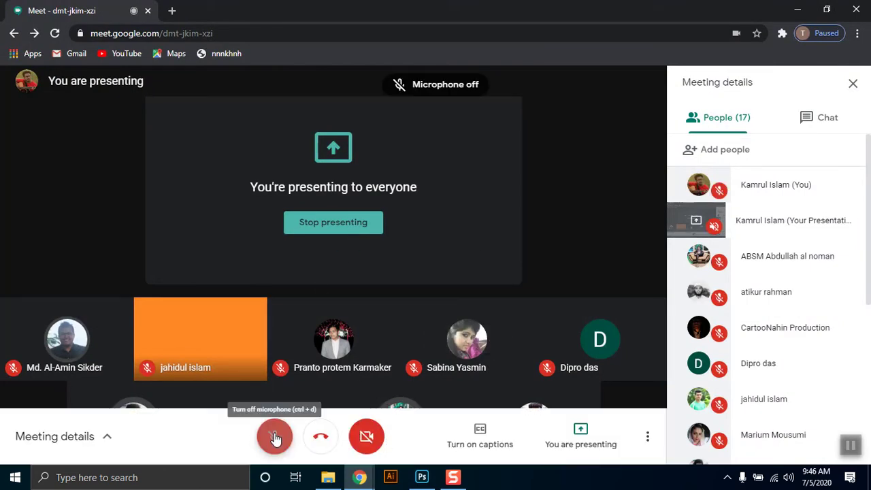
mouse_move(386, 366)
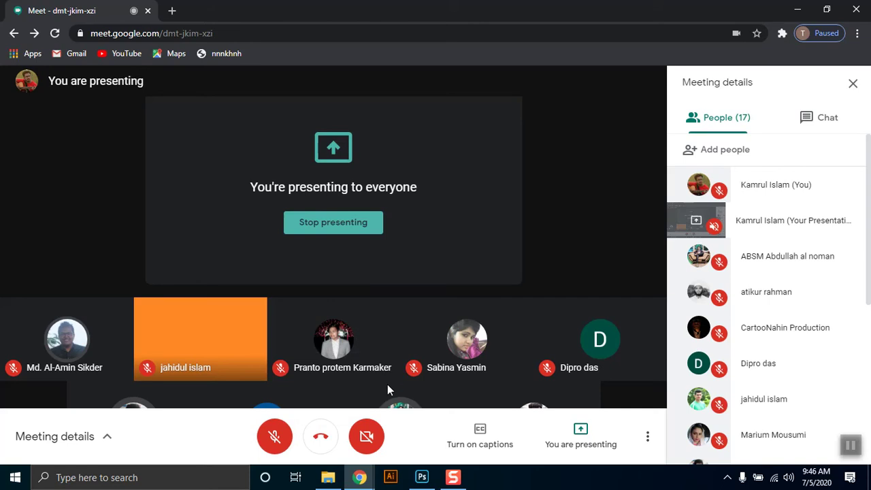
mouse_move(325, 384)
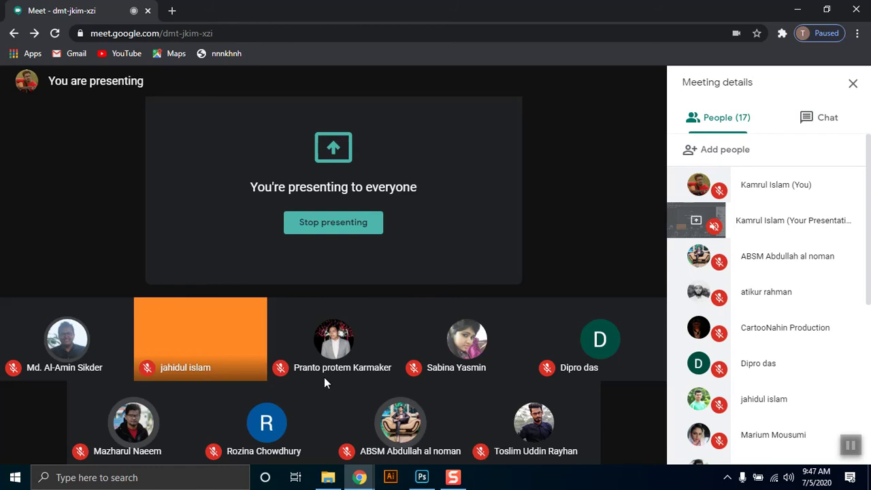
click(275, 438)
key(alt+Tab)
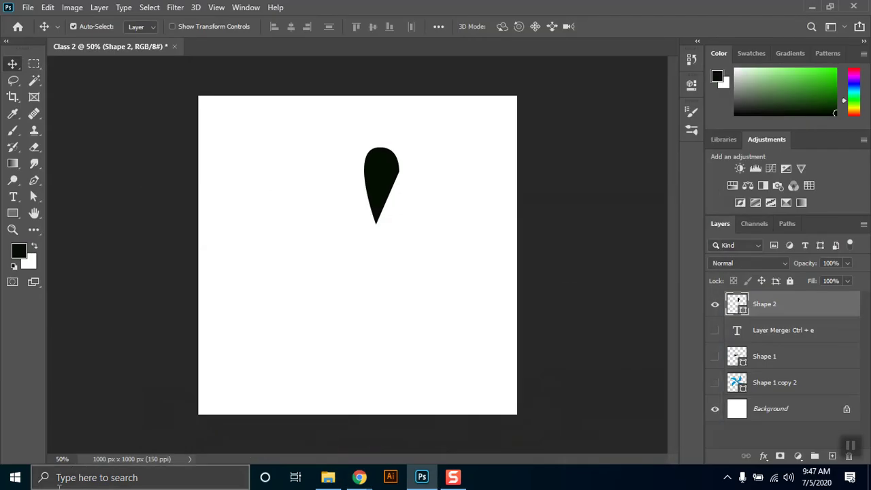
- Move the teardrop shape down and back up, and undo the edits back to the unfilled teardrop path
drag(373, 188, 367, 214)
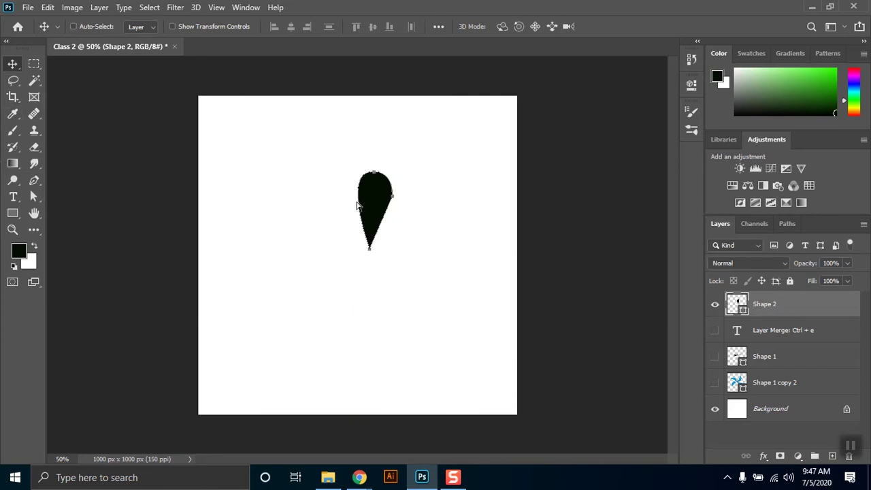
drag(362, 195, 368, 170)
key(ctrl+z)
key(ctrl+z)
key(ctrl+z)
key(ctrl+z)
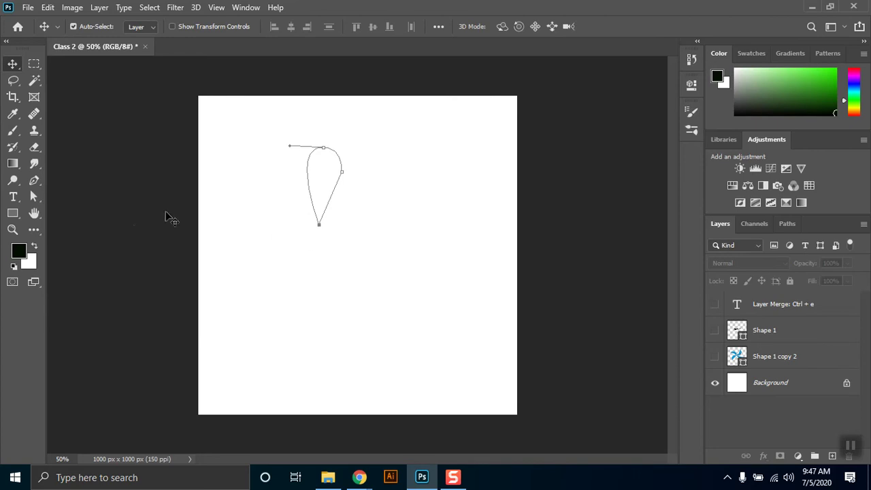
- Activate the Pen tool, select the whole teardrop path, and select its anchor points individually
click(33, 182)
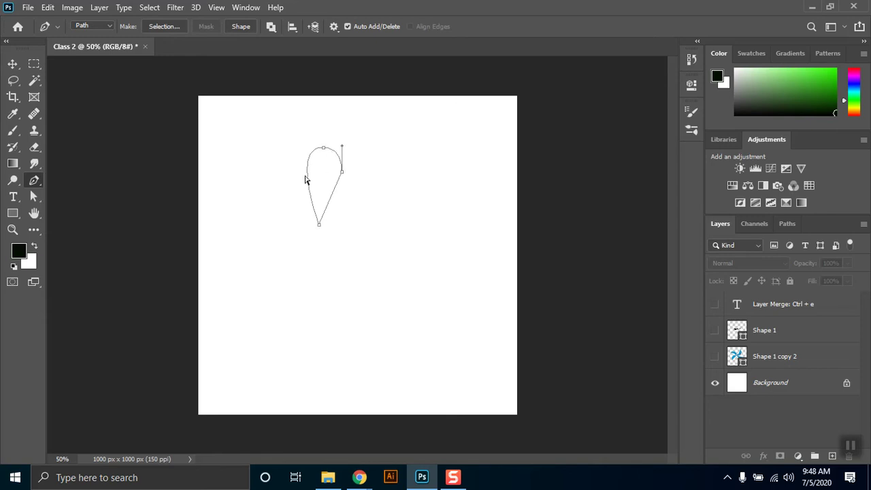
key(ctrl+z)
drag(383, 125, 263, 308)
click(341, 171)
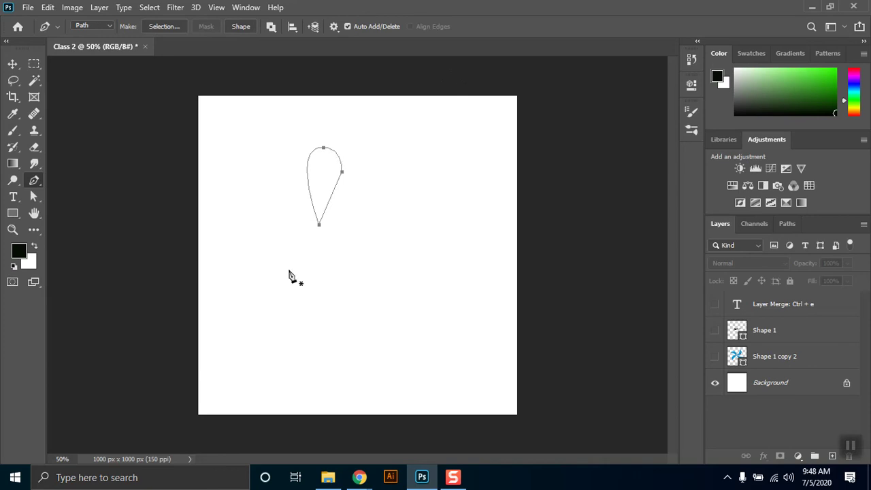
ctrl+click(342, 173)
ctrl+click(319, 226)
- Look in on the Google Meet call, and return to Photoshop
mouse_move(360, 477)
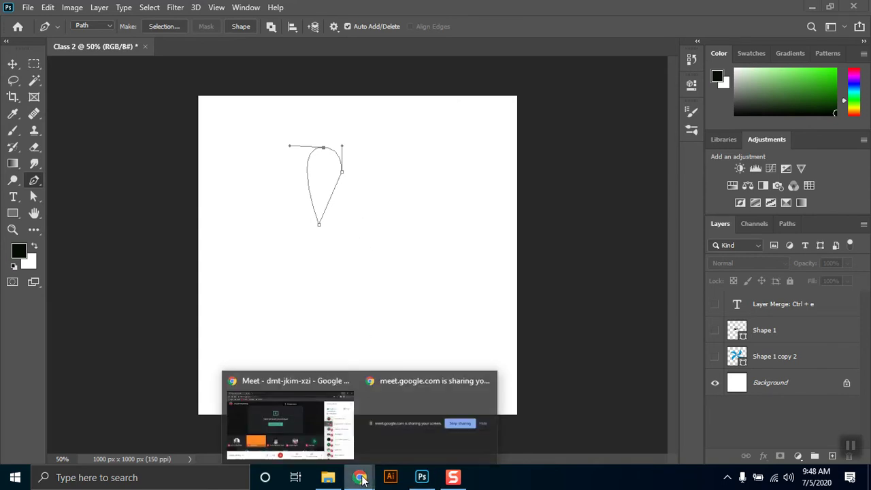
click(343, 430)
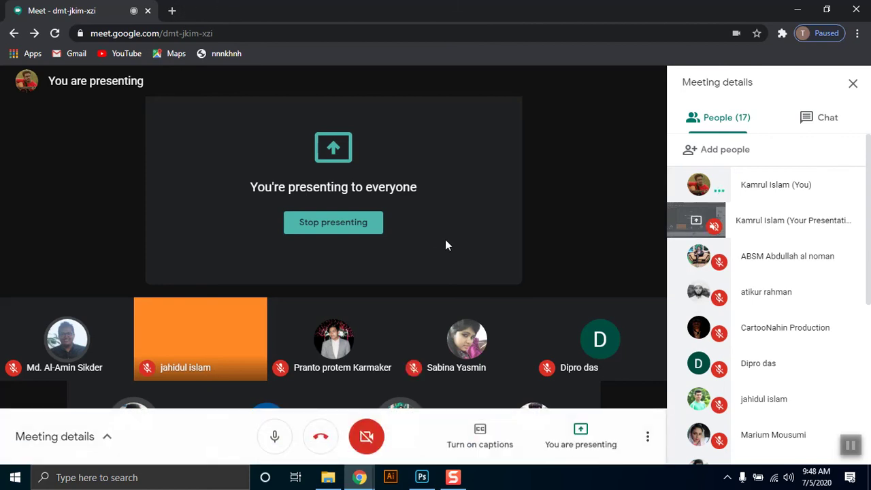
click(802, 5)
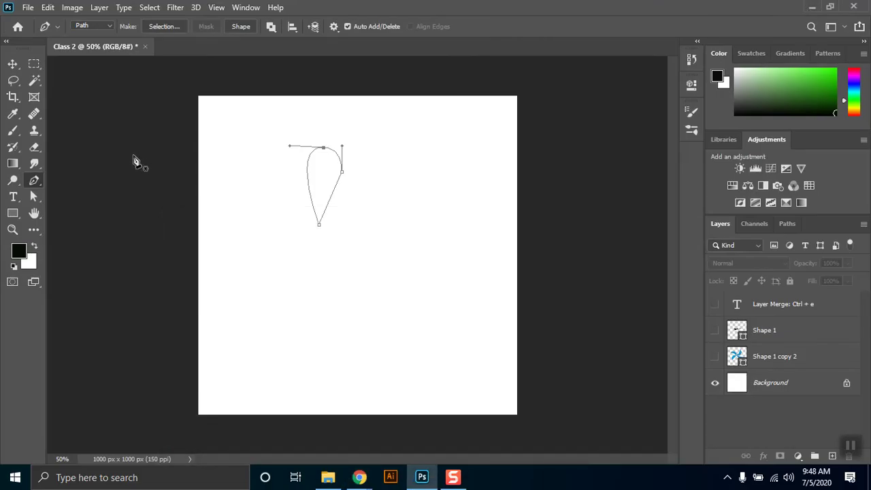
- Switch to the Freeform Pen tool, try removing the teardrop's top anchor point, and undo the removal
right_click(34, 183)
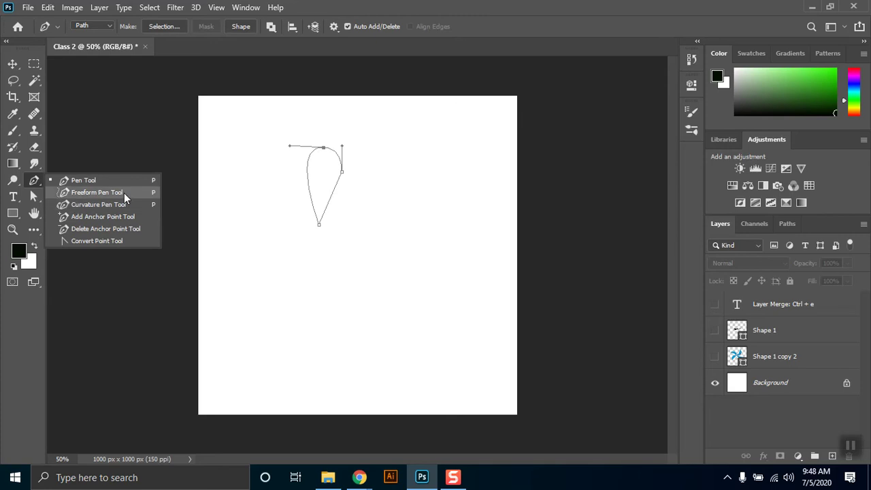
click(82, 193)
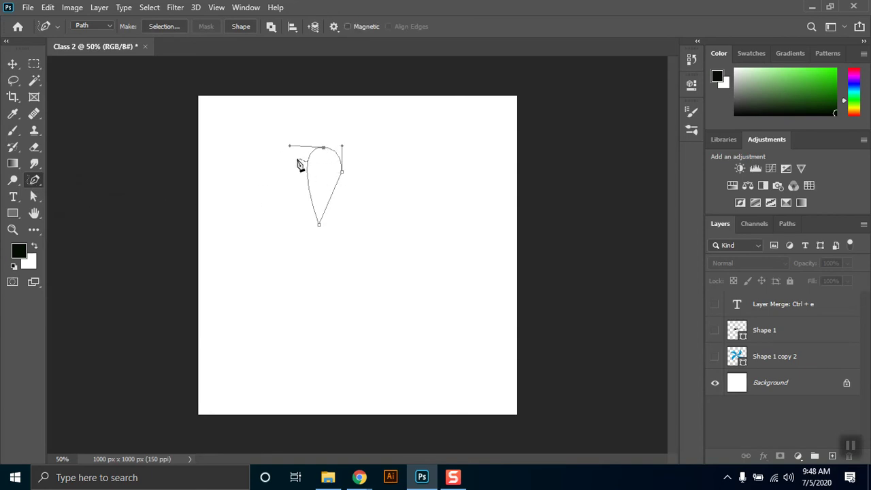
click(324, 147)
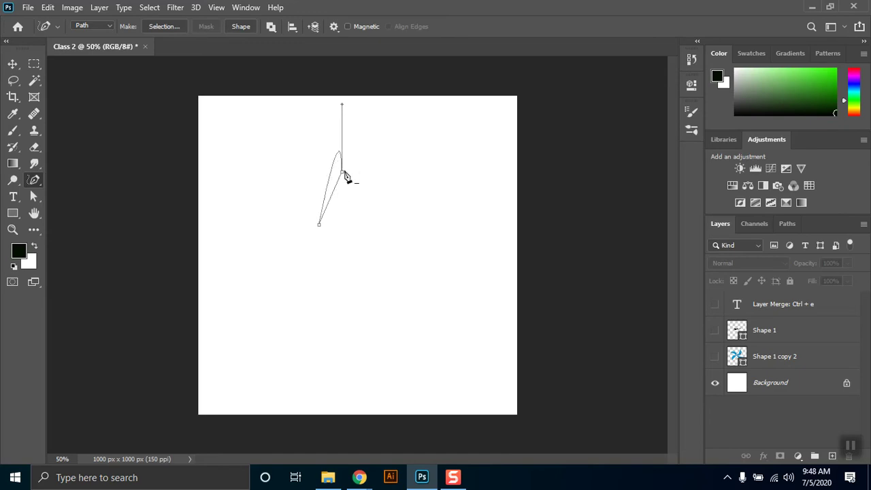
key(ctrl+z)
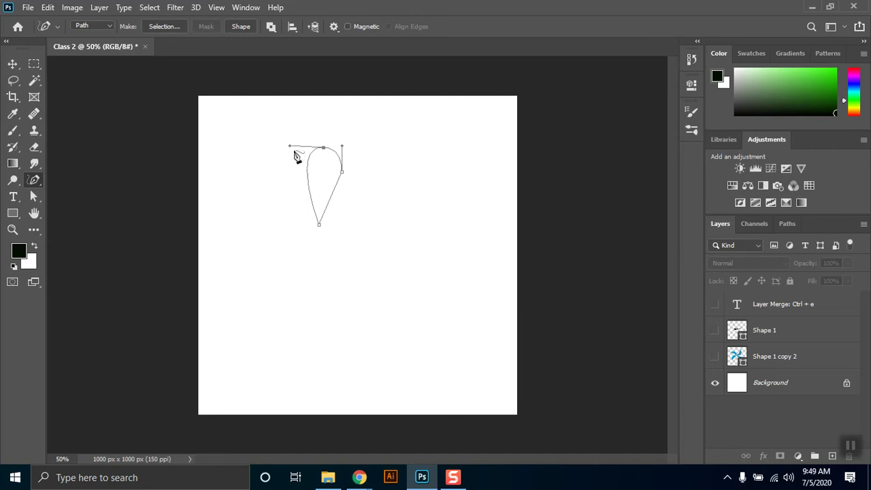
- Try drawing a short freehand stroke beside the teardrop and a large closed freehand loop below it, undoing each one
mouse_move(290, 148)
mouse_down()
mouse_move(282, 208)
mouse_move(329, 254)
mouse_move(377, 240)
mouse_move(388, 186)
mouse_move(308, 139)
mouse_up()
key(ctrl+z)
mouse_move(395, 212)
mouse_down()
mouse_move(316, 276)
mouse_move(381, 340)
mouse_move(452, 308)
mouse_move(437, 222)
mouse_move(395, 207)
mouse_up()
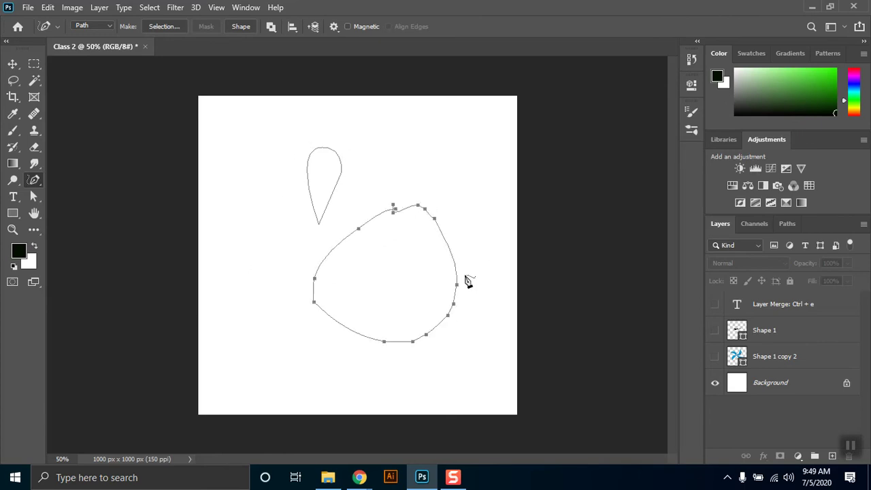
key(ctrl+z)
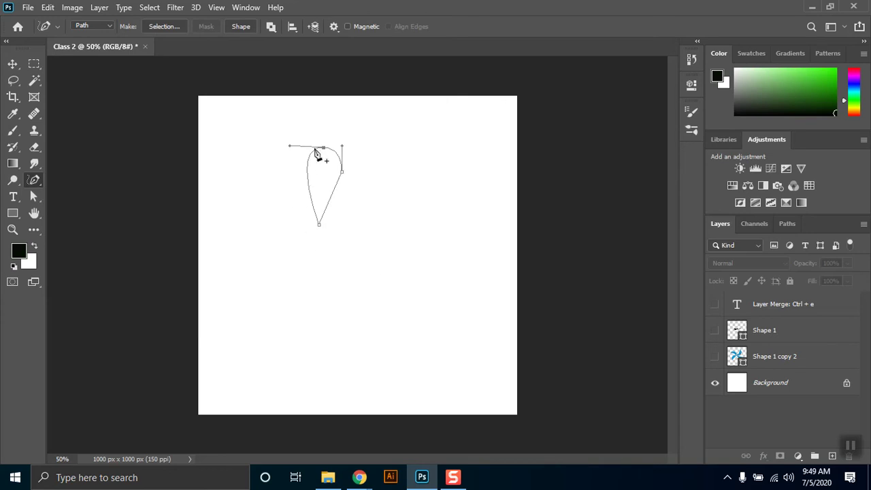
- Draw an open path of curved and straight segments below the teardrop with the Pen tool, and clear all paths from the canvas
right_click(37, 178)
click(68, 179)
click(278, 217)
mouse_move(260, 291)
mouse_down()
mouse_move(315, 313)
mouse_move(314, 351)
mouse_up()
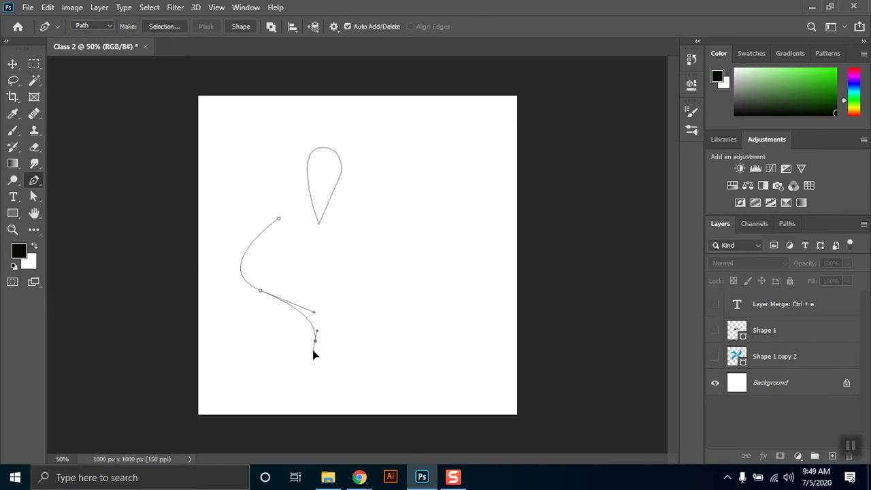
click(364, 387)
click(403, 355)
drag(372, 291, 366, 229)
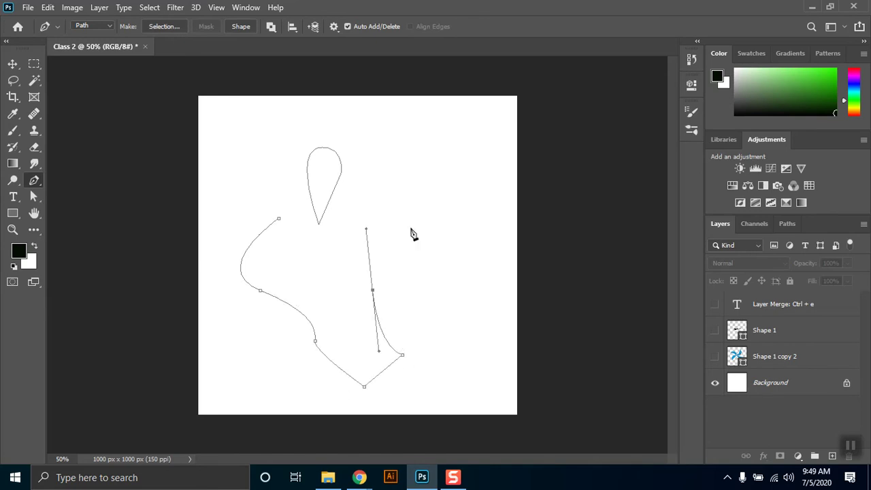
key(Escape)
key(Escape)
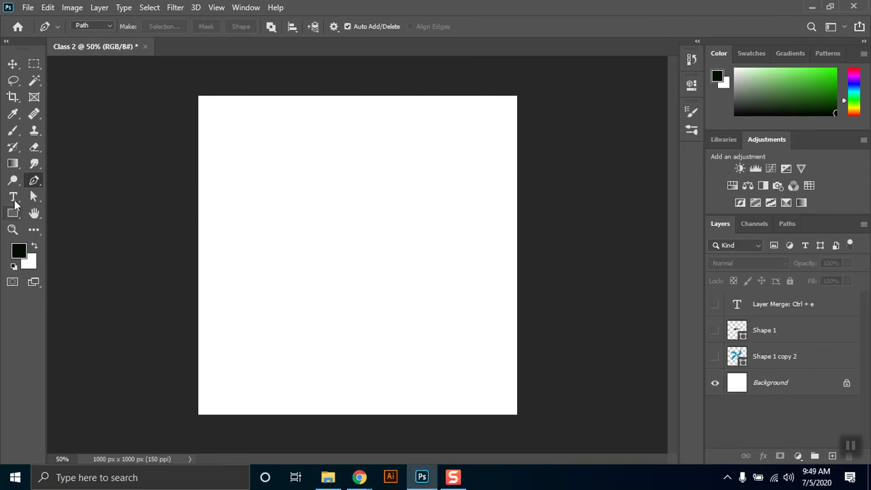
- Draw three separate wavy freehand paths running down the canvas with the Freeform Pen tool
click(34, 165)
click(32, 182)
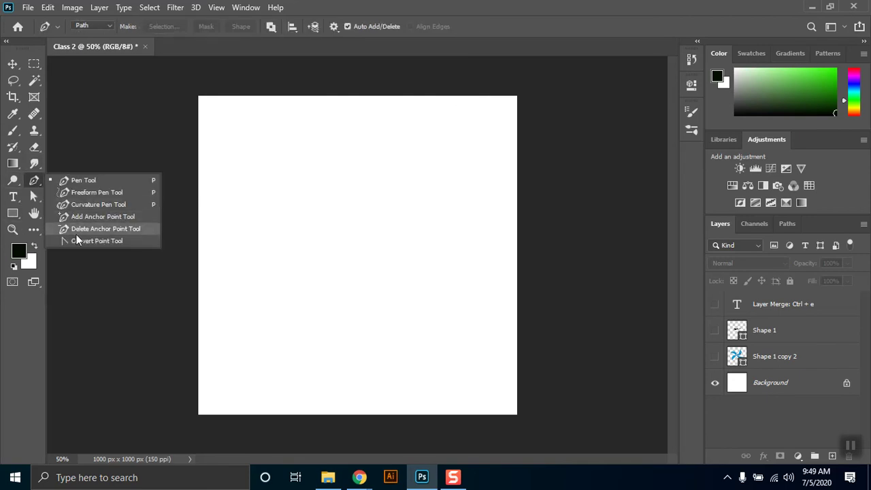
click(80, 193)
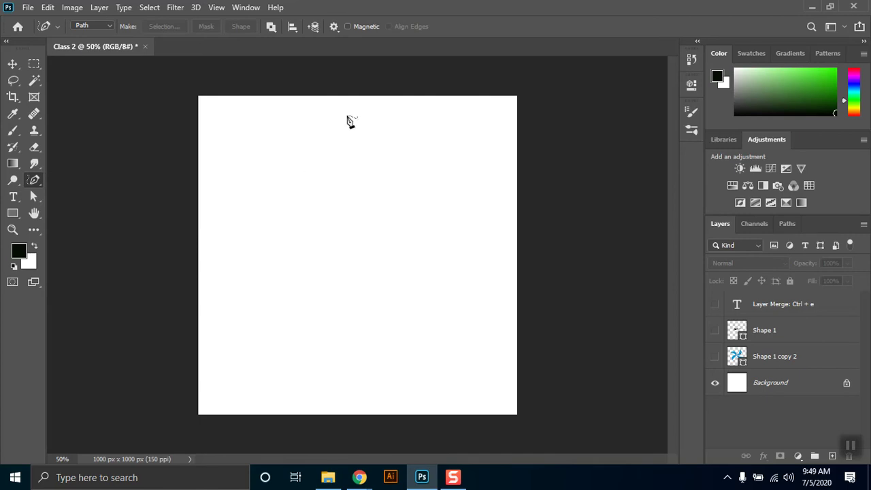
mouse_move(341, 119)
mouse_down()
mouse_move(320, 154)
mouse_move(358, 181)
mouse_move(340, 236)
mouse_move(380, 271)
mouse_move(348, 320)
mouse_move(368, 346)
mouse_move(351, 370)
mouse_move(352, 405)
mouse_up()
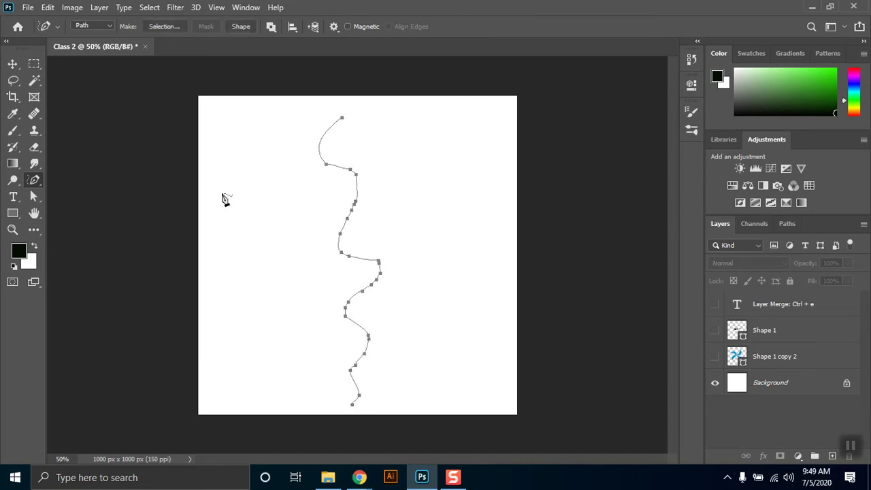
mouse_move(283, 175)
mouse_down()
mouse_move(287, 223)
mouse_move(270, 241)
mouse_up()
mouse_move(366, 97)
mouse_down()
mouse_move(381, 126)
mouse_move(387, 184)
mouse_move(440, 320)
mouse_up()
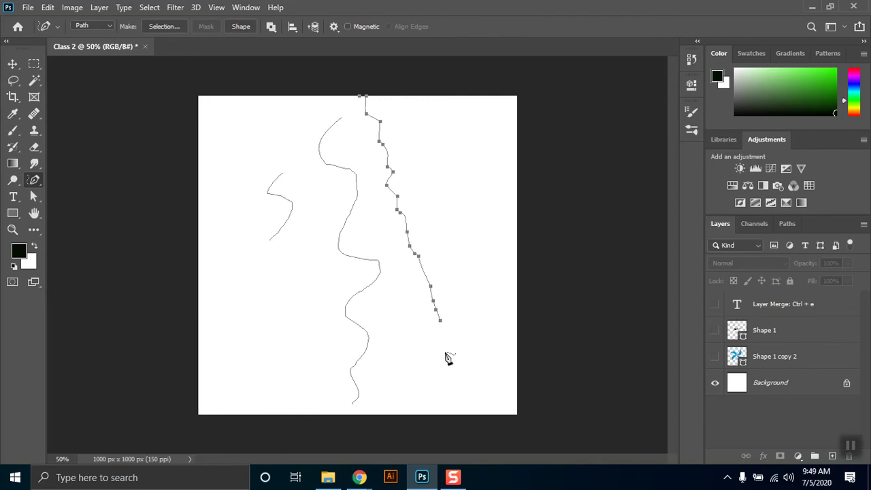
- Try to box-select the freehand paths with the Move tool, and clear them from the canvas
click(12, 63)
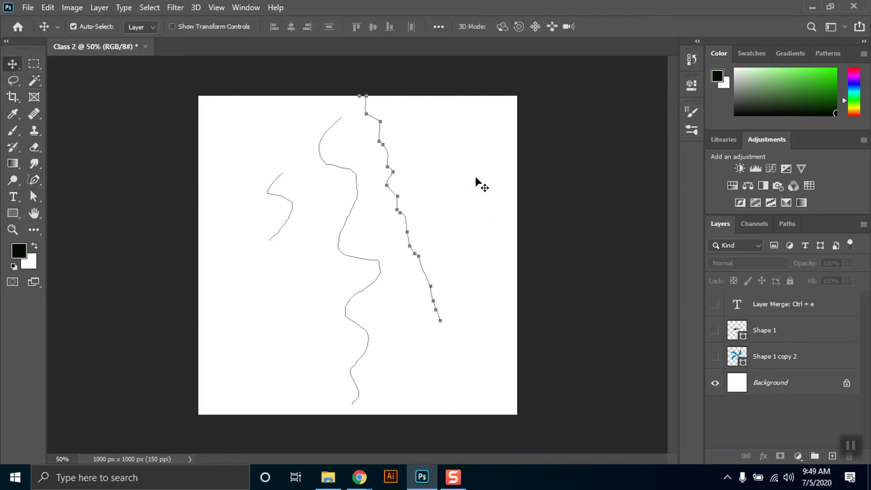
drag(461, 86, 261, 411)
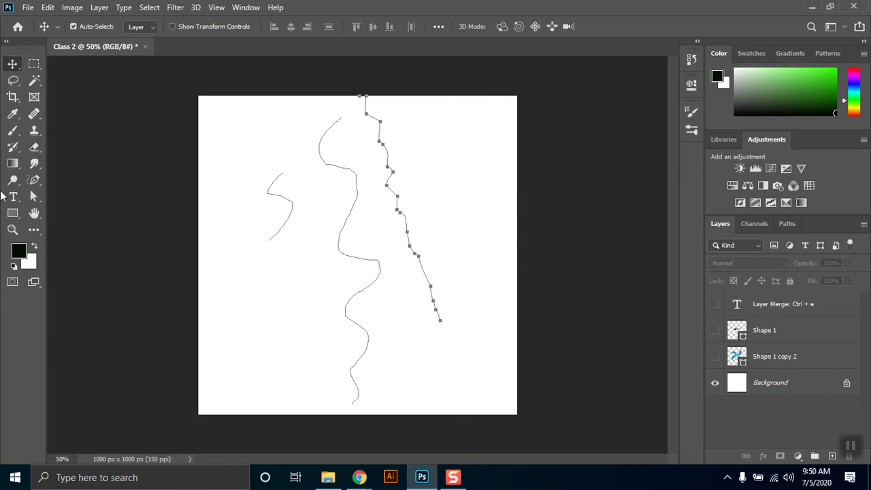
click(34, 179)
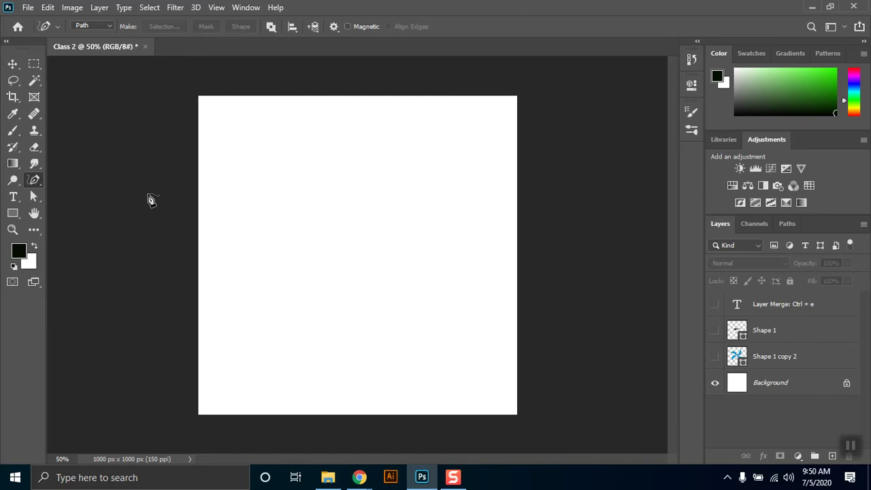
- Draw a closed boomerang-shaped path around the middle of the canvas with the Curvature Pen tool
click(34, 180)
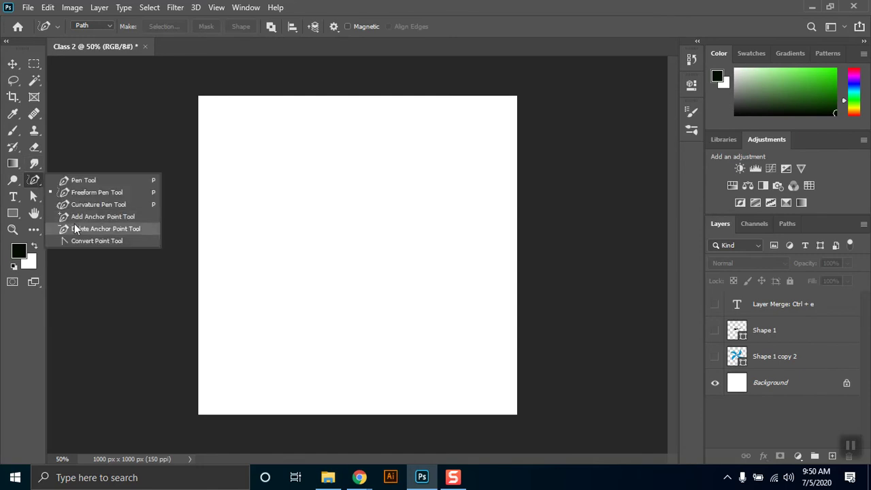
click(106, 181)
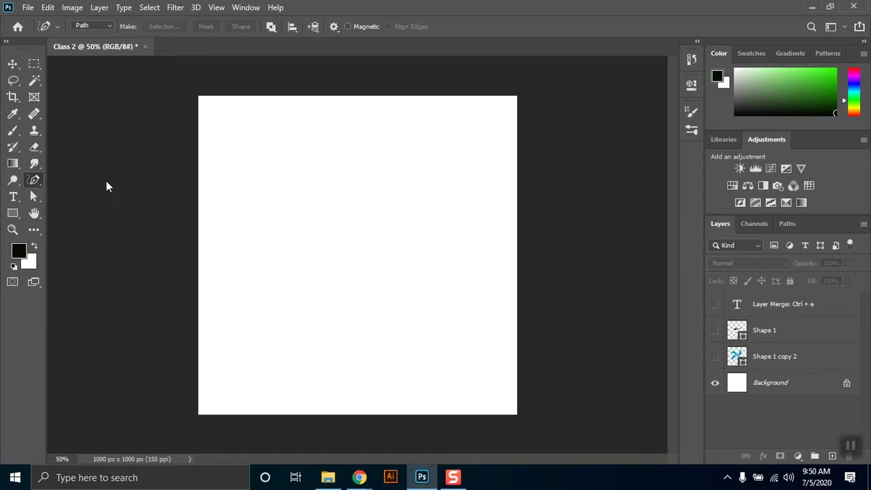
click(34, 181)
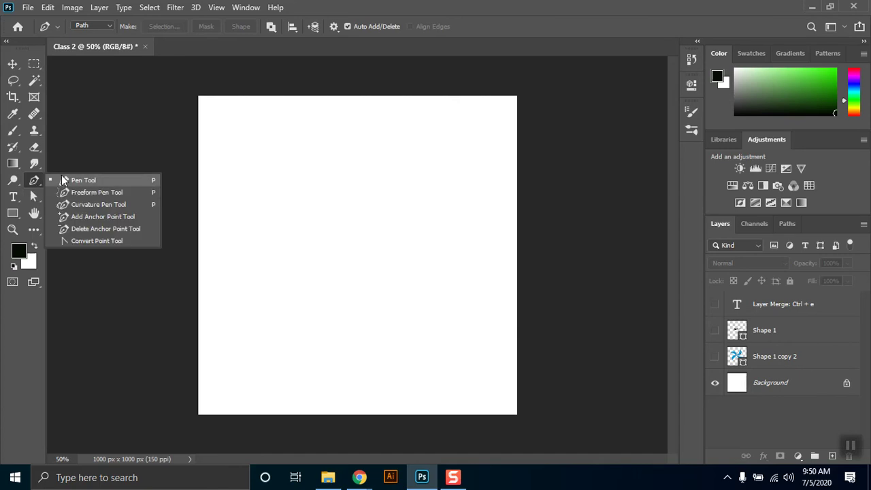
click(99, 204)
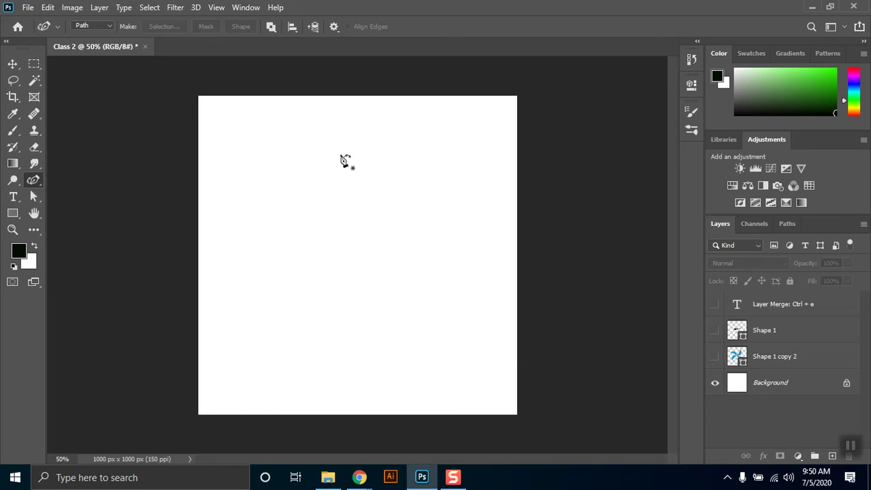
click(349, 214)
click(401, 247)
click(320, 352)
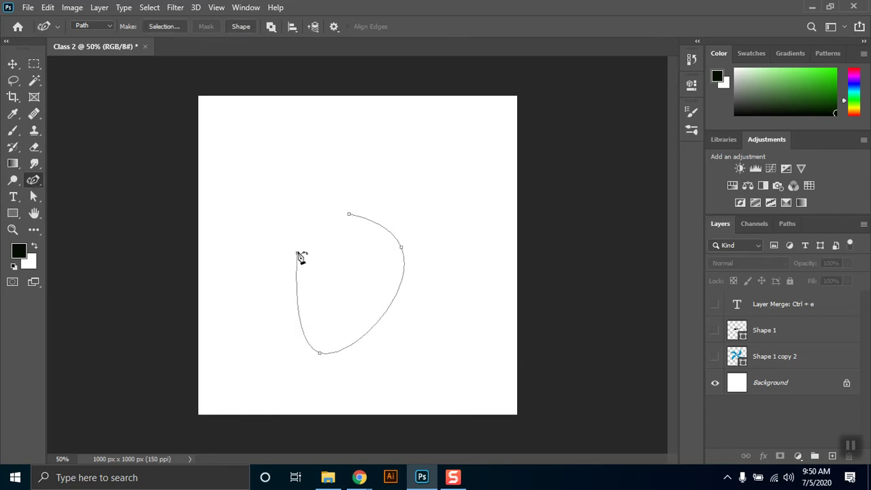
click(359, 261)
click(254, 279)
drag(252, 281, 250, 283)
click(324, 198)
click(349, 216)
- Draw a long self-overlapping path of curved loops beside the boomerang shape, adjusting anchor points along the way
click(426, 168)
click(445, 223)
click(484, 216)
click(485, 158)
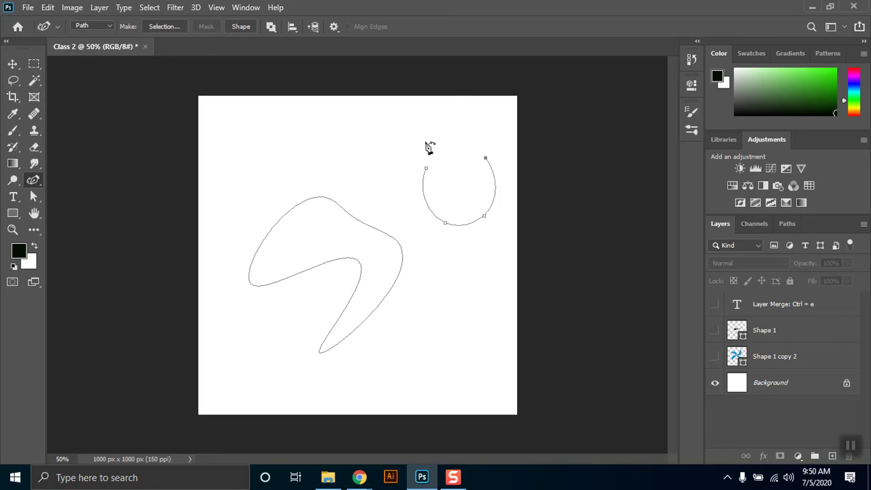
click(426, 165)
click(401, 166)
click(371, 143)
click(436, 131)
click(457, 181)
click(467, 248)
click(507, 221)
click(511, 141)
click(475, 139)
click(410, 239)
drag(410, 238, 353, 112)
click(356, 218)
drag(358, 218, 409, 218)
drag(447, 255, 513, 221)
drag(447, 277, 465, 308)
click(396, 331)
click(395, 282)
click(422, 270)
click(454, 278)
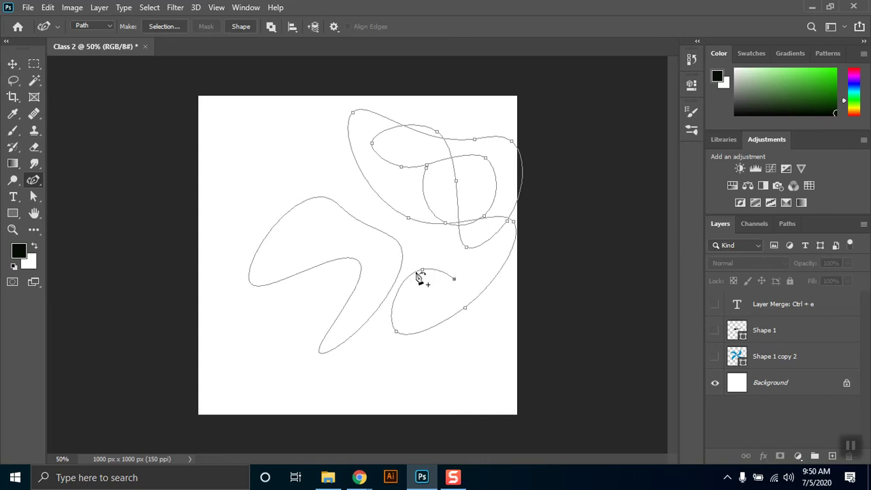
- Extend the looping path across the lower middle of the canvas, and clear all the curvature paths
click(395, 378)
click(307, 301)
click(351, 243)
click(367, 322)
click(301, 355)
key(Escape)
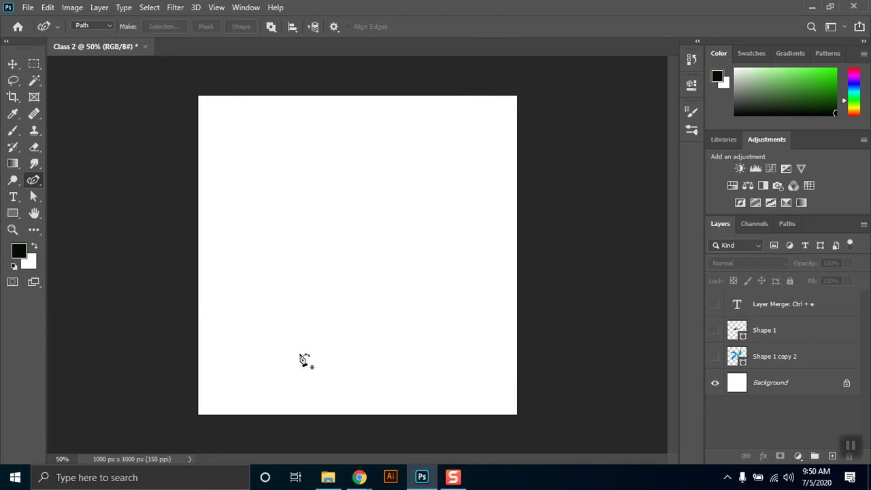
- Draw a closed eight-point path with the Pen tool, with two curved segments at its upper left and straight segments elsewhere
right_click(33, 183)
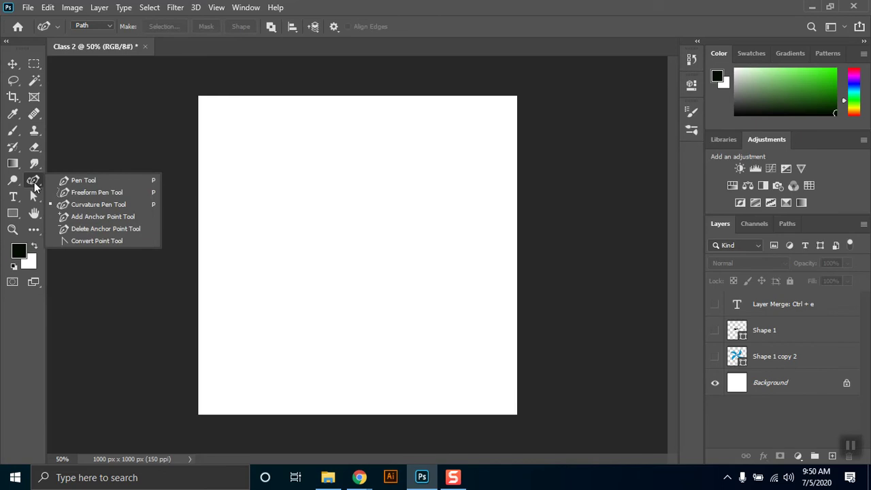
click(105, 177)
click(341, 123)
drag(319, 173, 348, 199)
click(347, 229)
click(301, 276)
click(318, 312)
click(391, 315)
click(428, 256)
click(399, 197)
click(340, 123)
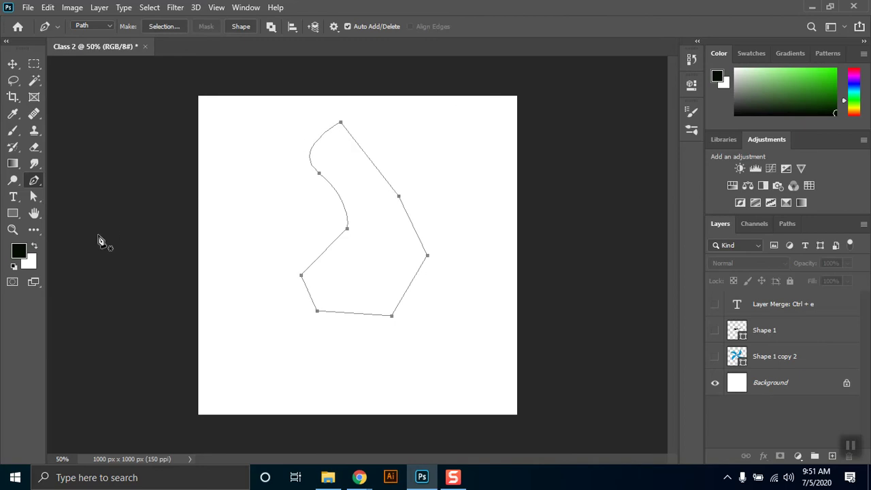
- Add four anchor points along the path's upper right edges, and delete three of them with the Delete Anchor Point tool
click(35, 180)
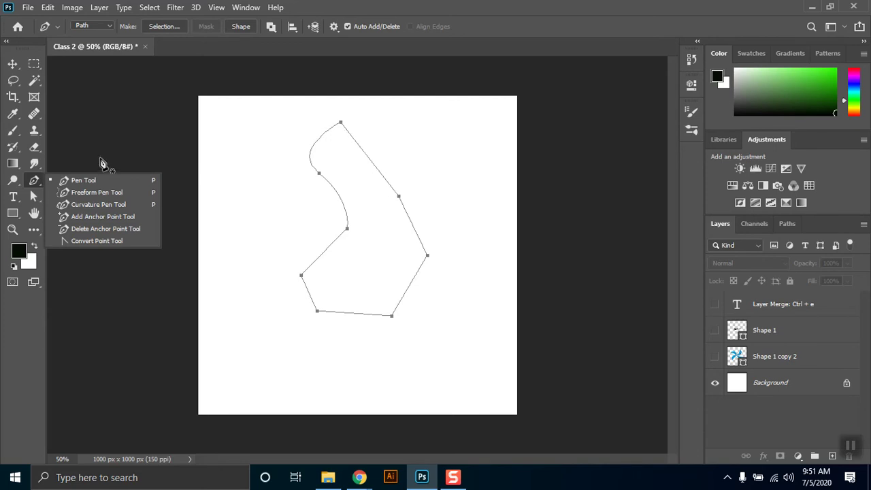
click(85, 217)
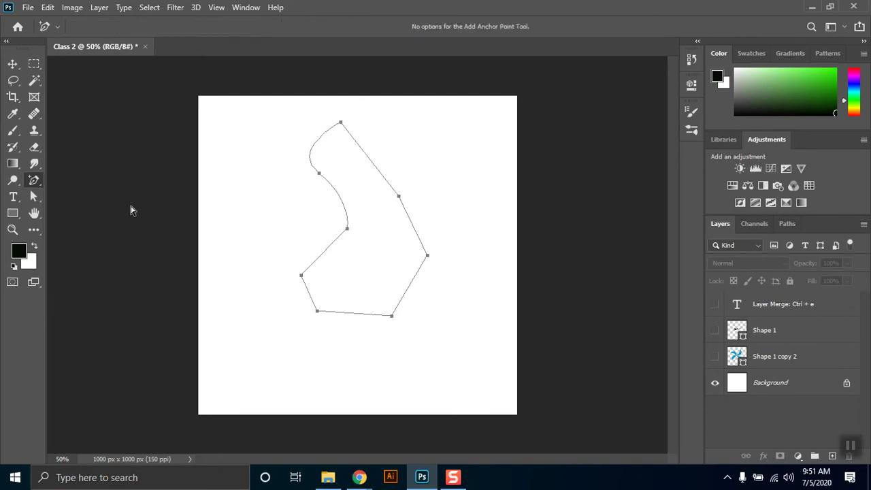
click(402, 207)
right_click(35, 186)
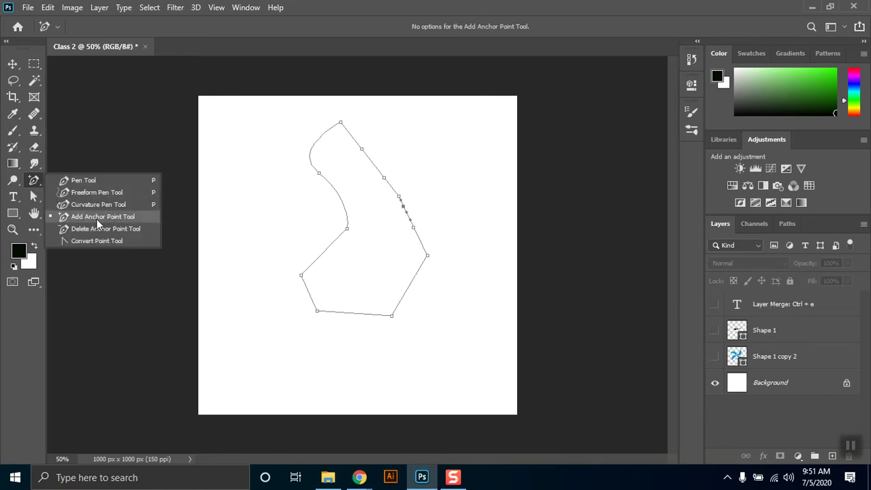
click(100, 226)
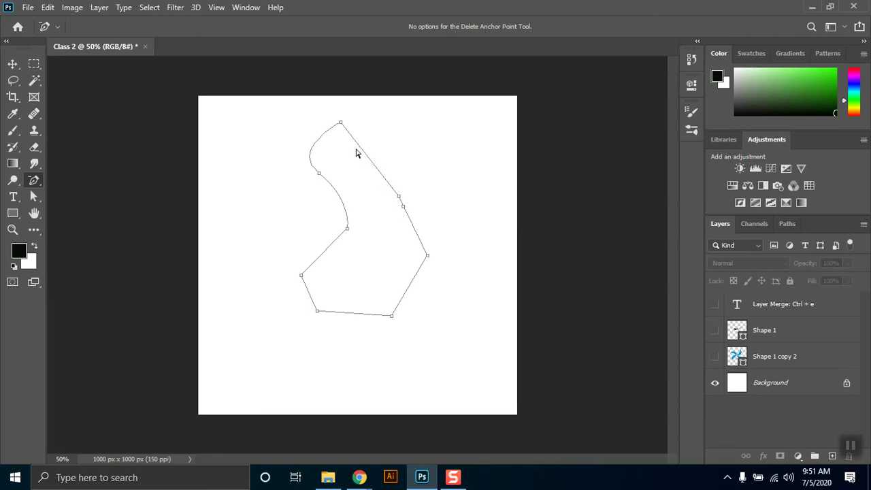
- Convert the two smooth anchor points on the path's curved left side to corner points with the Convert Point tool
right_click(38, 178)
click(73, 177)
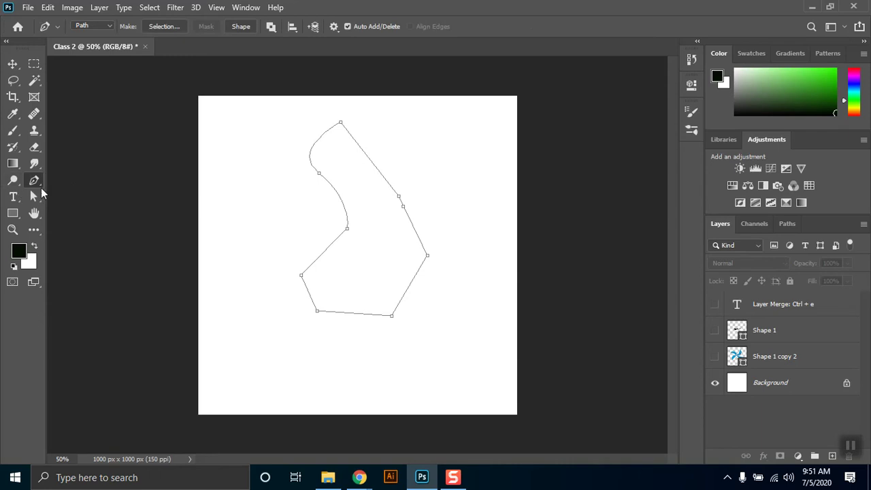
right_click(38, 179)
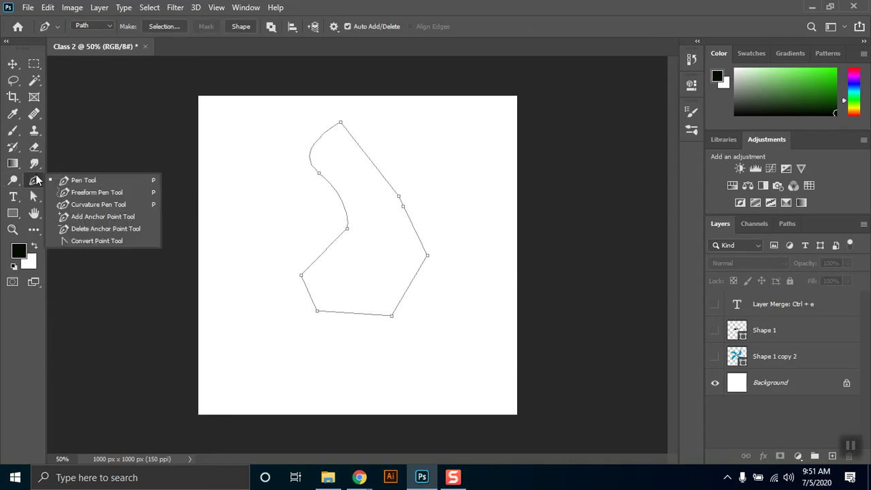
click(97, 241)
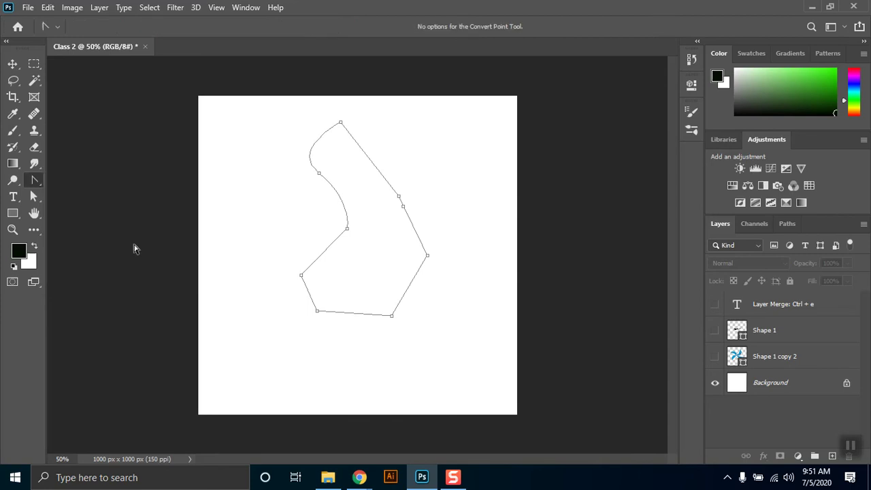
click(319, 174)
click(347, 228)
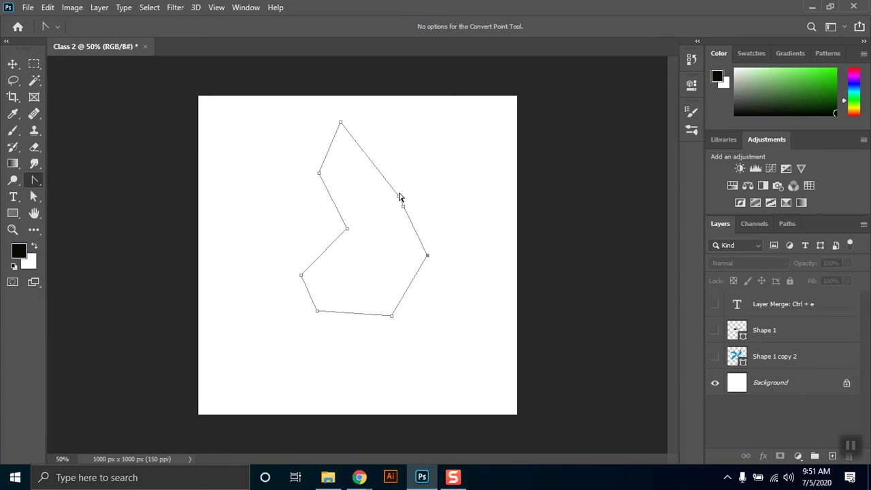
- Return to the Pen tool and clear the angular path from the canvas
click(32, 180)
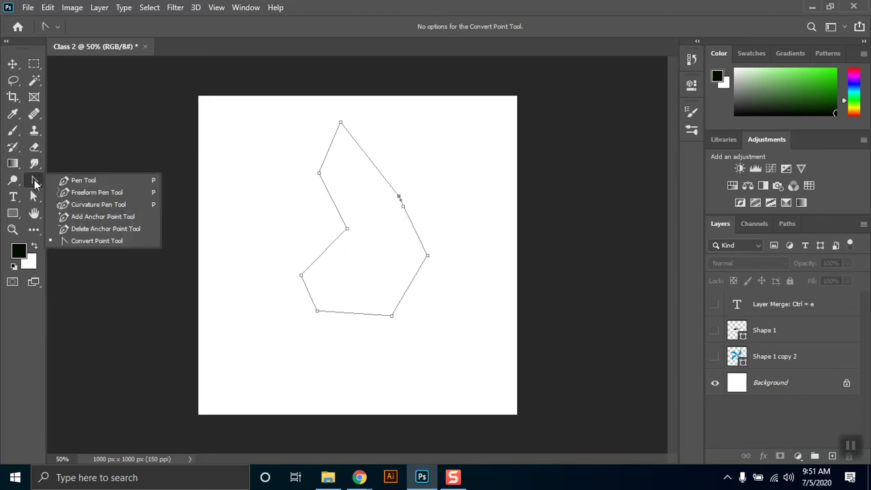
click(65, 179)
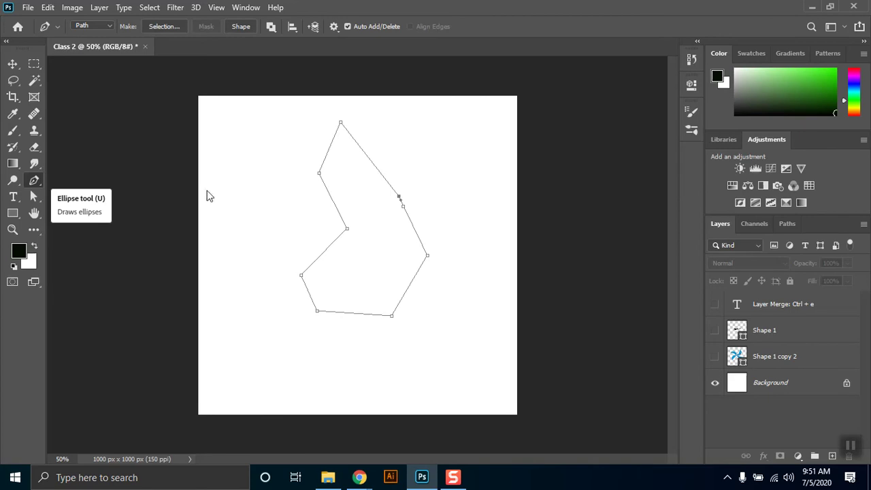
key(Escape)
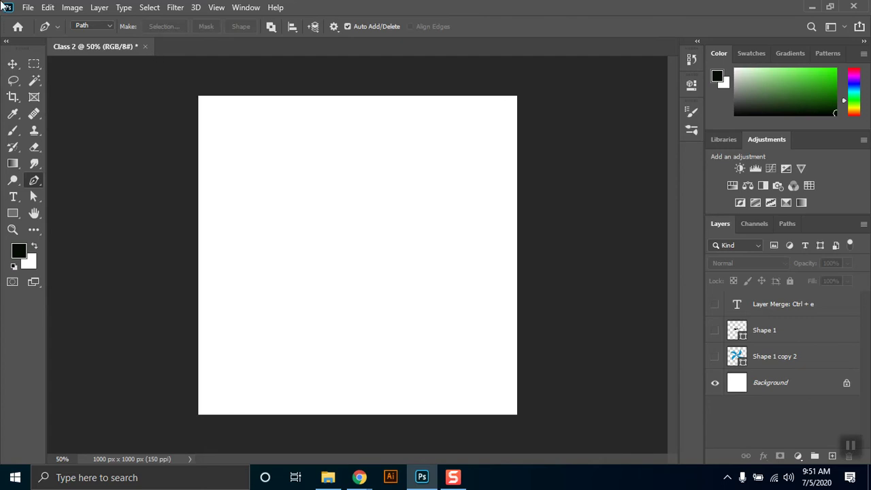
- Delete the Layer Merge text layer, Shape 1 and Shape 1 copy 2, keeping only the Background layer
click(793, 359)
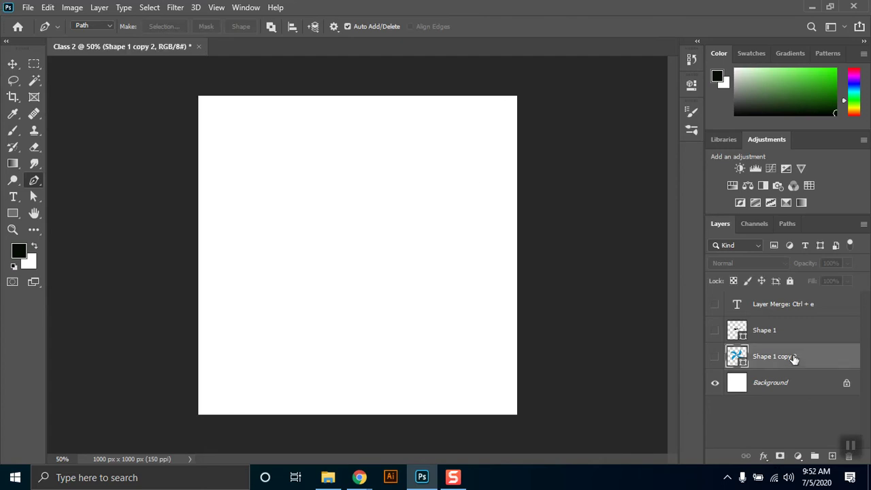
shift+click(800, 308)
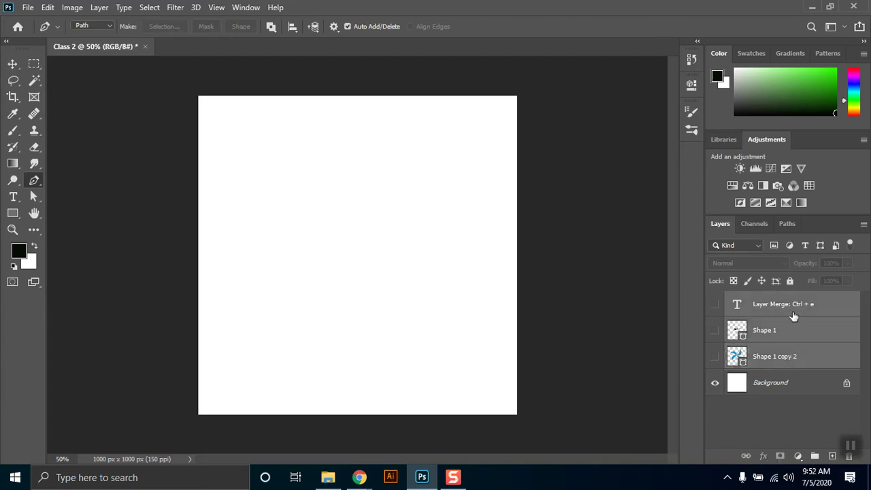
key(Delete)
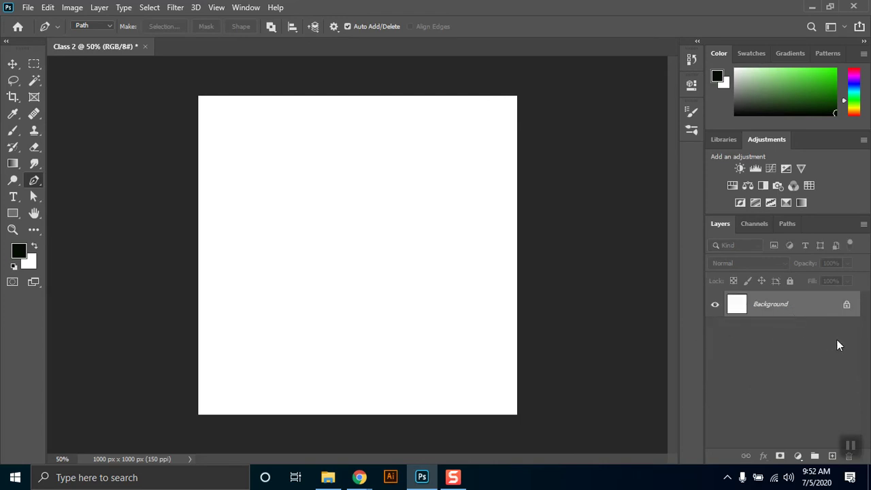
- Try to bring the Microwear-W34-Smart-Watch-SOP-3 image from the Class 2 Image folder in File Explorer into Photoshop
click(810, 7)
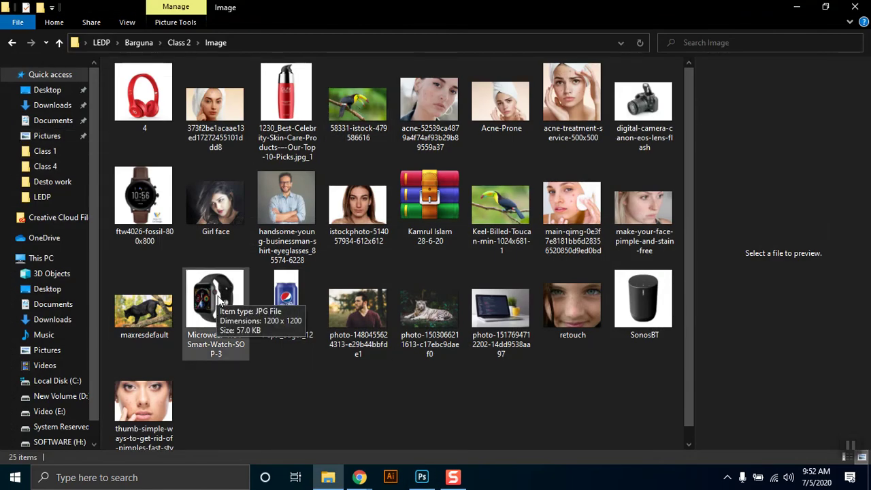
drag(222, 301, 502, 45)
click(812, 6)
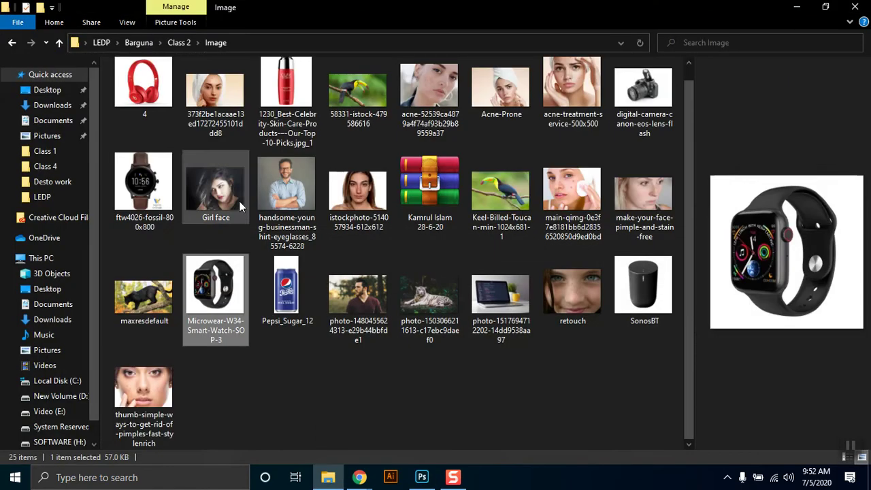
click(423, 478)
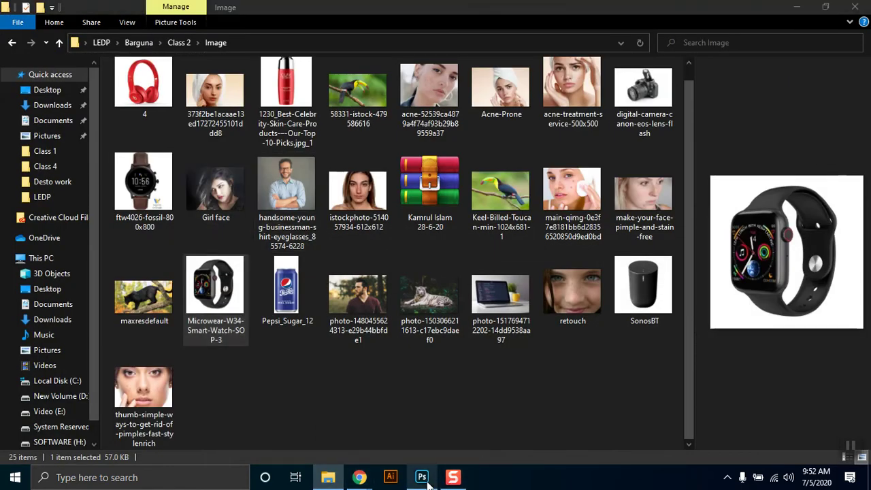
click(425, 479)
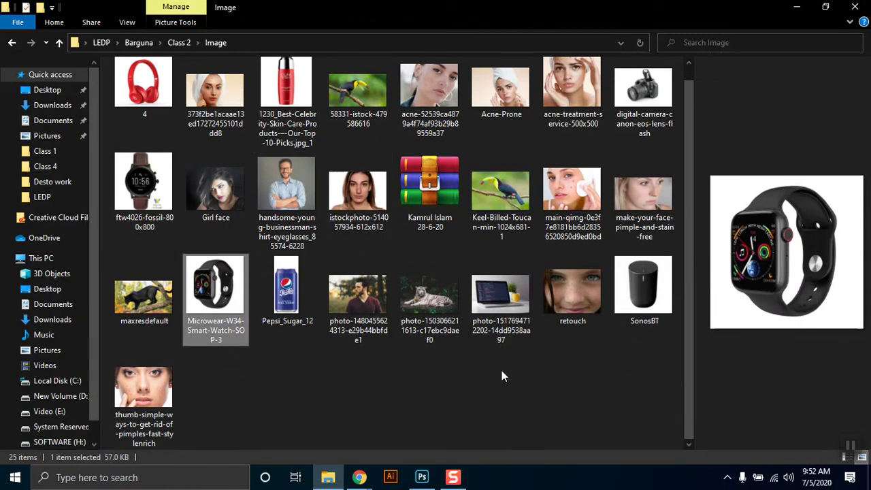
click(430, 479)
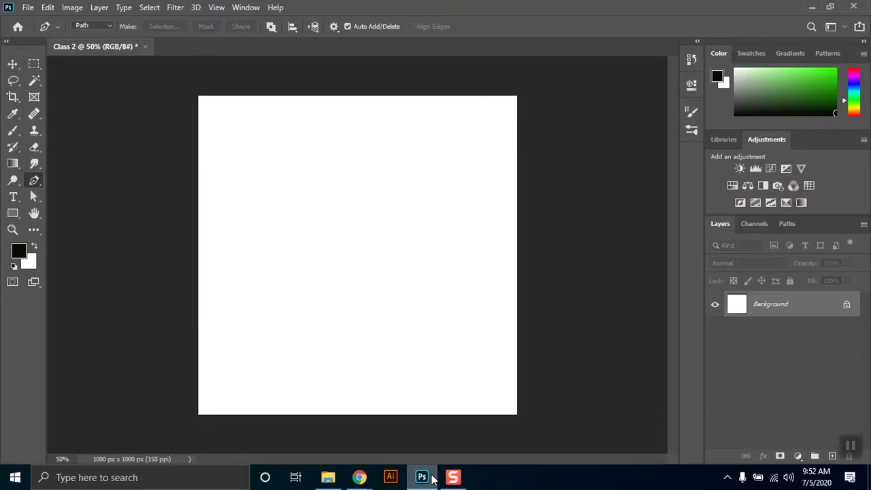
click(27, 8)
click(47, 33)
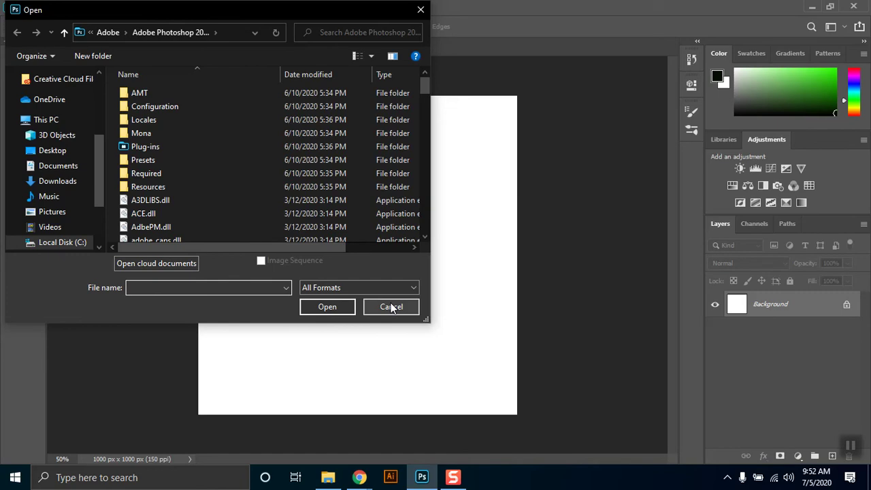
click(381, 307)
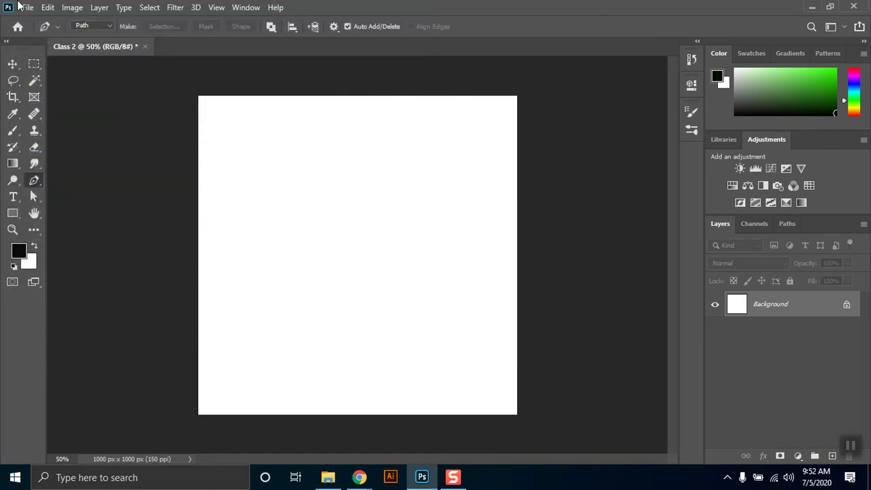
- Open Microwear-W34-Smart-Watch-SOP-3 from the File Explorer Image folder as its own document in Photoshop
click(812, 7)
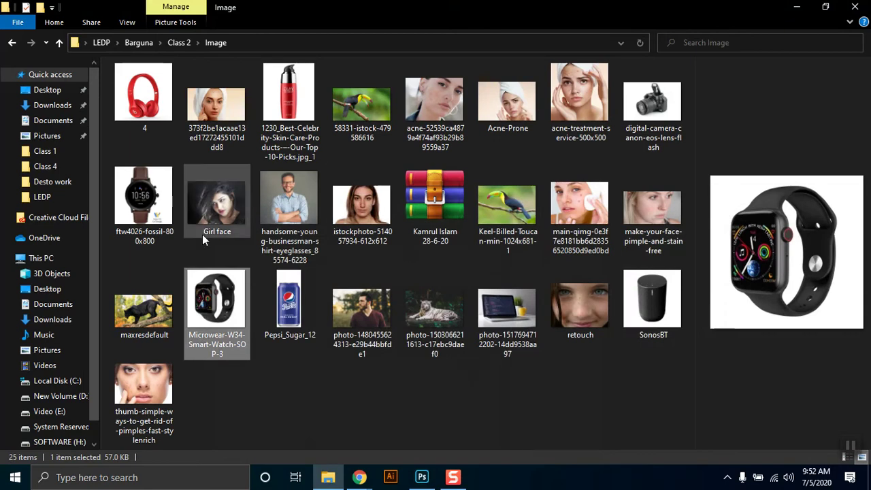
drag(218, 300, 181, 45)
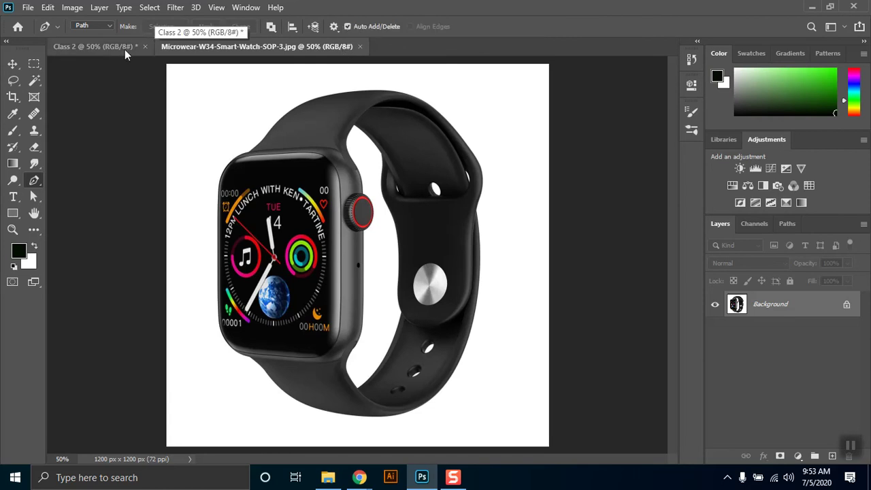
- Place Microwear-W34-Smart-Watch-SOP-3 from File Explorer onto the Class 2 canvas in Photoshop and commit the placement
click(95, 46)
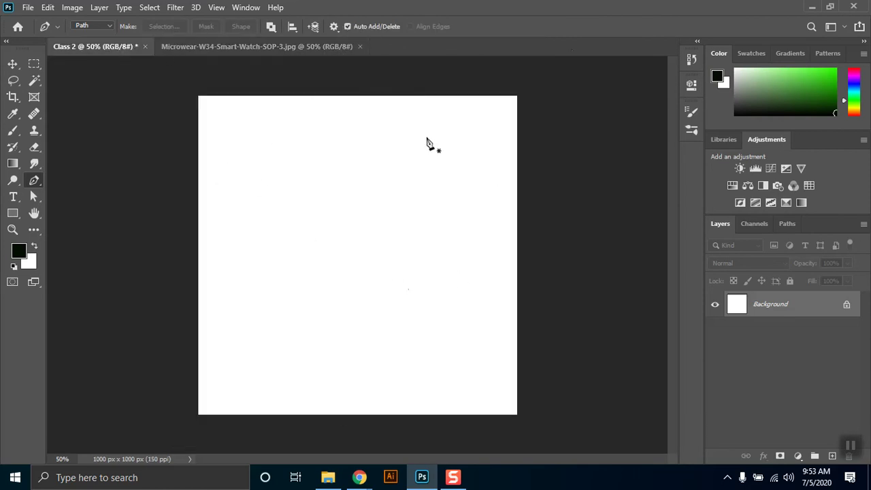
click(809, 5)
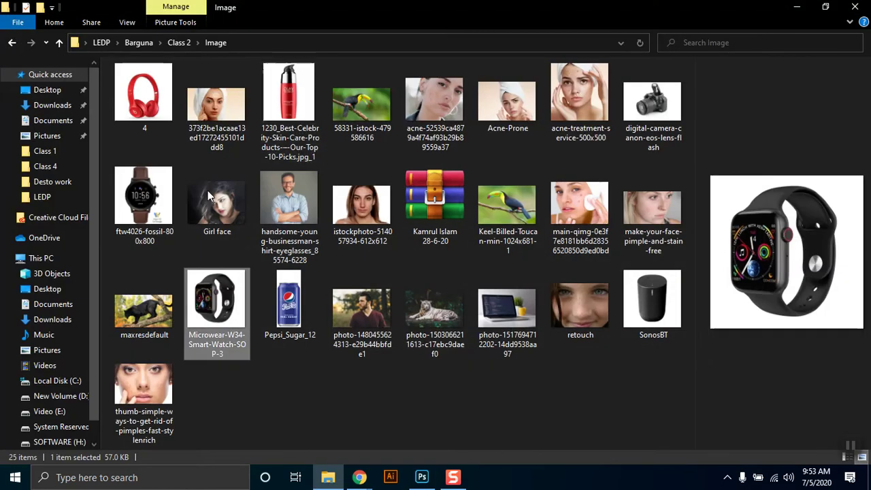
drag(207, 298, 446, 231)
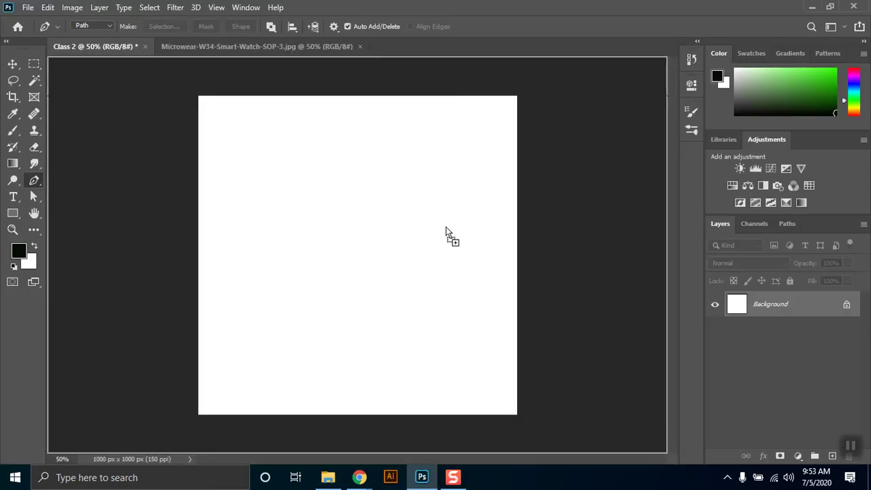
drag(397, 282, 397, 282)
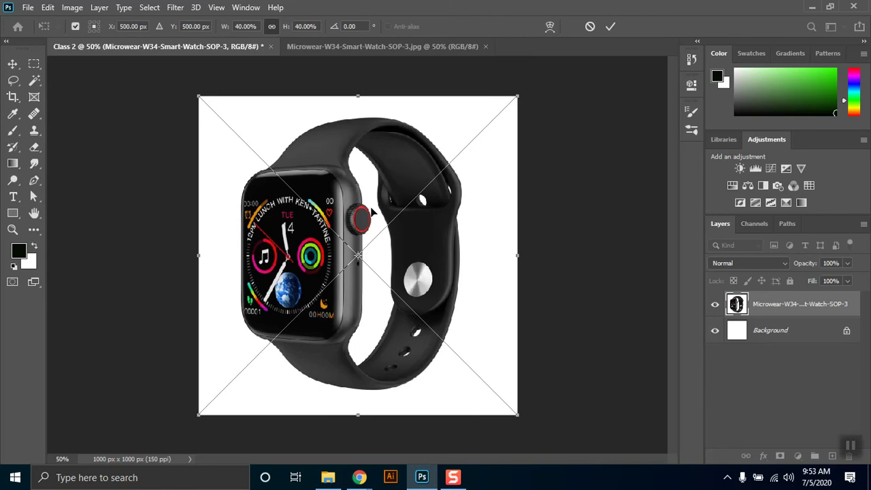
key(Return)
key(p)
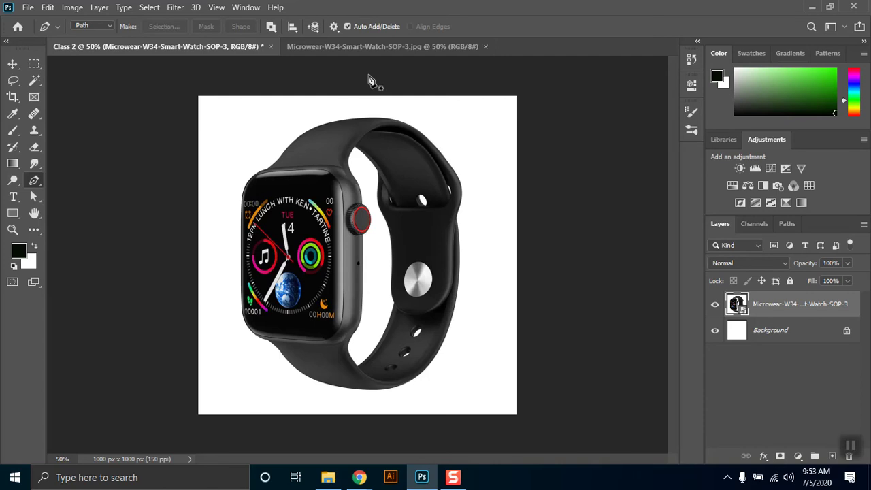
- Compare the separately opened watch image with the placed one, and close the Class 2 document
click(323, 45)
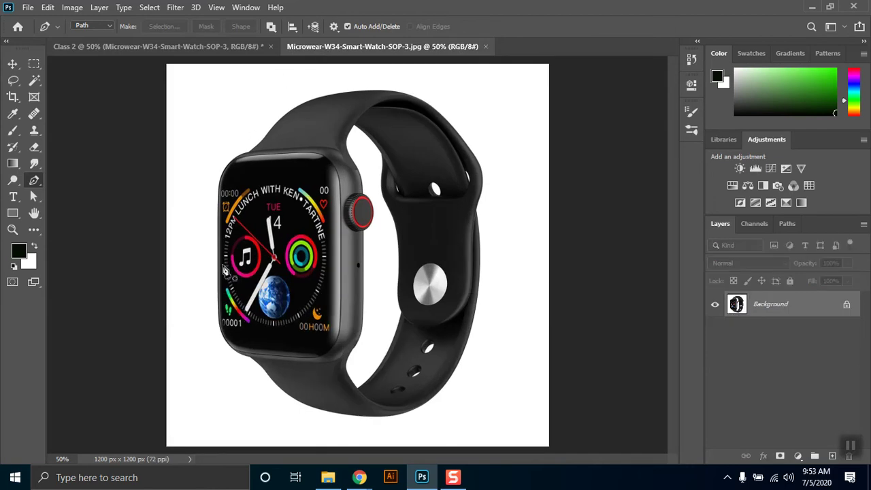
click(101, 52)
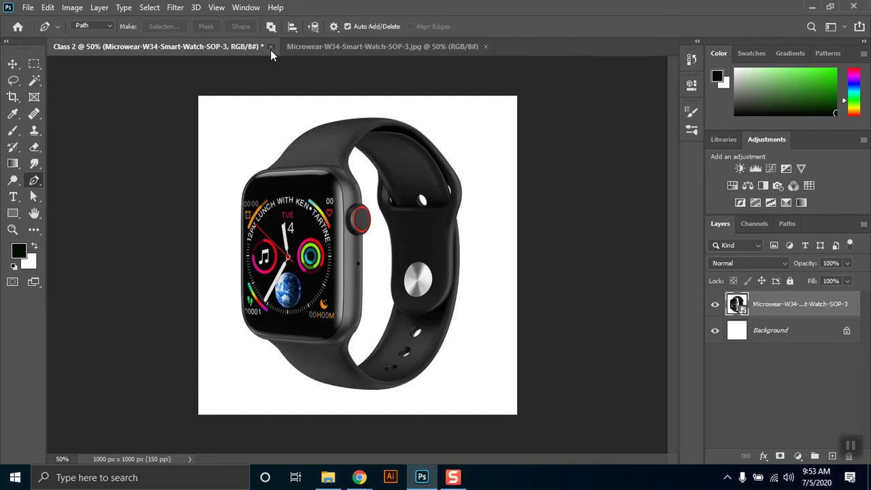
click(271, 49)
click(424, 186)
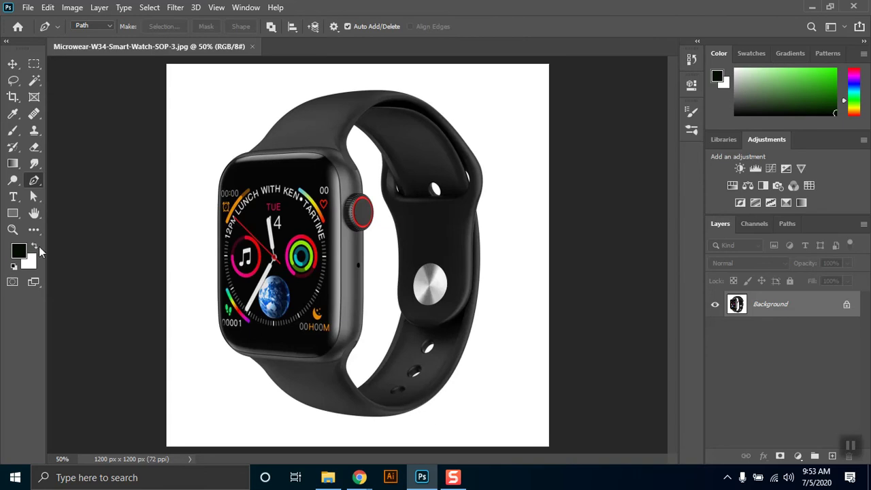
- Select the white background around the watch with the Magic Wand tool, and clear the selection using the Rectangular Marquee tool
click(36, 82)
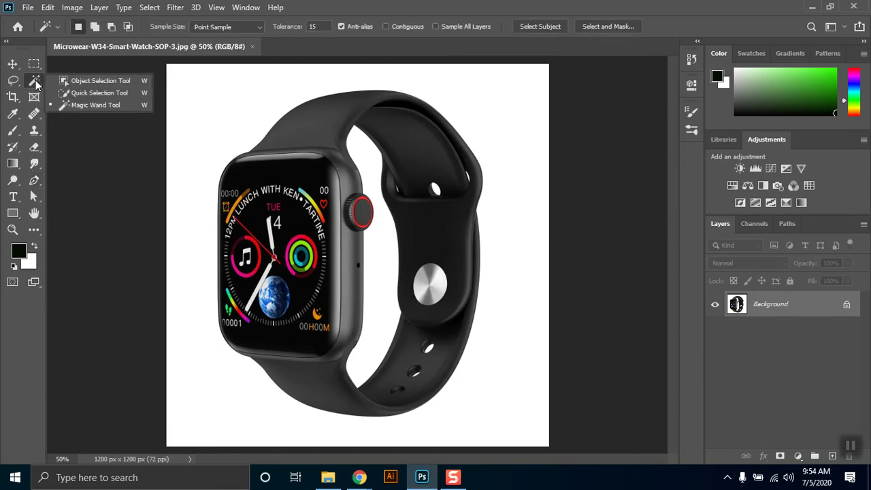
click(97, 106)
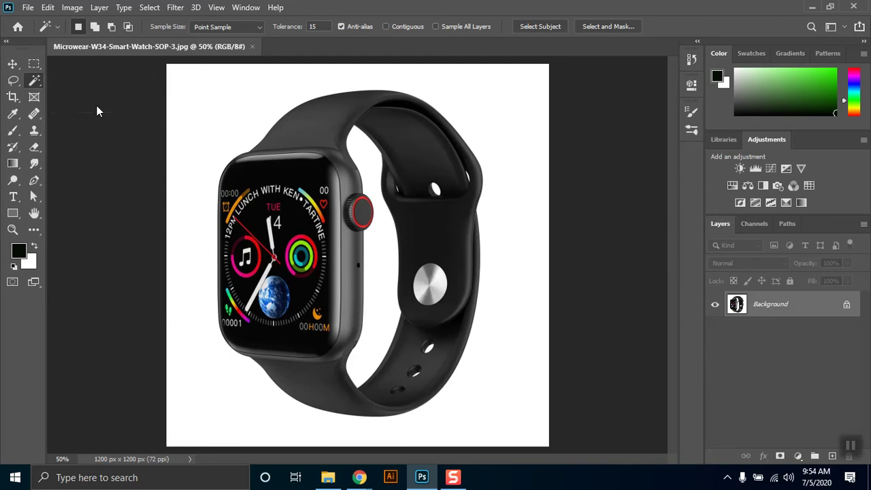
right_click(32, 83)
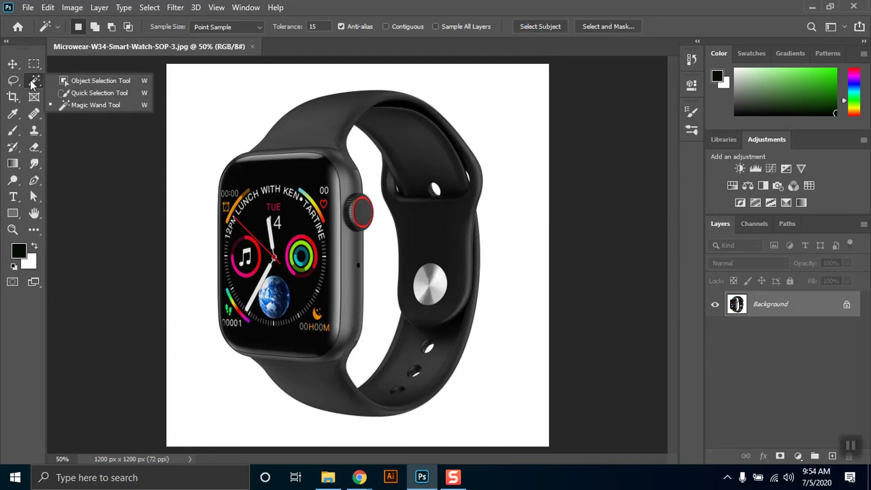
click(113, 105)
click(218, 178)
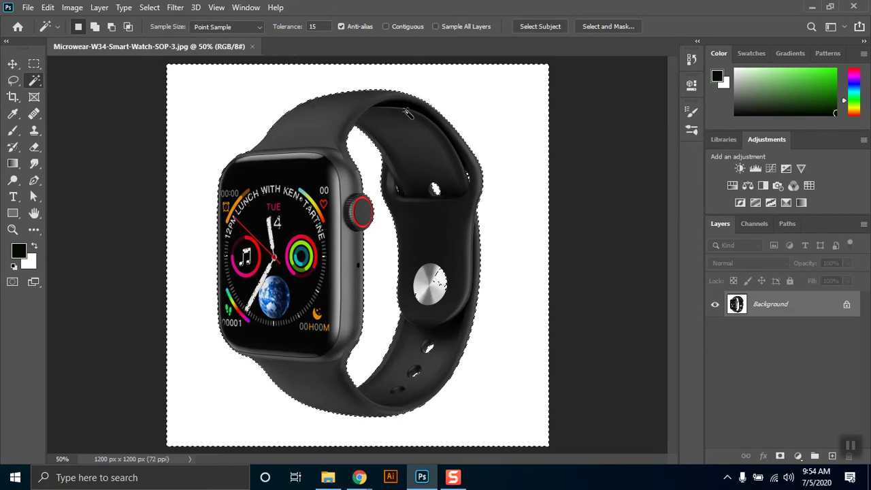
click(482, 420)
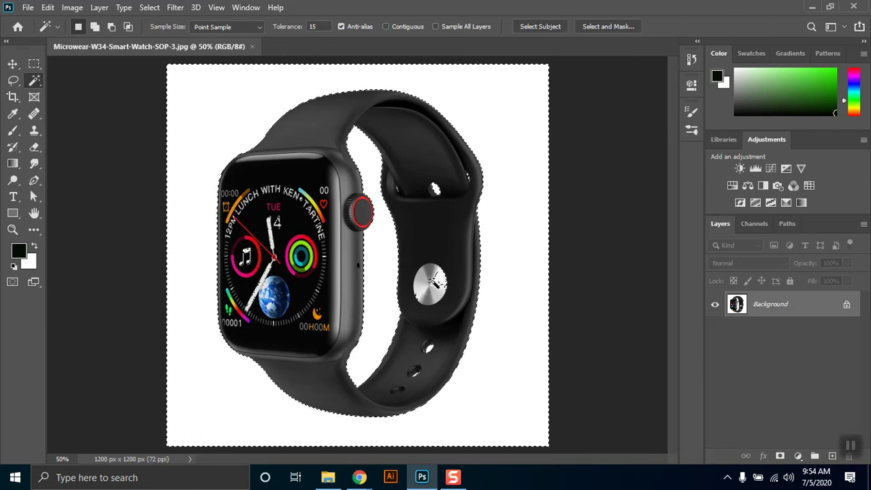
click(35, 63)
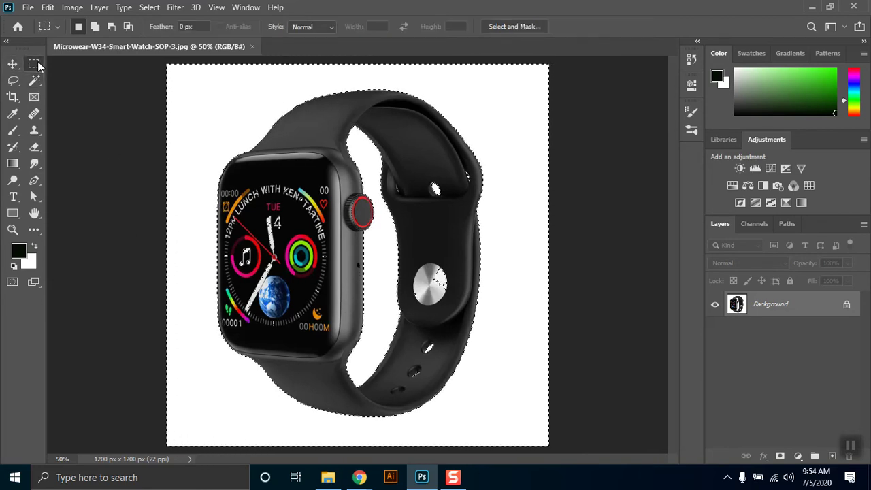
click(106, 73)
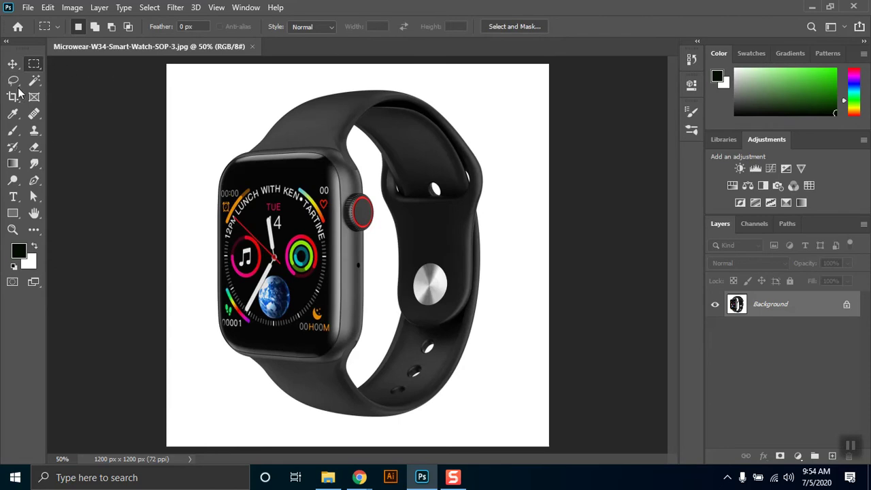
- Activate the Pen tool in Path mode for the watch image
click(31, 183)
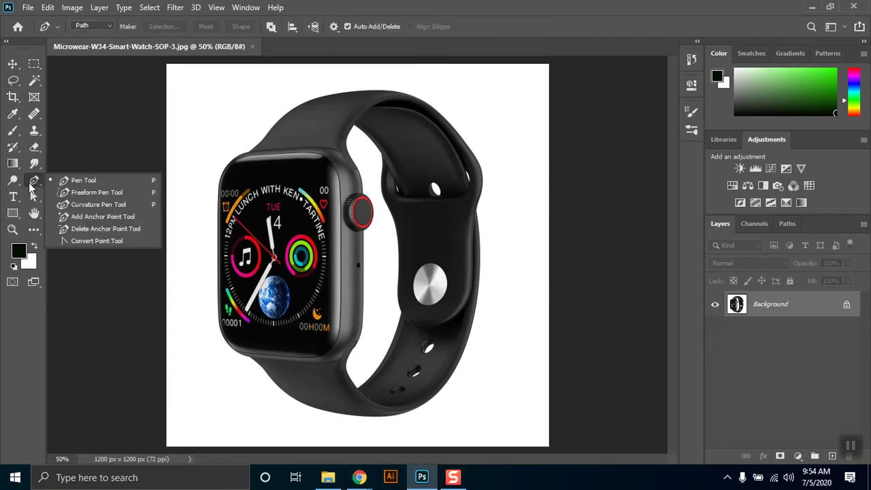
click(81, 183)
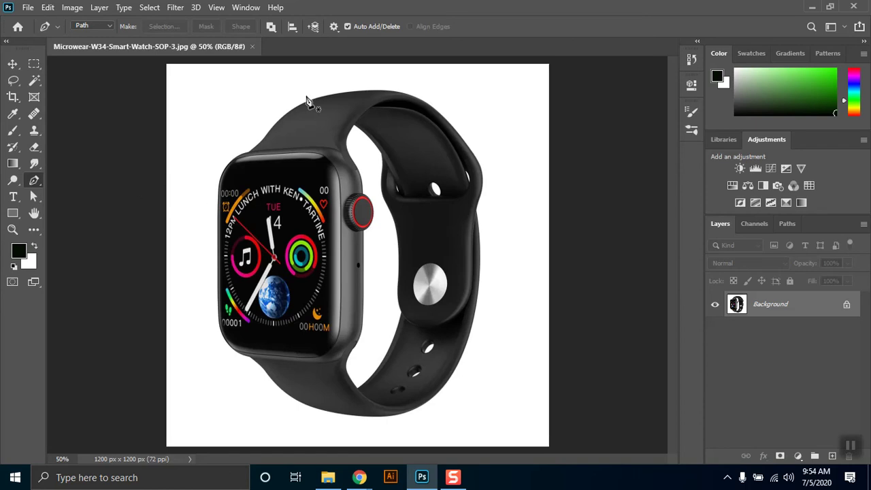
click(35, 81)
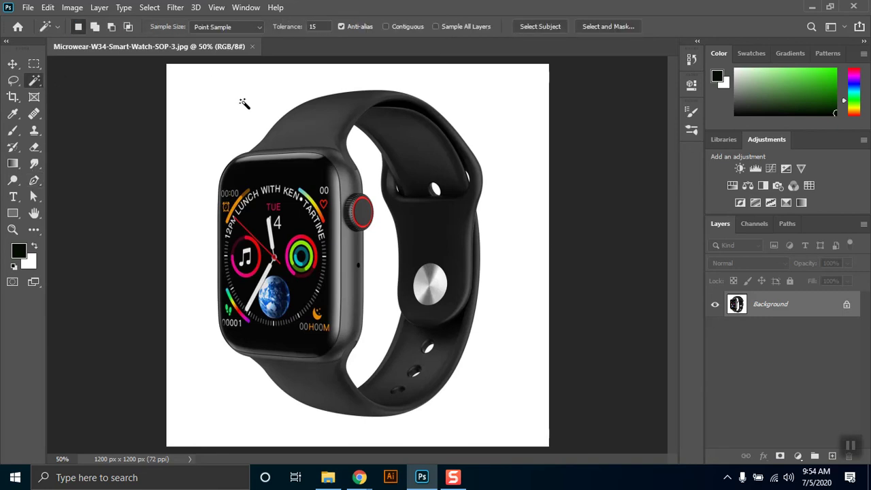
click(34, 181)
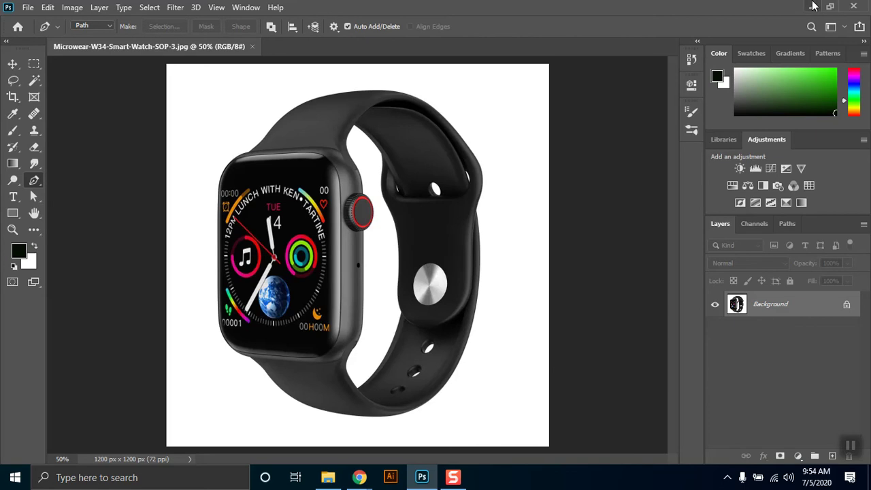
click(812, 7)
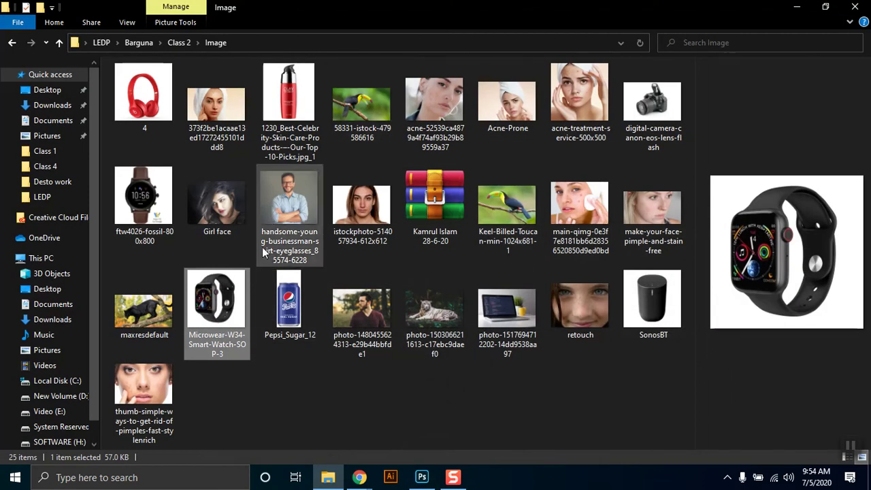
click(366, 314)
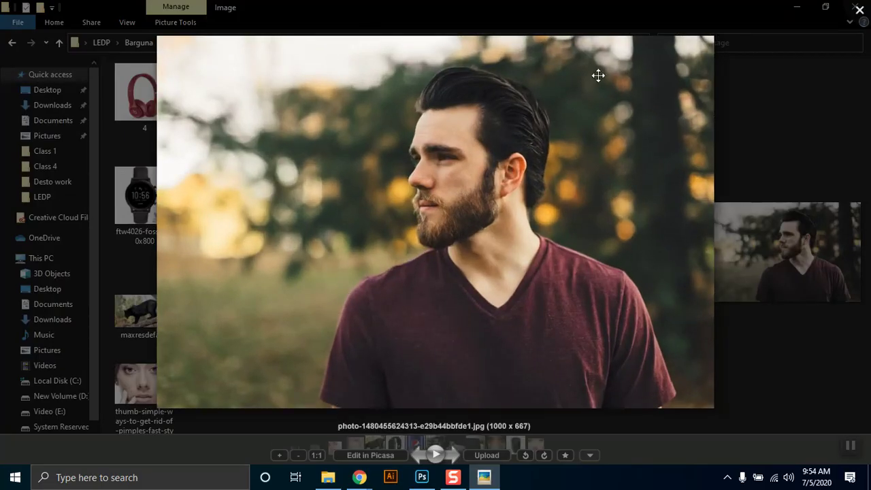
click(860, 9)
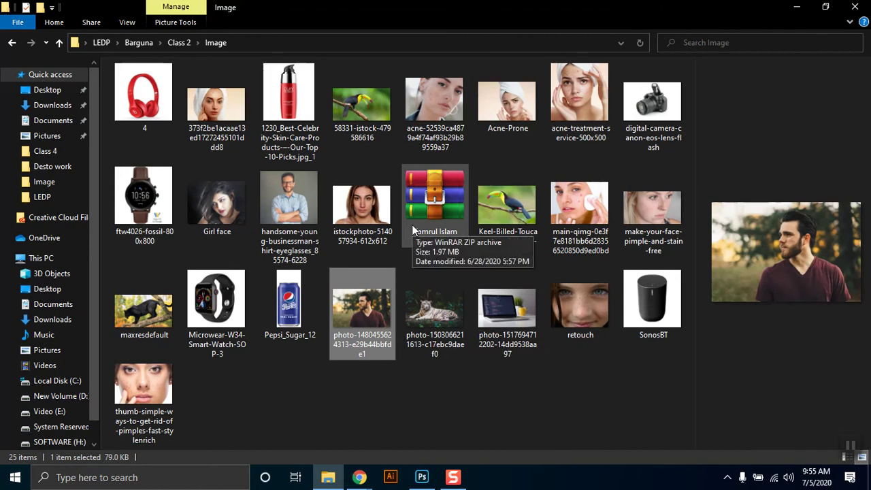
click(145, 323)
double_click(145, 323)
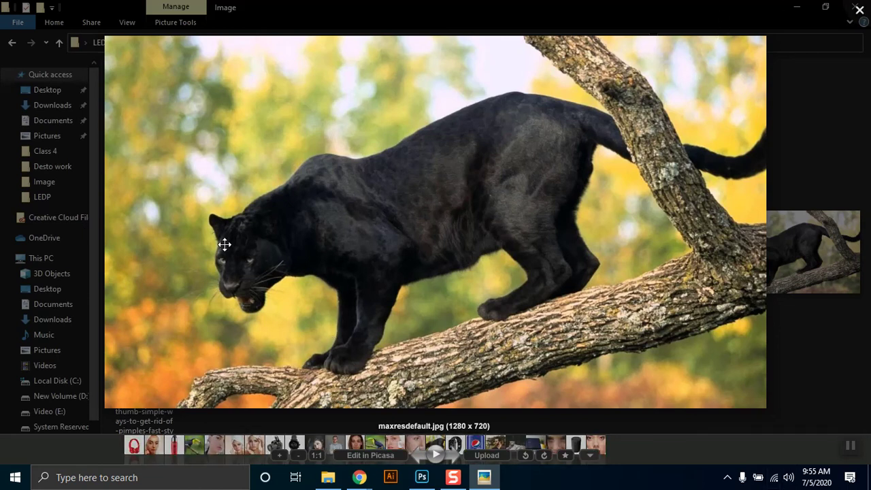
- Close the maxresdefault preview and switch from File Explorer's Class 2 folder back to the watch image in Photoshop
click(855, 7)
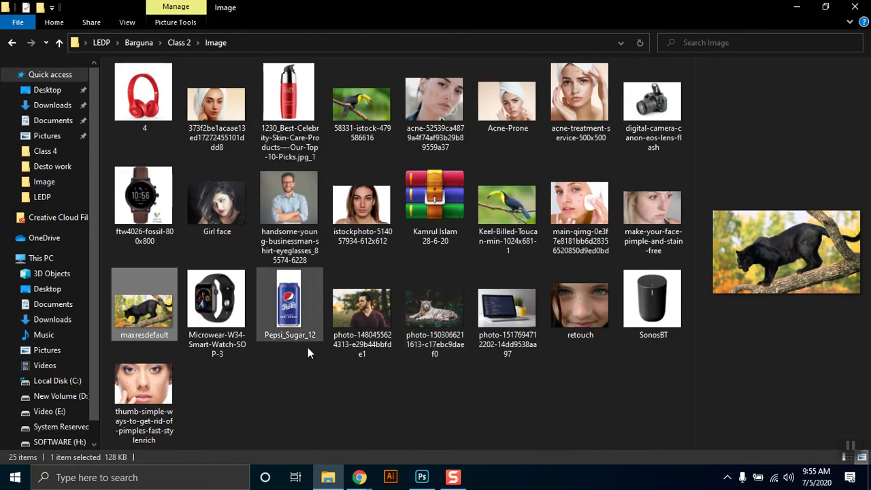
click(179, 43)
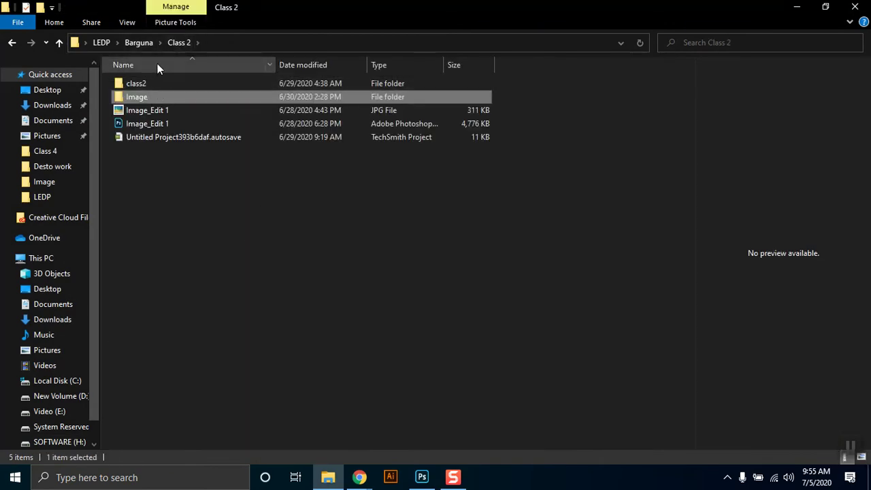
click(794, 7)
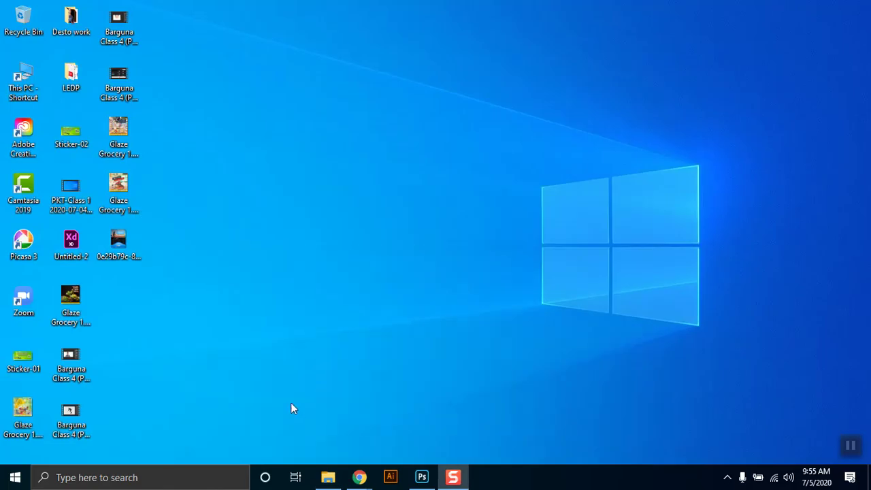
click(422, 477)
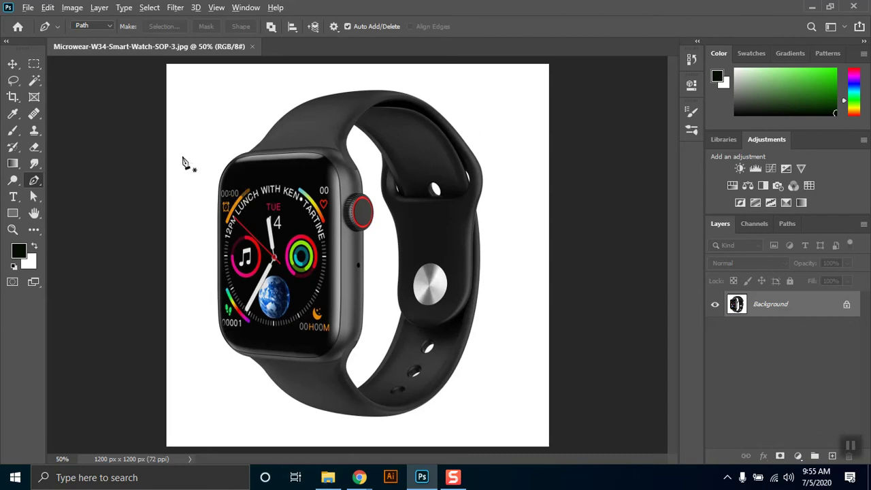
- Magnify the edge where the upper strap meets the watch case to 400% with the Zoom tool
scroll(247, 159, up, 1)
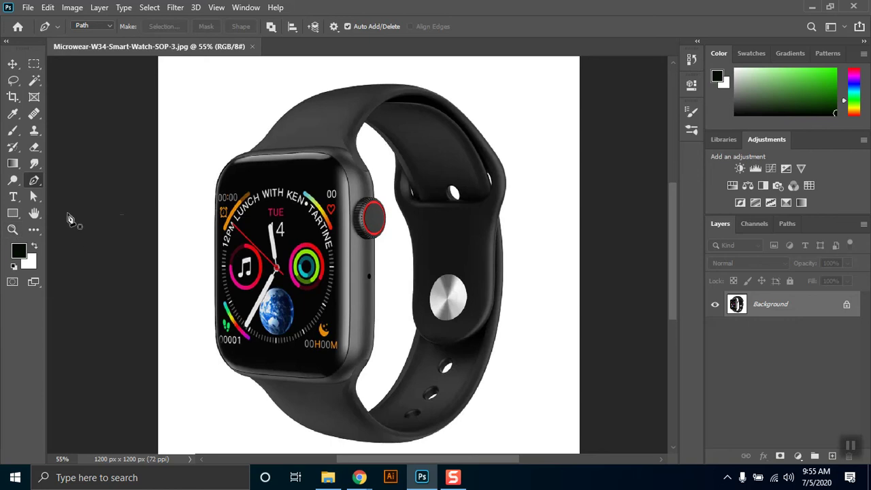
click(11, 231)
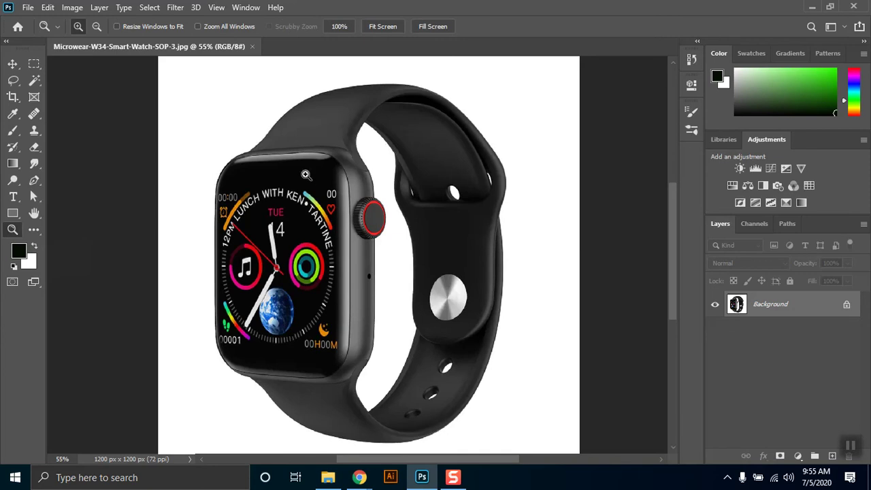
click(296, 141)
click(253, 120)
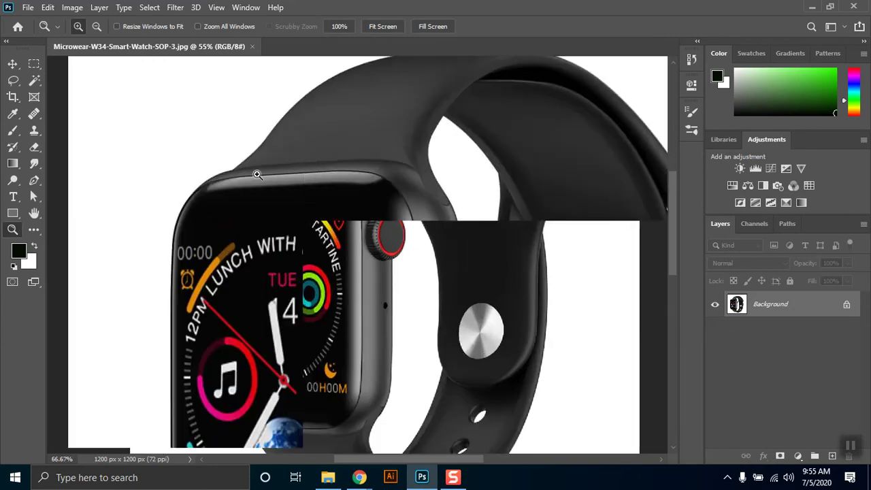
click(269, 161)
click(211, 165)
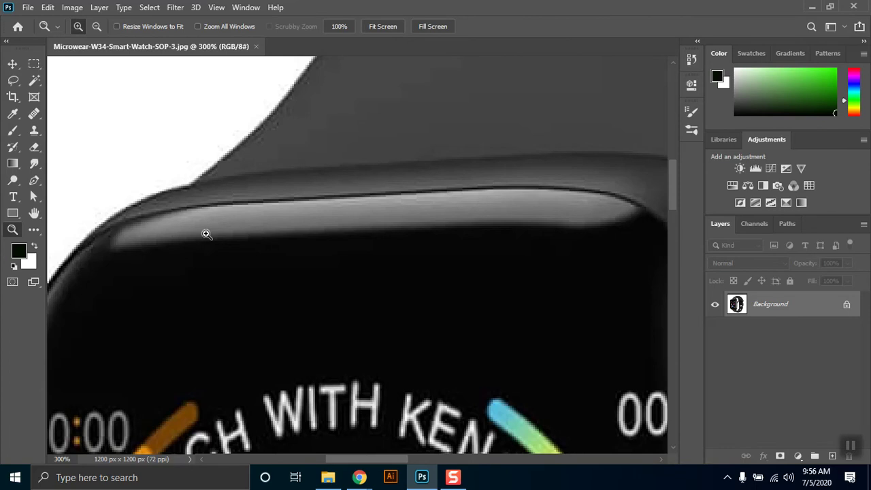
click(176, 156)
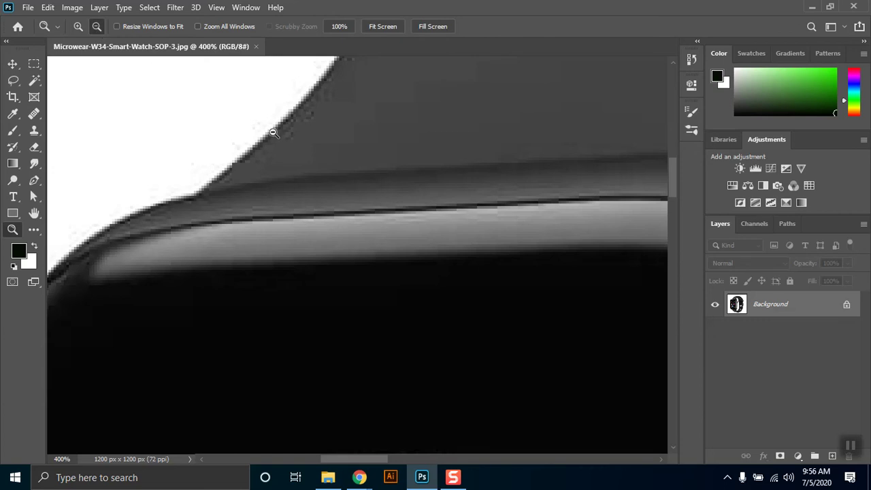
- Zoom the watch image out to 12.5% with the Zoom tool
click(212, 199)
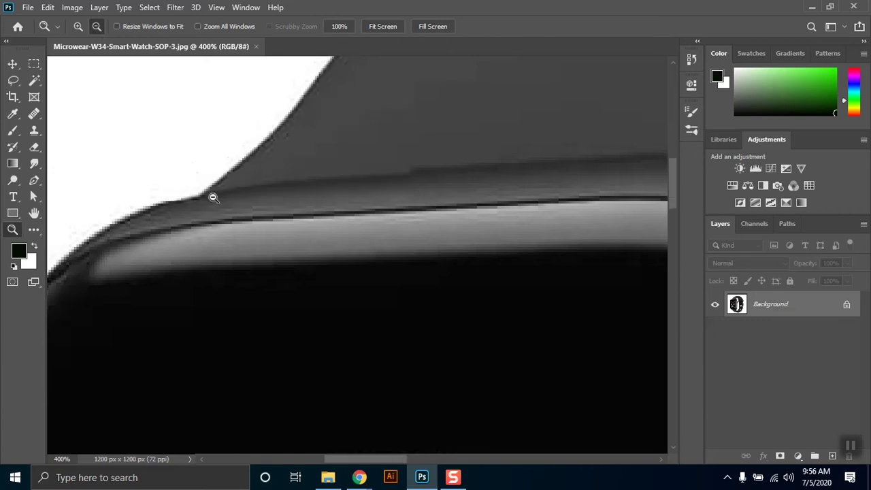
click(213, 198)
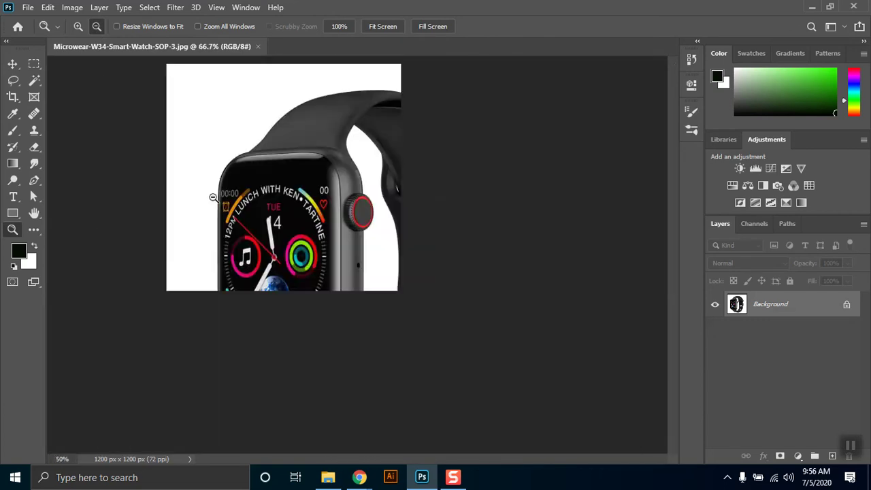
click(290, 196)
click(310, 202)
click(332, 161)
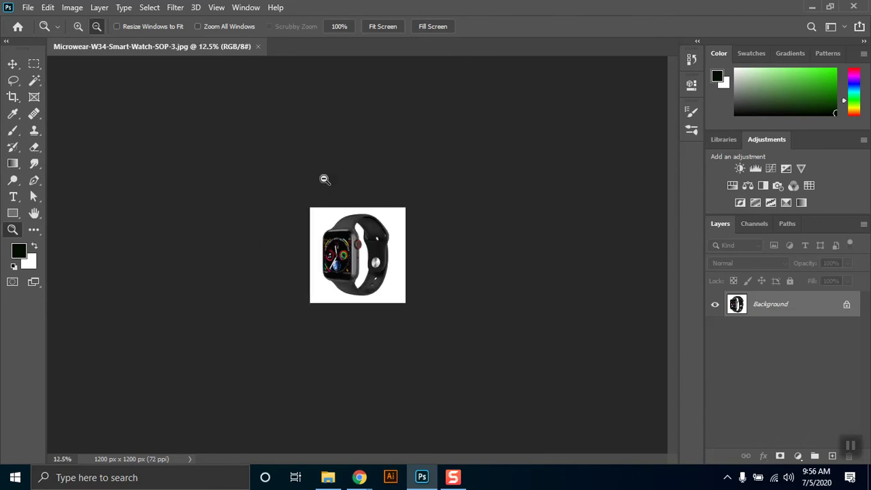
- View the watch image at 100%, fitted to the screen and filling the screen, and enter a zoom level of 100%
click(347, 25)
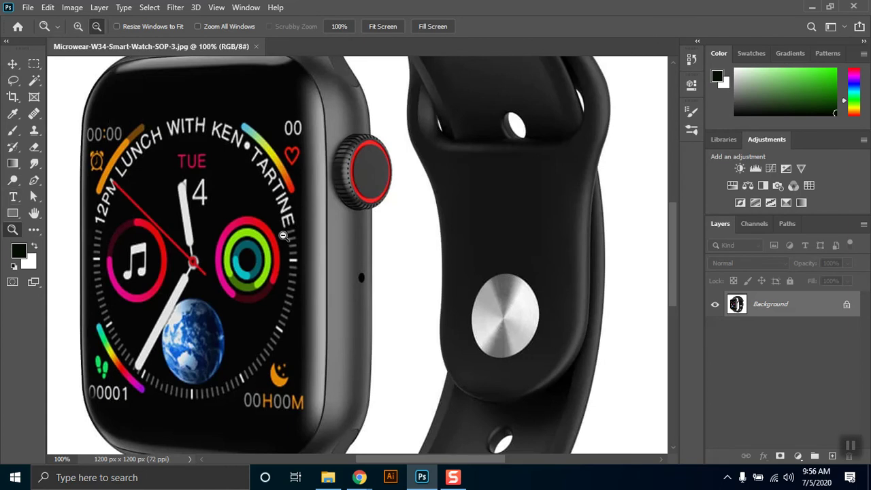
click(383, 27)
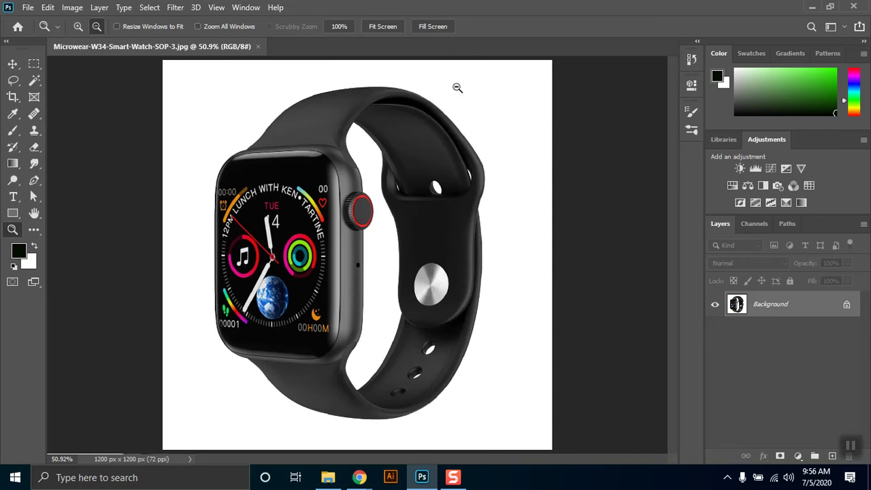
click(433, 26)
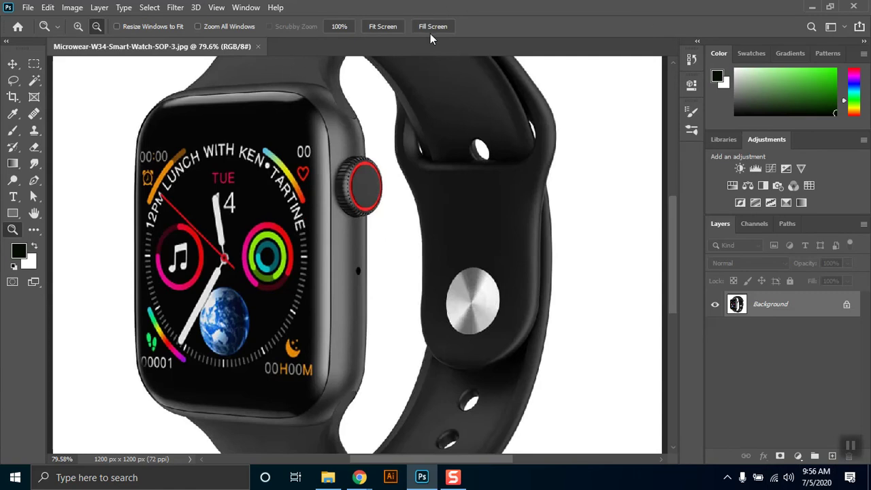
click(54, 459)
text(100)
key(Return)
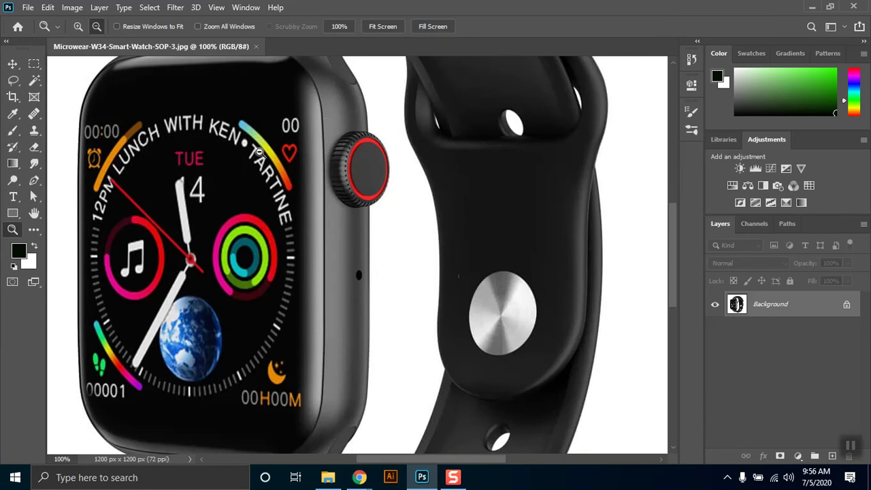
- Magnify the strap's metal button to pixel level to examine its edge, and fit the whole watch image on screen
click(78, 26)
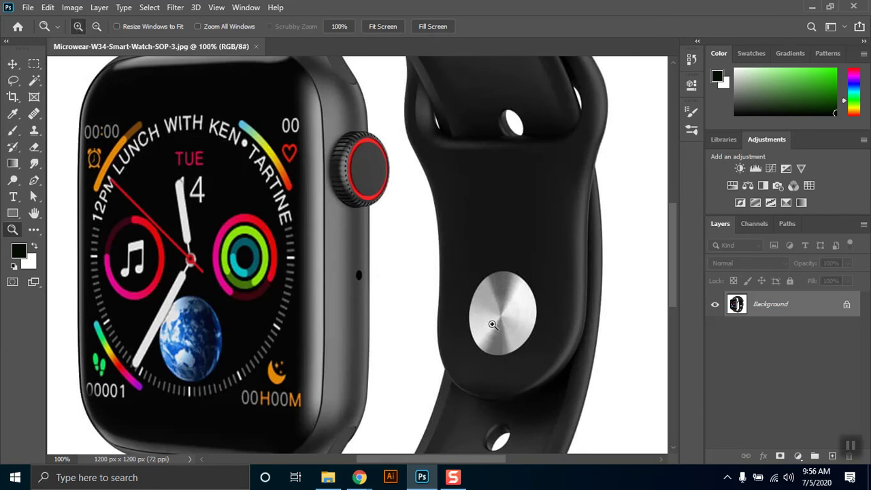
click(482, 300)
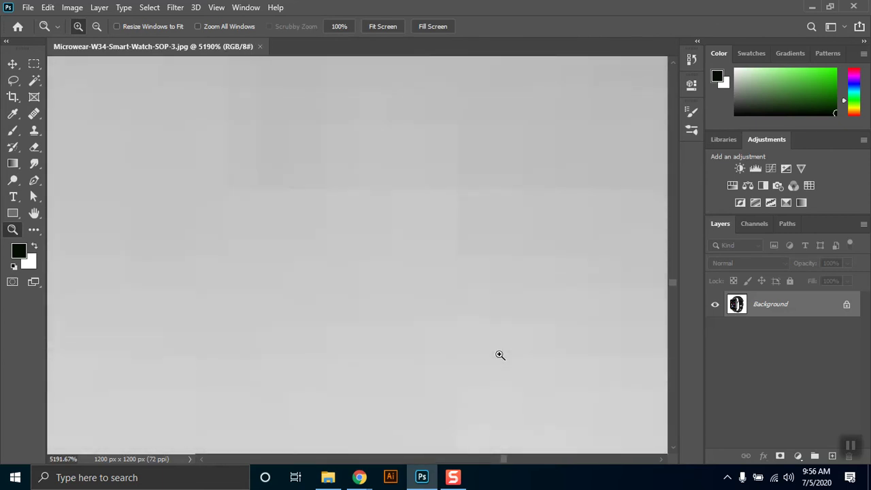
scroll(499, 355, down, 4)
scroll(499, 355, down, 4)
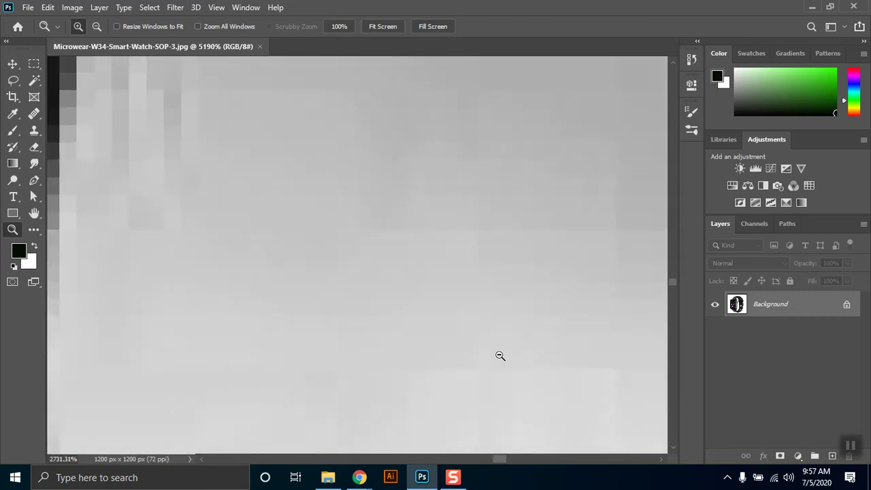
scroll(500, 356, down, 4)
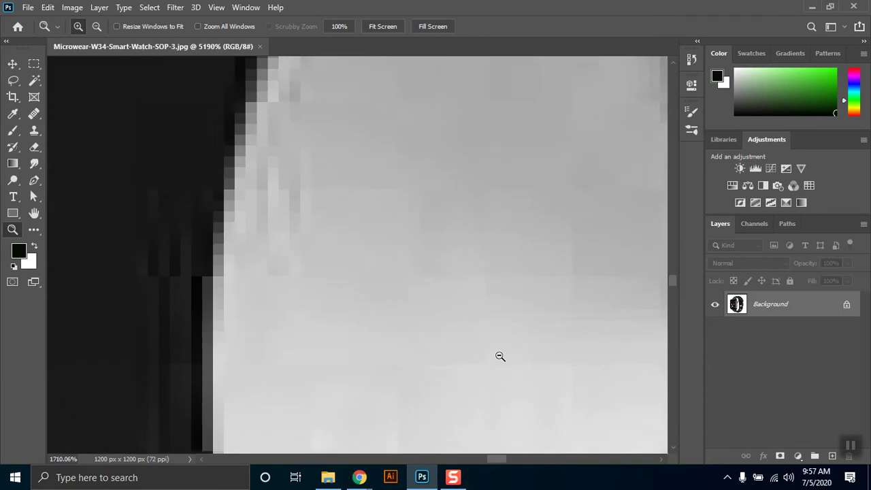
scroll(500, 356, down, 1)
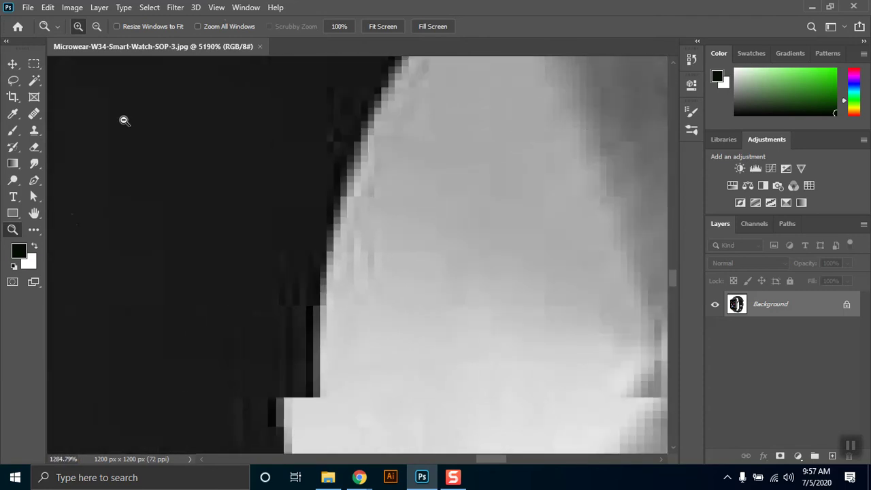
scroll(390, 28, down, 6)
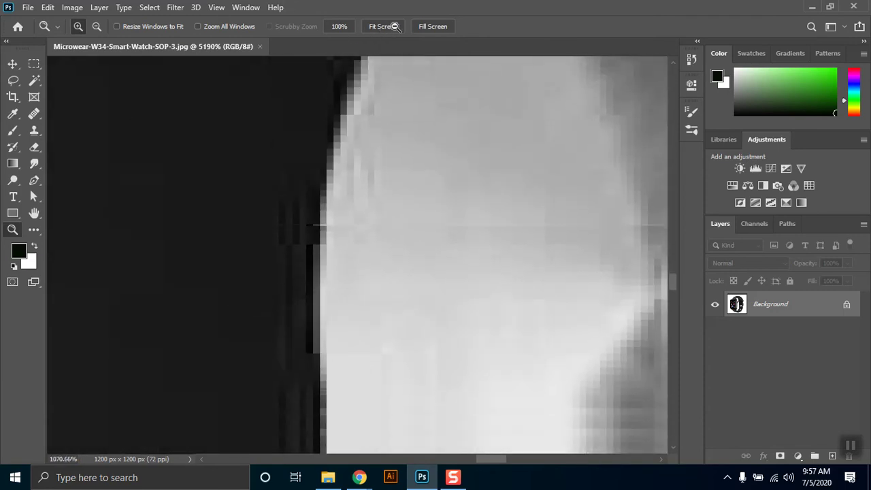
scroll(394, 26, down, 8)
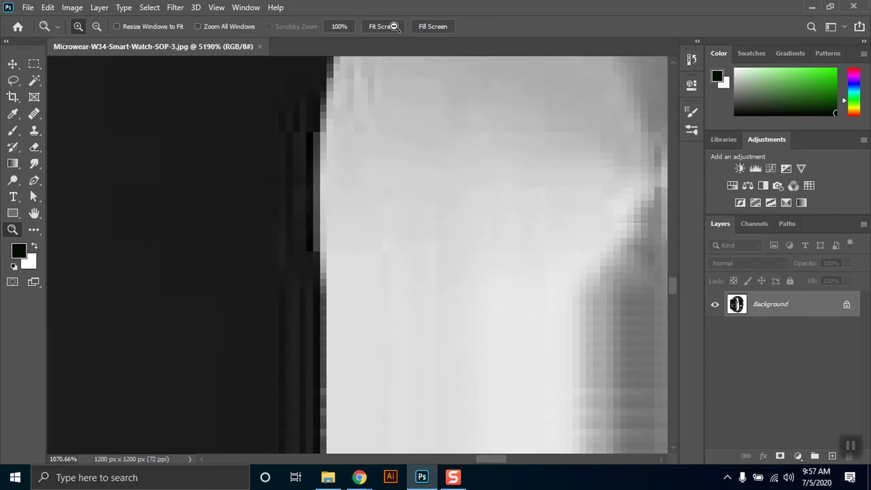
scroll(394, 26, down, 8)
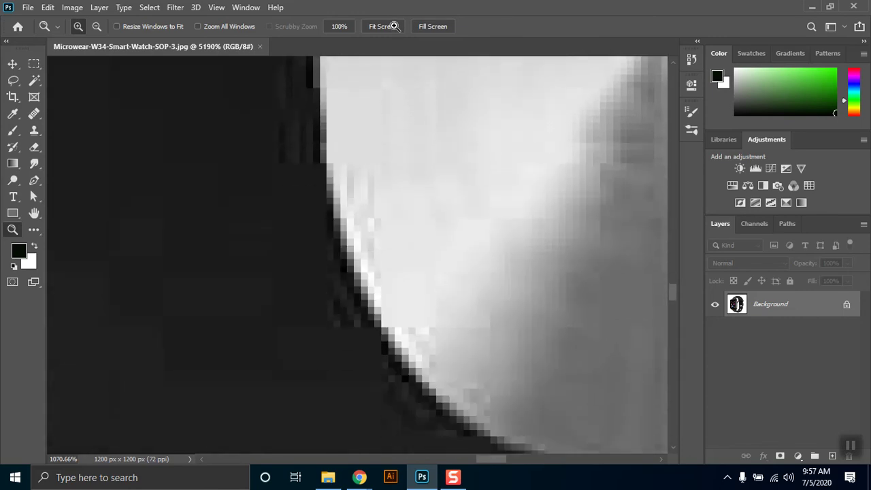
scroll(393, 26, down, 8)
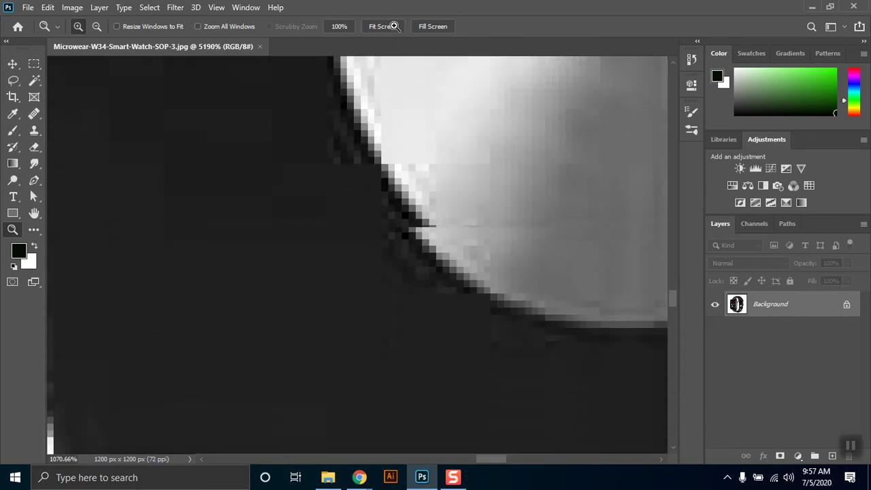
scroll(394, 26, down, 8)
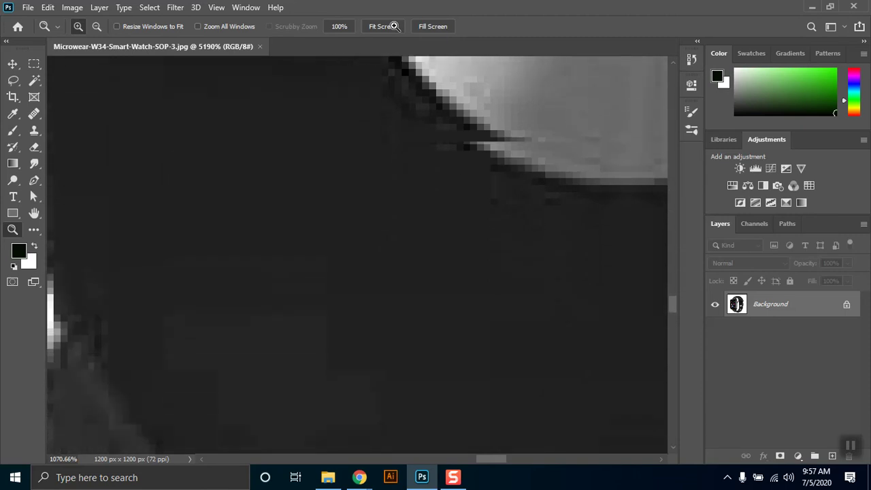
scroll(394, 26, down, 8)
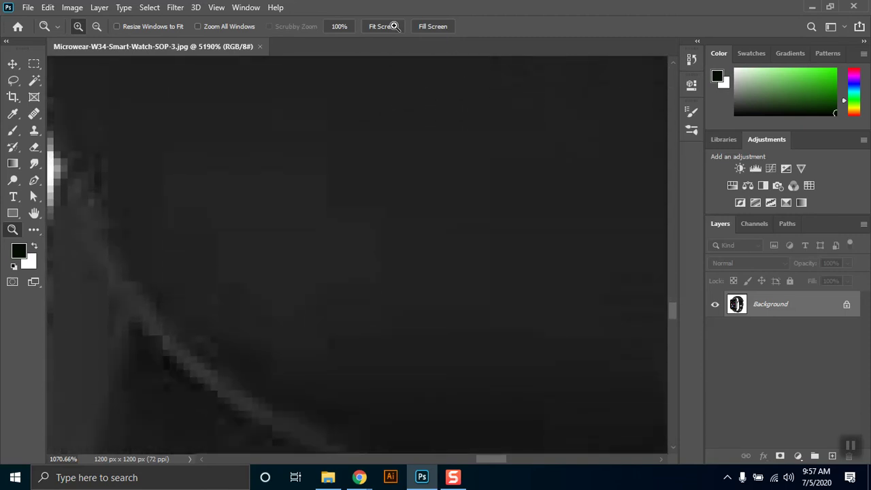
click(382, 26)
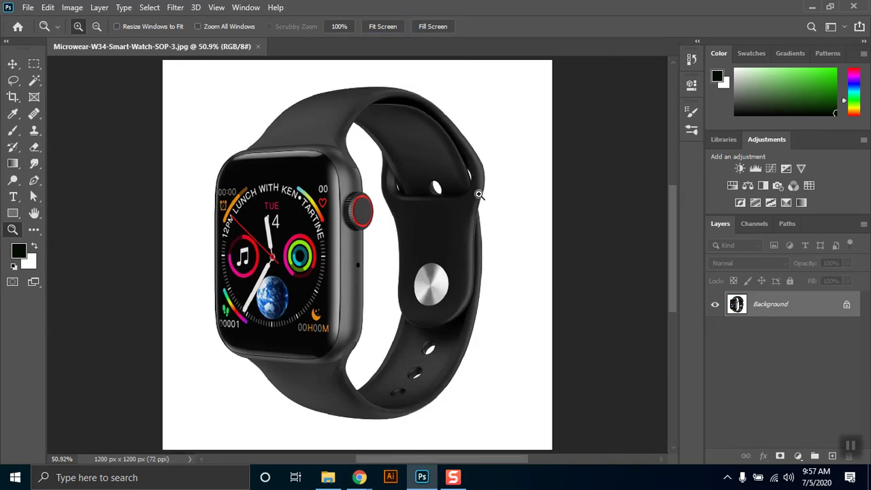
- Inspect the strap loop at 300% and at 100%, then fit the whole image on screen and set the Zoom tool to zoom out
click(480, 195)
click(451, 200)
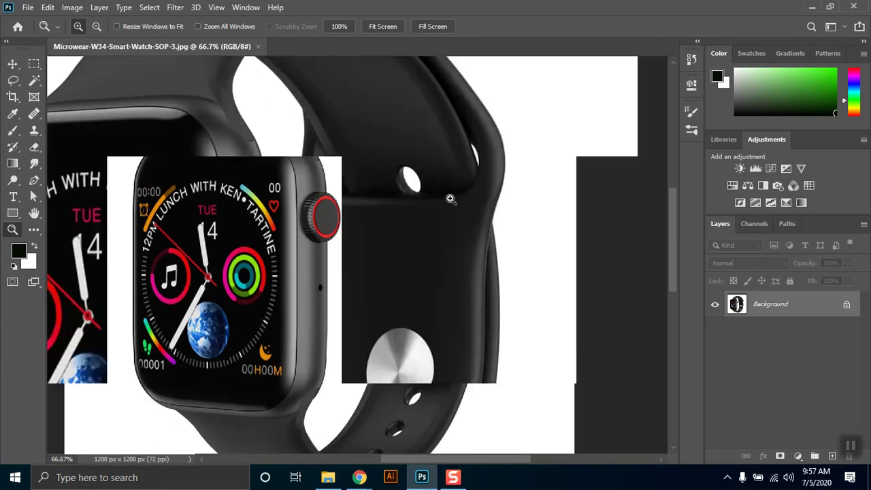
click(454, 145)
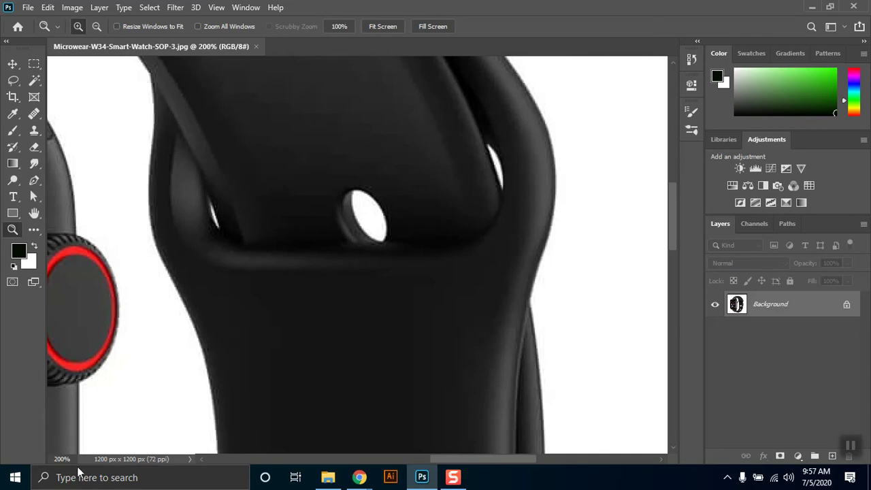
click(504, 139)
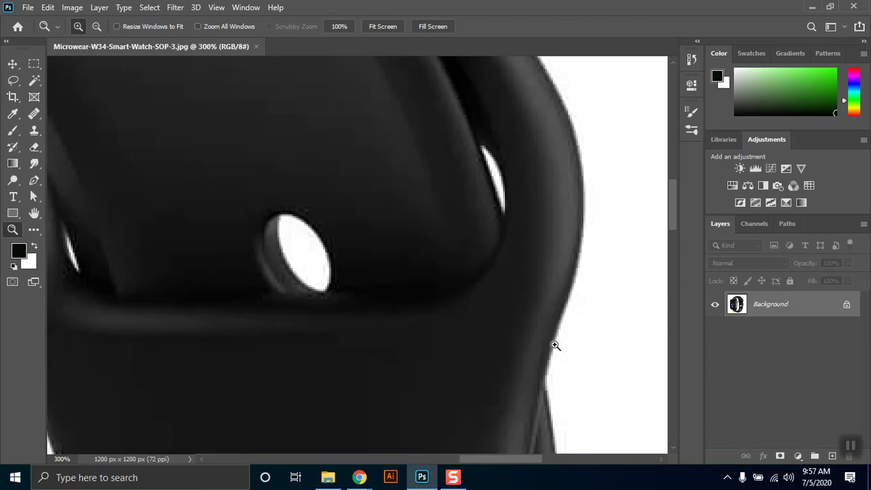
click(336, 26)
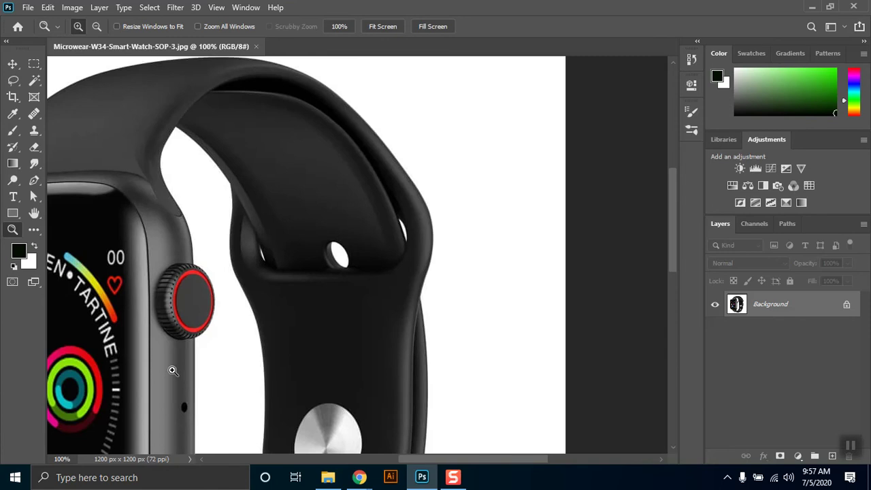
click(394, 26)
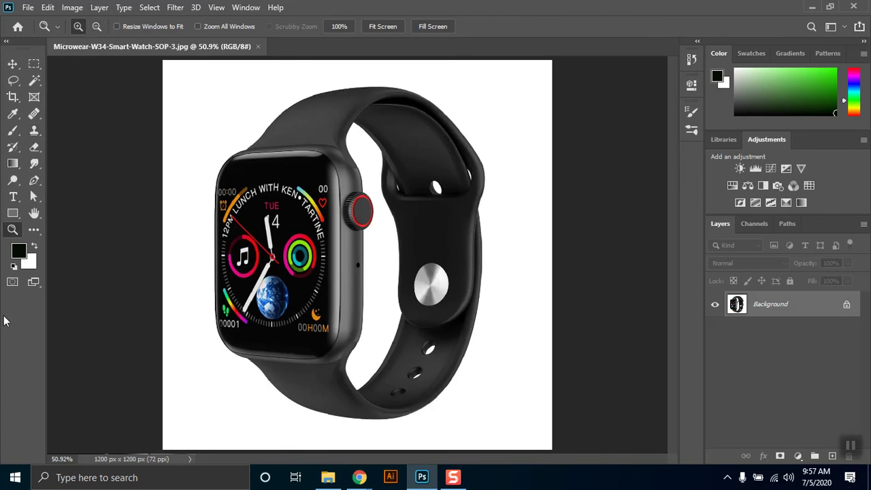
click(97, 26)
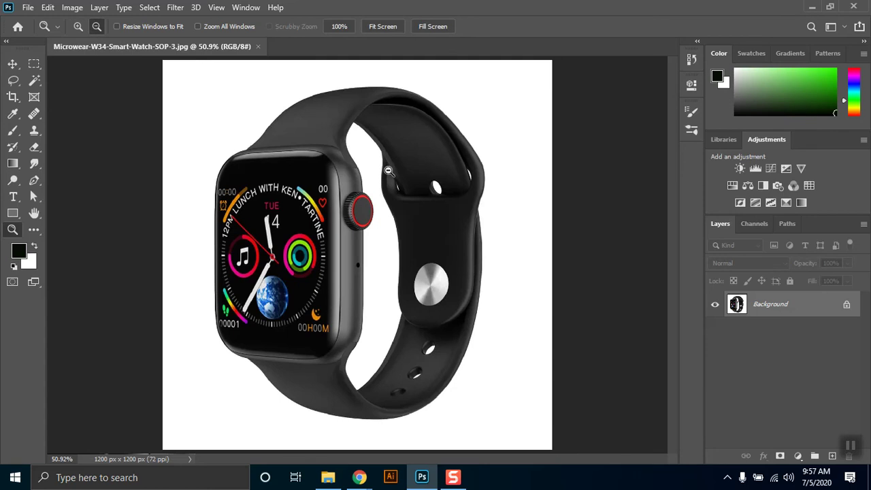
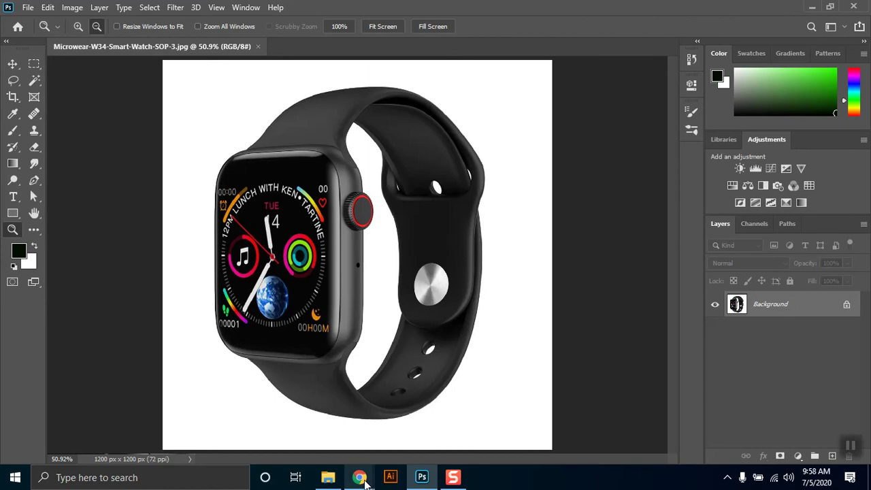
- Magnify the watch image in stages to 300% and zoom it back out to 50%
mouse_move(362, 482)
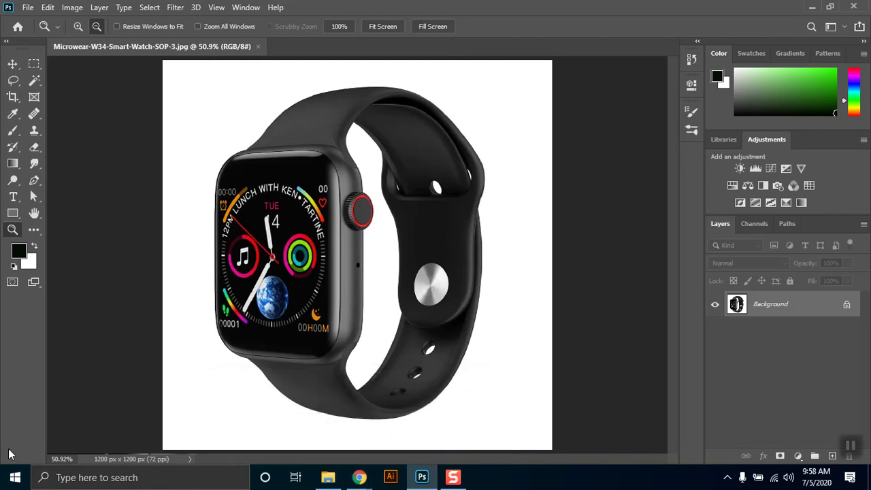
key(ctrl+plus)
key(ctrl+plus)
key(ctrl+plus)
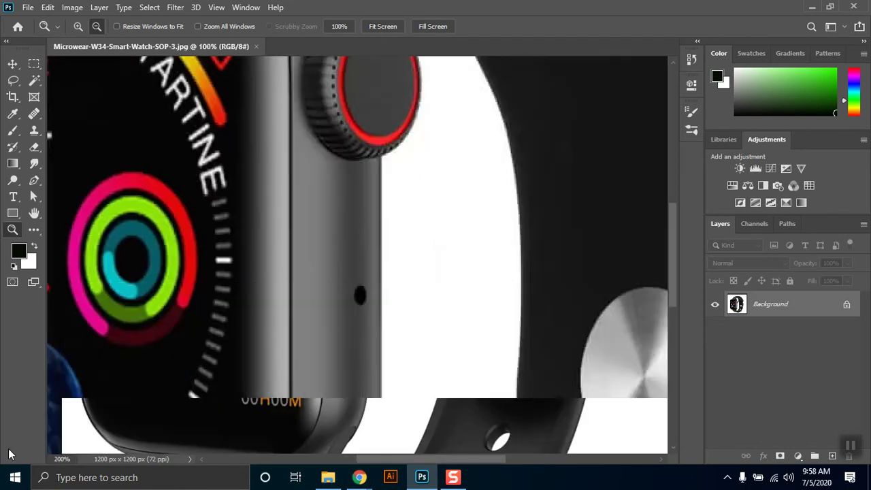
key(ctrl+plus)
key(ctrl+minus)
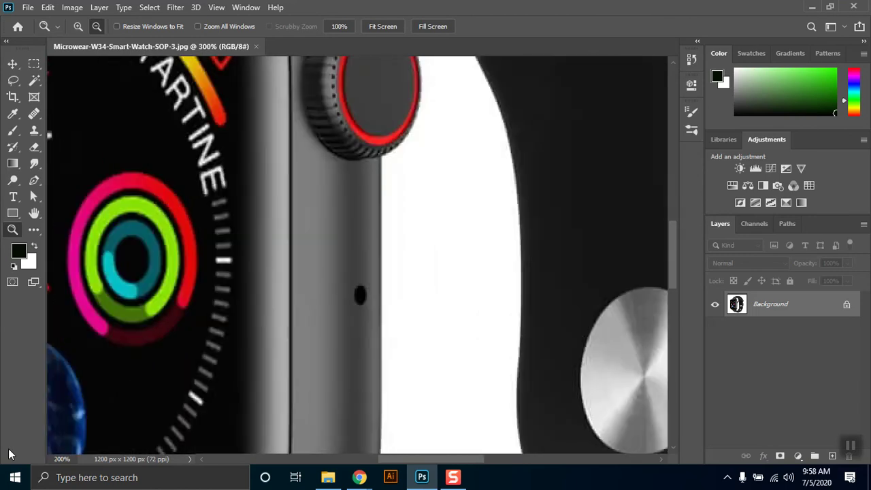
key(ctrl+minus)
key(ctrl+minus)
key(ctrl+minus)
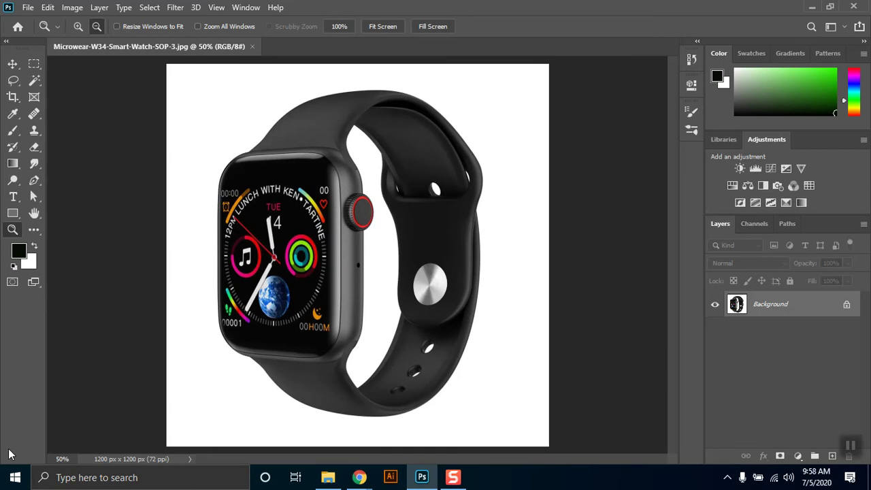
key(ctrl+minus)
key(ctrl+plus)
key(ctrl+plus)
key(ctrl+minus)
- Add the horizontal text Ctrl + "+" in the white area at the watch image's lower-left corner
click(14, 196)
right_click(15, 196)
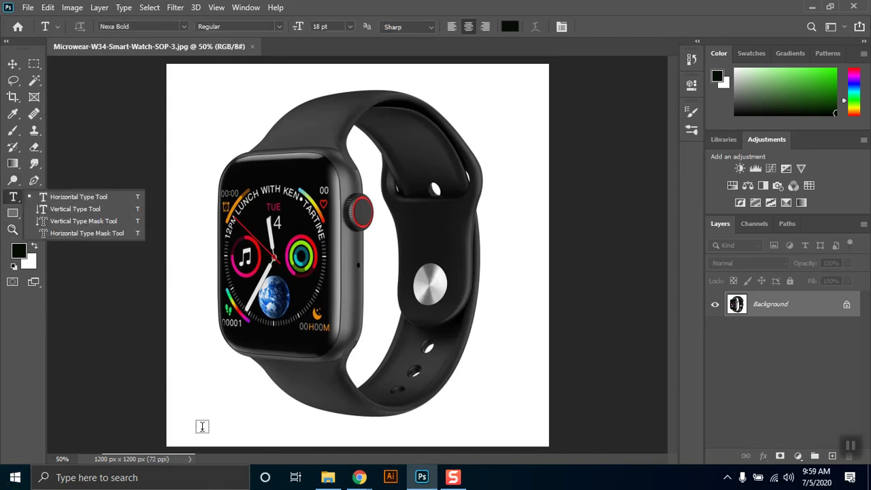
click(199, 412)
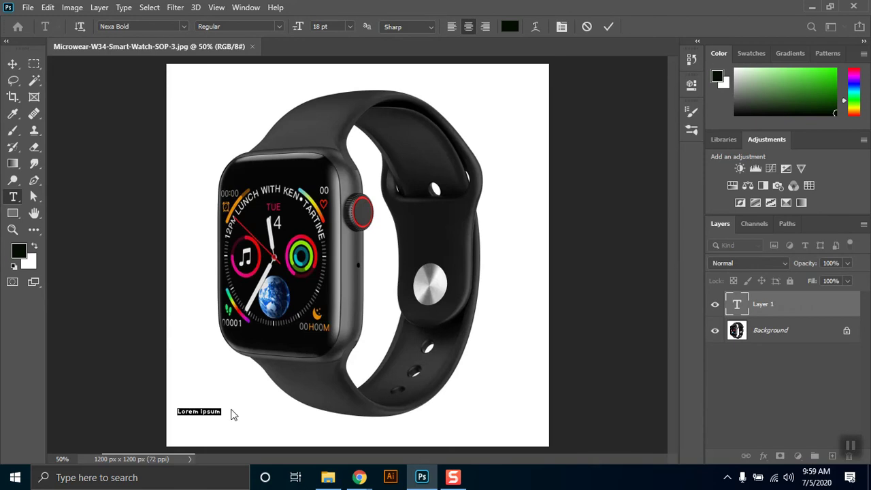
text(S)
text(trl)
text( +)
text( +)
text("+)
text(")
- Set the whole caption to 72 pt and move it fully inside the image's lower-left corner, leaving room for a second line
key(ctrl+a)
click(347, 26)
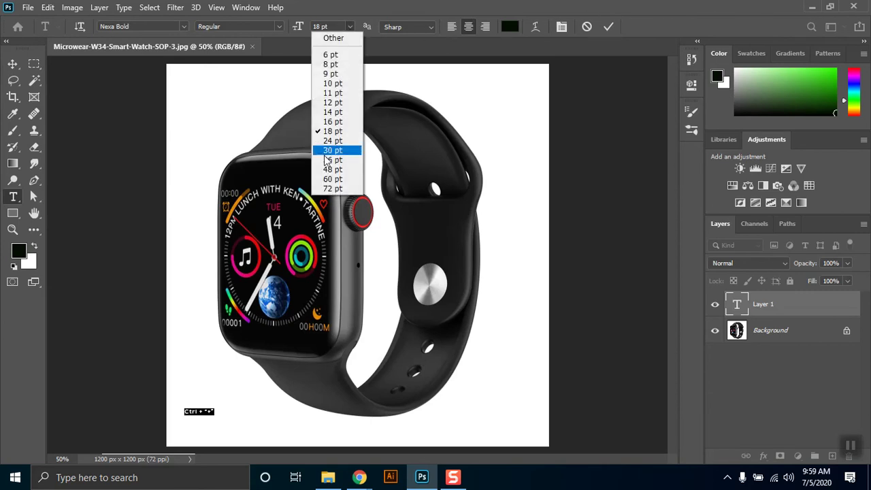
click(330, 188)
click(12, 63)
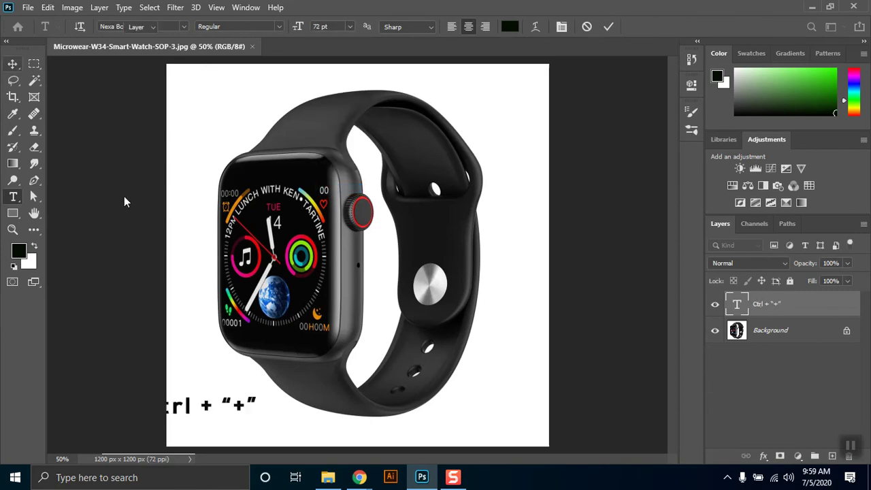
drag(240, 414, 274, 430)
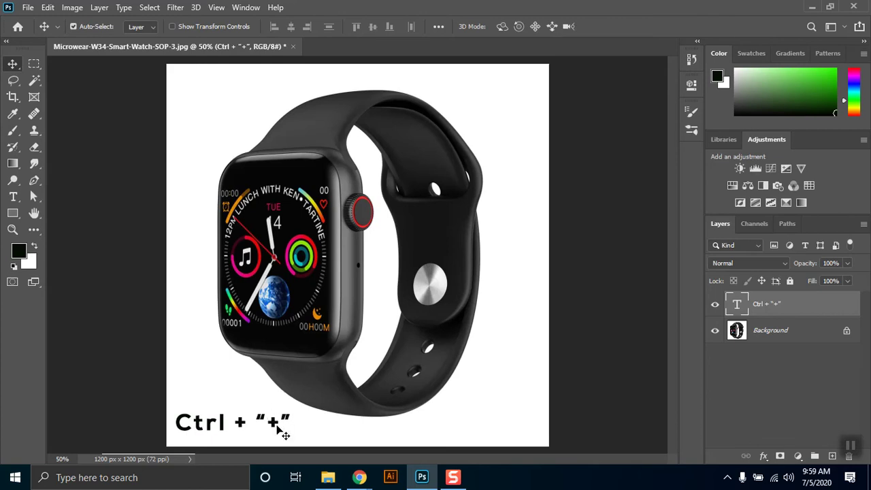
drag(279, 432, 281, 416)
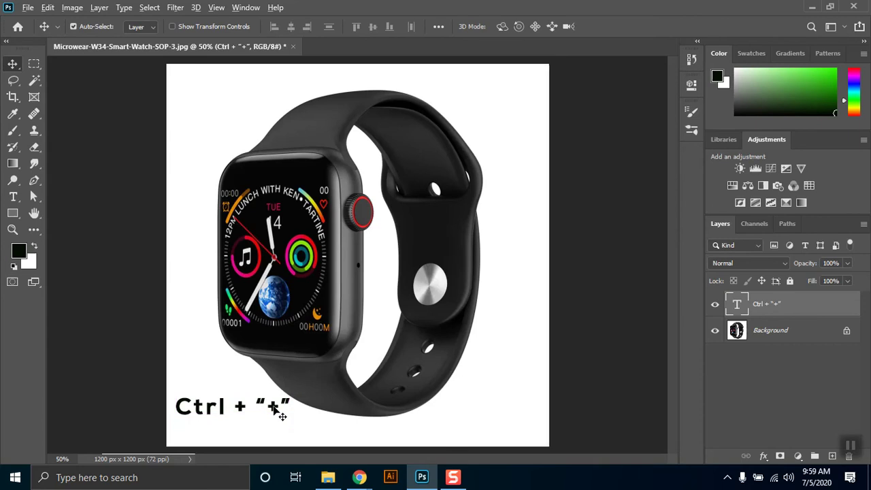
- Duplicate the caption directly below the original and change the copy to read Ctrl + "-"
drag(277, 407, 273, 431)
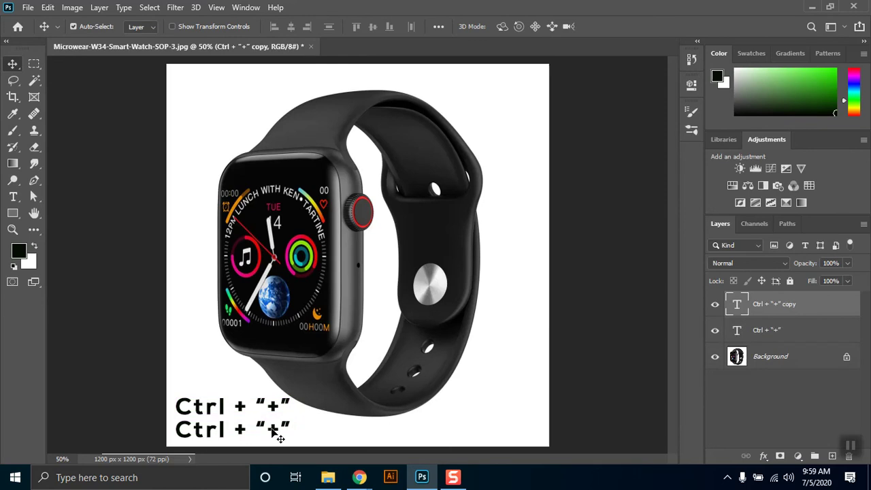
key(t)
click(273, 429)
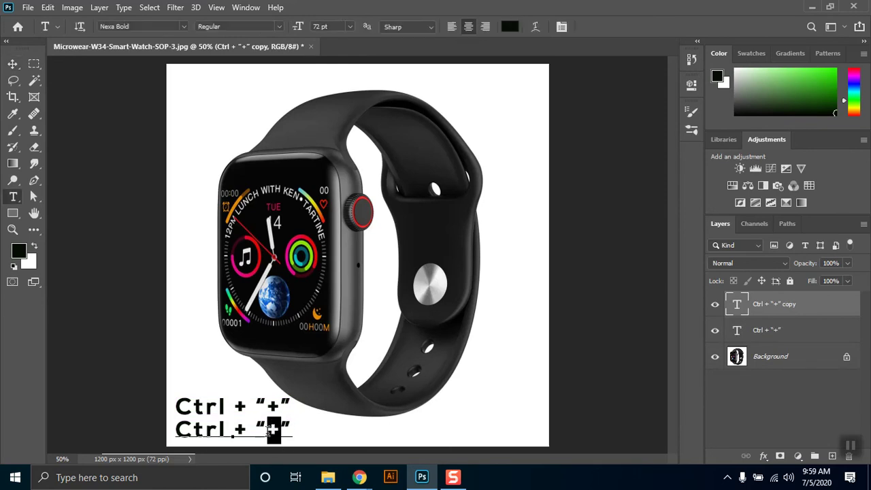
key(BackSpace)
text(-)
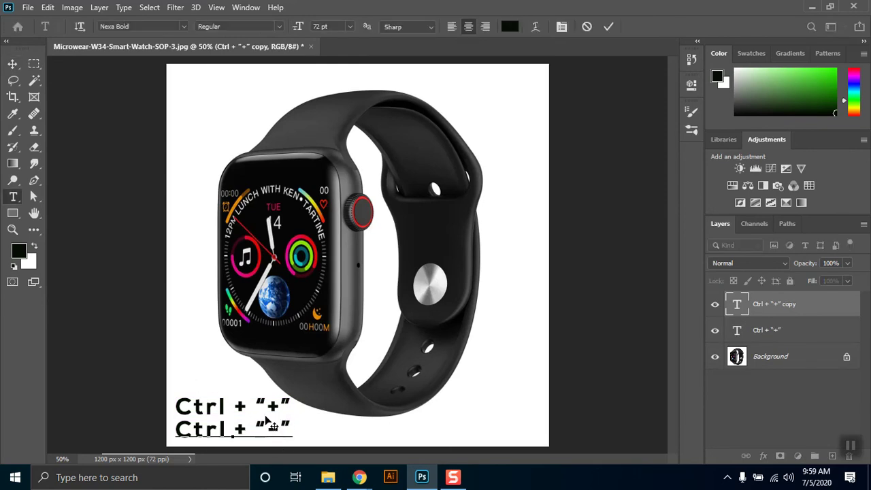
click(13, 64)
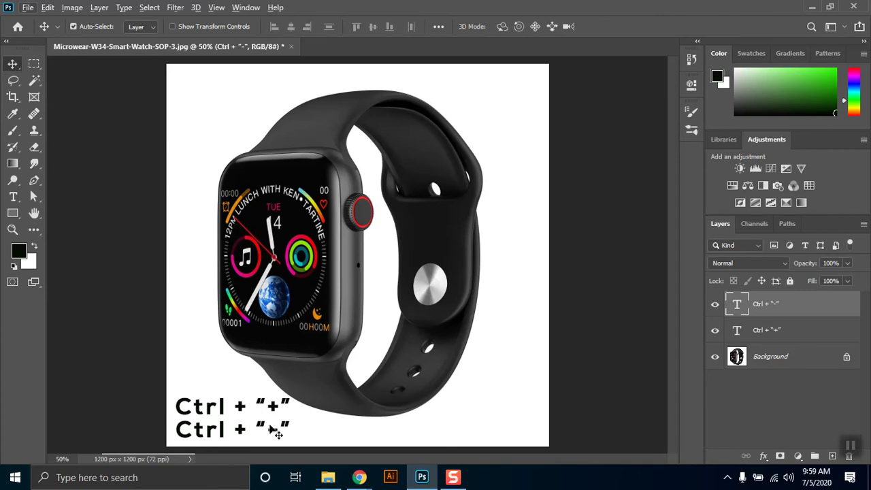
right_click(516, 402)
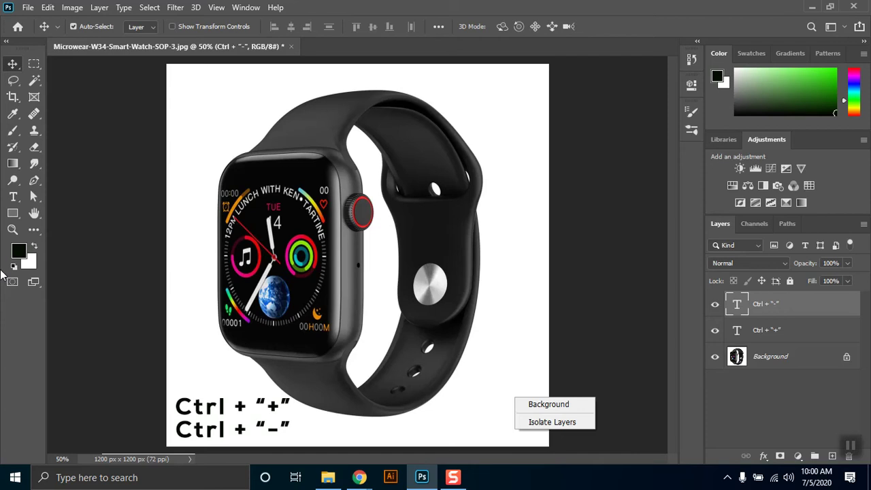
click(553, 369)
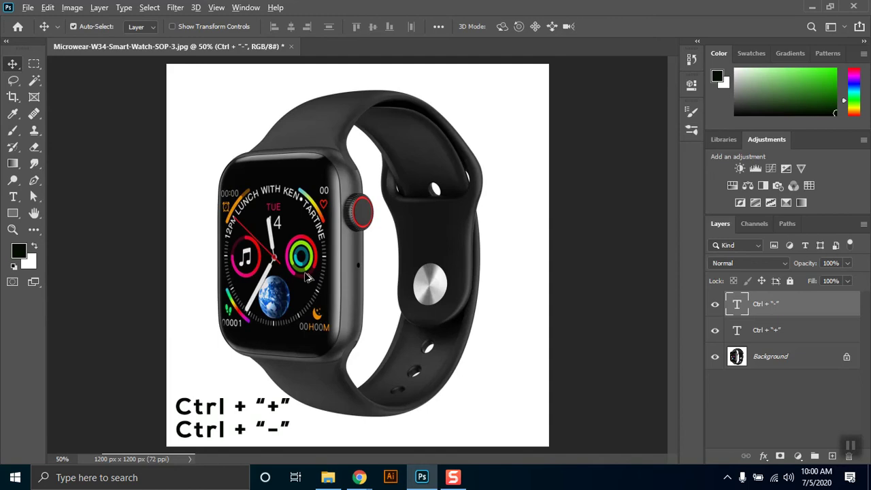
- Zoom the captioned image out to about 28% and in to about 107%, view its lower part, and fit it on screen
key(ctrl+minus)
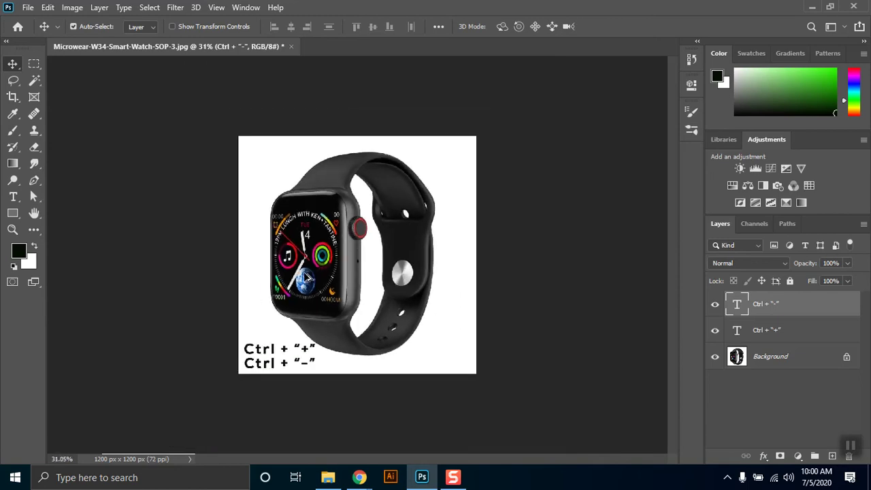
key(ctrl+minus)
key(ctrl+plus)
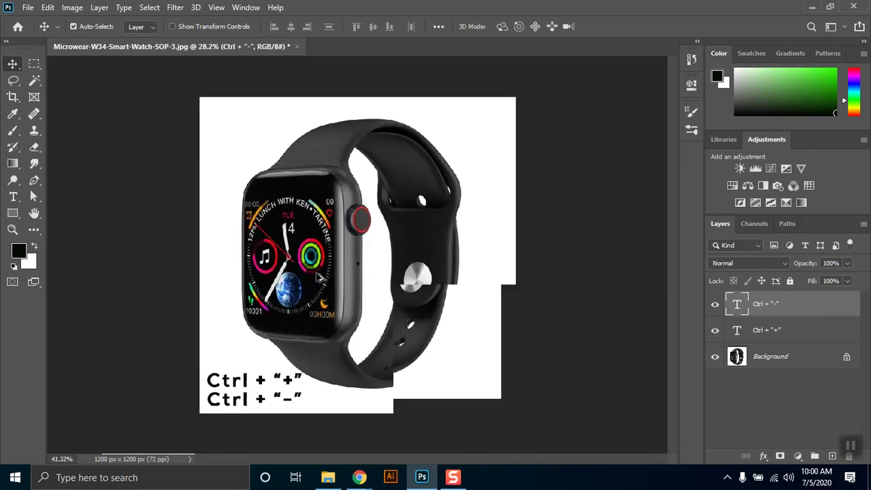
key(ctrl+plus)
key(ctrl+plus)
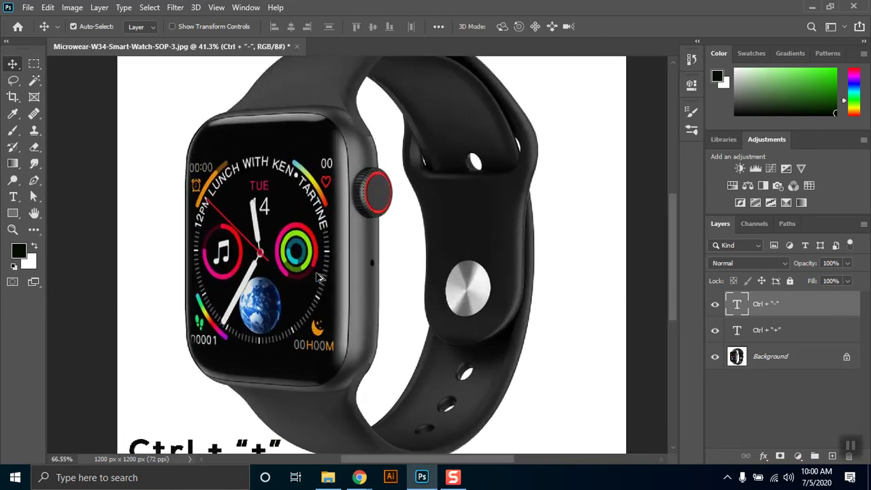
scroll(320, 277, up, 3)
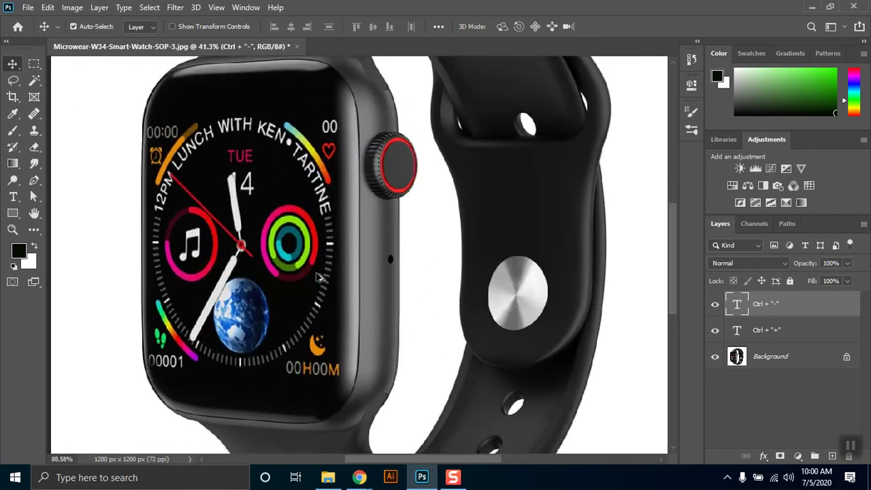
scroll(320, 277, up, 1)
scroll(228, 231, down, 2)
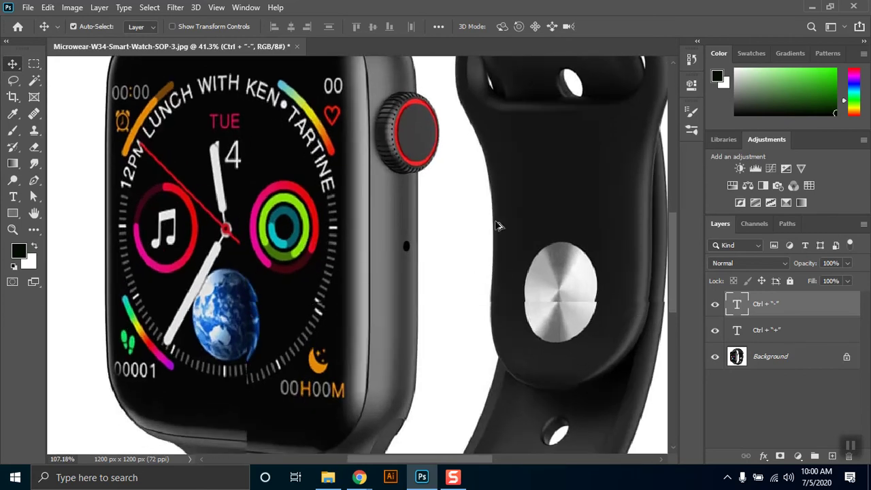
scroll(228, 232, down, 3)
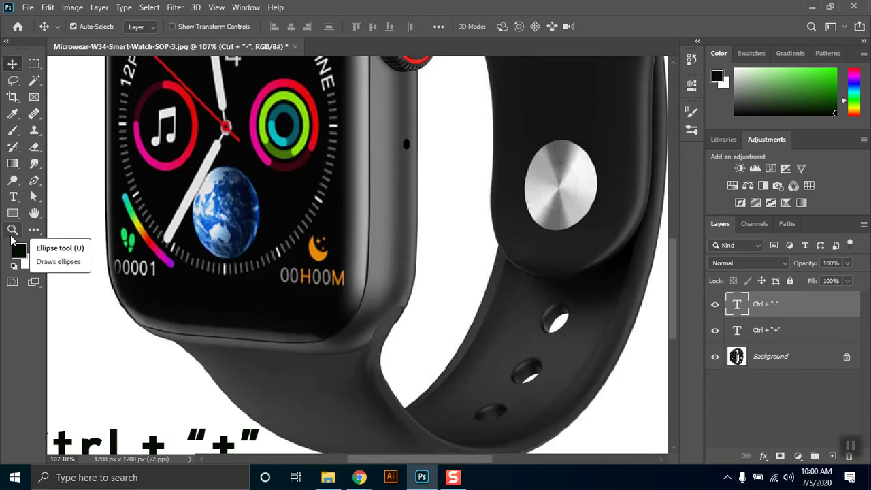
click(13, 231)
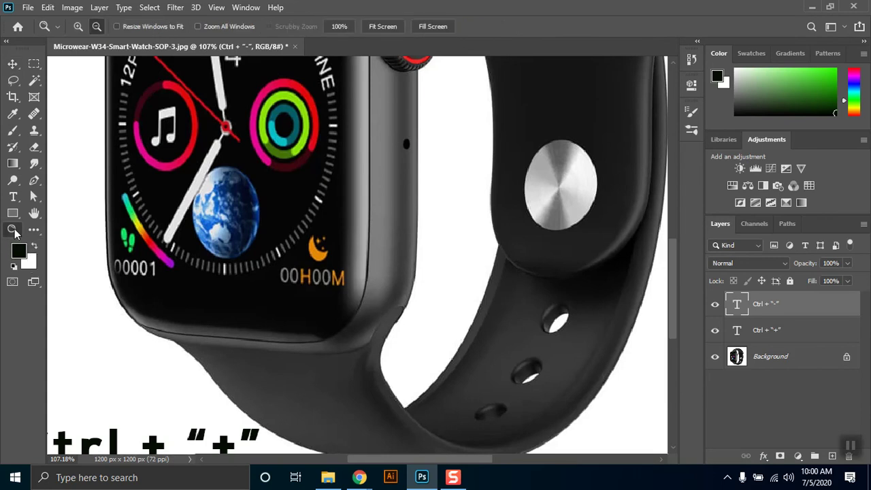
click(399, 26)
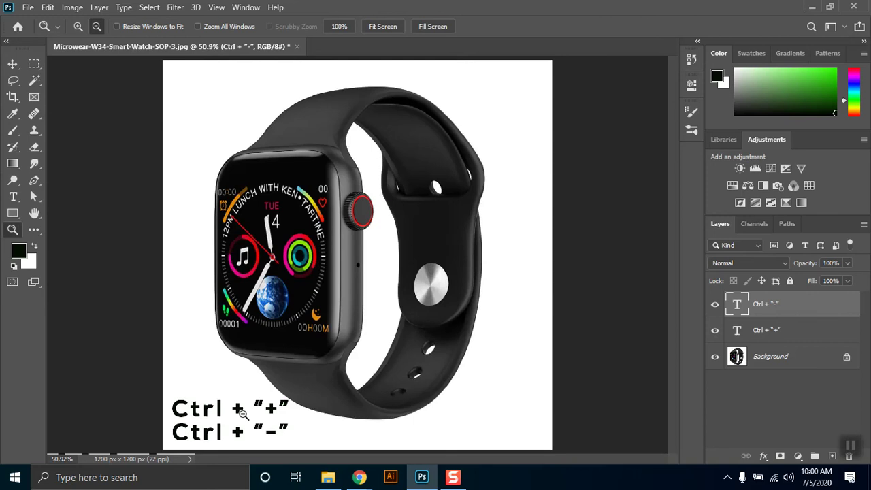
- Switch to the Google Meet window in Chrome to check the meeting, and return to Photoshop
mouse_move(360, 479)
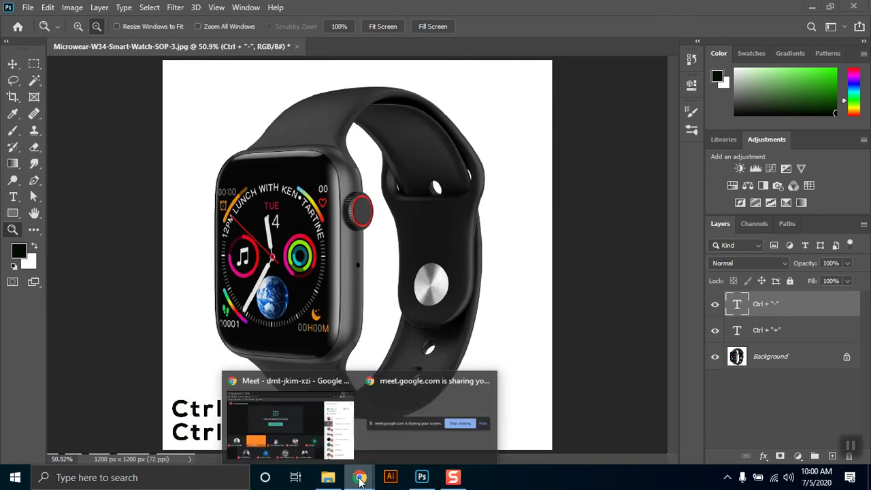
click(326, 452)
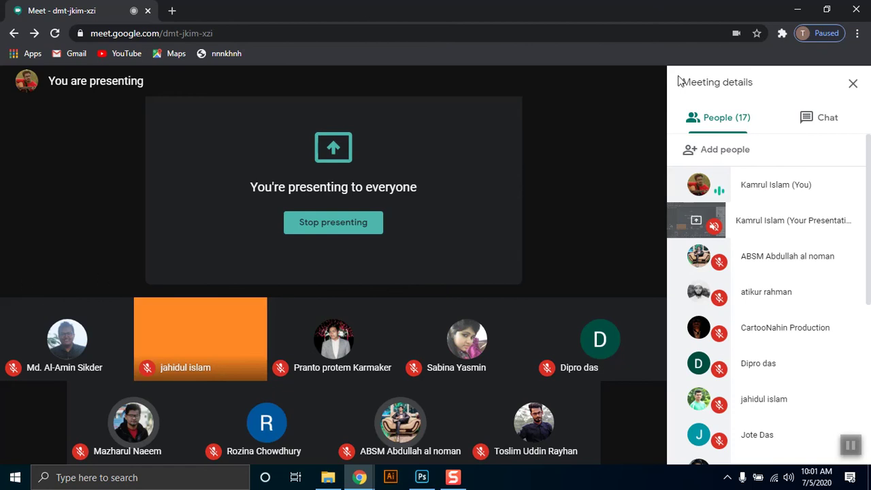
click(797, 5)
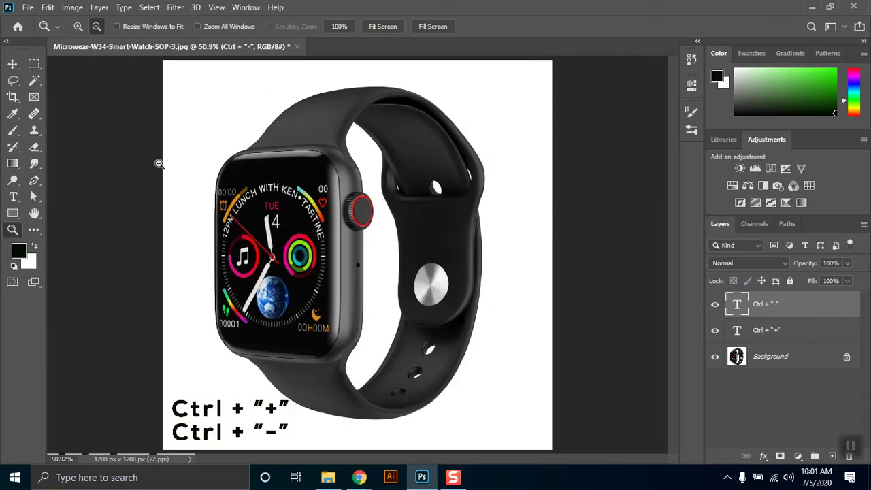
- Start a Pen tool path at the point where the upper strap meets the watch case's upper-left corner
click(35, 184)
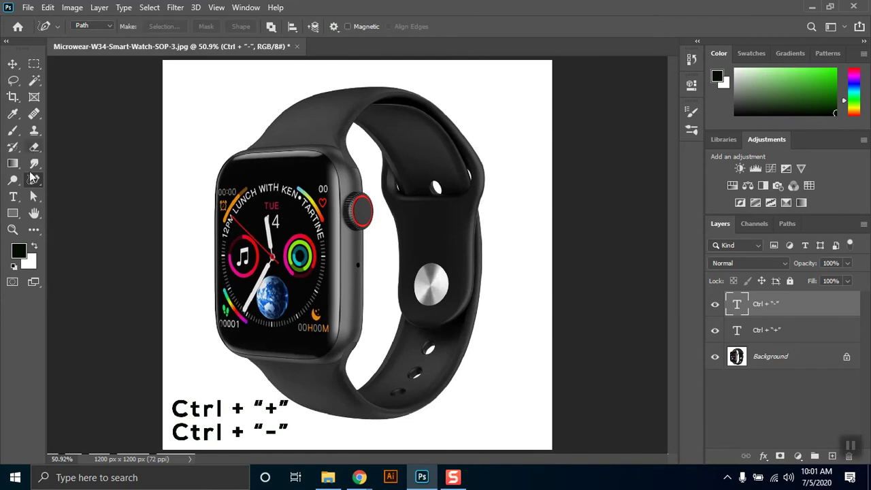
right_click(34, 180)
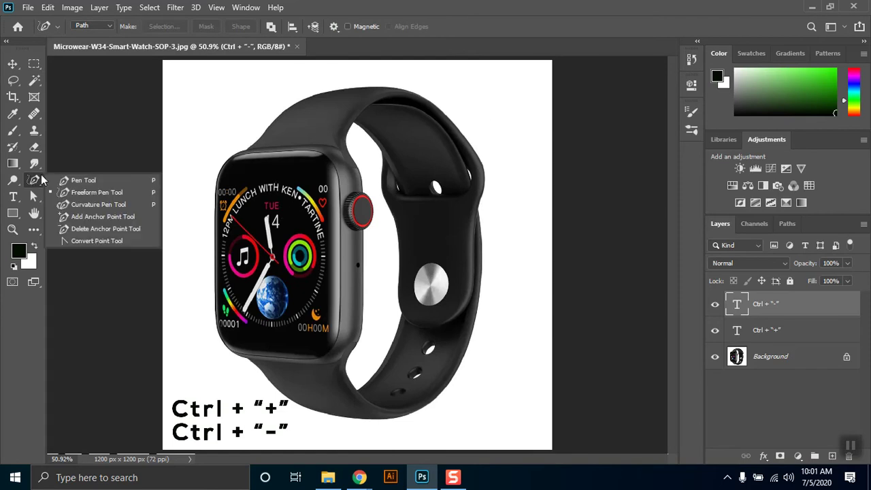
click(87, 181)
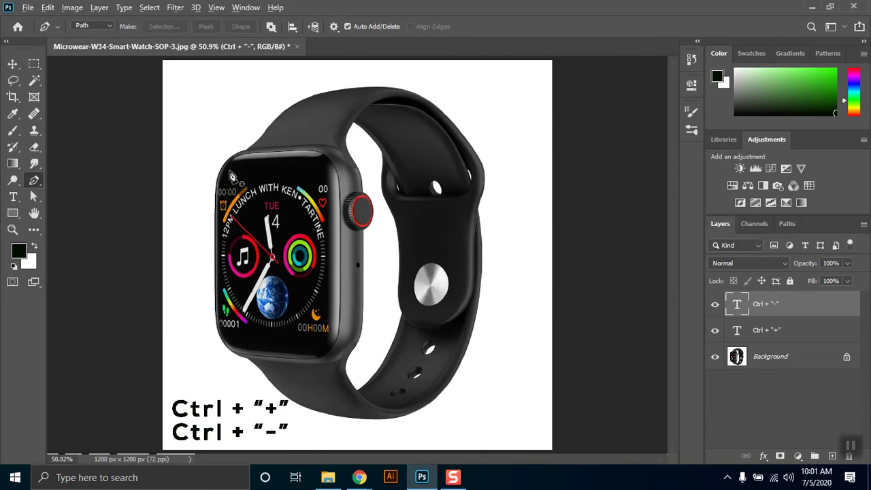
scroll(231, 177, up, 3)
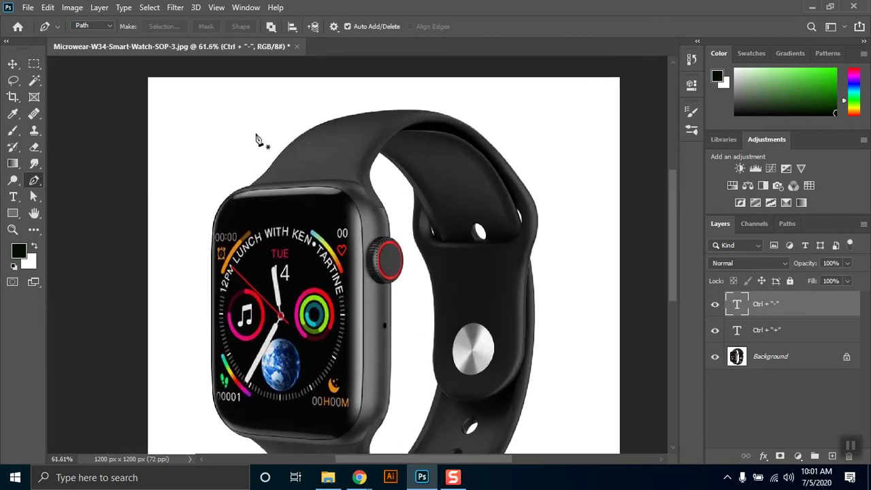
scroll(227, 167, up, 2)
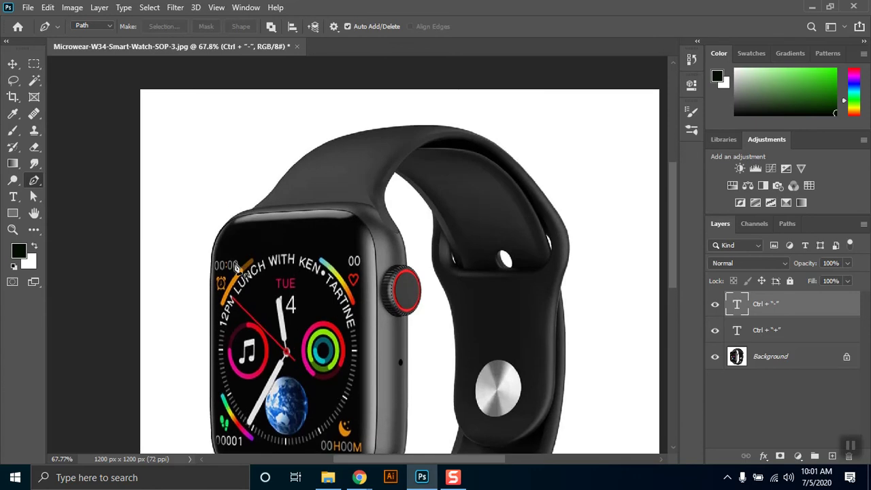
scroll(238, 263, up, 3)
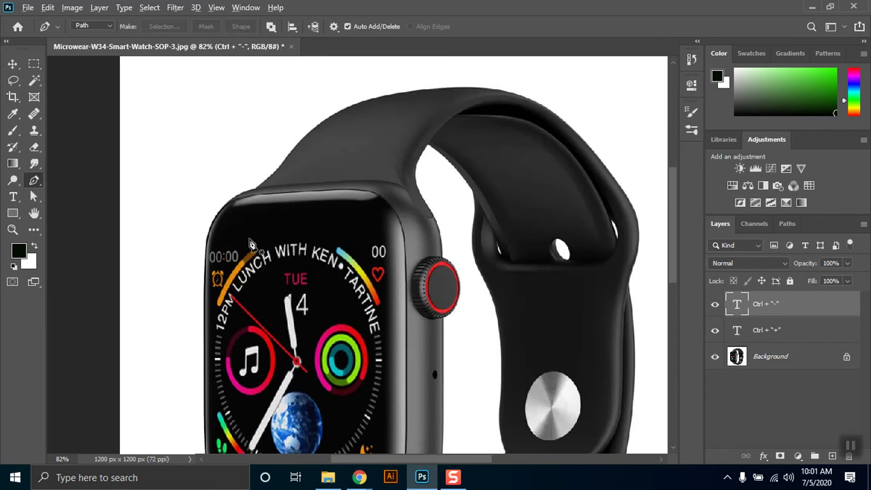
scroll(259, 222, up, 1)
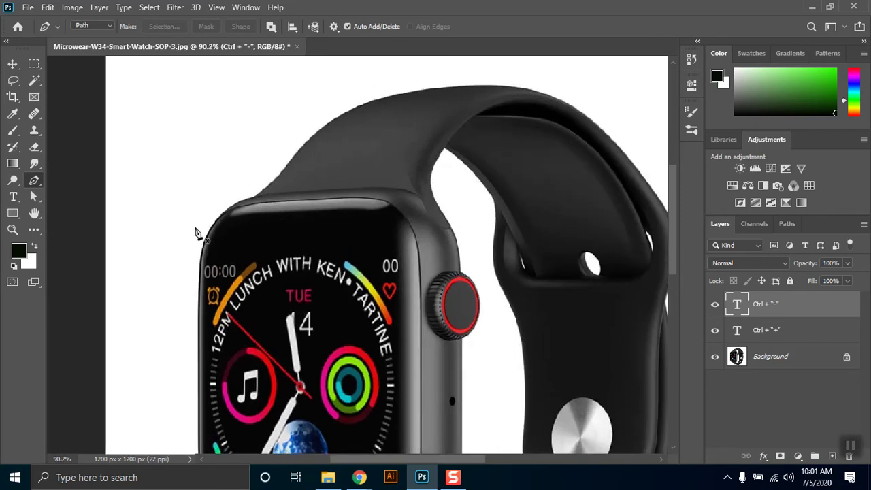
click(253, 199)
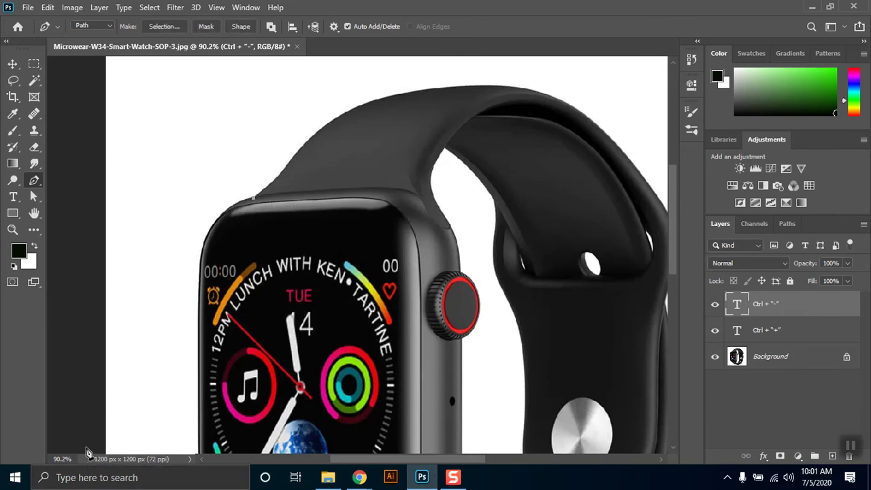
- Set the zoom to 150% and extend the path up the outer left edge of the upper strap
drag(71, 461, 40, 462)
text(1)
text(500)
key(Return)
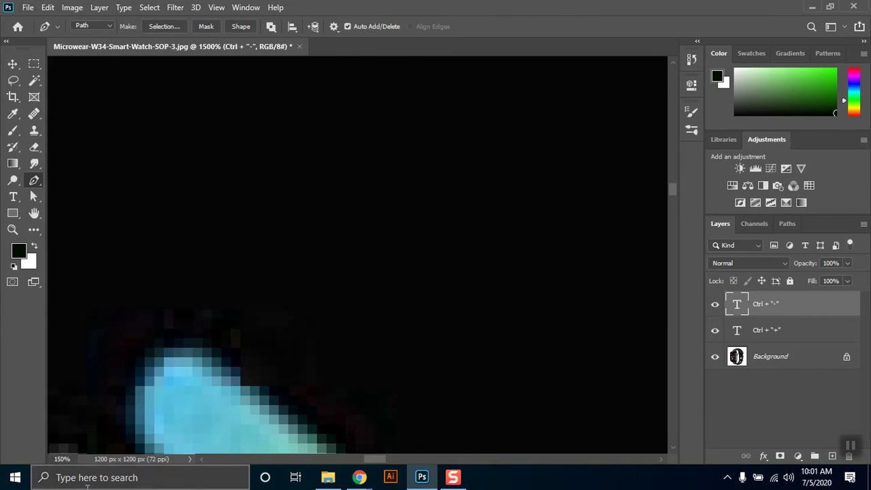
key(Return)
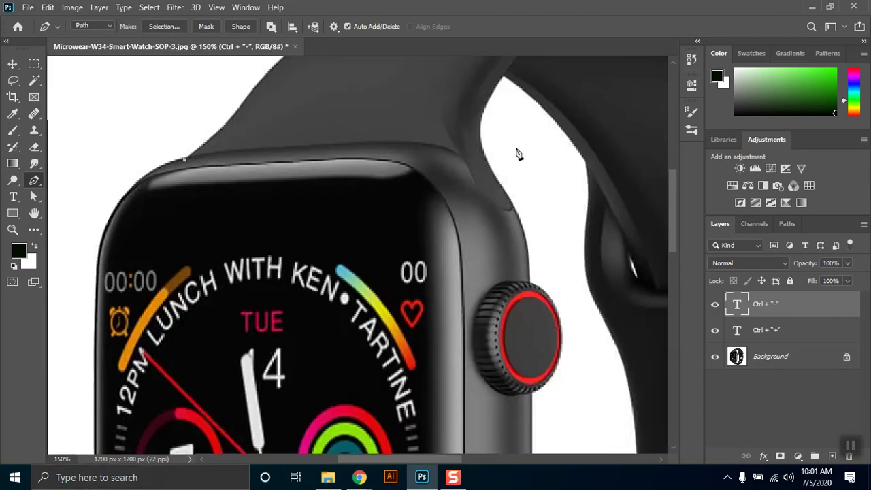
click(212, 138)
click(243, 104)
- Trace a long curve along the upper strap's outer edge almost to its peak and remove the last anchor's outgoing handle
mouse_move(673, 182)
mouse_down()
mouse_move(675, 160)
mouse_move(665, 209)
mouse_move(670, 186)
mouse_up()
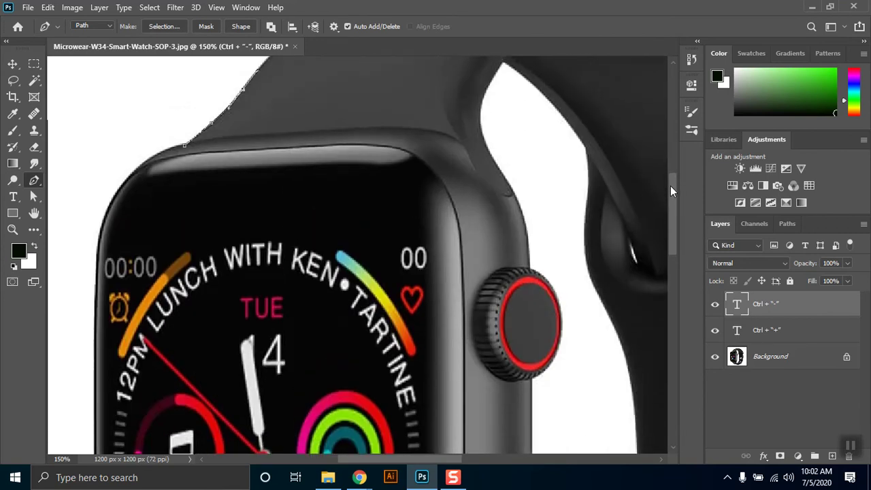
drag(670, 185, 671, 169)
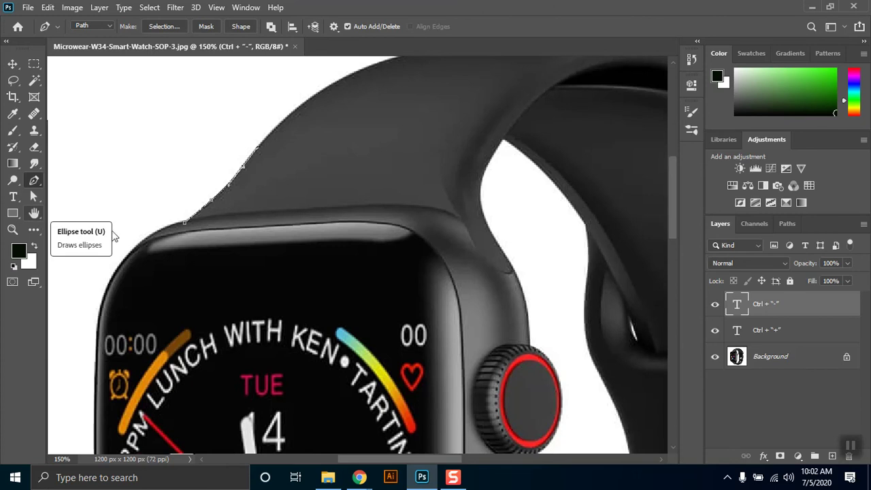
key(h)
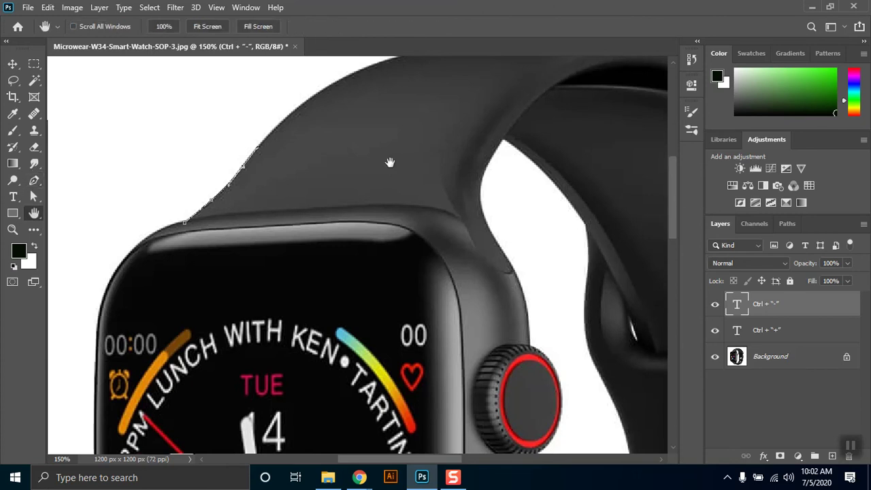
key(p)
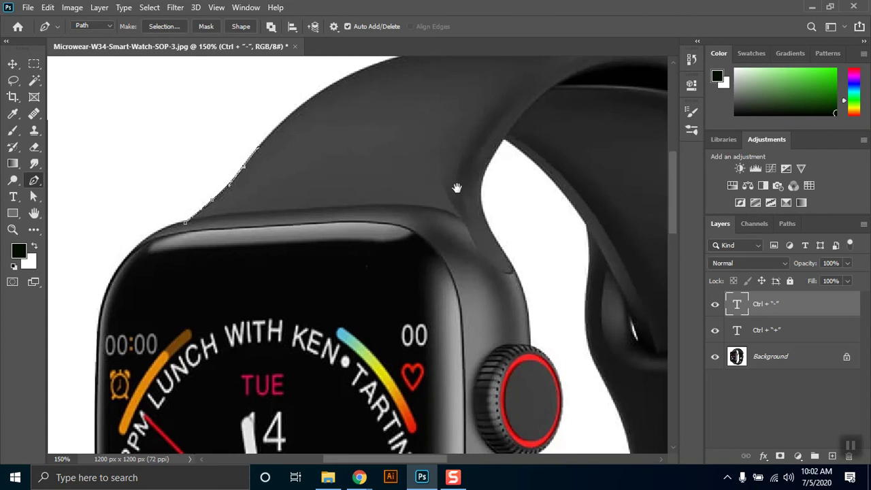
scroll(445, 247, up, 5)
drag(348, 270, 547, 284)
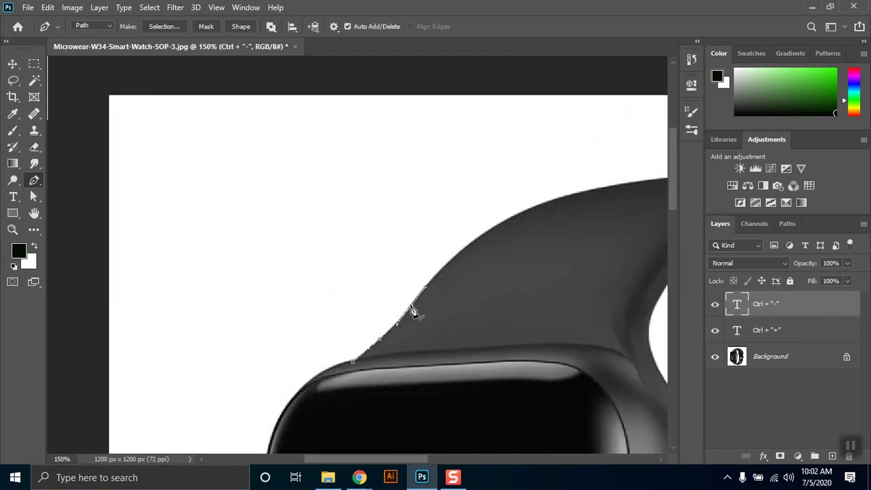
drag(518, 304, 315, 238)
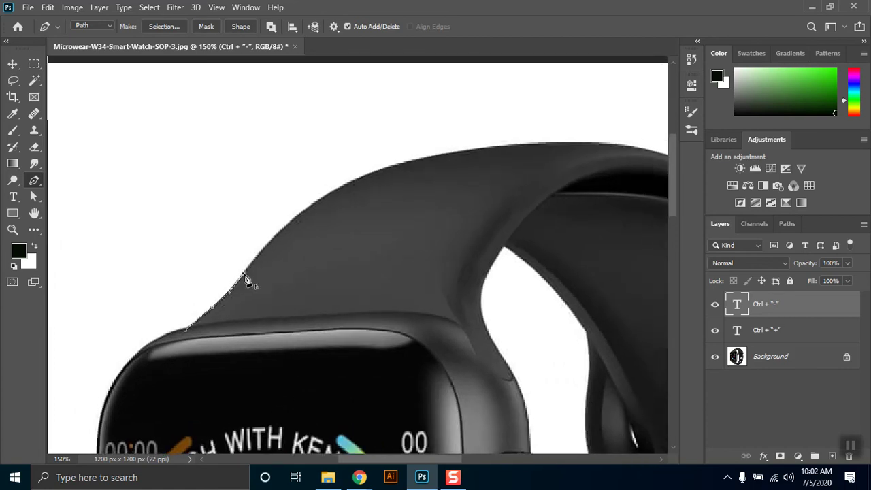
drag(459, 151, 611, 141)
alt+click(460, 153)
- Continue the path over the strap's peak and down its outer right slope with two curved segments, removing each outgoing handle
drag(572, 186, 325, 280)
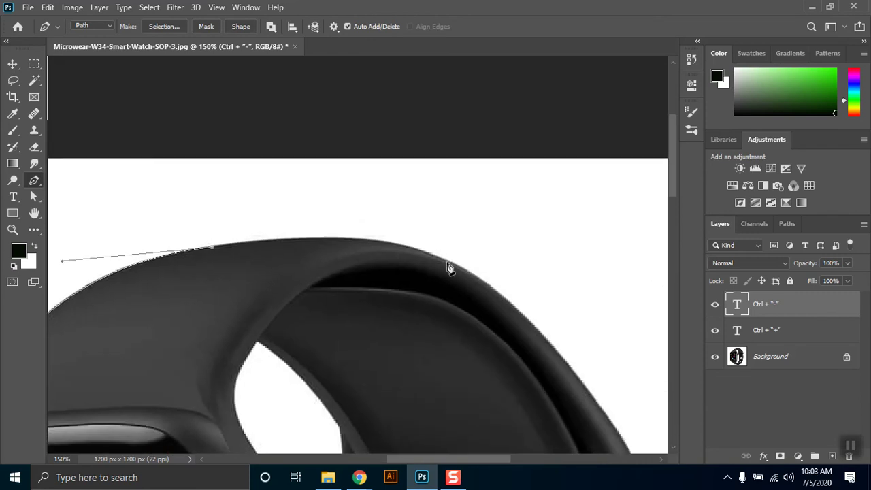
drag(454, 263, 545, 307)
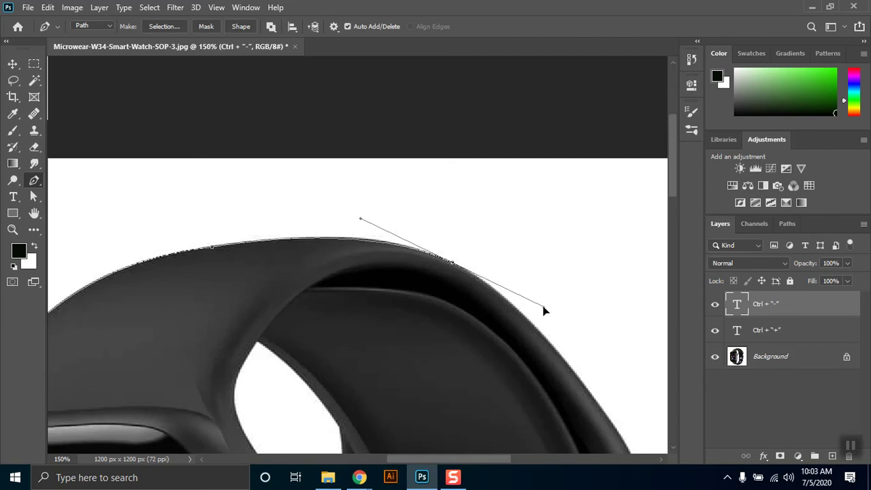
alt+click(453, 263)
drag(510, 355, 375, 220)
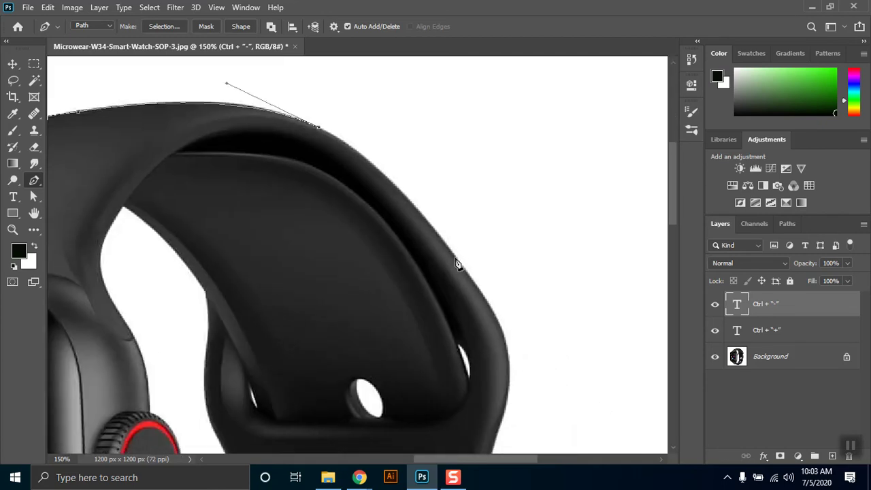
drag(457, 259, 545, 373)
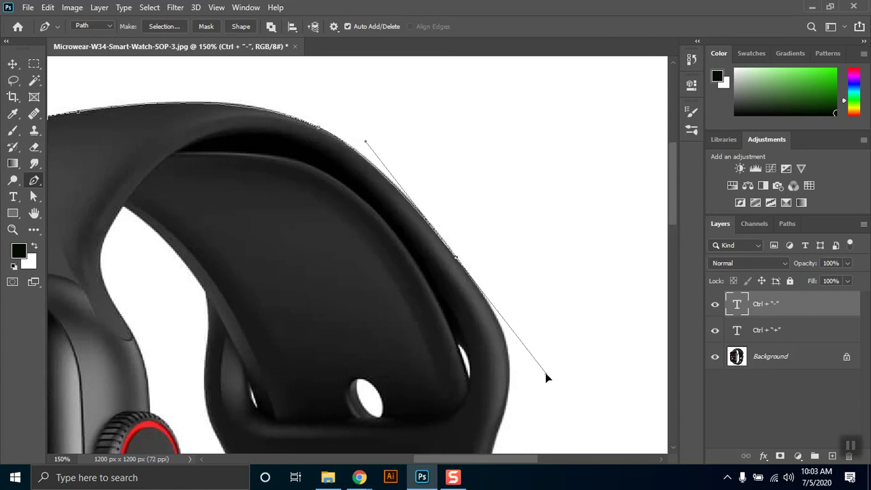
alt+click(457, 259)
drag(509, 376, 503, 429)
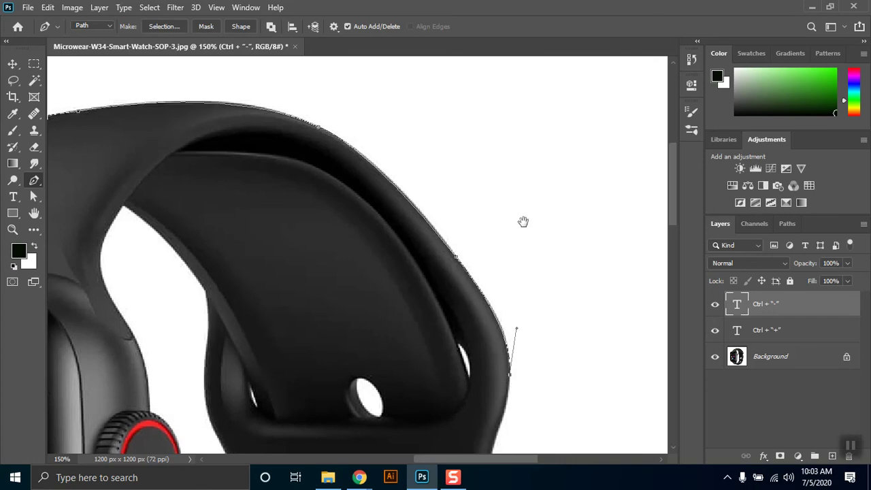
drag(482, 375, 525, 214)
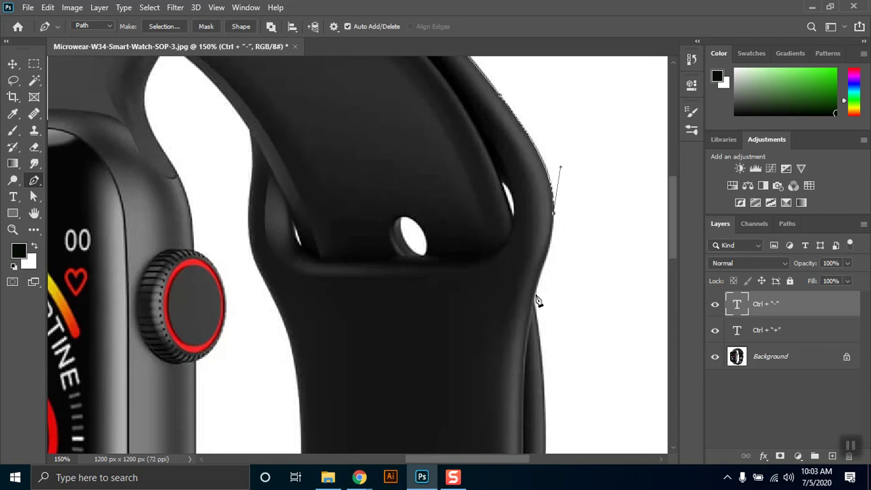
click(535, 290)
drag(524, 310, 516, 344)
key(ctrl+z)
key(ctrl+z)
- Trace the outer right bend of the strap down to the notch where the two strap parts overlap, using short curved segments
drag(536, 149, 548, 170)
alt+click(537, 150)
drag(552, 223, 547, 266)
alt+click(553, 223)
drag(534, 294, 535, 309)
key(ctrl+z)
mouse_move(543, 270)
mouse_down()
mouse_move(534, 285)
mouse_move(545, 266)
mouse_up()
- Continue the path from the notch down the right outer edge of the rear strap, past the strap holes, with curved segments
scroll(563, 379, down, 5)
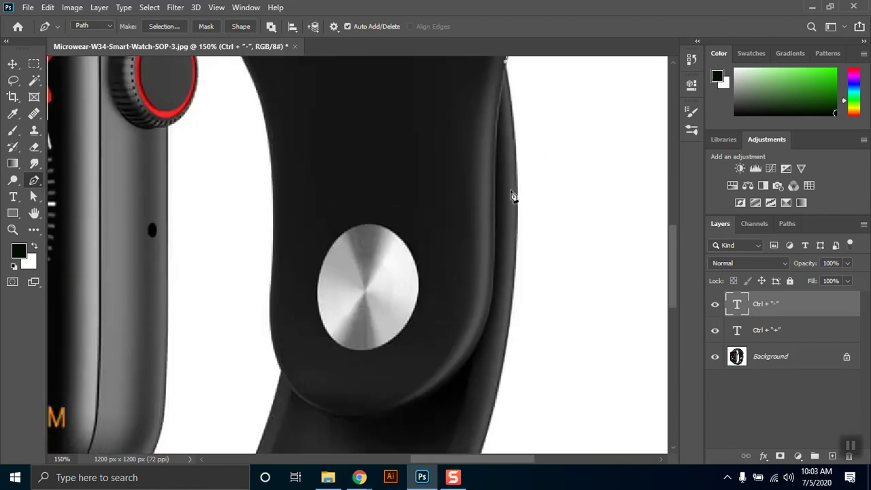
drag(518, 198, 515, 245)
scroll(523, 226, down, 1)
drag(515, 316, 514, 198)
drag(499, 271, 479, 332)
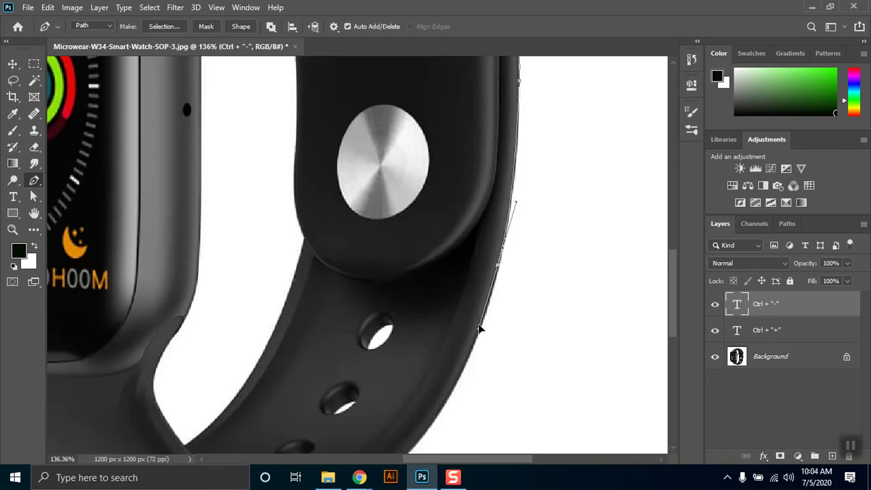
alt+click(499, 267)
drag(433, 424, 391, 454)
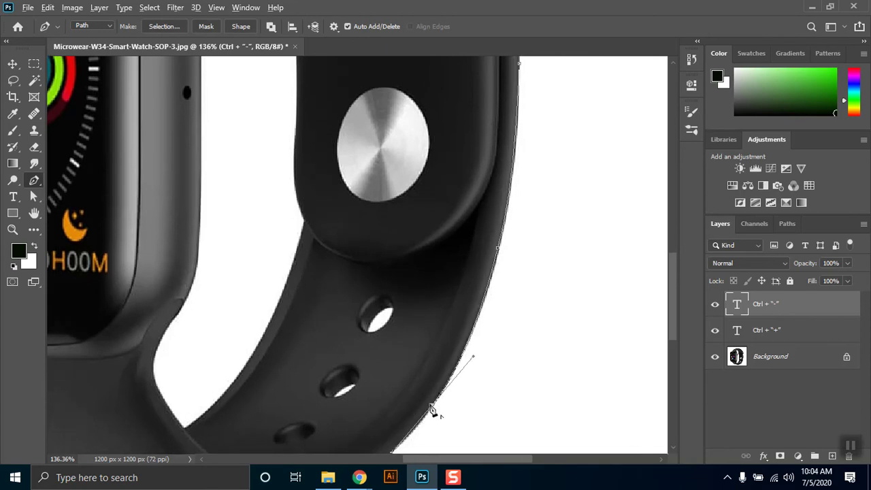
- Trace the strap's bottom curve leftward beyond its lowest point, adjust the last handle to fit the edge, and remove the outgoing one
drag(396, 321, 494, 147)
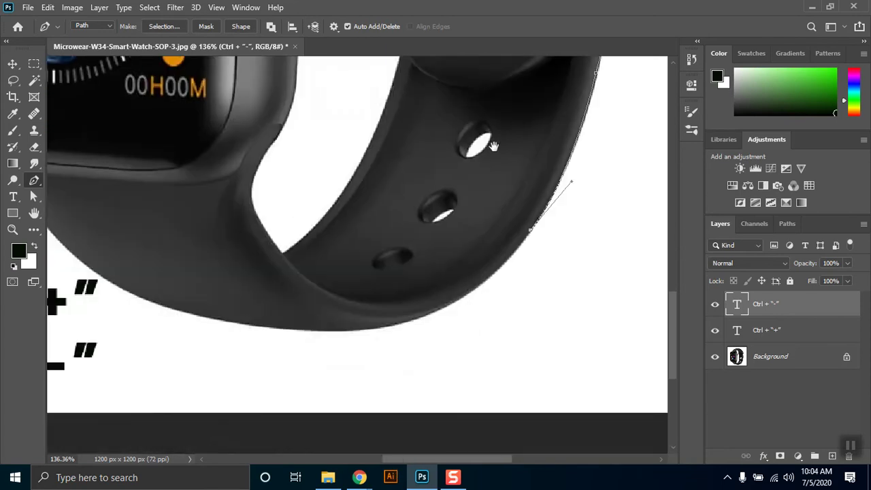
drag(362, 331, 241, 340)
click(360, 334)
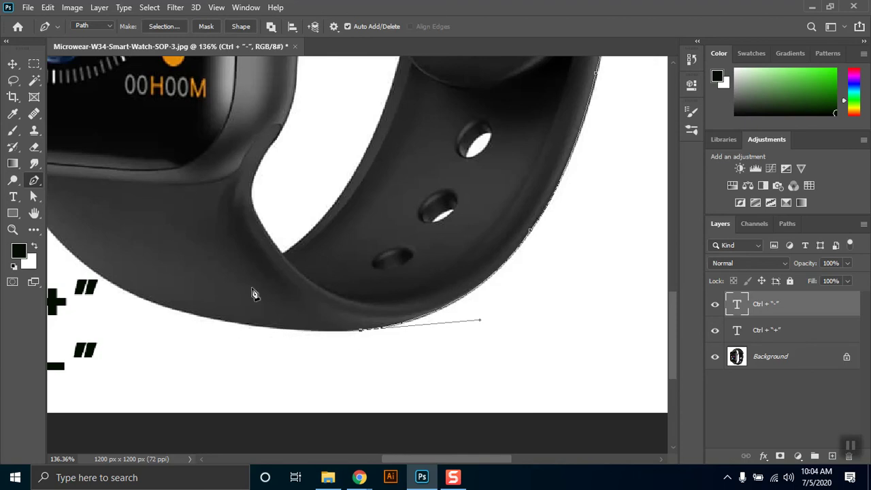
drag(259, 247, 385, 290)
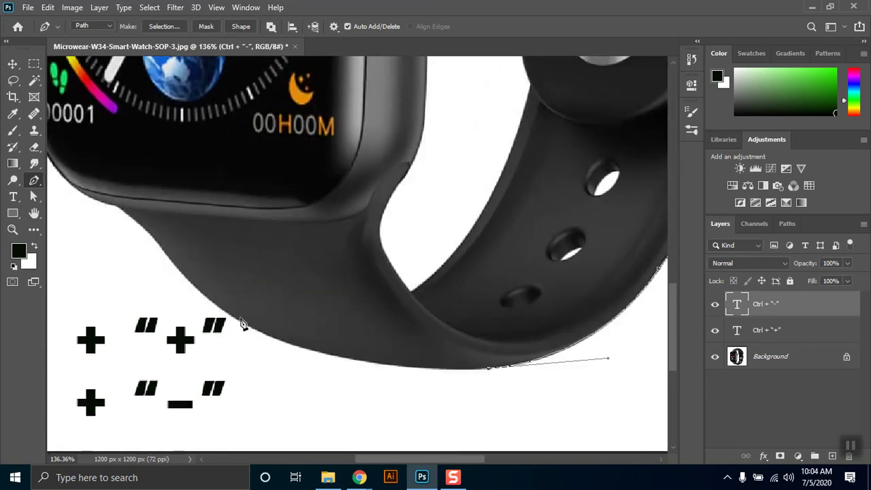
drag(239, 322, 143, 258)
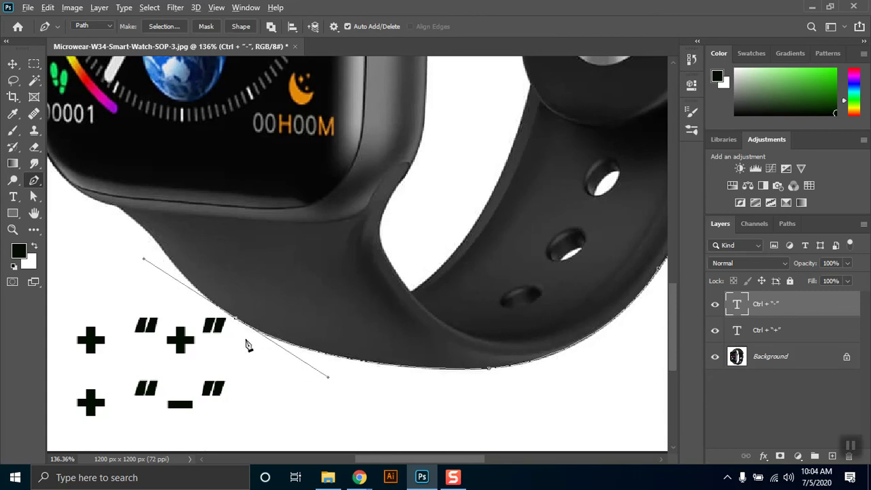
drag(143, 263, 164, 275)
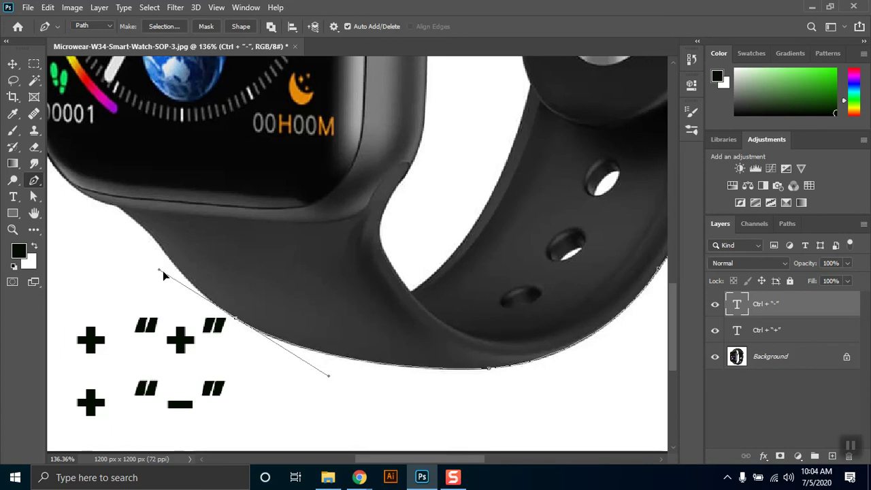
alt+click(237, 319)
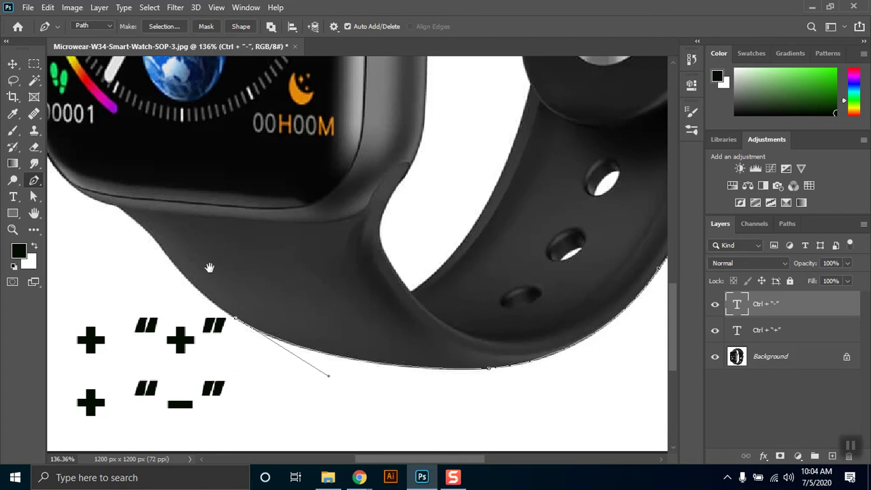
- Trace the lower strap's left edge up to the watch case and curve the path around the case's lower-left corner
drag(212, 266, 324, 292)
drag(268, 274, 239, 230)
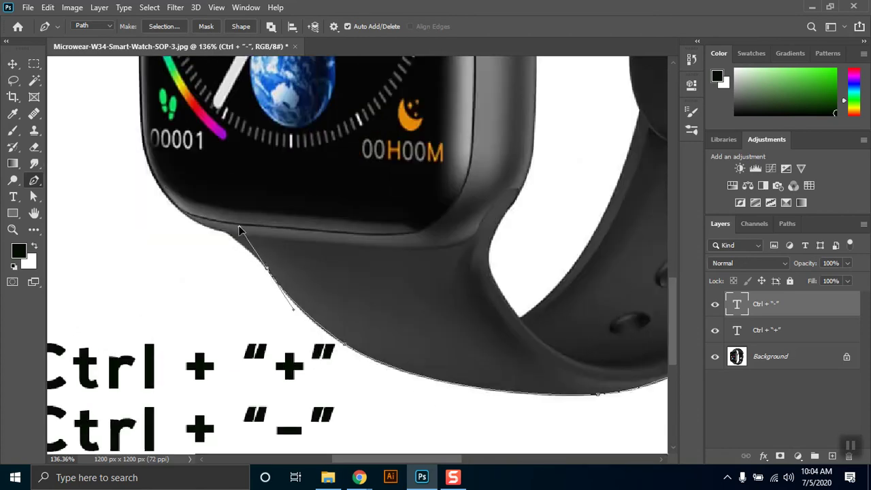
alt+click(266, 271)
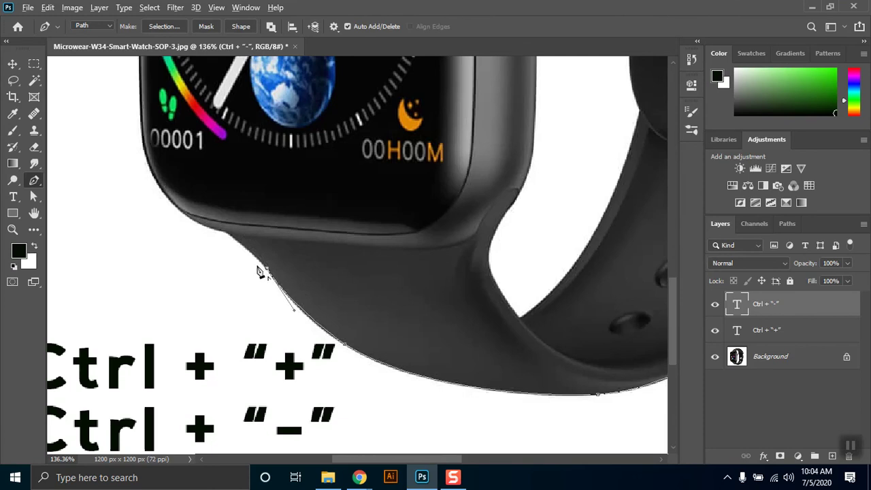
drag(219, 232, 209, 231)
alt+click(223, 233)
drag(147, 166, 126, 107)
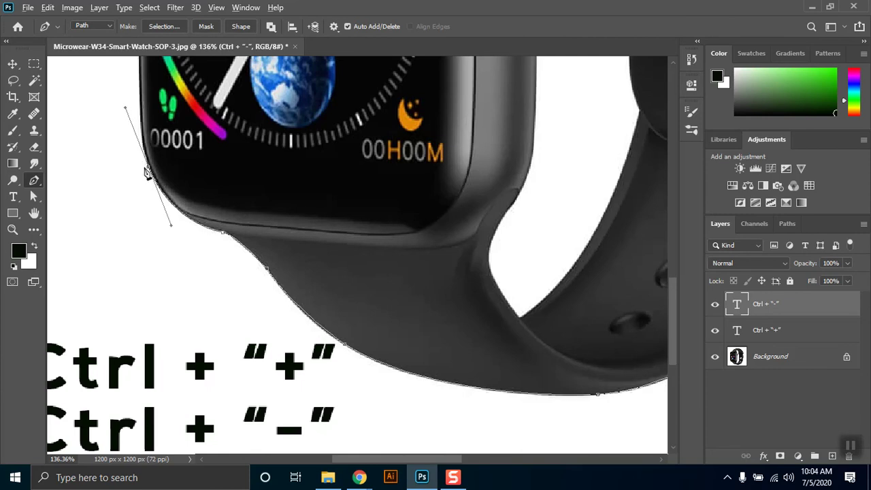
scroll(350, 362, left, 3)
scroll(350, 361, up, 5)
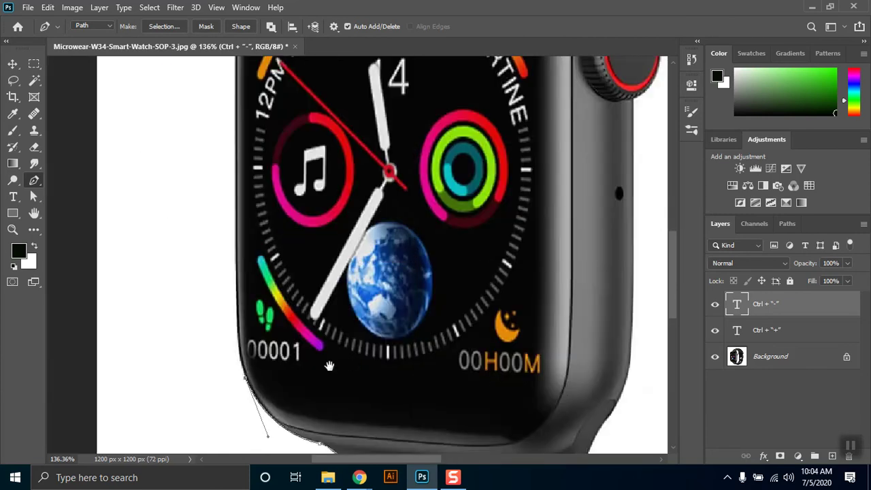
drag(234, 344, 237, 297)
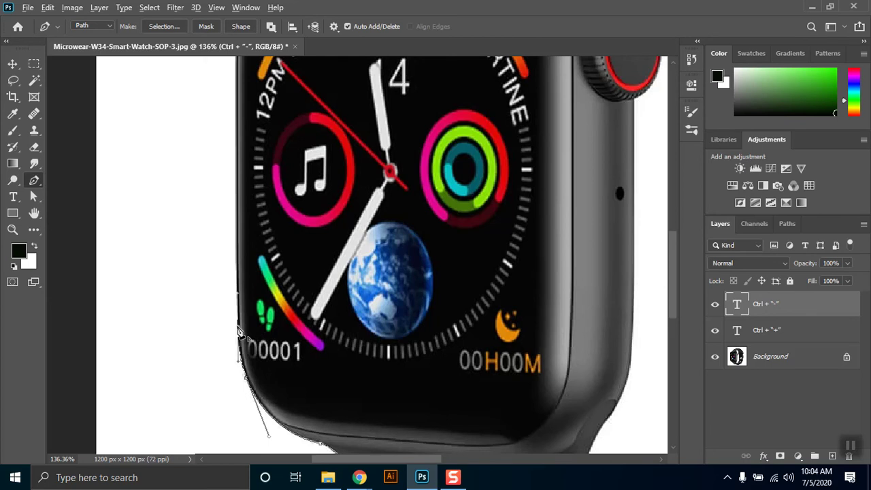
scroll(305, 336, down, 3)
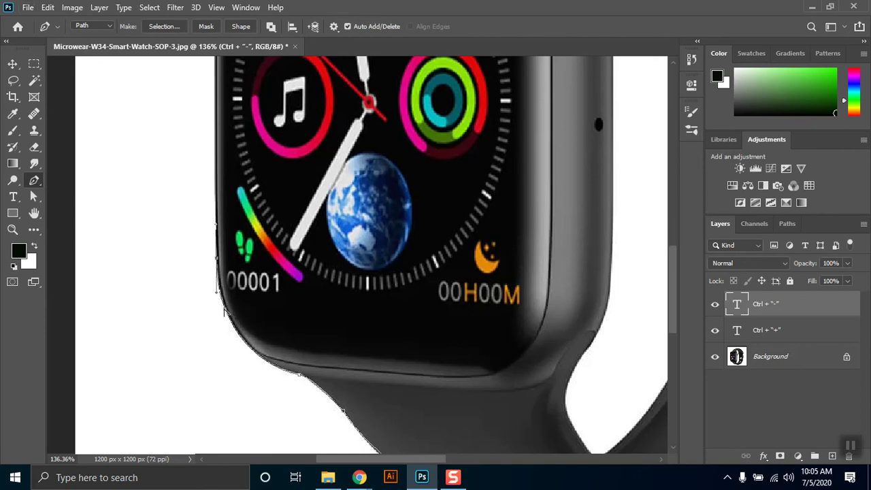
click(225, 312)
drag(225, 312, 220, 263)
alt+click(216, 260)
drag(215, 226, 190, 235)
key(ctrl+z)
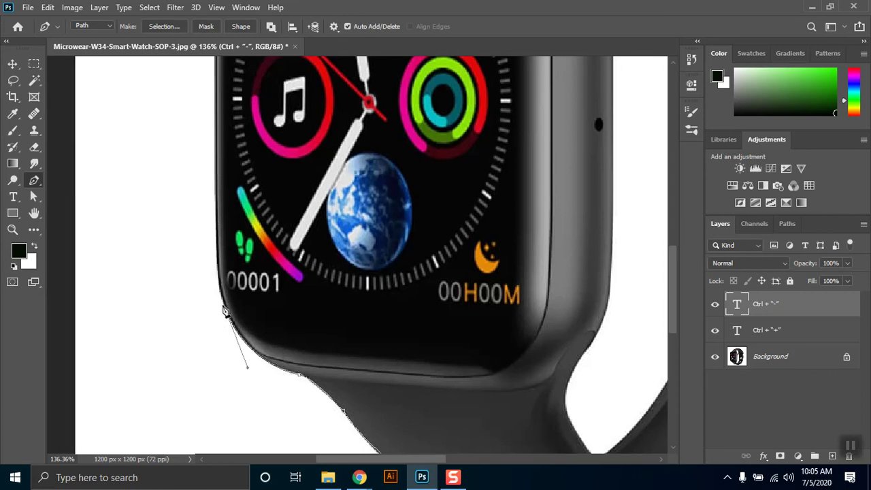
- Continue the path up the case's left edge and close it at the starting anchor with a curve around the upper-left corner
drag(219, 255, 309, 433)
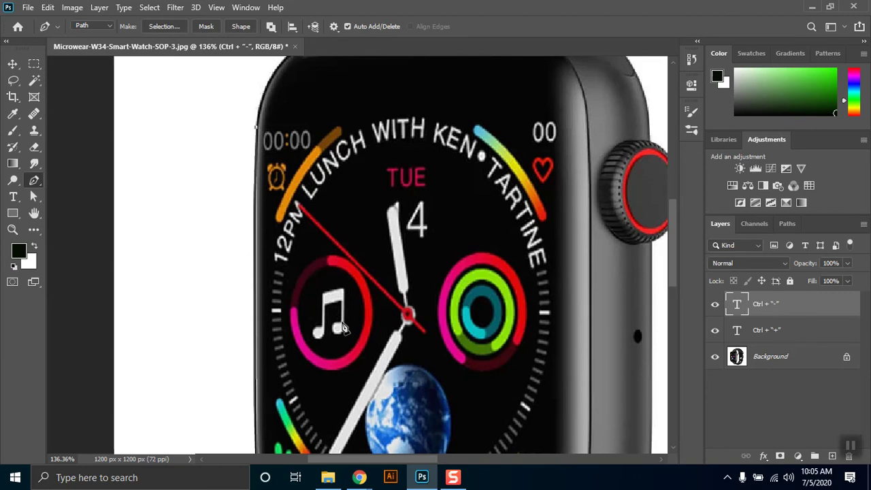
drag(354, 318, 349, 369)
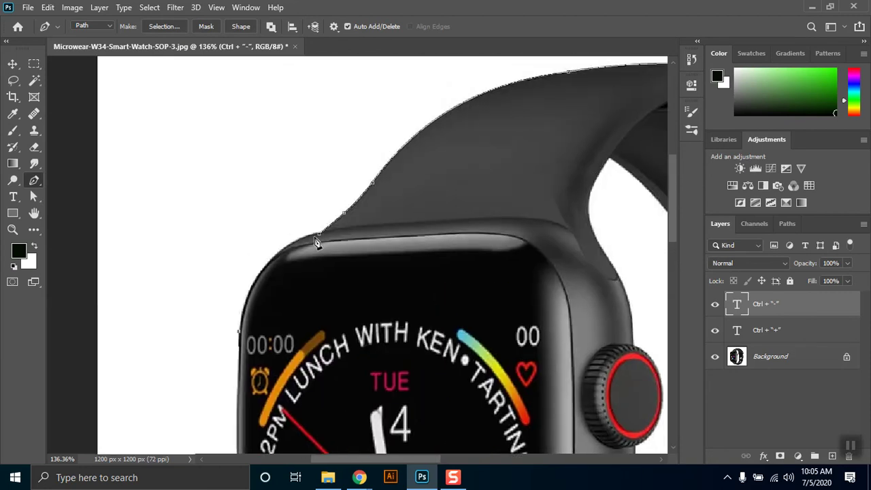
drag(320, 236, 393, 225)
click(319, 234)
drag(319, 236, 392, 221)
- Convert the closed watch path into a new anti-aliased selection with a 0-pixel feather radius
click(68, 459)
text(70)
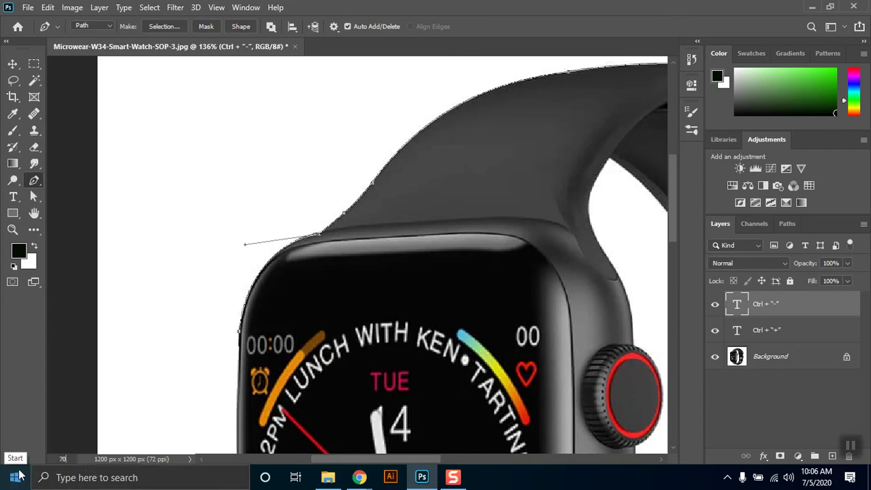
key(Return)
drag(507, 315, 417, 204)
click(64, 459)
text(40)
key(Return)
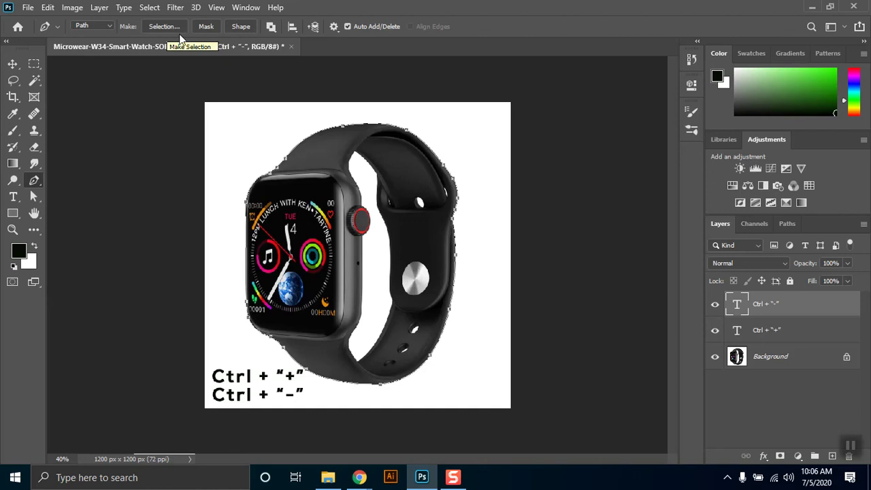
click(158, 27)
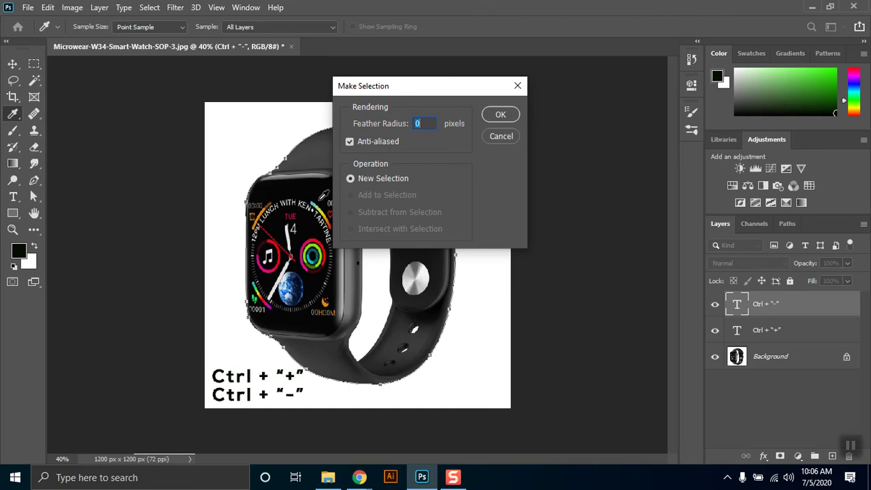
click(501, 116)
click(496, 117)
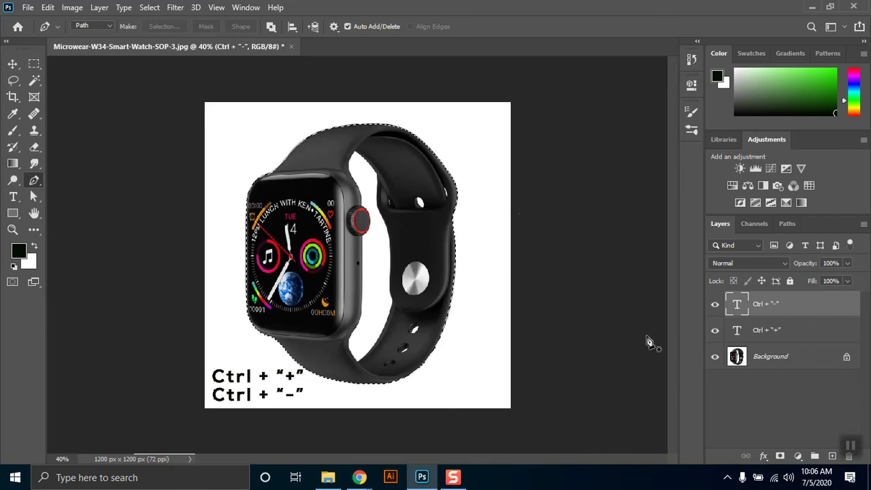
- Add a layer mask to the Background layer from the watch selection and place a new empty layer beneath it
click(811, 366)
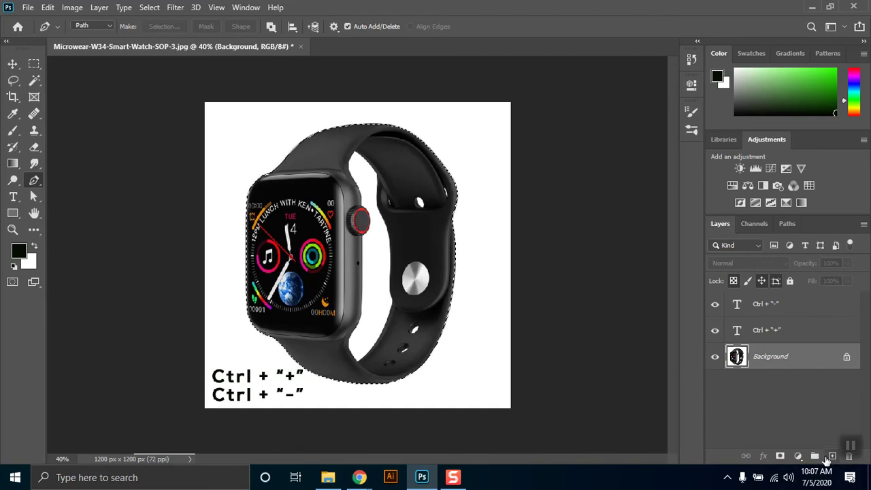
click(781, 457)
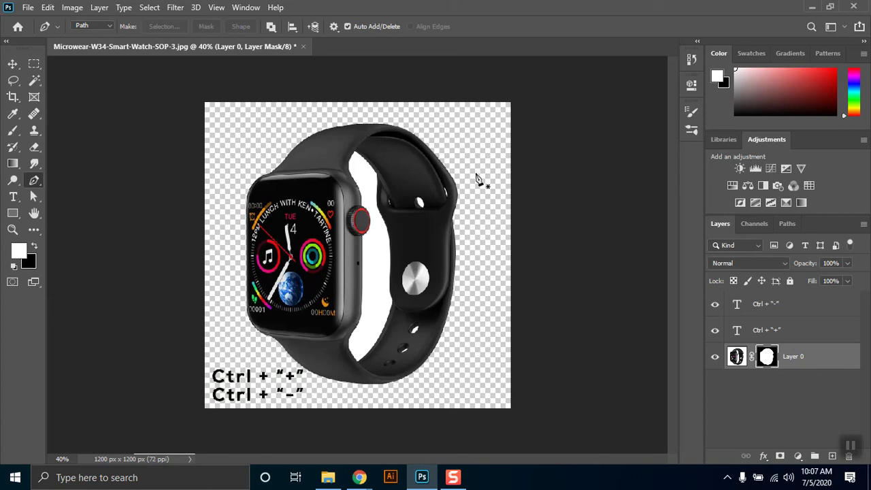
click(831, 457)
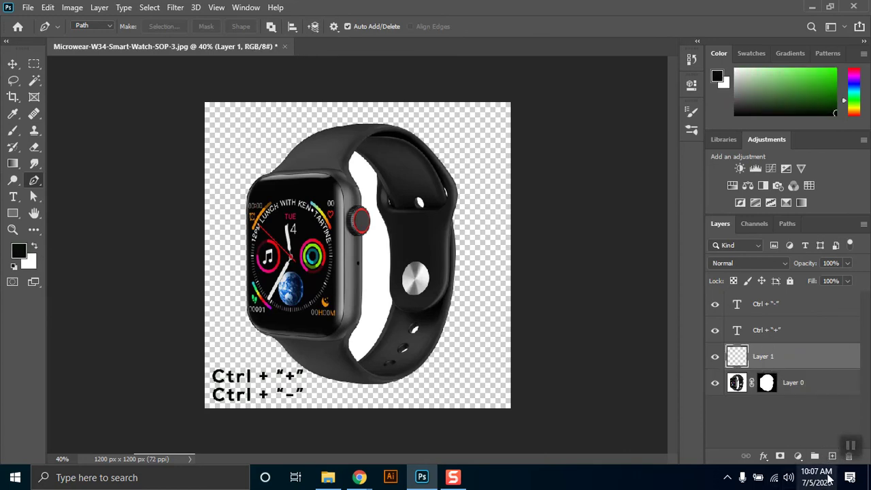
drag(793, 362, 790, 395)
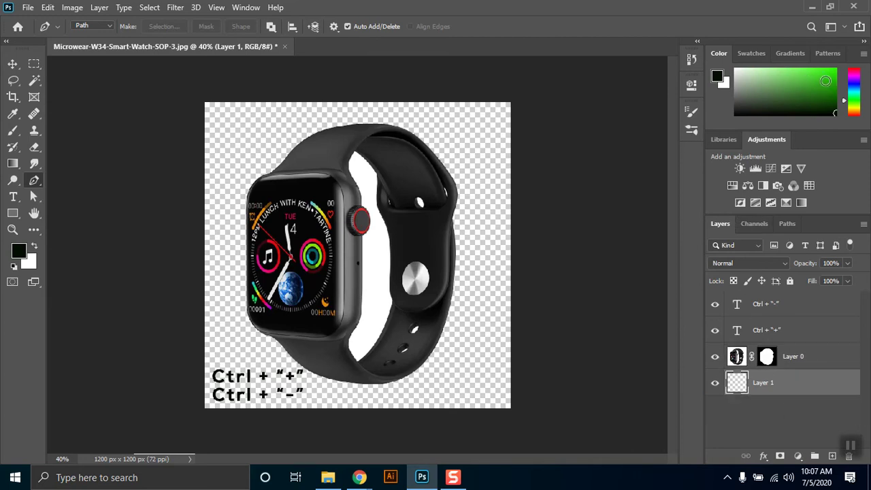
- Set the foreground colour to a saturated medium blue
drag(852, 95, 854, 89)
click(833, 81)
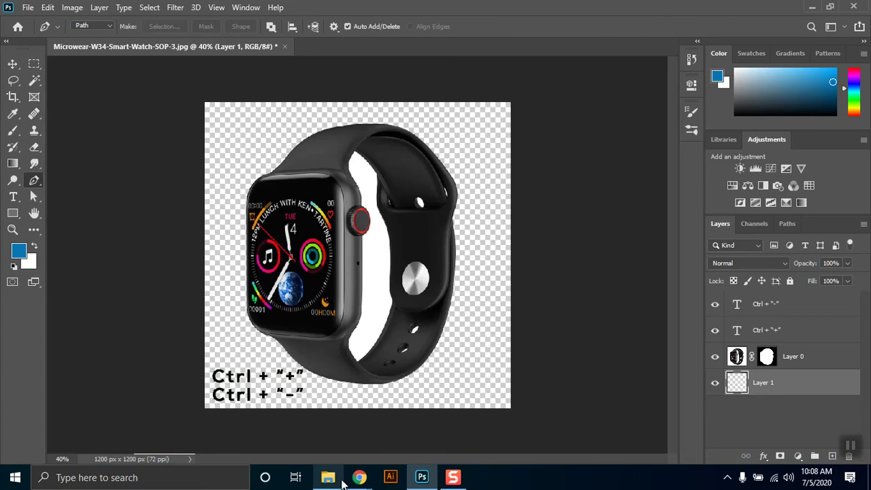
- Switch to the Google Meet call in Chrome to check the presentation and participants, and return to Photoshop
mouse_move(358, 477)
click(313, 426)
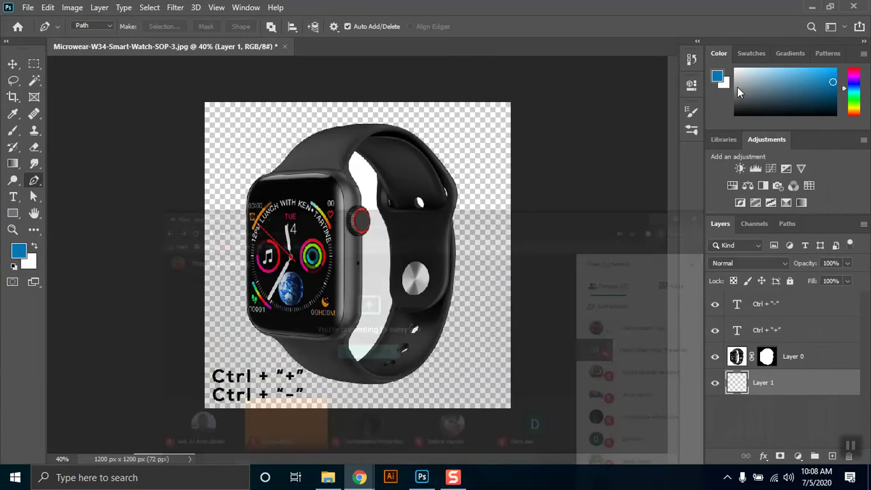
click(798, 10)
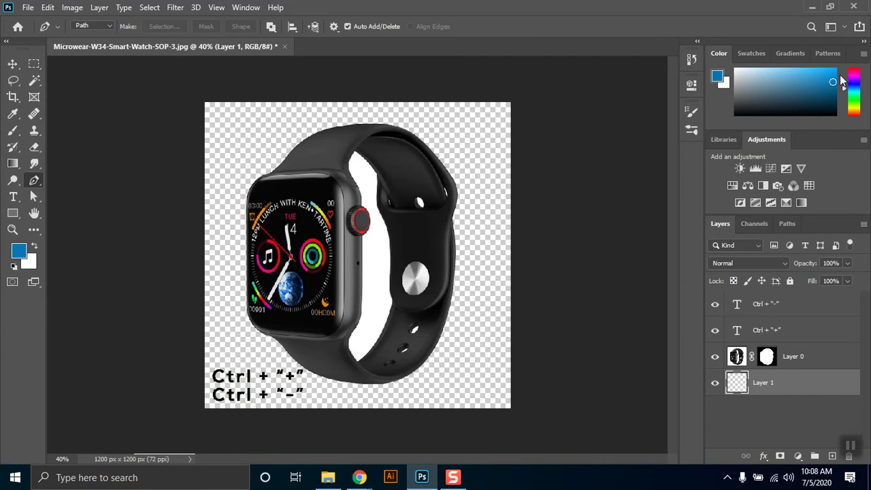
mouse_move(359, 477)
click(303, 425)
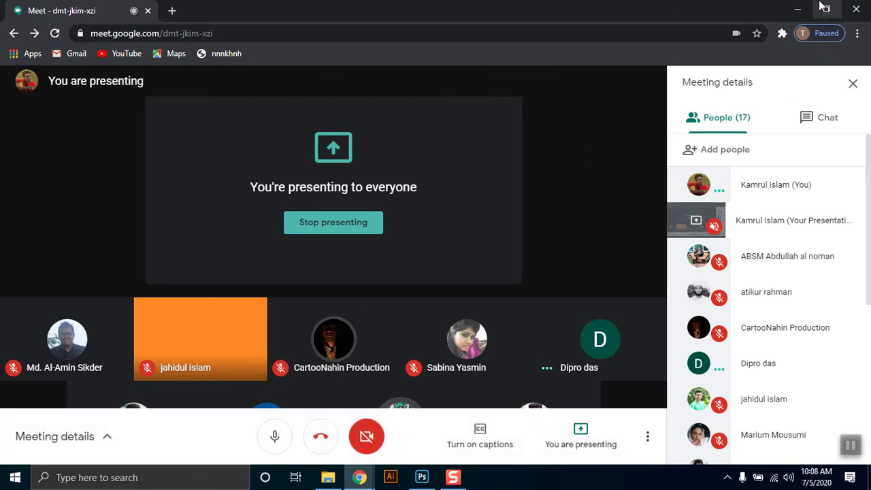
key(alt+Tab)
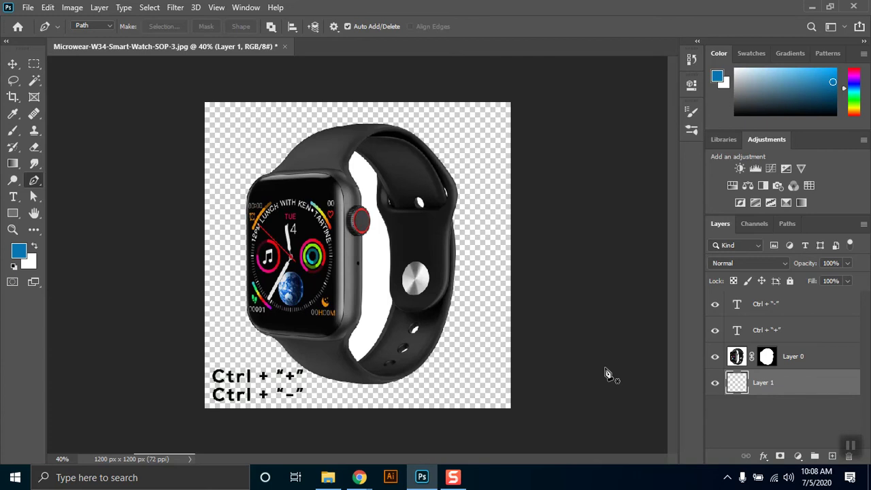
- Undo the layer reordering, the new empty layer and the layer mask, back to the active watch selection
key(ctrl+bracketright)
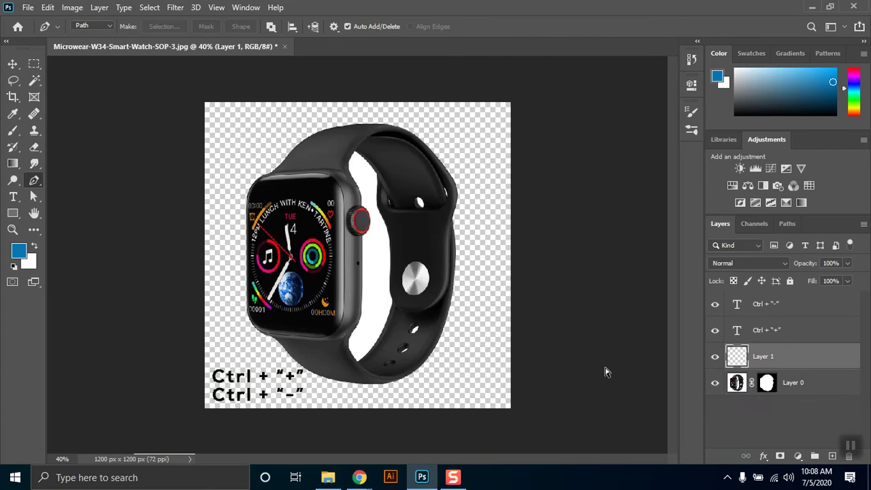
key(Delete)
key(ctrl+z)
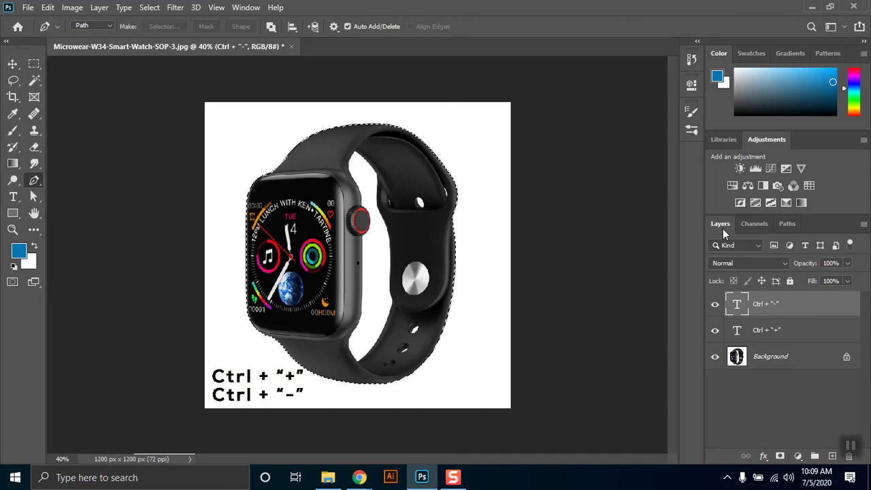
- Detach the Layers panel from its group and dock it back beside Channels and Paths
click(246, 7)
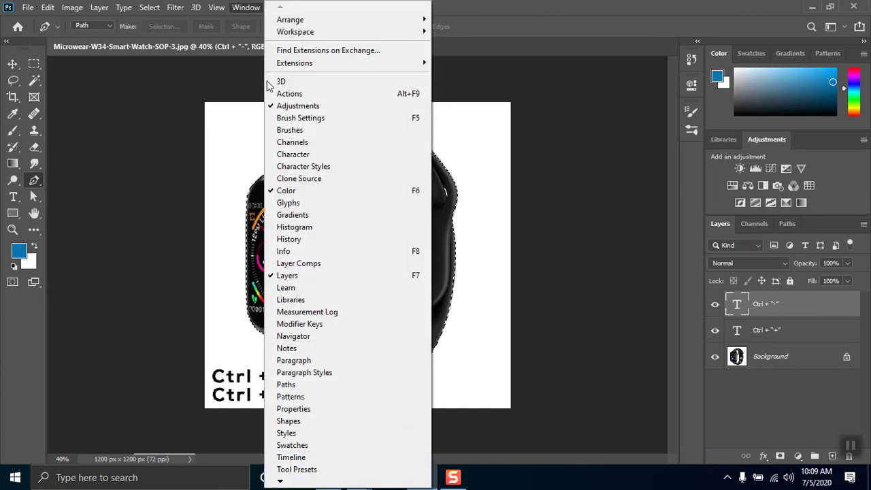
click(725, 230)
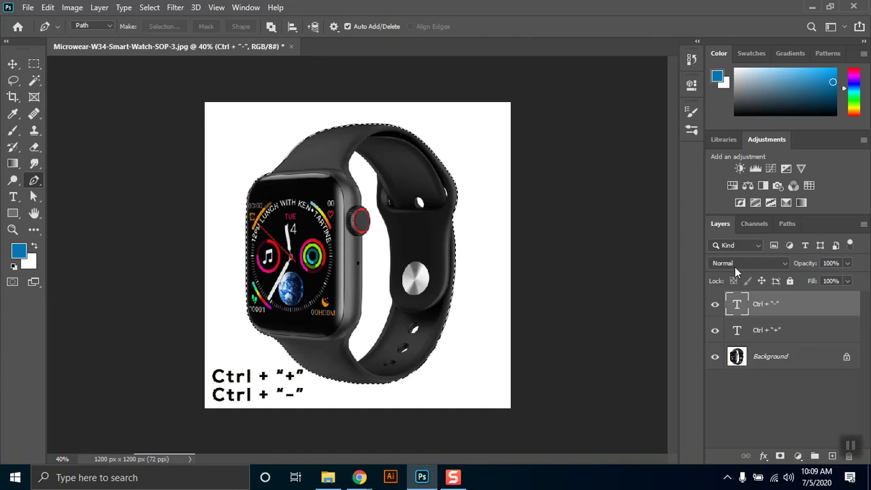
drag(717, 222, 476, 109)
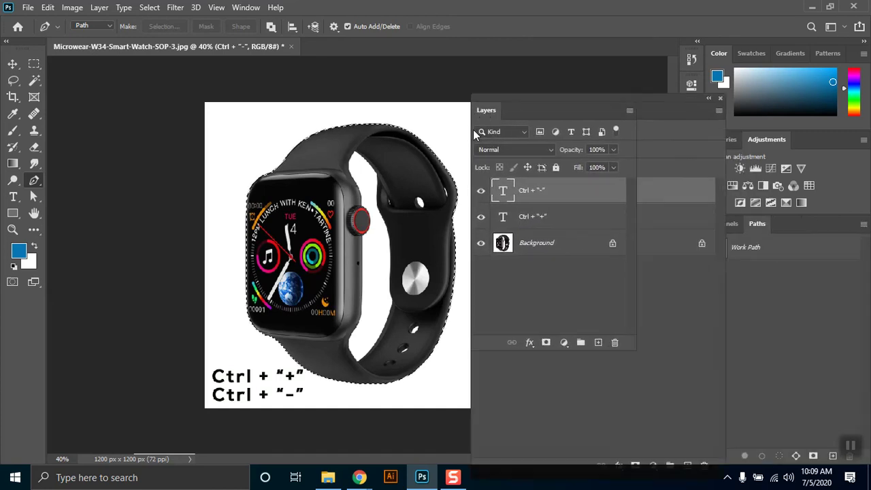
drag(485, 111, 721, 226)
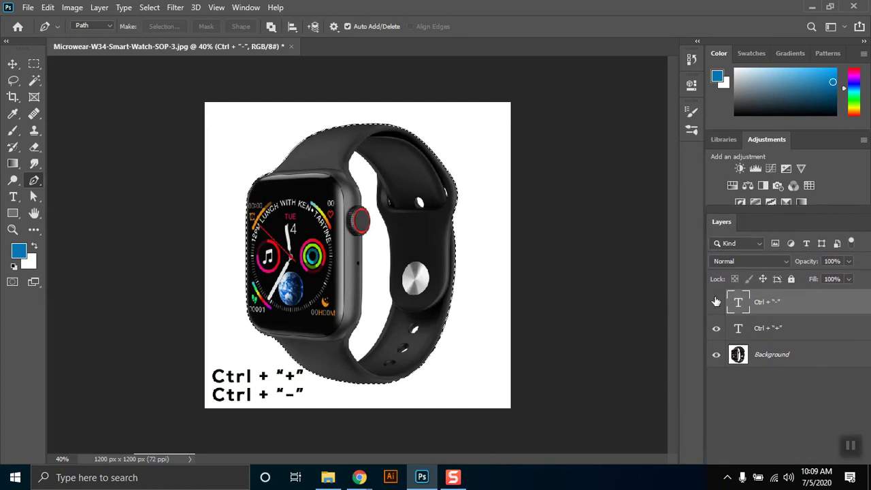
mouse_move(723, 222)
mouse_down()
mouse_move(733, 229)
mouse_move(734, 221)
mouse_up()
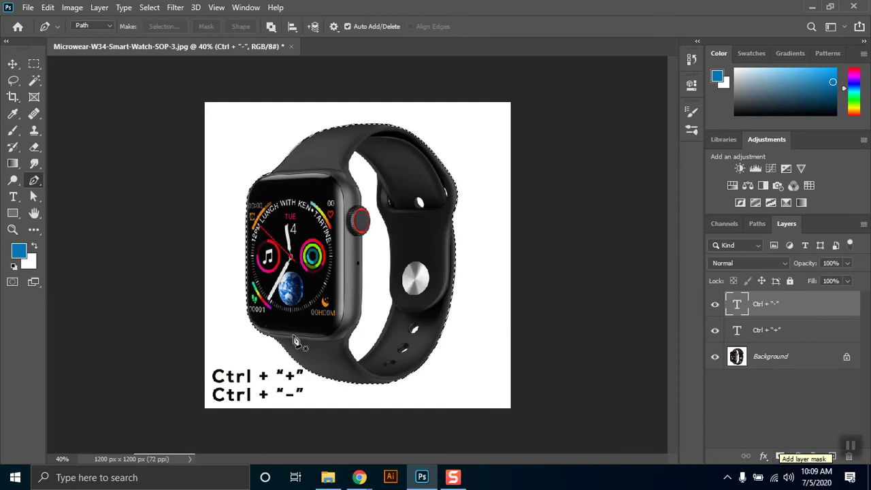
- Mask the Background layer with the watch selection and place a new empty layer beneath the masked watch
click(762, 364)
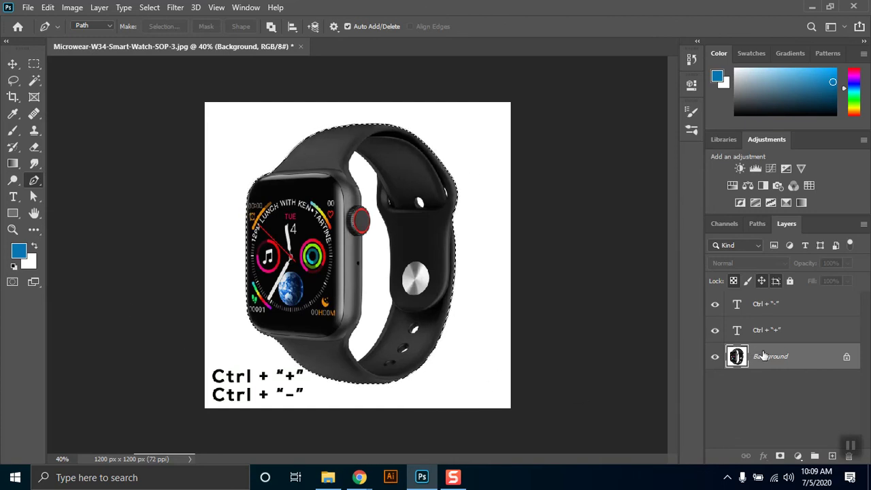
click(781, 458)
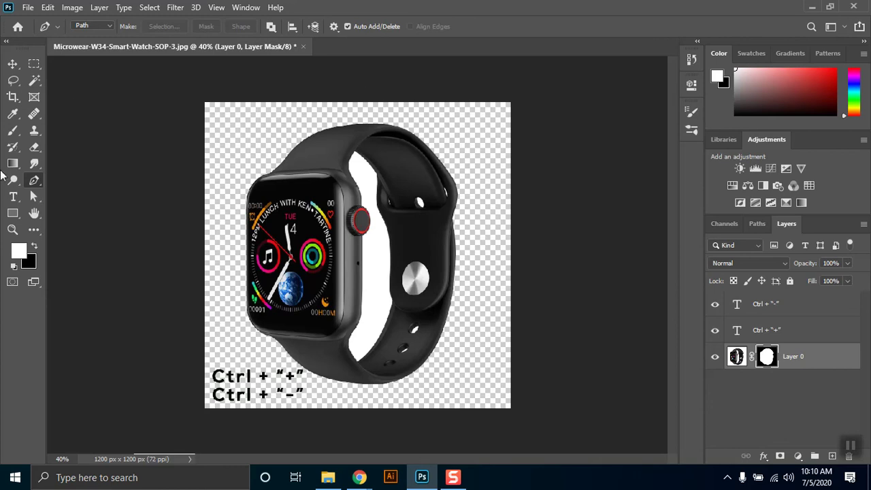
click(832, 456)
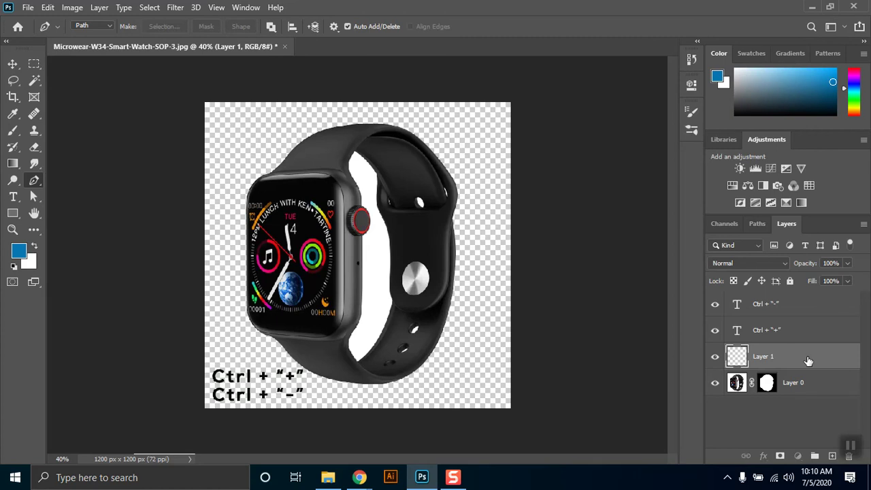
drag(808, 361, 806, 404)
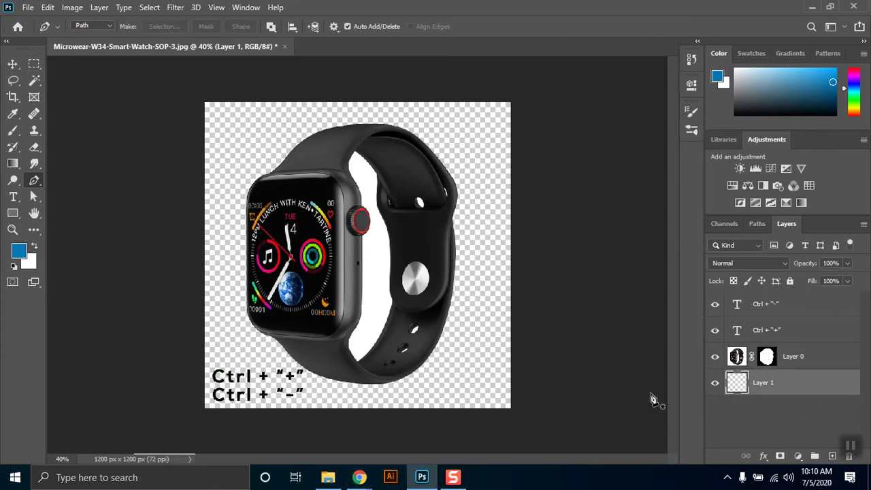
click(751, 368)
click(762, 385)
- Change the upper shortcut caption below the watch to read "alt + delete" without quotation marks around the key name
click(14, 199)
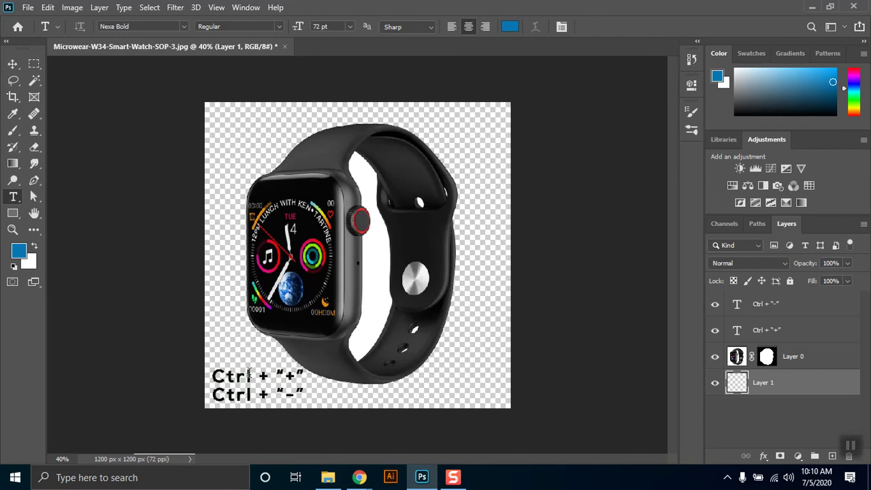
drag(249, 374, 198, 378)
text(alt)
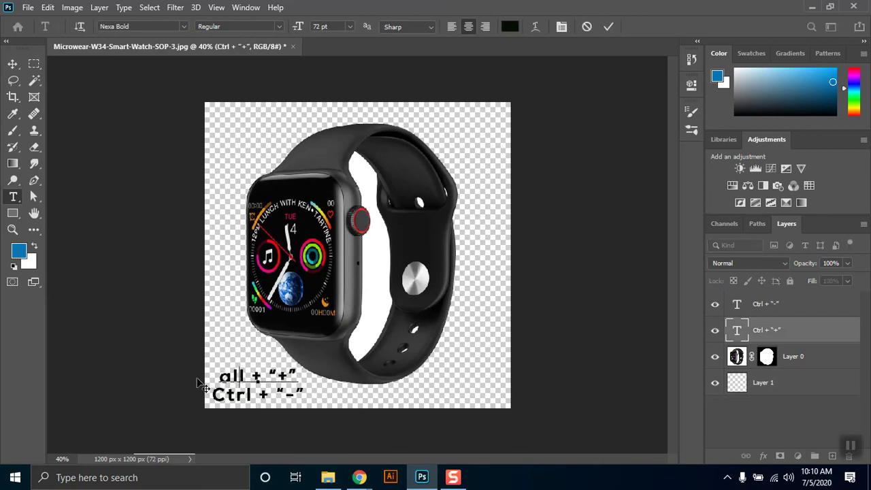
key(BackSpace)
text(t)
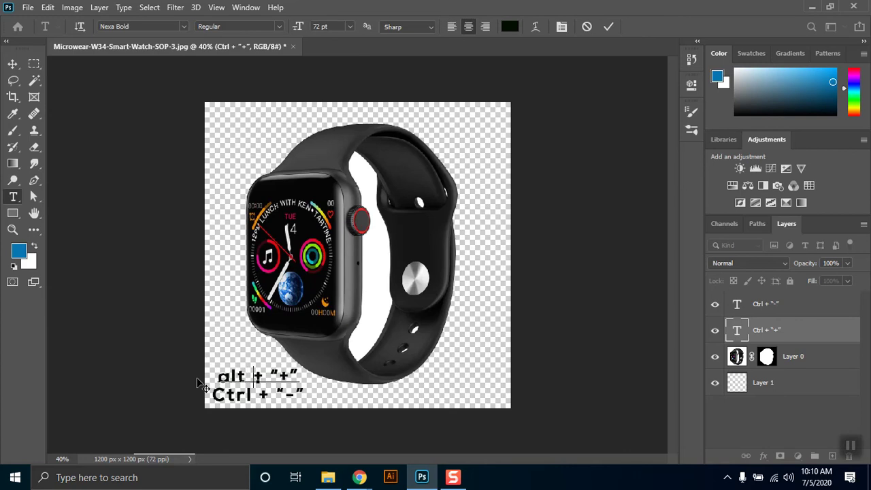
key(shift+Right)
text(delete)
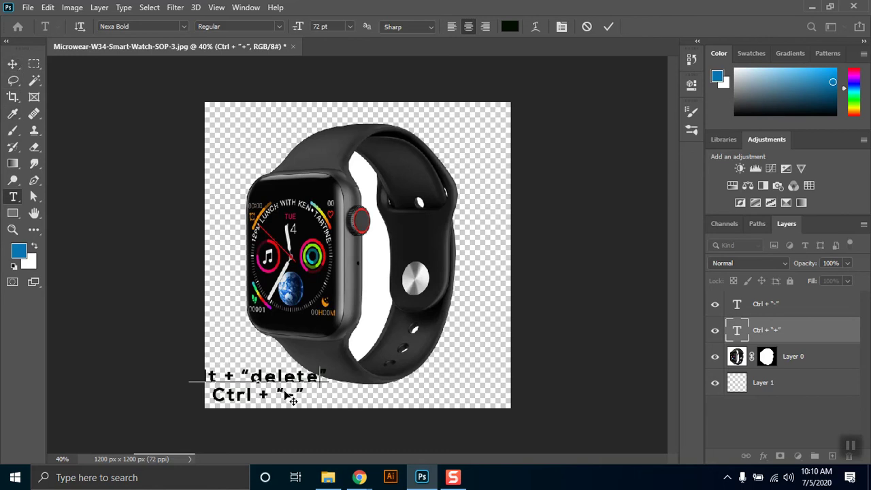
key(Delete)
key(BackSpace)
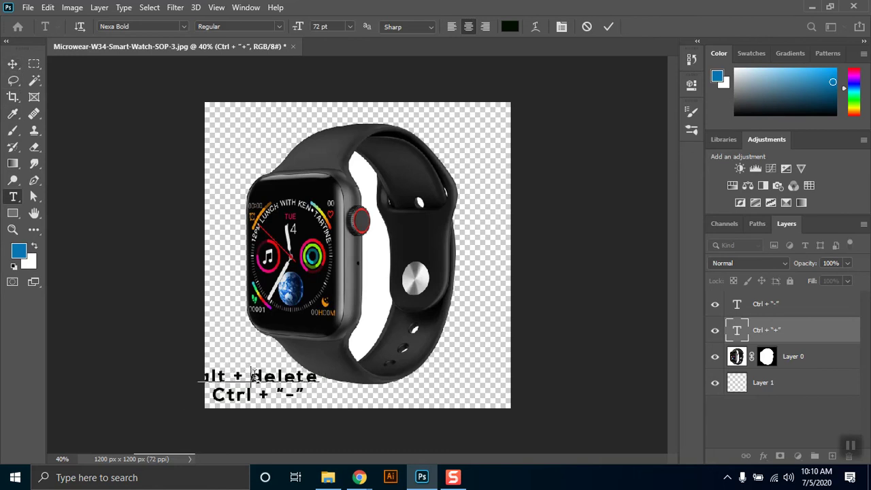
click(12, 63)
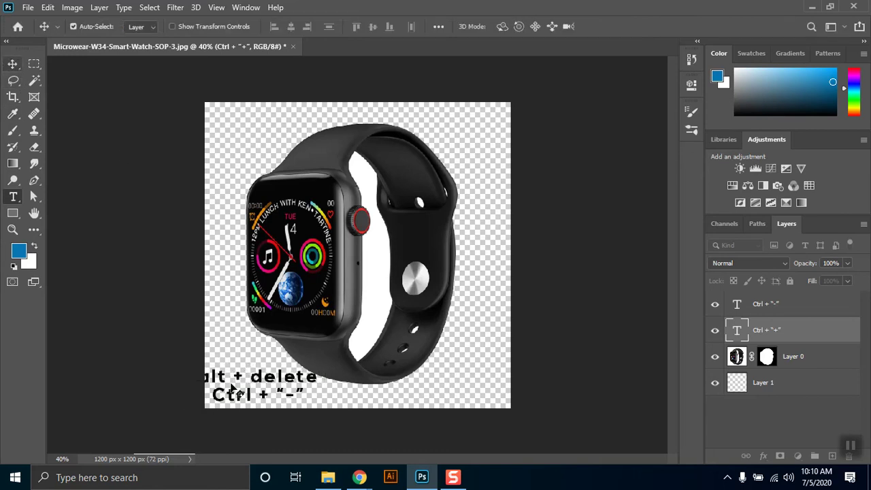
- Shift the "alt + delete" caption fully inside the canvas and fill Layer 1 with the blue foreground colour, checking it hidden and shown
drag(256, 377, 271, 376)
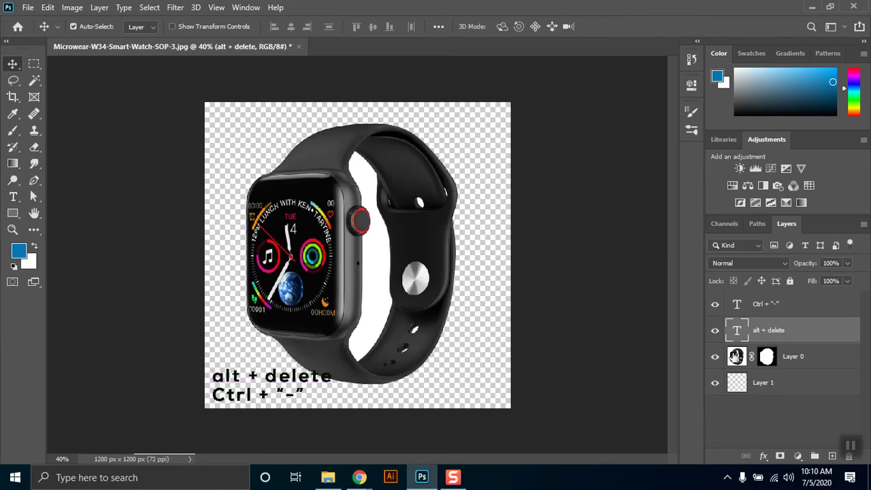
click(780, 389)
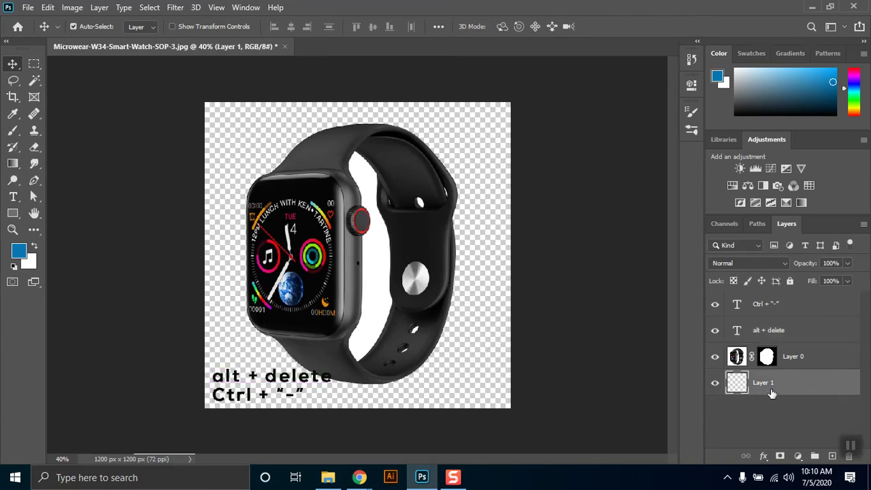
key(alt+Delete)
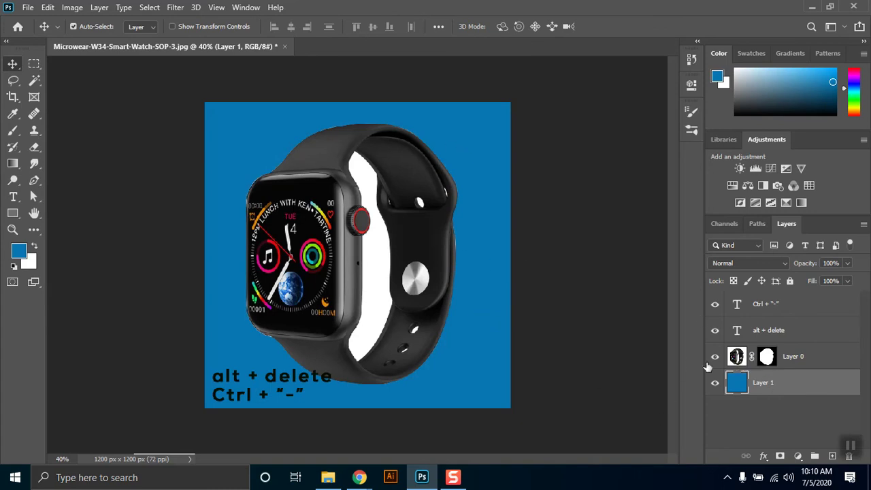
click(715, 385)
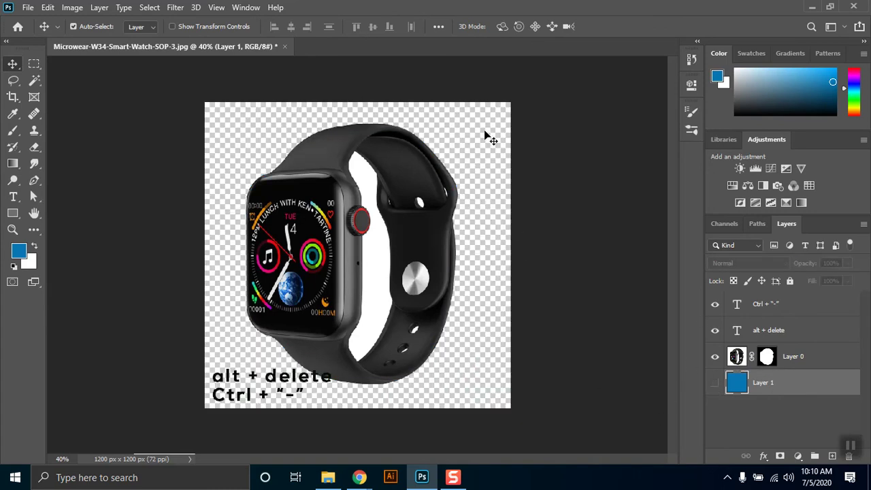
click(715, 382)
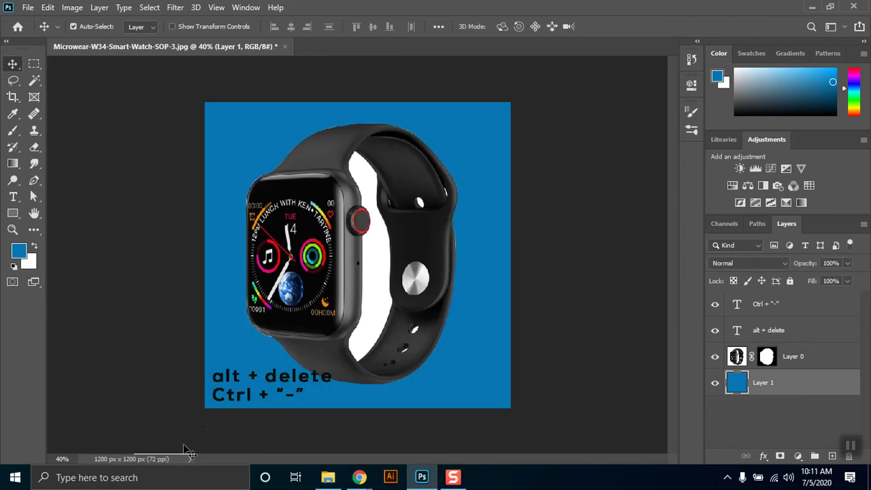
- Move the "alt + delete" caption to the image's lower-right corner and change the other caption to "Ctrl + Delete", kept fully inside the canvas
drag(290, 384, 403, 403)
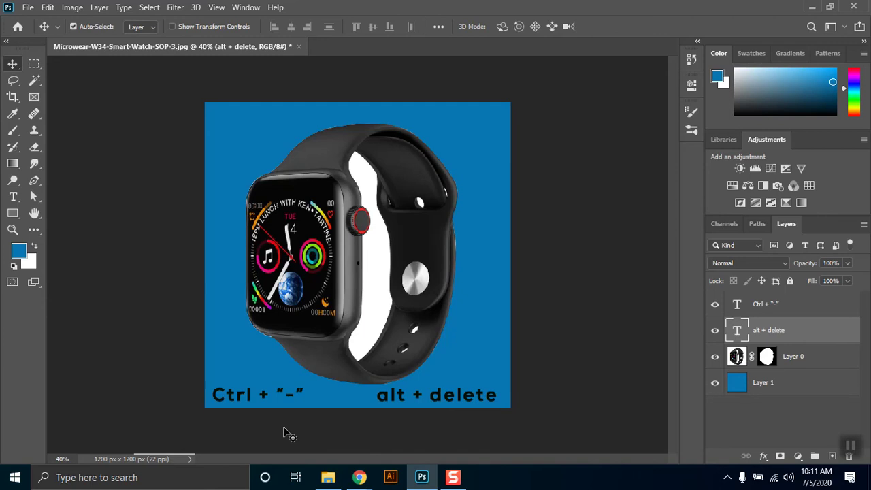
key(t)
drag(276, 394, 320, 392)
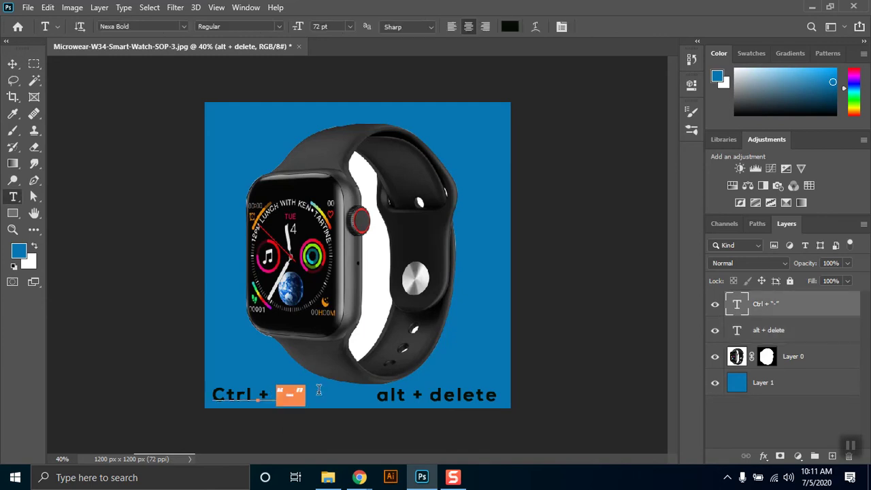
text(Delete)
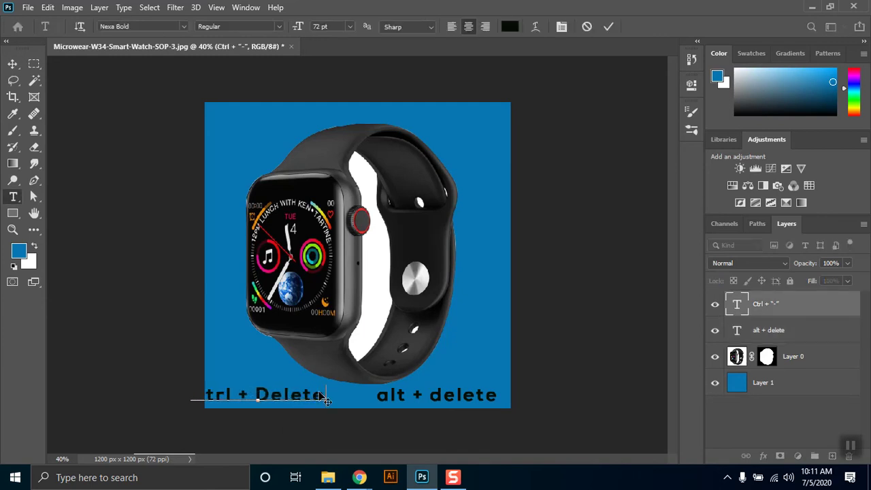
click(12, 63)
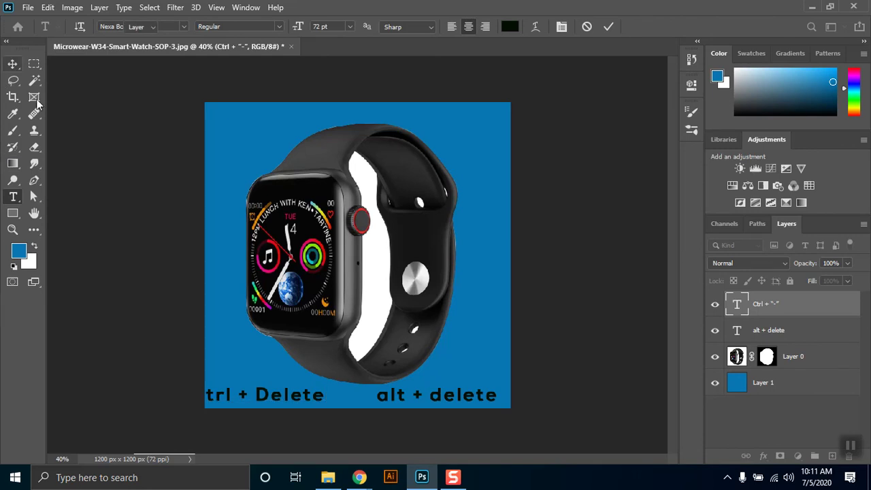
drag(289, 405, 308, 405)
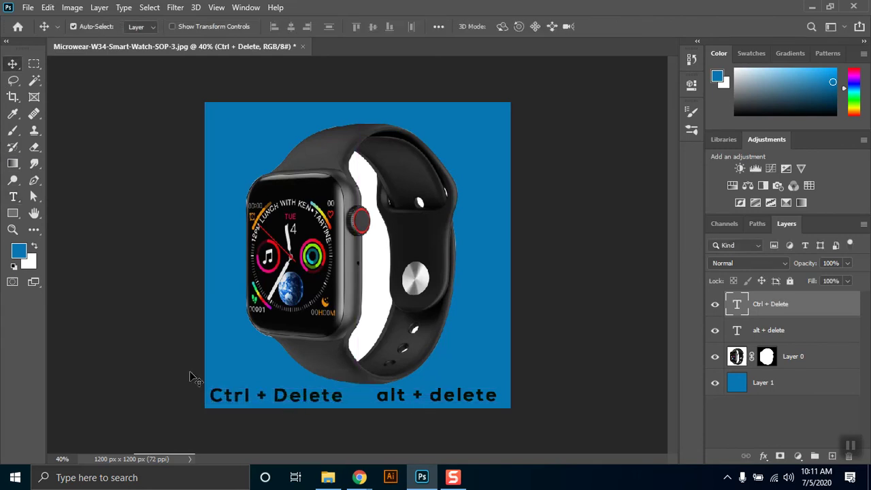
- Set the background colour to bright green, undoing a test fill on the "Ctrl + Delete" caption
click(30, 262)
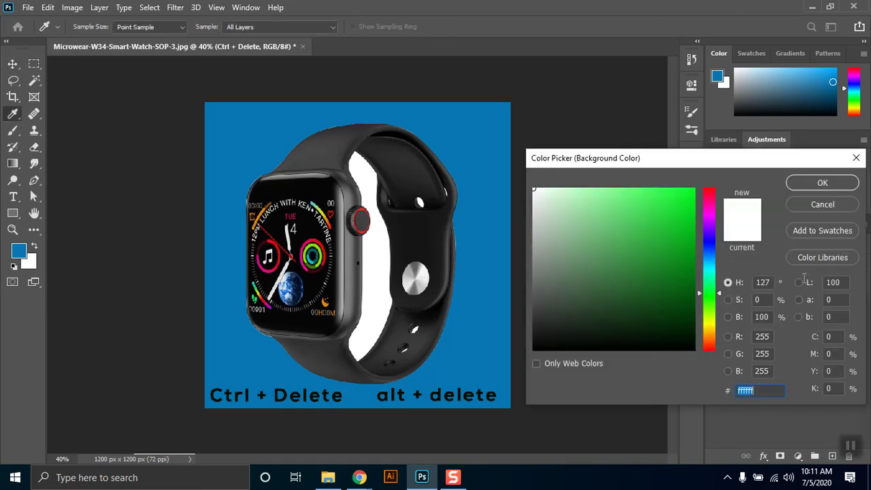
click(693, 192)
click(828, 190)
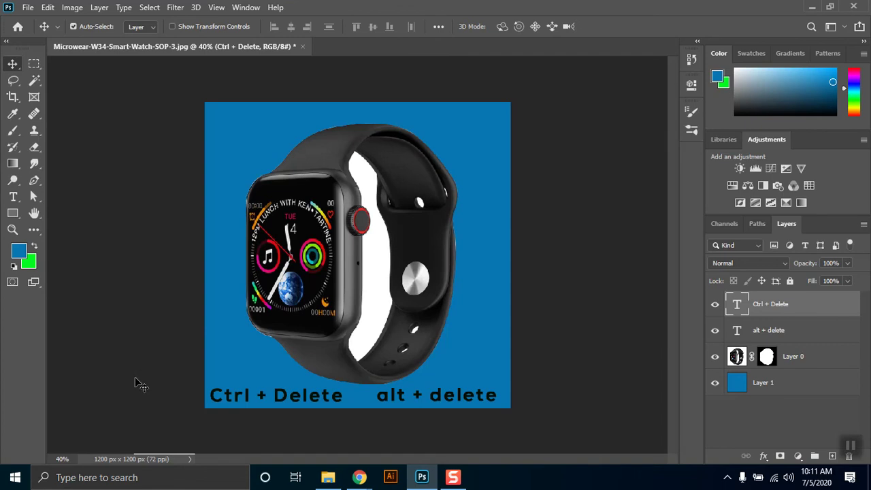
key(ctrl+Delete)
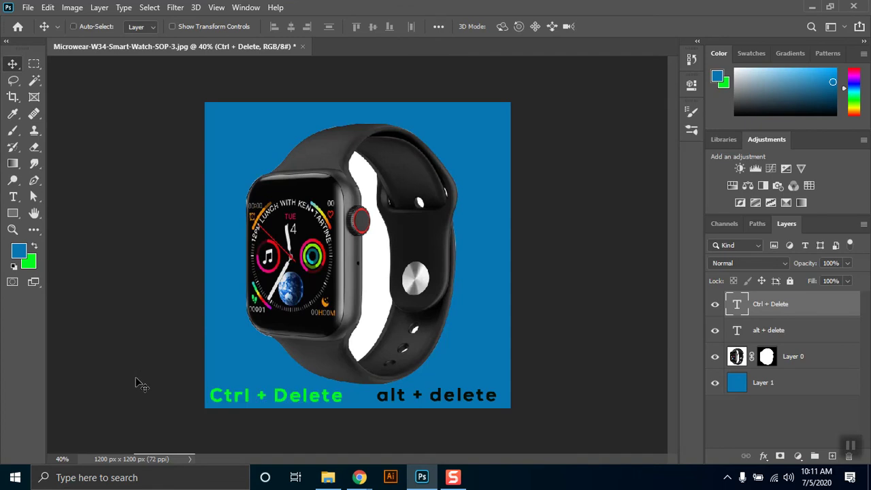
key(ctrl+z)
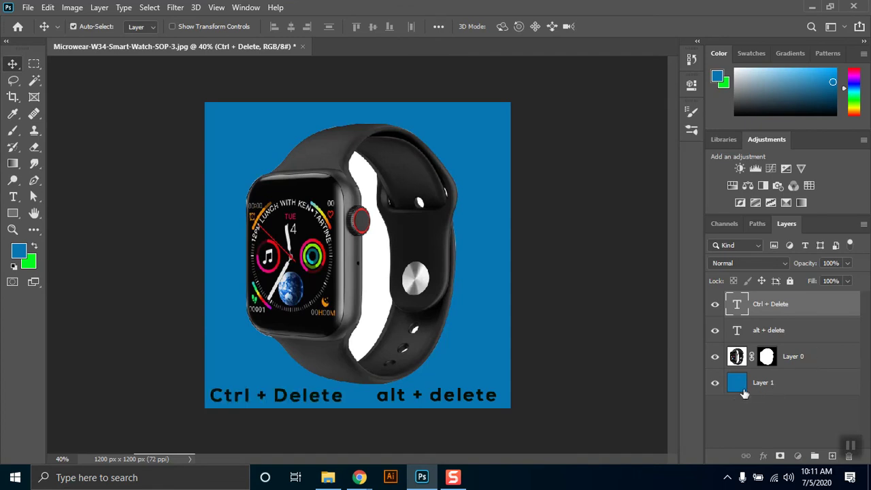
- Fill Layer 1 with the green background colour, alternating once with the blue foreground colour and ending on green
click(781, 387)
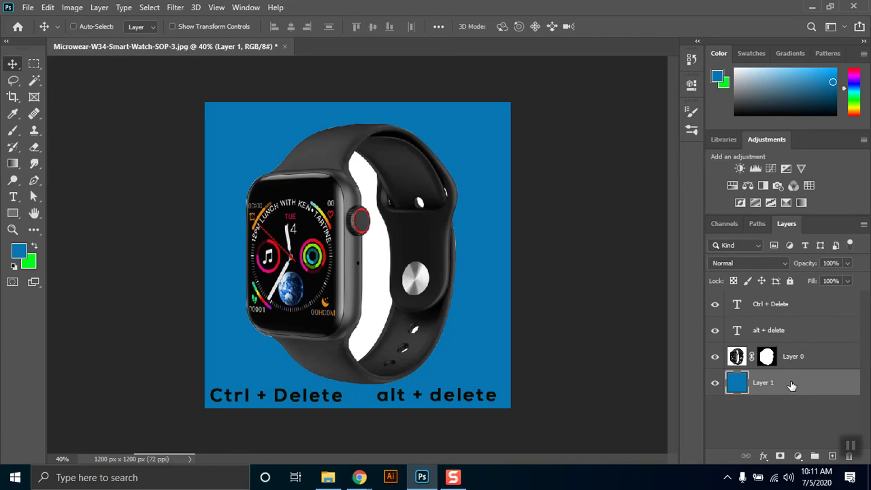
key(ctrl+Delete)
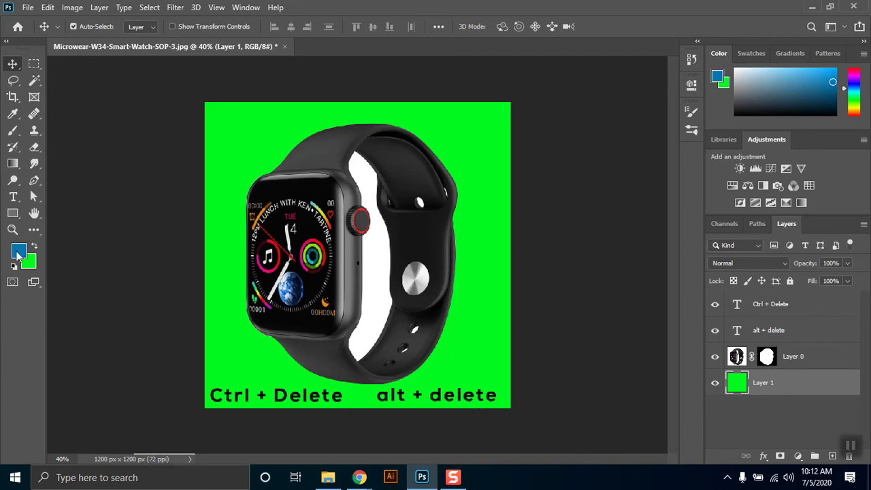
key(alt+Delete)
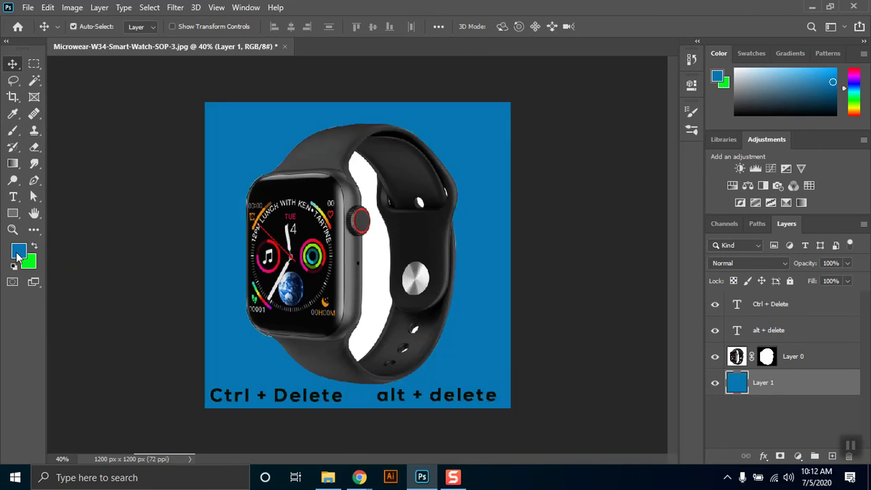
key(ctrl+Delete)
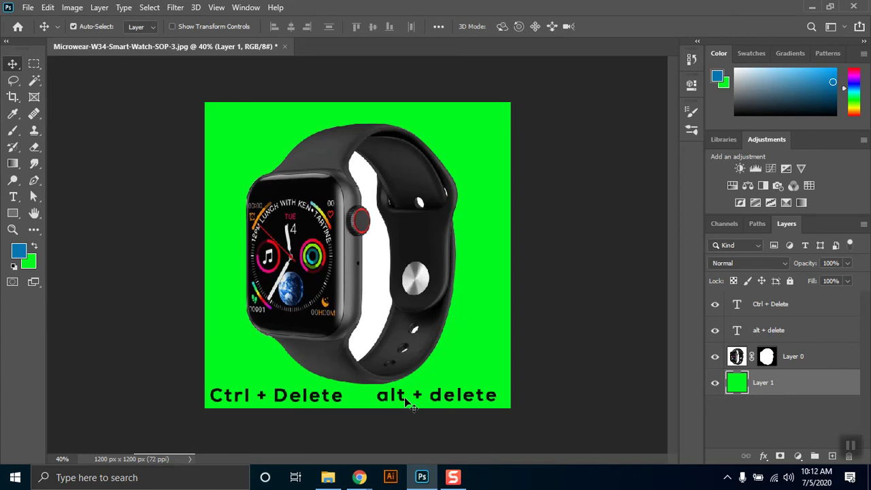
- Hide Layer 1, add a new layer above it and brush blue across the area behind the top of the watch
click(715, 384)
click(825, 455)
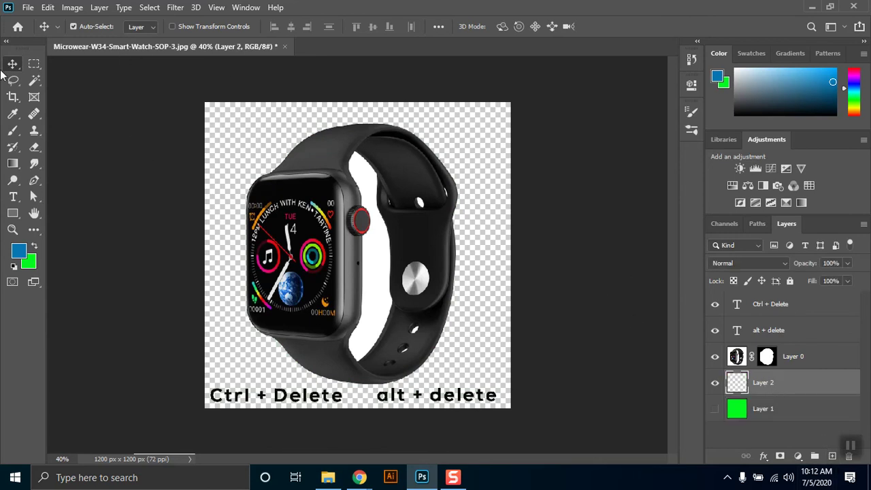
click(11, 133)
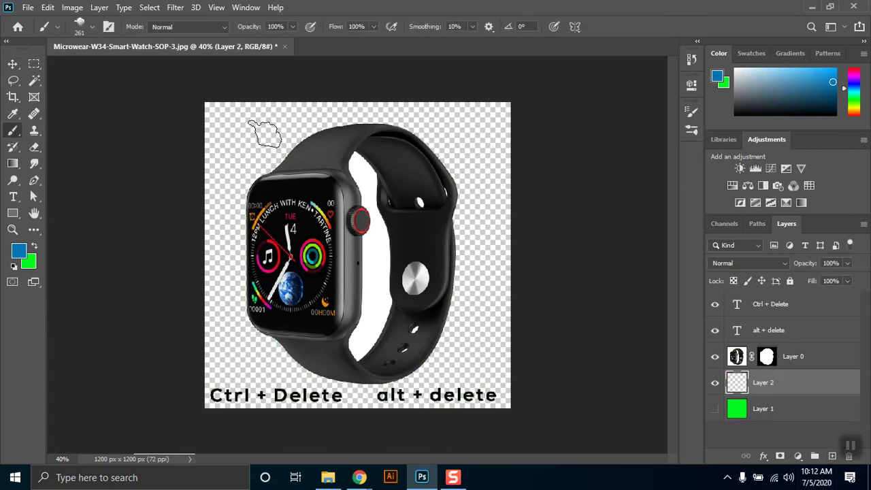
mouse_move(225, 140)
mouse_down()
mouse_move(301, 85)
mouse_move(178, 154)
mouse_up()
mouse_move(449, 83)
mouse_down()
mouse_move(480, 126)
mouse_move(502, 136)
mouse_up()
- Choose the Soft Round brush from General Brushes and paint blue over the remaining background around the watch on Layer 2
click(695, 129)
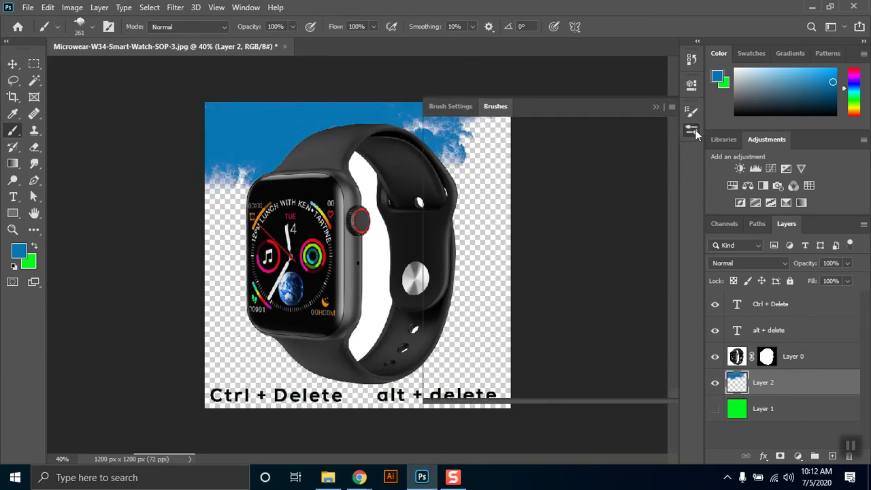
scroll(671, 237, up, 1)
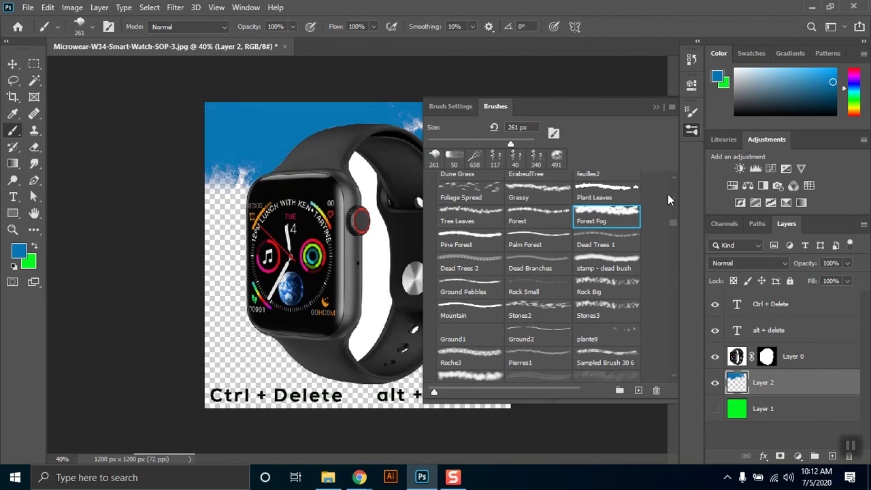
scroll(667, 171, up, 2)
scroll(672, 218, up, 2)
scroll(670, 191, up, 3)
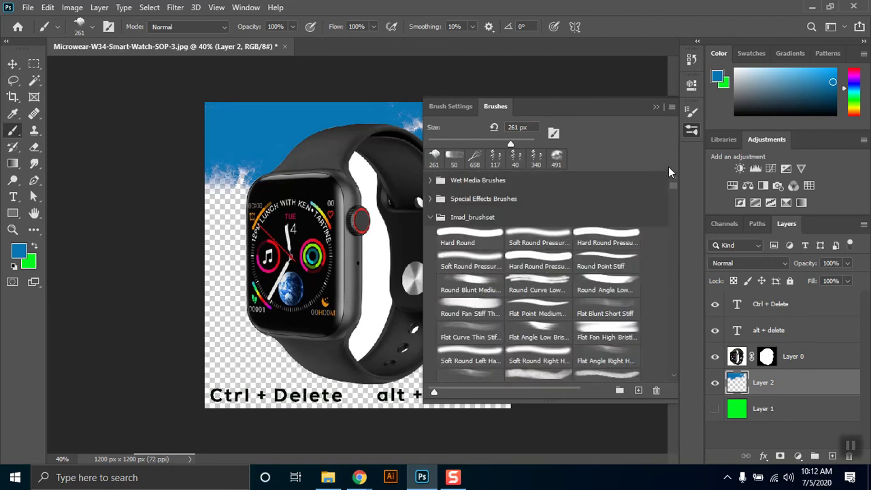
scroll(671, 184, up, 2)
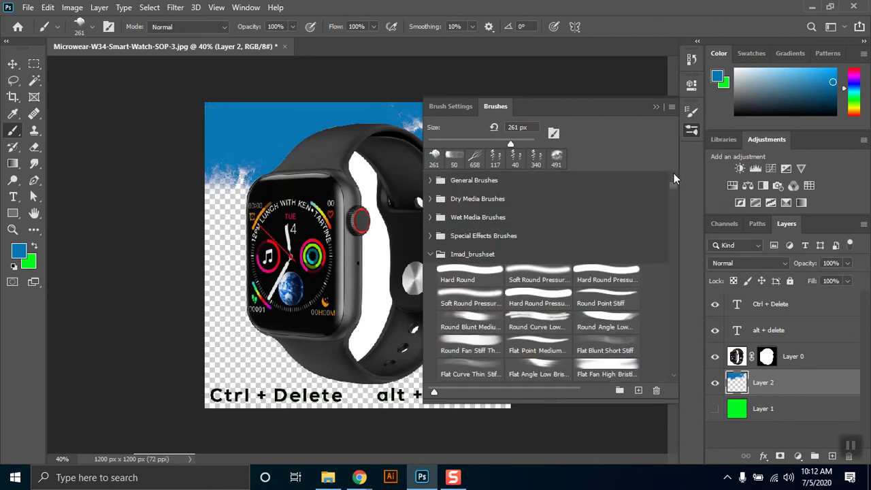
click(442, 182)
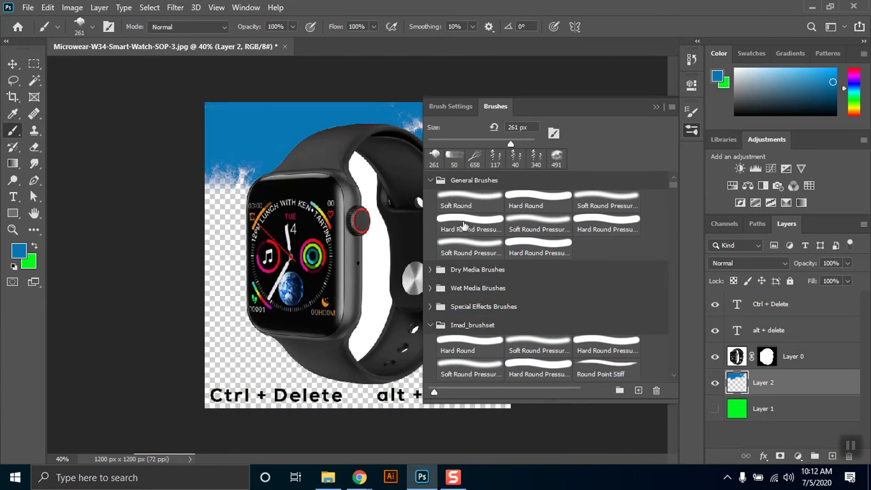
click(470, 200)
drag(184, 234, 224, 205)
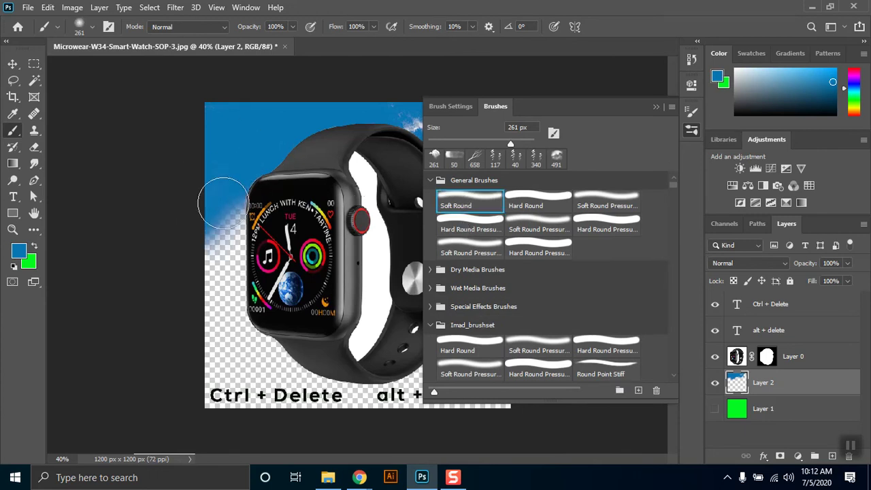
click(656, 107)
mouse_move(363, 167)
mouse_down()
mouse_move(475, 143)
mouse_move(471, 120)
mouse_move(483, 116)
mouse_move(519, 144)
mouse_move(493, 217)
mouse_move(550, 172)
mouse_move(590, 232)
mouse_move(390, 345)
mouse_move(442, 341)
mouse_move(388, 419)
mouse_move(285, 409)
mouse_move(139, 334)
mouse_move(120, 287)
mouse_move(154, 243)
mouse_move(229, 294)
mouse_move(295, 313)
mouse_up()
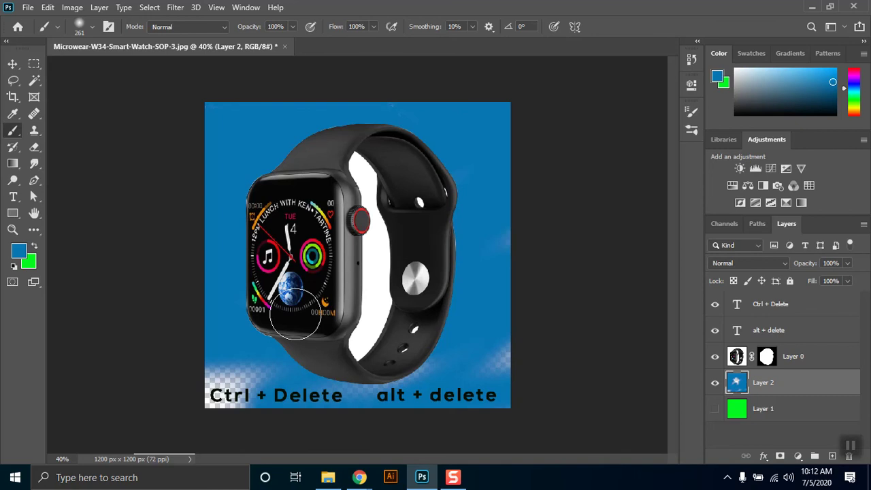
- Fill Layer 2 completely with the blue foreground colour and check it by hiding and showing the layer
key(alt+Delete)
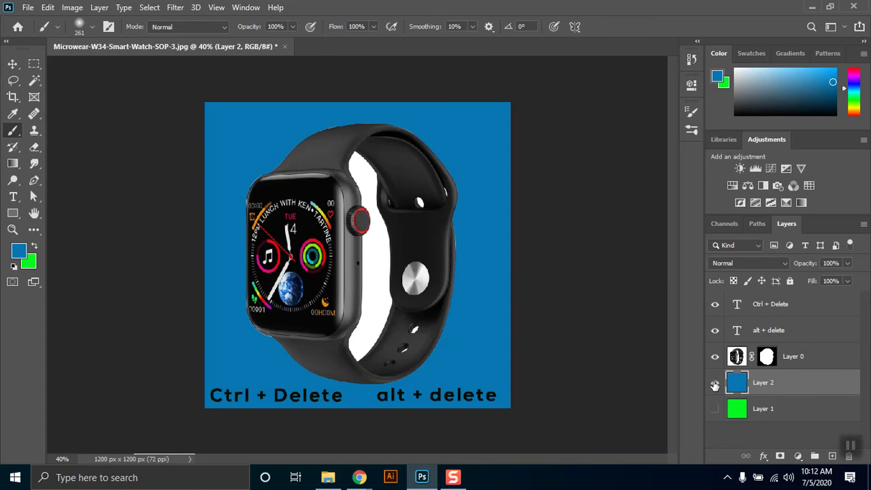
click(716, 383)
click(715, 384)
- Examine the white gap between the watch case and strap and the white strap holes up close
click(34, 181)
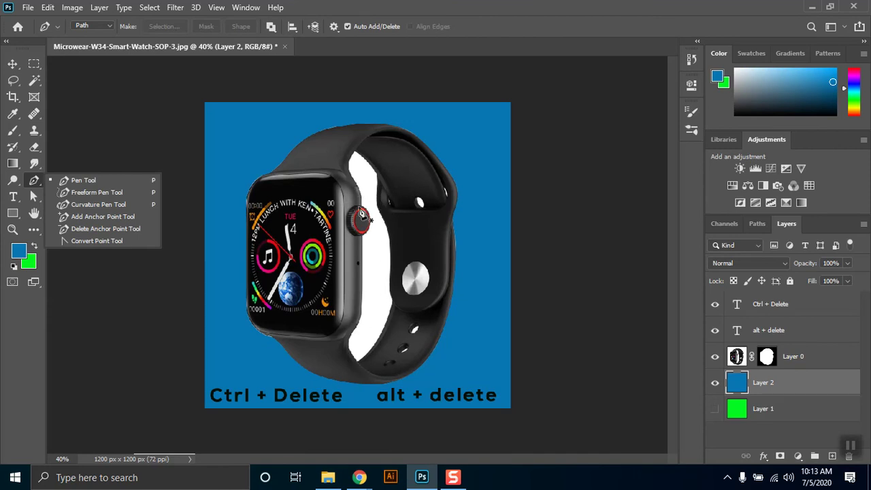
scroll(371, 191, up, 4)
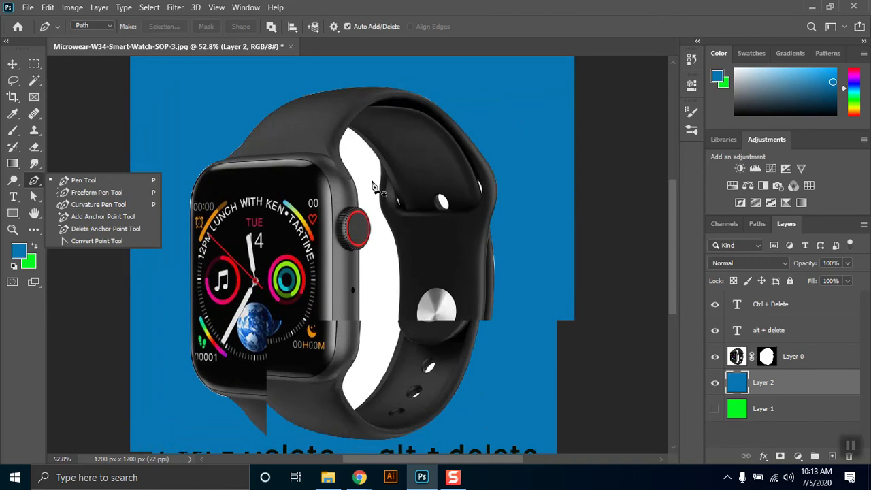
scroll(372, 190, up, 3)
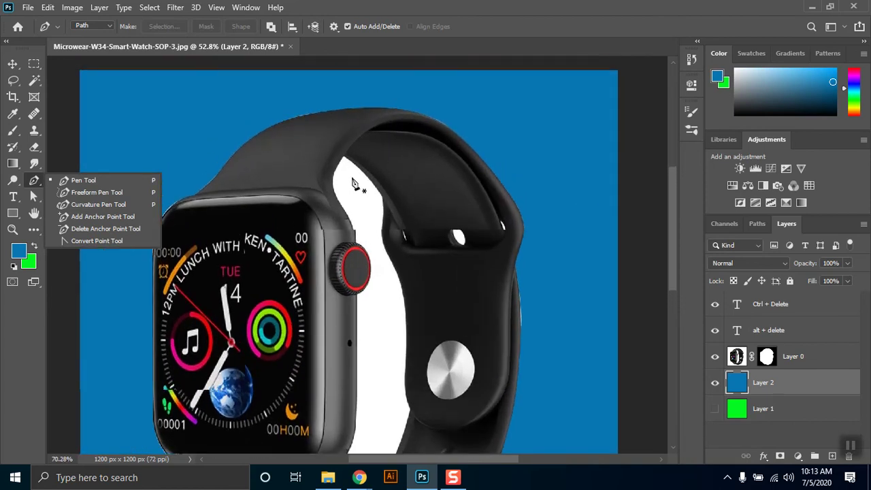
scroll(341, 205, up, 2)
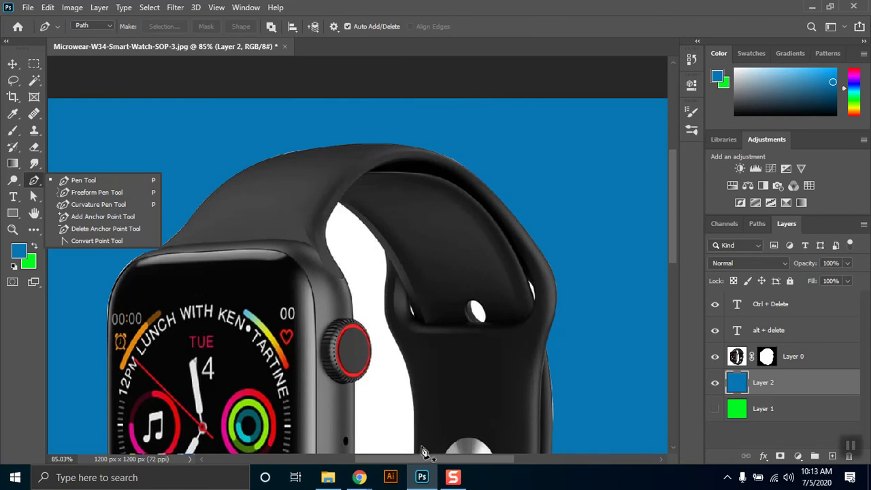
click(497, 3)
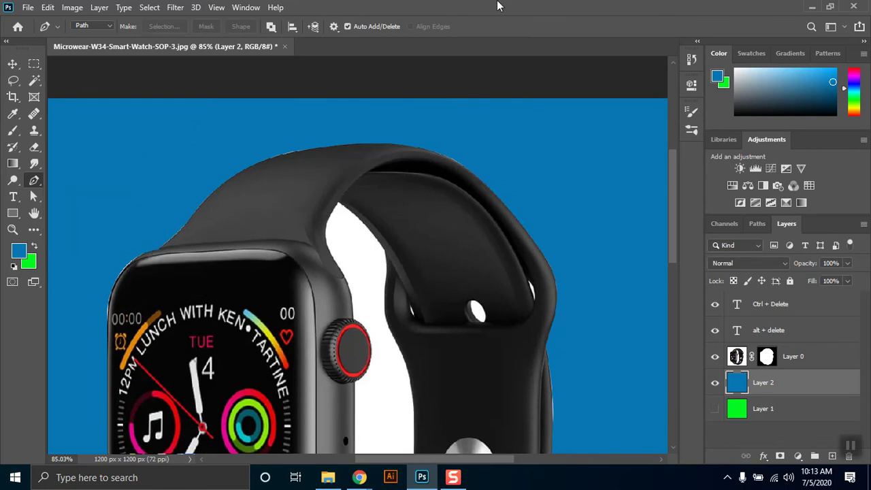
scroll(309, 311, down, 5)
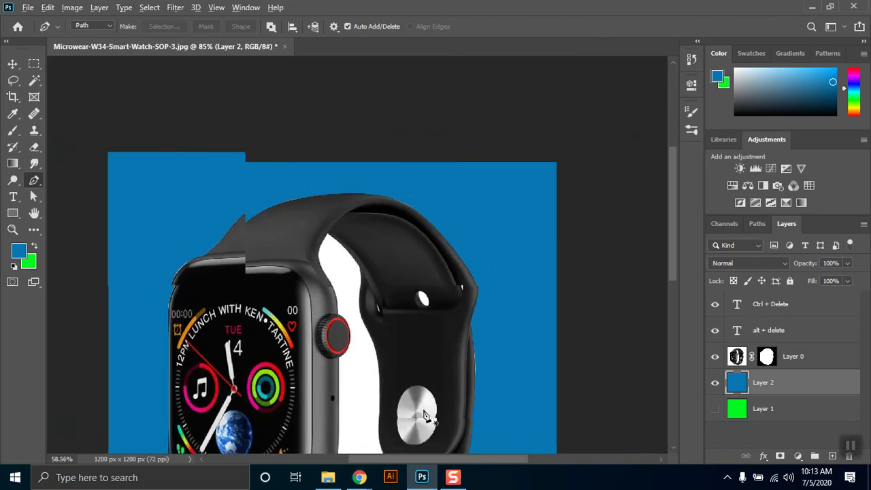
scroll(403, 402, down, 3)
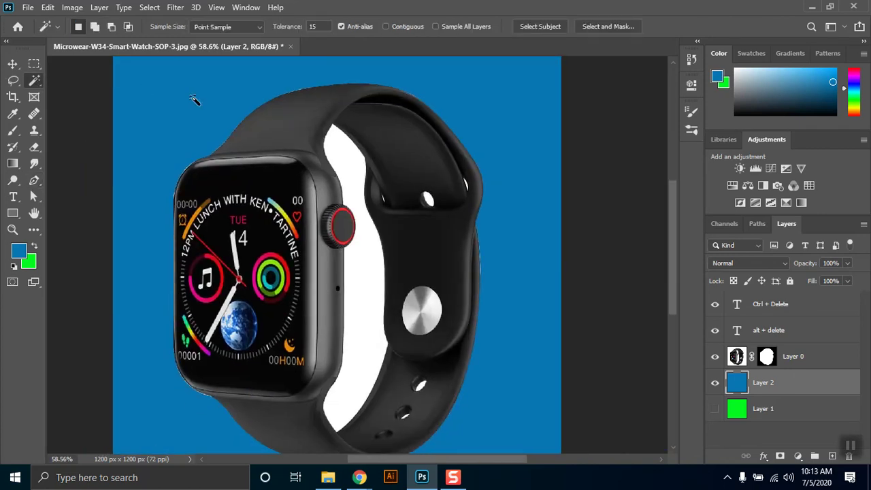
- Clear the current selection and select the white gap between the watch case and strap on Layer 0 with the Quick Selection tool
click(346, 156)
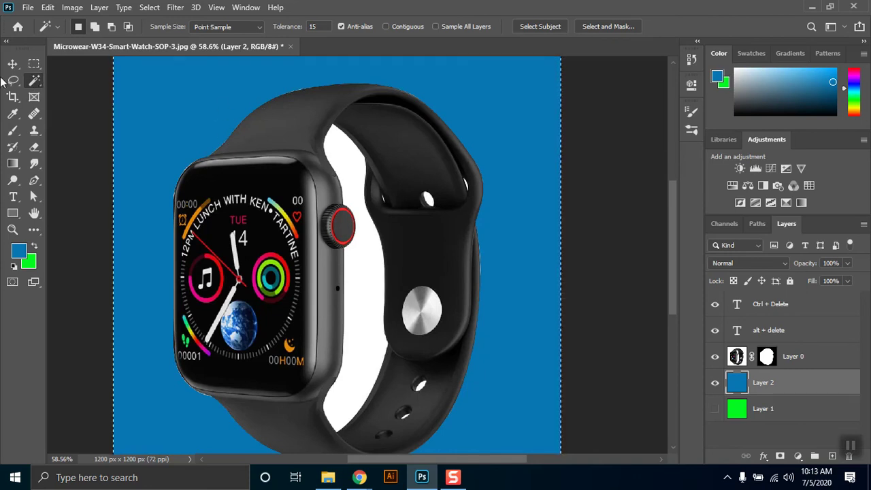
right_click(30, 83)
click(73, 94)
click(738, 359)
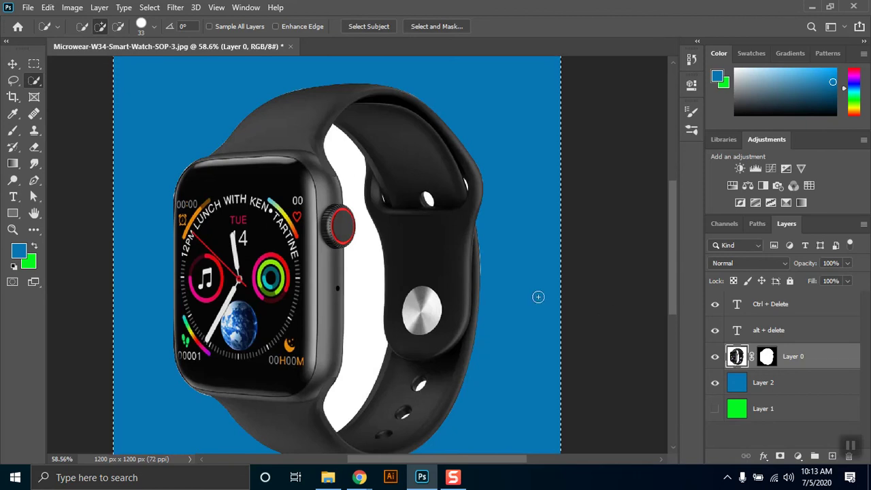
key(ctrl+d)
click(343, 150)
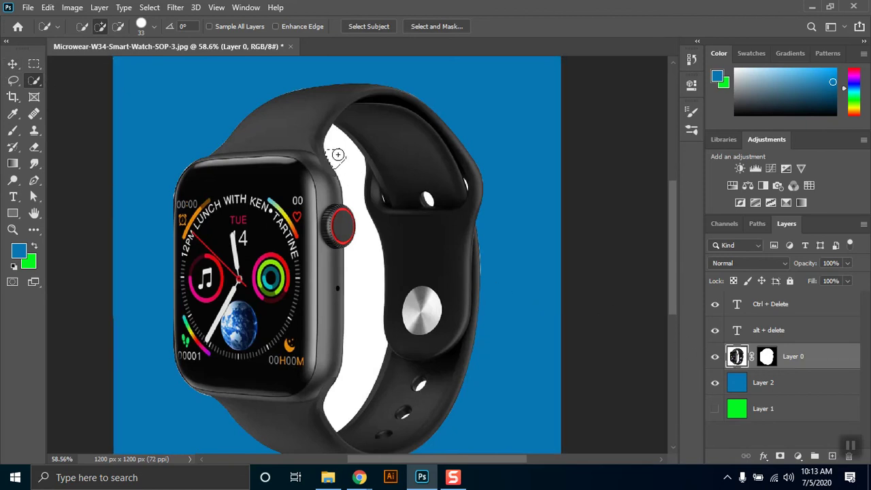
mouse_move(343, 151)
mouse_down()
mouse_move(371, 253)
mouse_move(368, 239)
mouse_move(354, 319)
mouse_move(359, 346)
mouse_up()
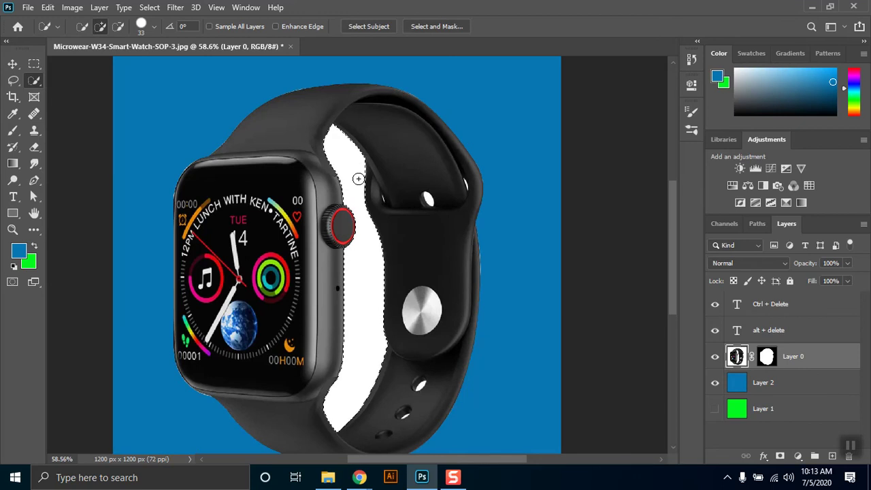
- Examine the edges of the gap selection and the strap holes up close, then the whole watch
scroll(360, 179, up, 1)
scroll(360, 179, up, 4)
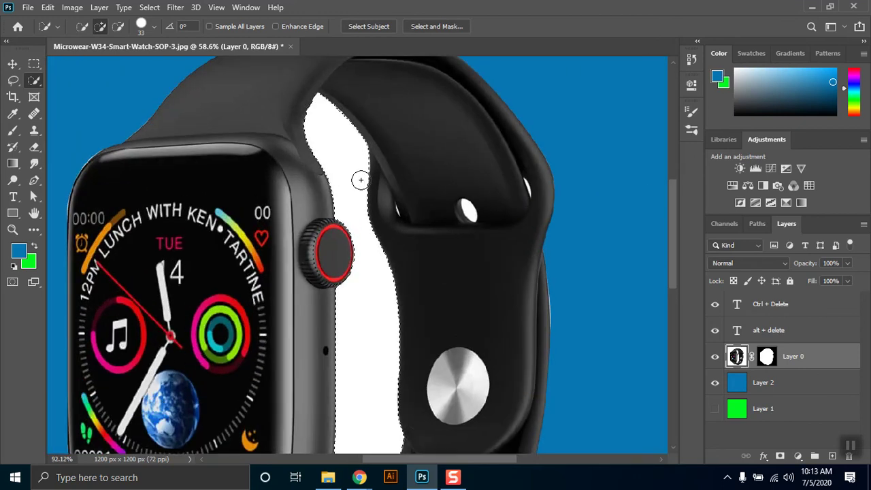
scroll(360, 179, up, 2)
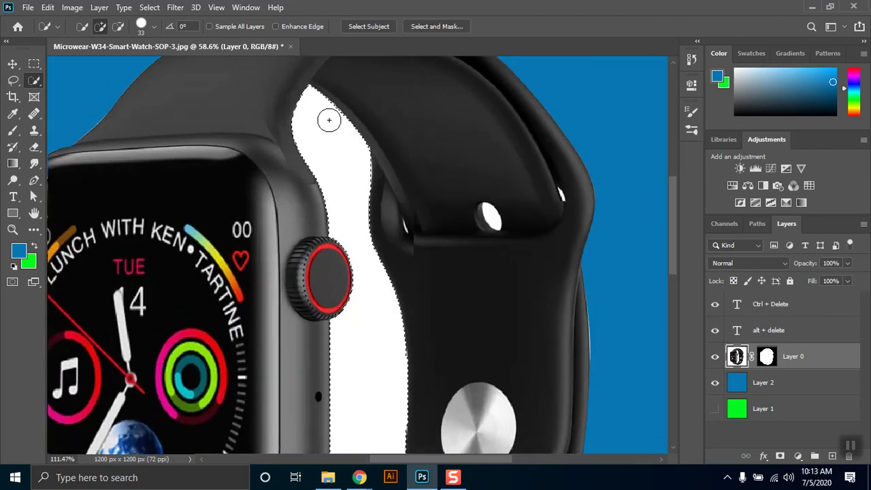
scroll(329, 133, up, 3)
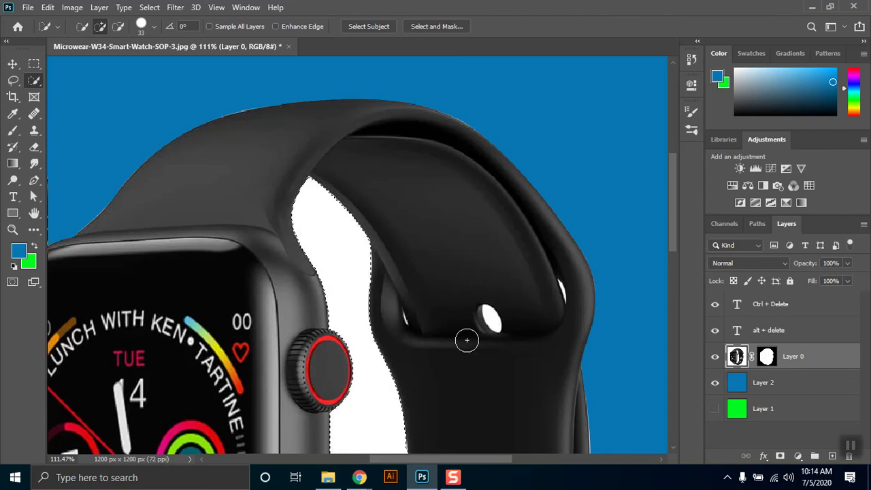
key(alt)
scroll(420, 206, down, 3)
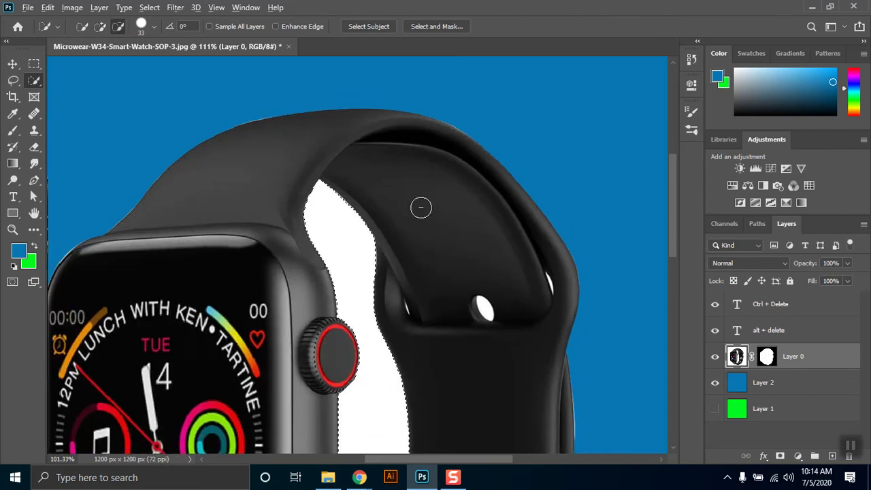
scroll(420, 240, down, 4)
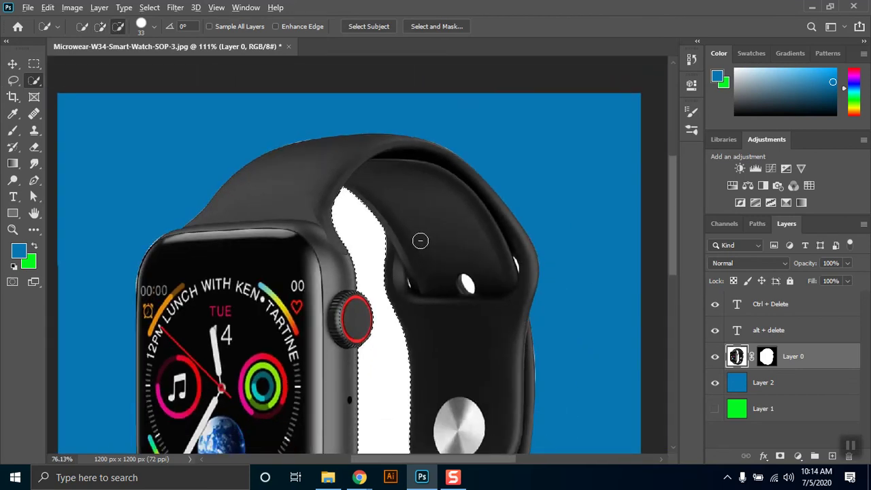
scroll(466, 231, down, 5)
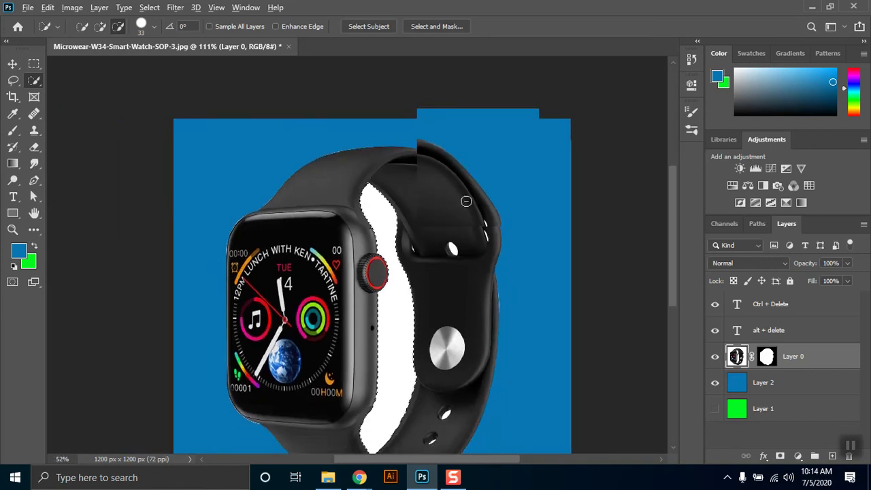
scroll(572, 270, down, 5)
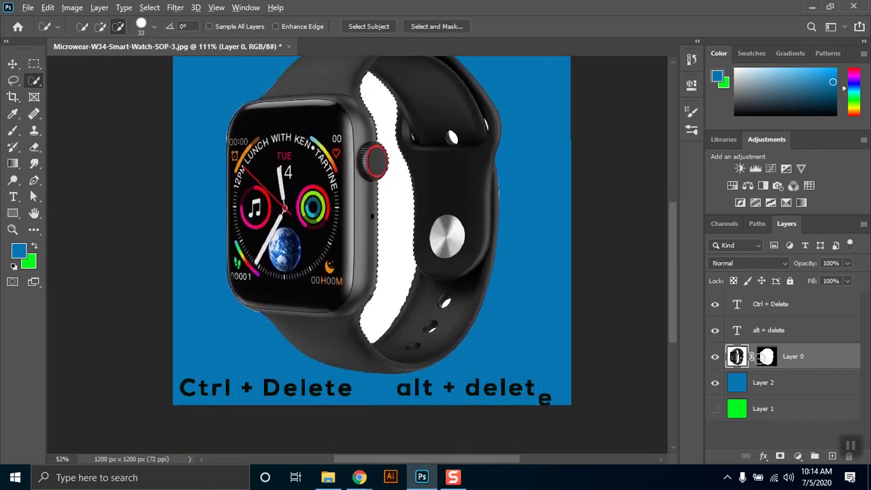
scroll(572, 271, down, 1)
scroll(629, 298, up, 2)
scroll(668, 284, up, 5)
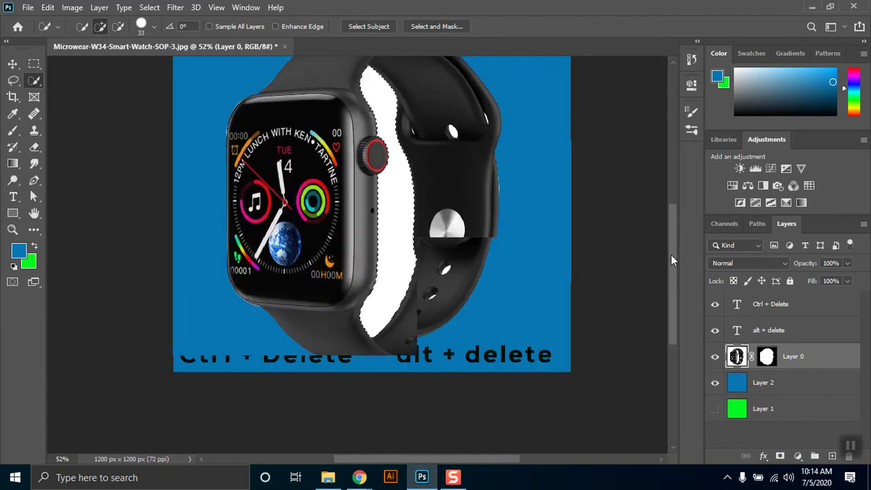
- Paint black on Layer 0's mask with the Brush to hide the selected gap between case and strap, and deselect
click(770, 363)
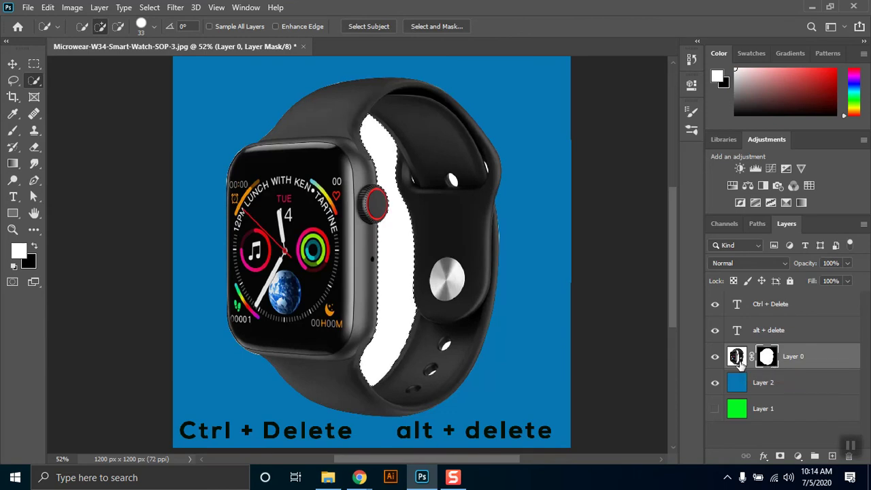
click(741, 362)
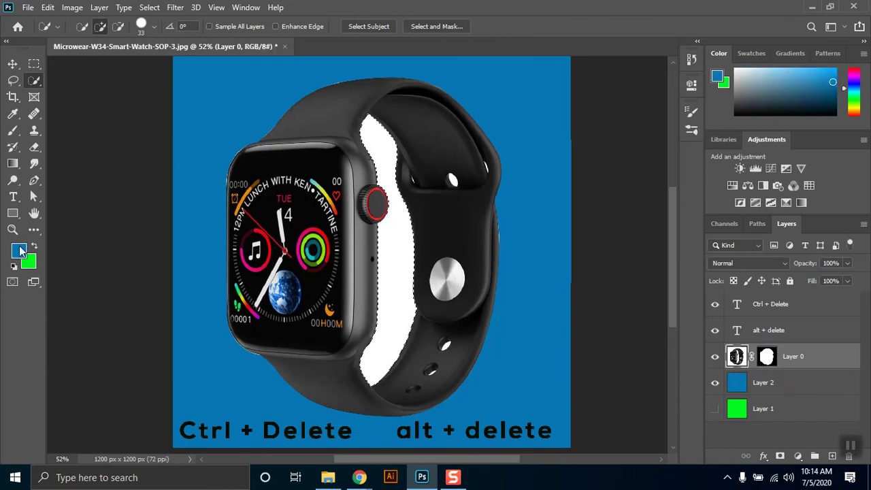
click(766, 350)
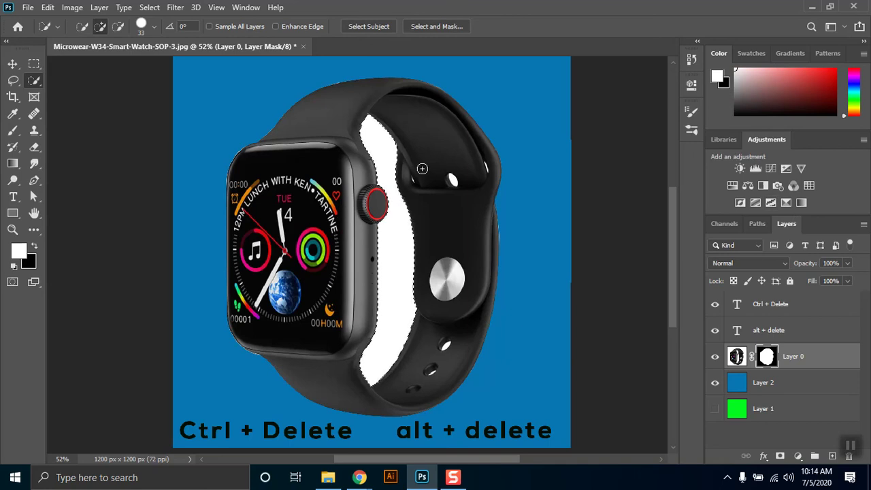
click(12, 130)
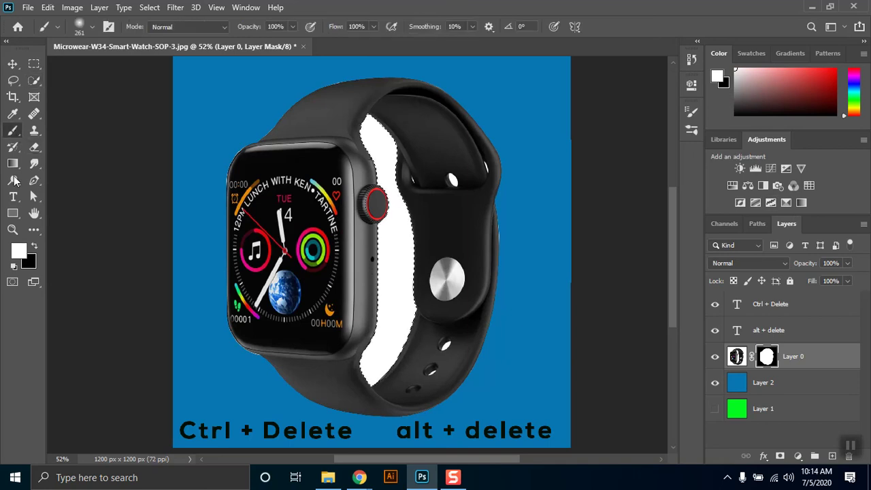
click(34, 247)
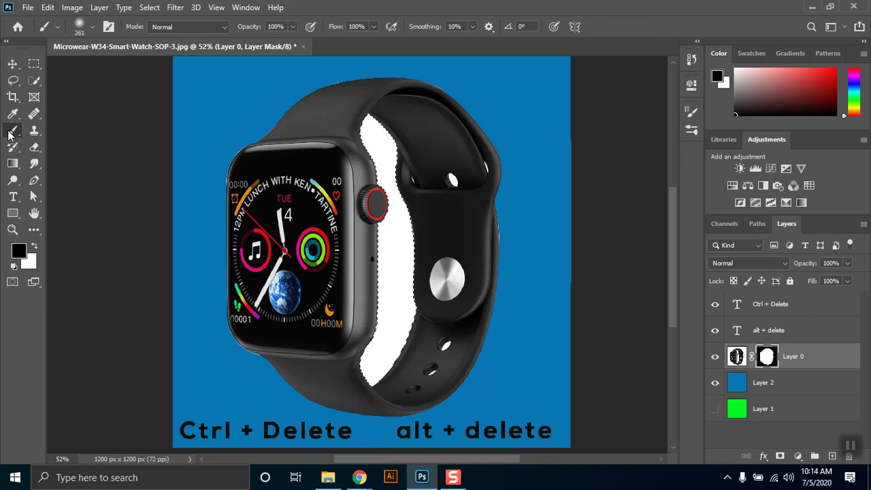
drag(397, 178, 401, 310)
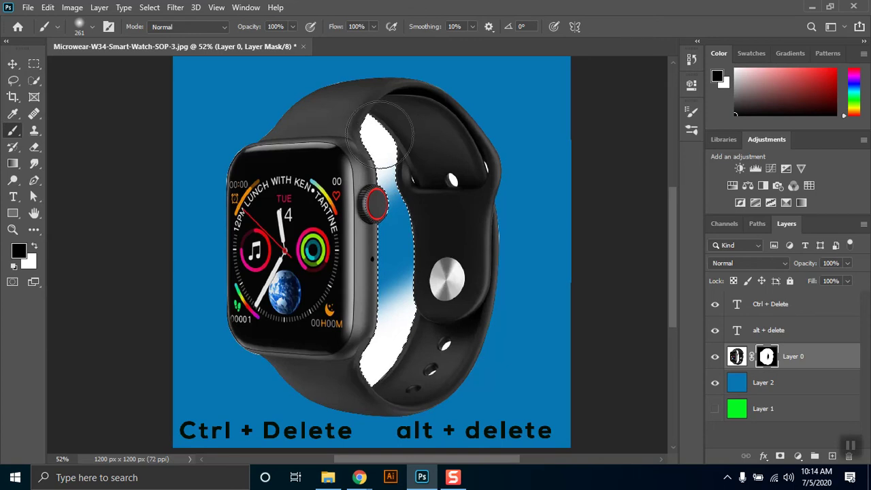
mouse_move(388, 242)
mouse_down()
mouse_move(351, 454)
mouse_move(423, 276)
mouse_move(337, 372)
mouse_move(393, 310)
mouse_move(368, 264)
mouse_move(370, 89)
mouse_up()
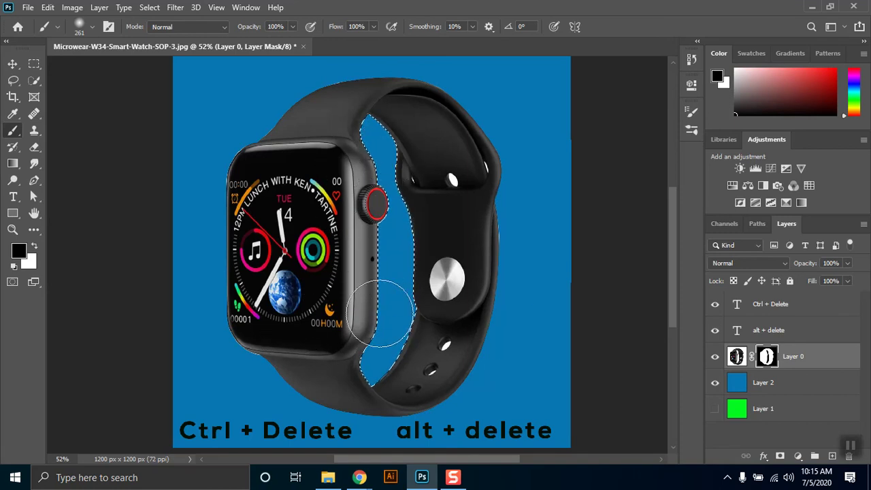
click(33, 64)
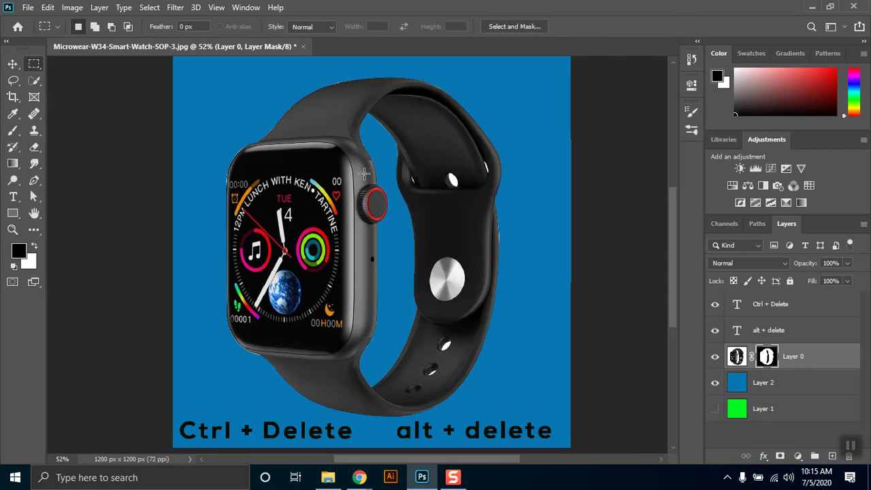
- Select the white strap holes with the Magic Wand at tolerance 15
click(31, 83)
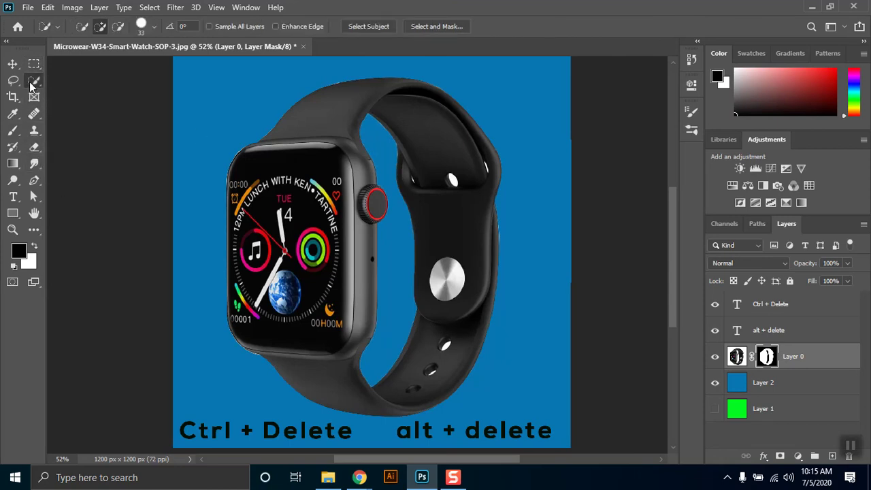
right_click(32, 83)
click(75, 103)
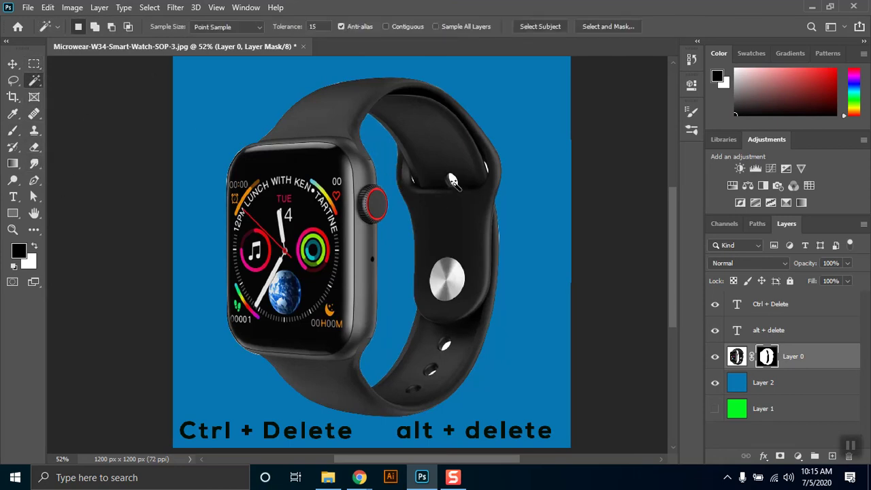
click(452, 180)
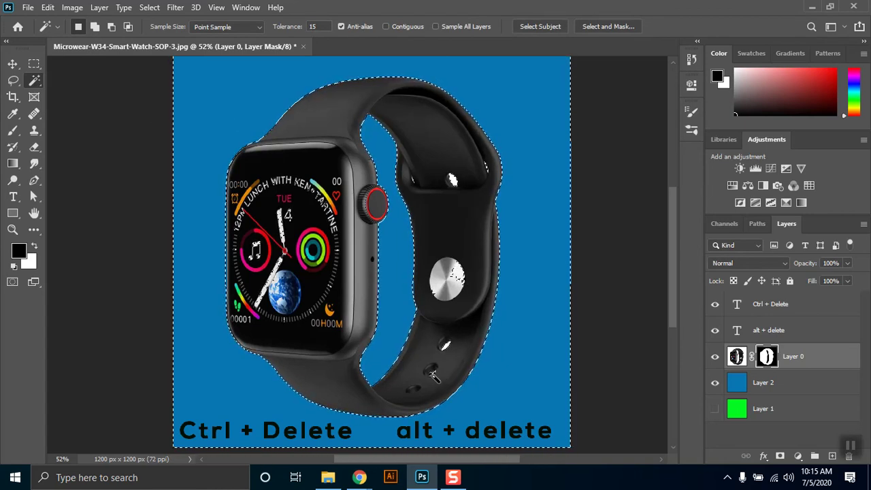
- Set the brush size to 45 px, paint black over the strap holes on Layer 0's mask, and deselect
click(13, 131)
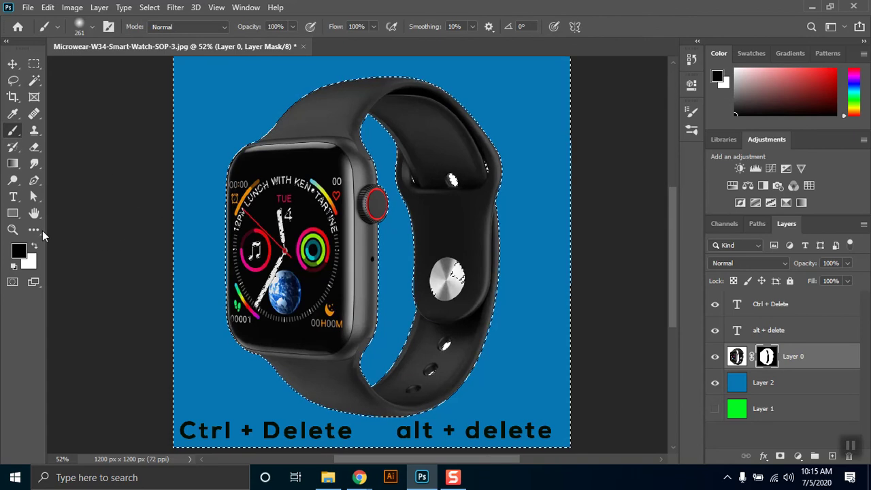
right_click(449, 354)
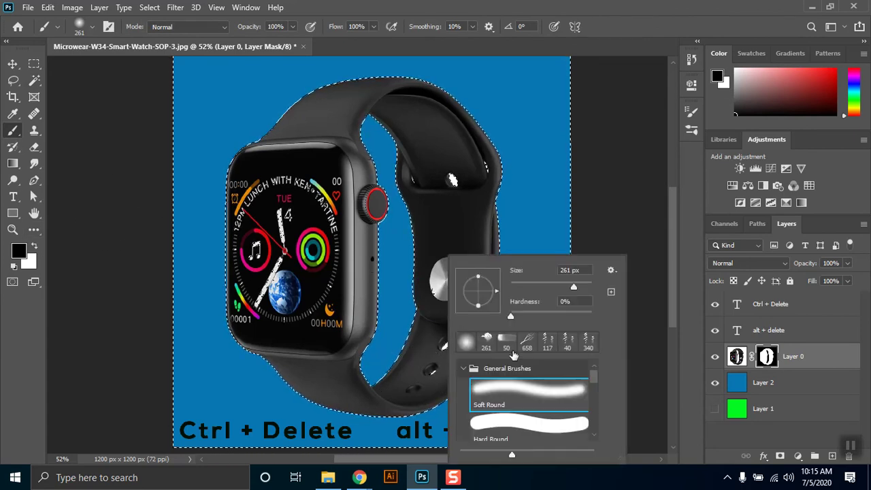
click(529, 281)
click(444, 350)
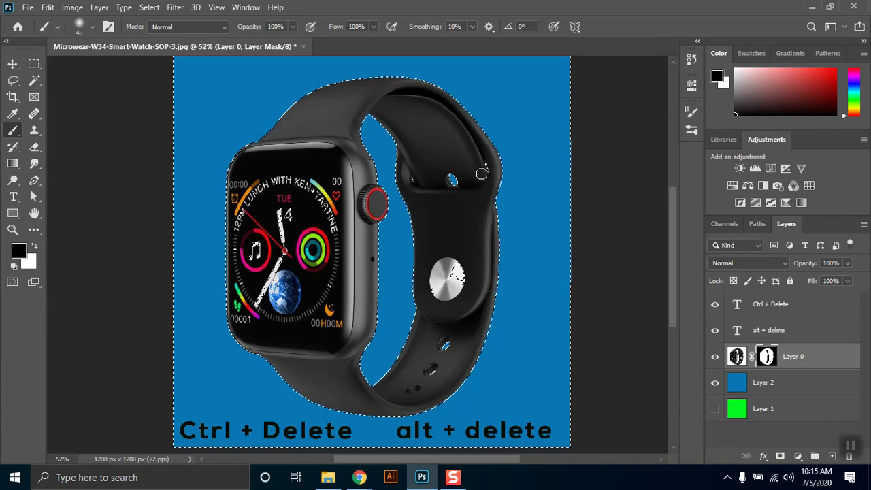
click(34, 63)
click(160, 102)
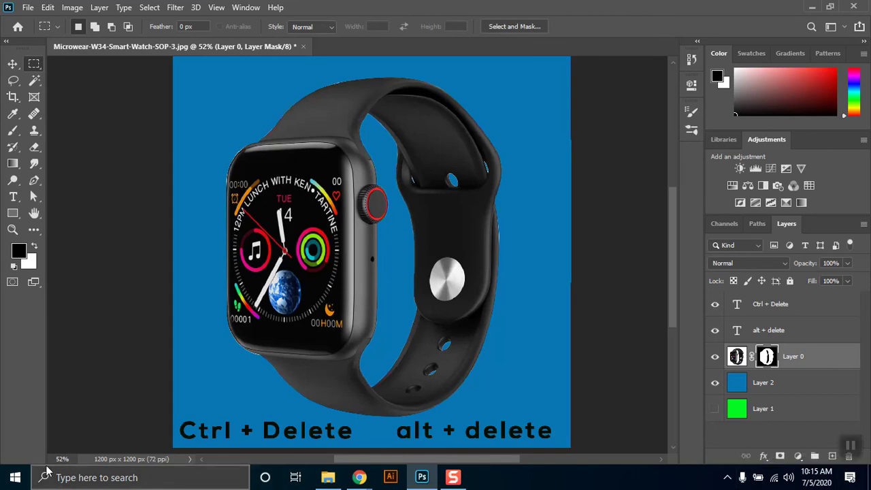
- Hide Layer 2 and both text layers, leaving only the masked watch visible
click(715, 386)
click(715, 383)
click(715, 384)
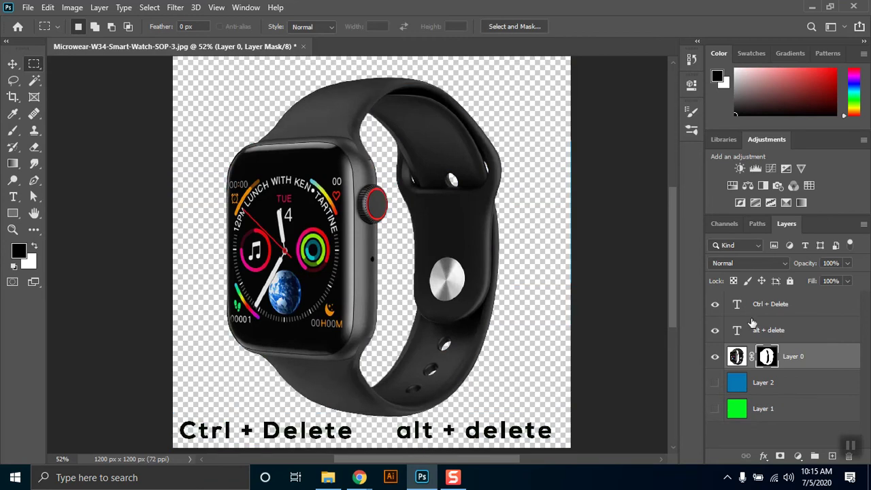
drag(715, 332, 717, 287)
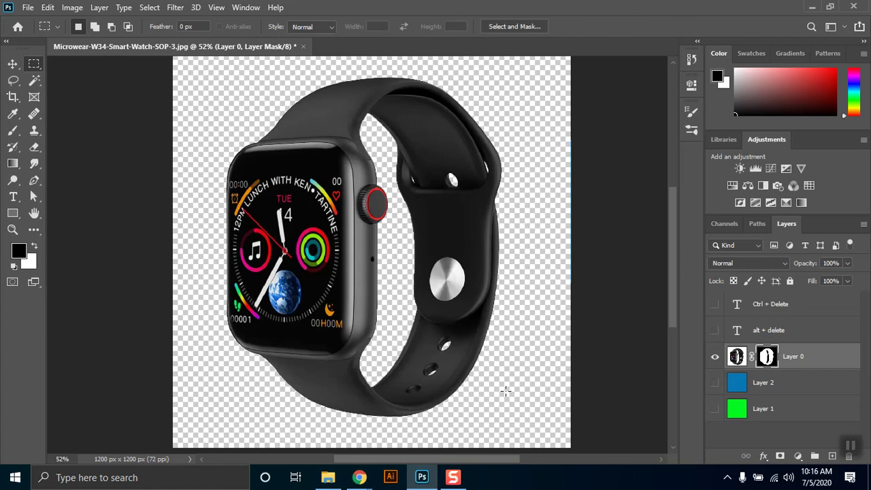
click(30, 6)
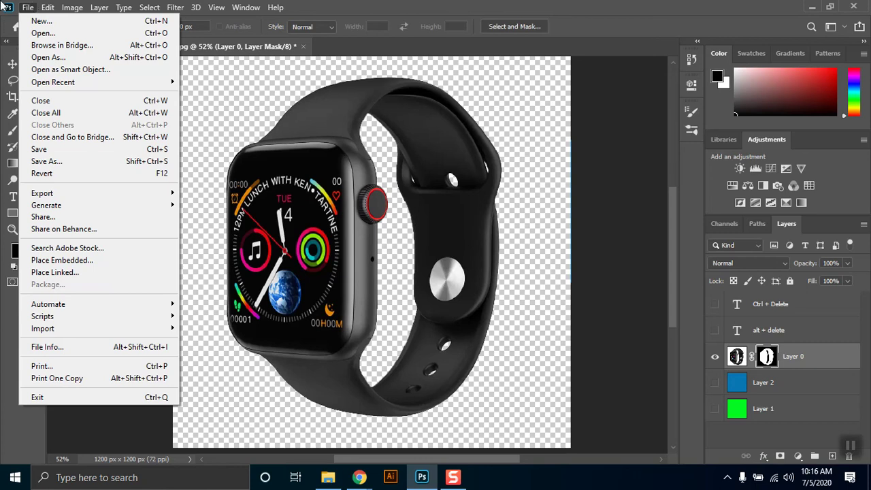
key(Escape)
key(alt+w)
click(201, 73)
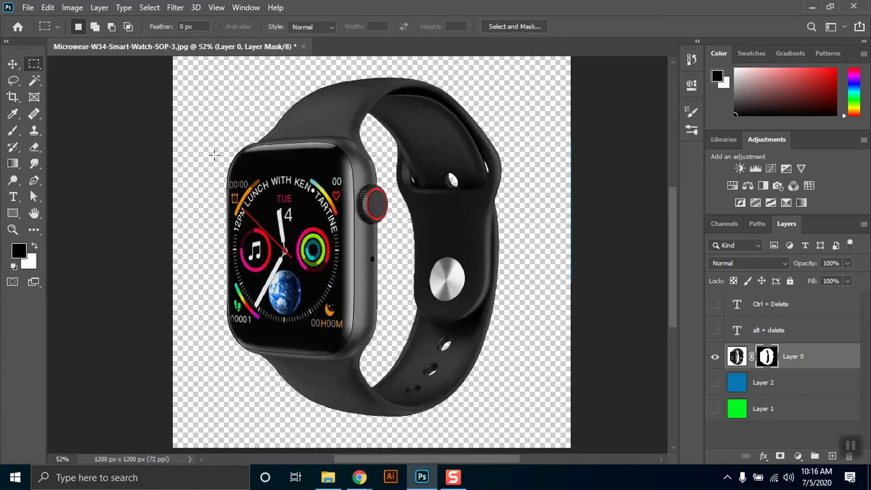
- Start saving the masked watch under a new name on the computer, with the Desktop as the destination folder
click(28, 8)
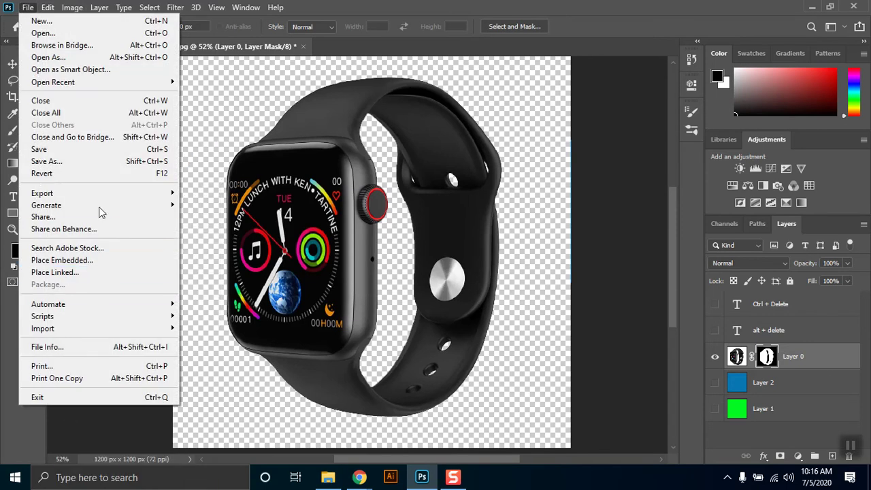
click(96, 164)
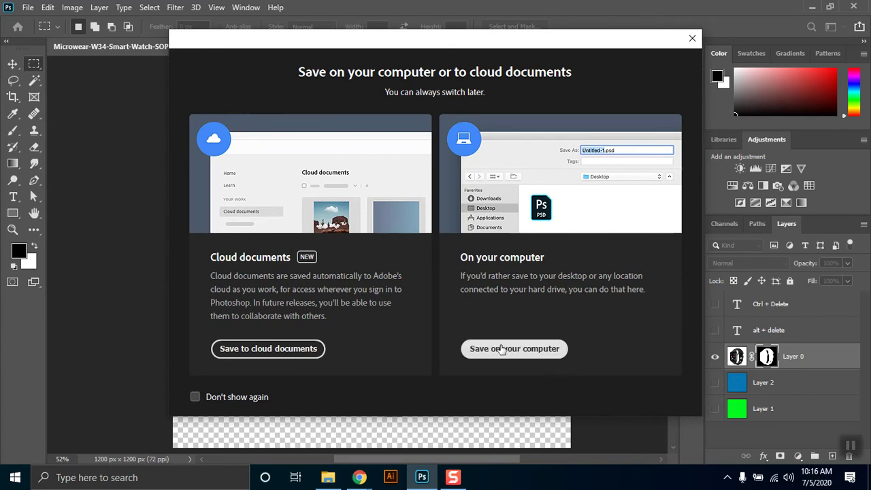
click(502, 349)
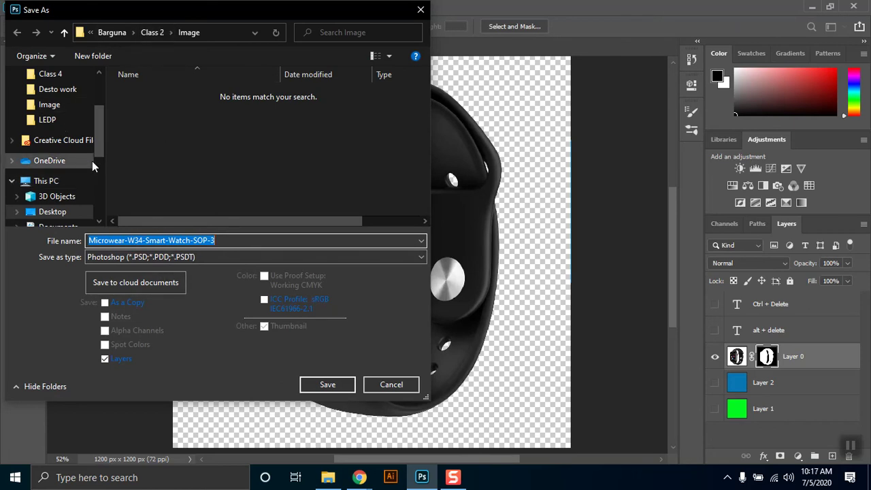
drag(99, 141, 92, 88)
click(55, 100)
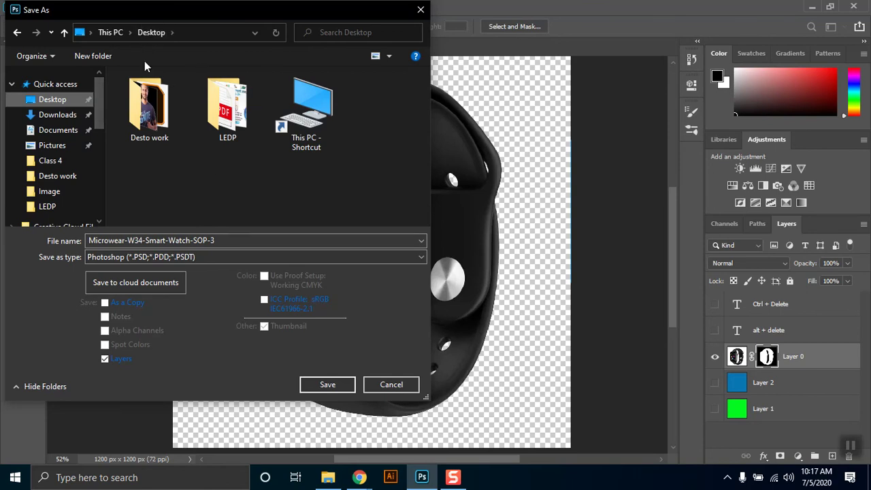
- Name the file Smart Watch, set its format to PNG, and save it with the Large file size option
click(222, 240)
text(S)
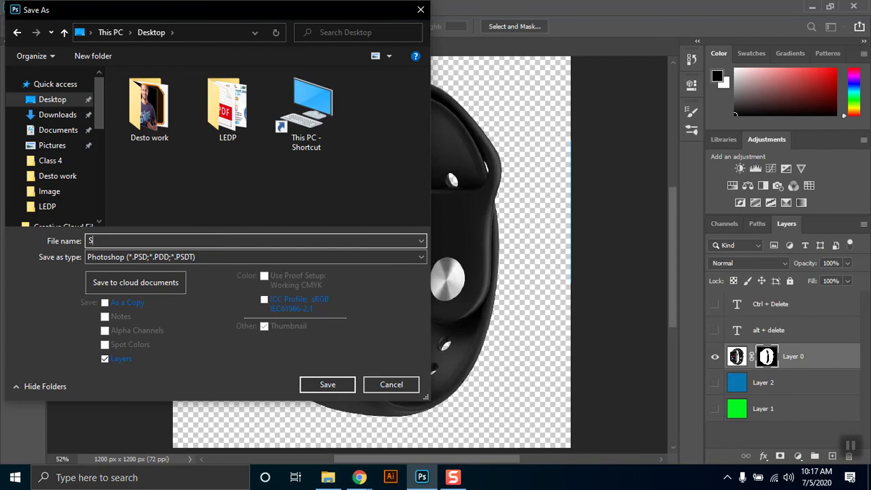
text(mart Watch)
click(179, 259)
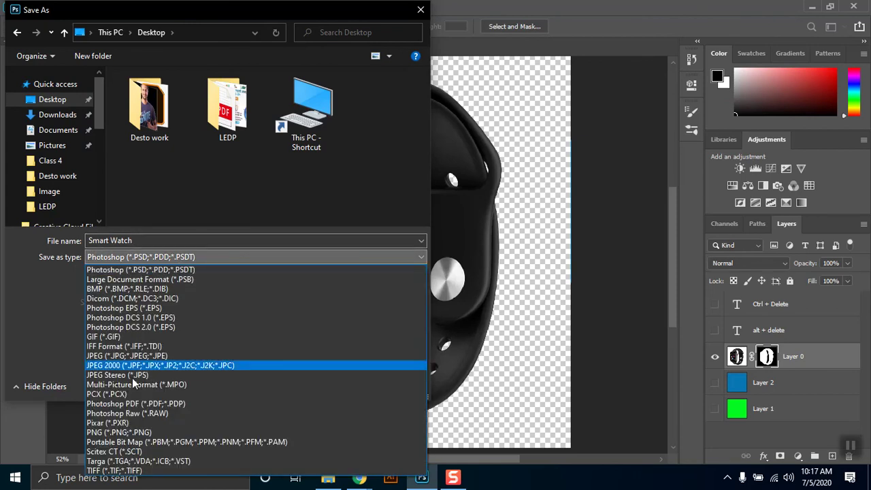
click(114, 432)
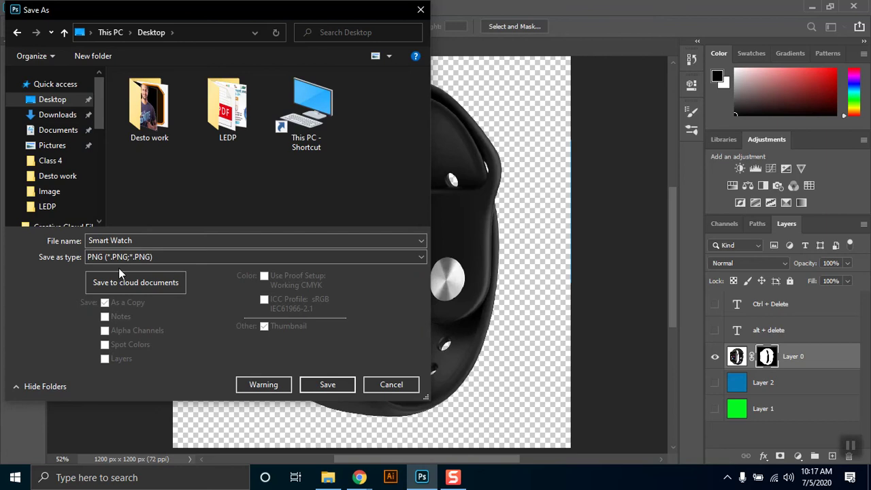
click(327, 384)
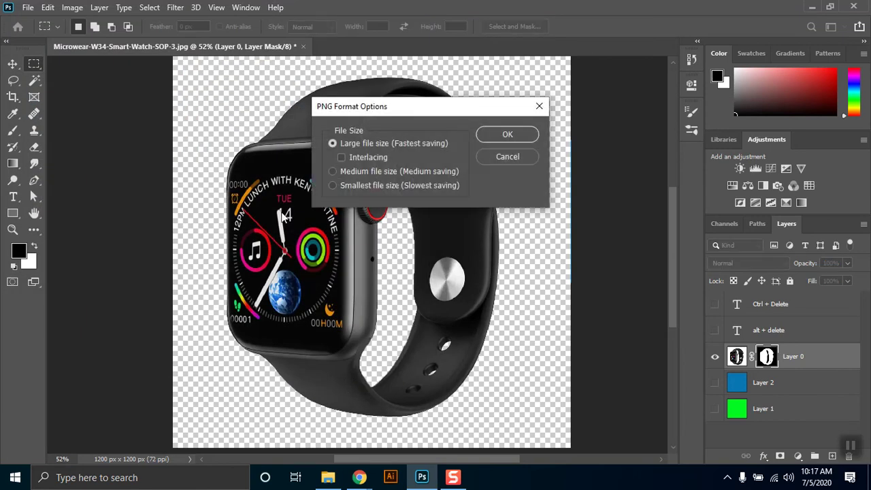
drag(400, 107, 381, 232)
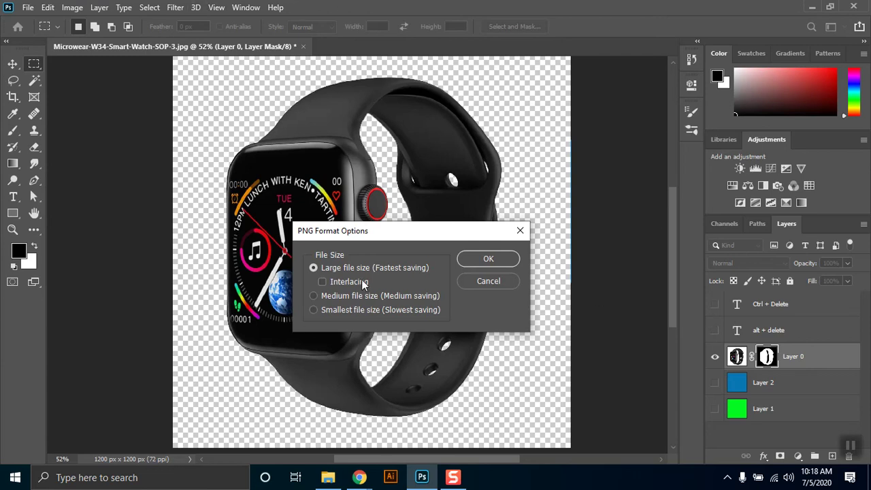
click(490, 261)
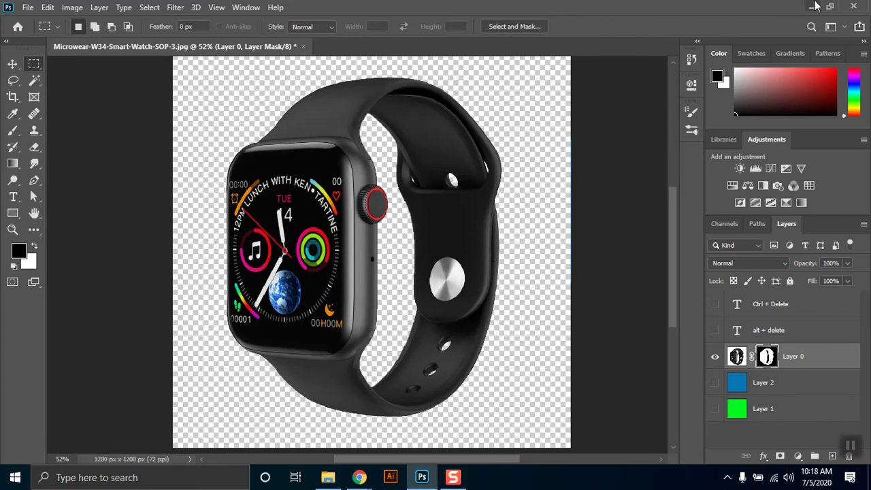
- View the saved Smart Watch image from the desktop, close the viewer, and return to Photoshop
click(815, 6)
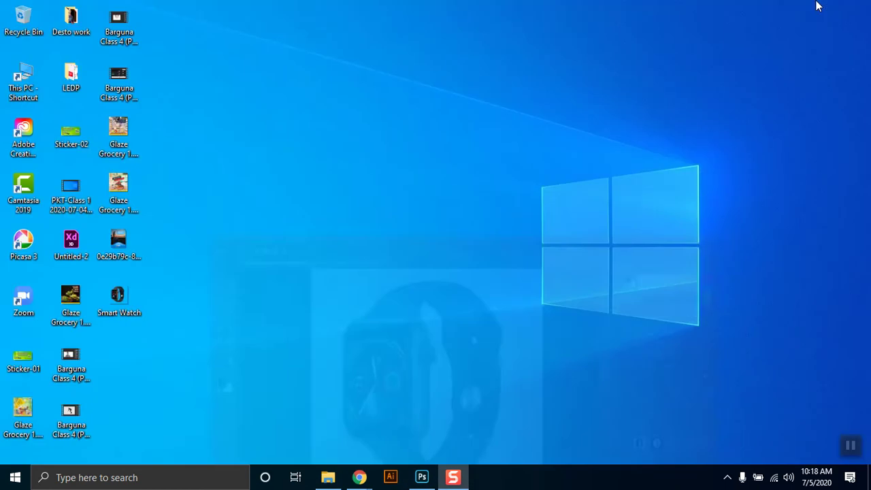
double_click(118, 313)
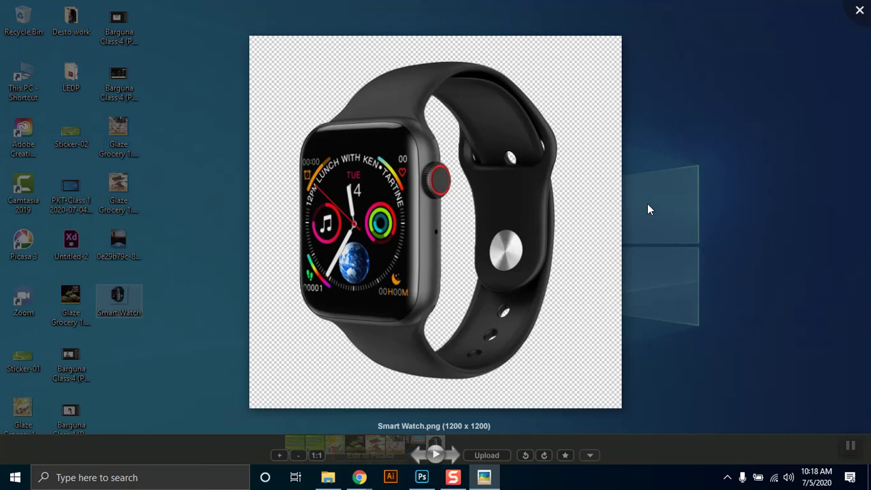
click(859, 10)
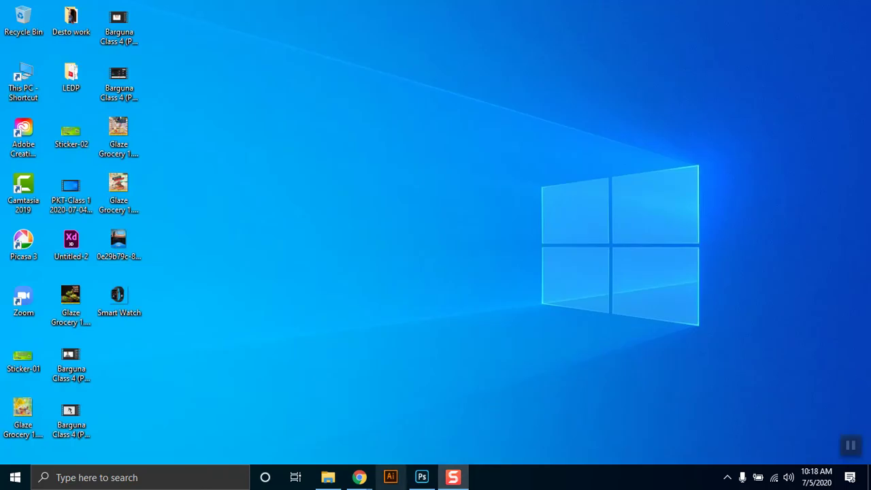
click(422, 477)
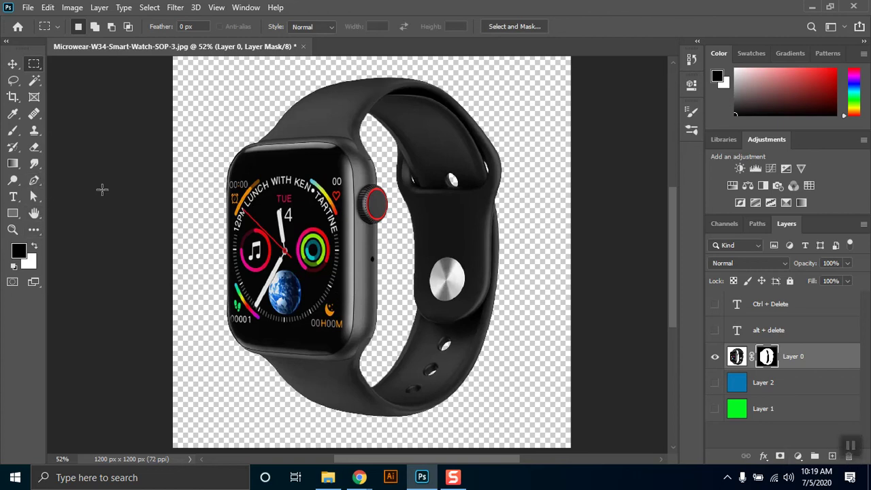
click(35, 181)
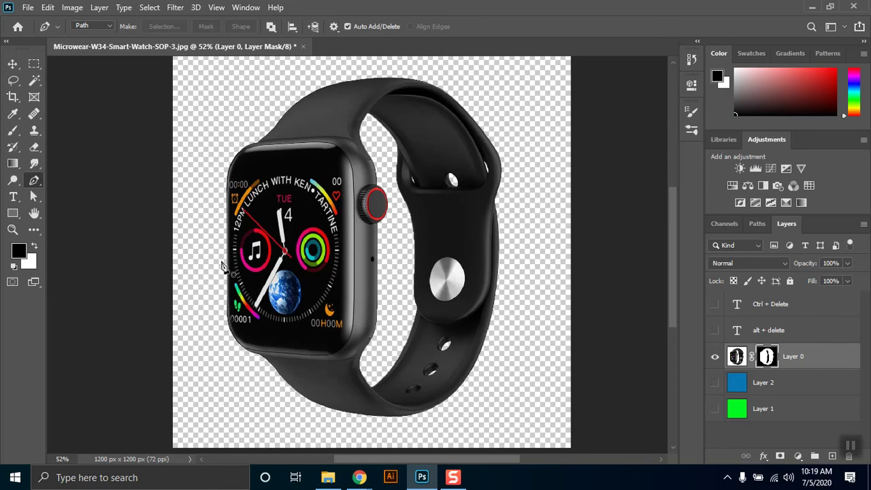
mouse_move(360, 477)
click(344, 416)
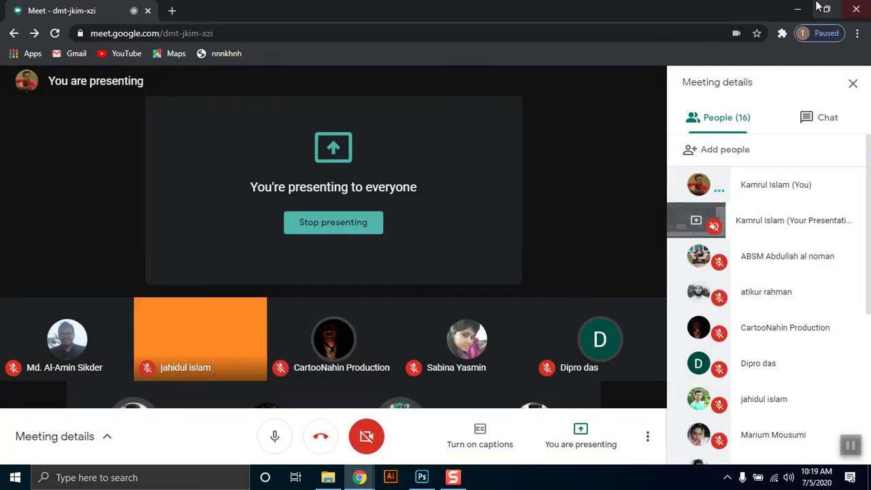
click(803, 4)
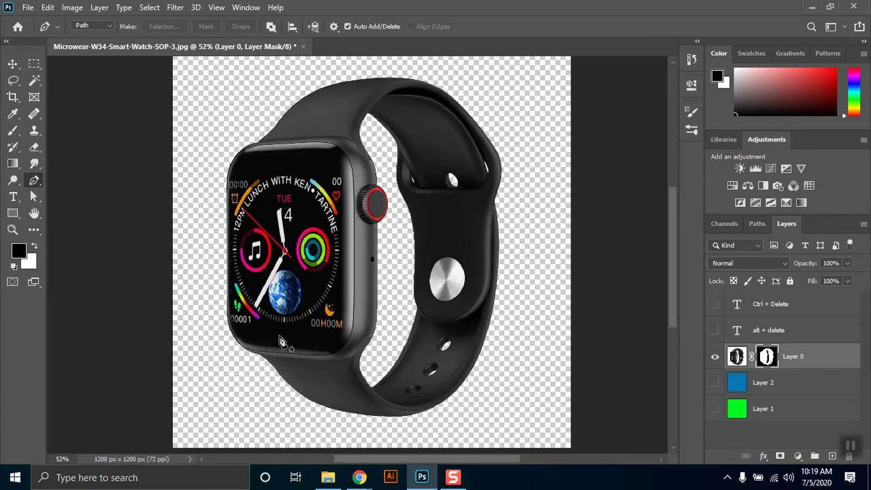
- Switch to File Explorer and open the Image folder inside Class 2
click(812, 6)
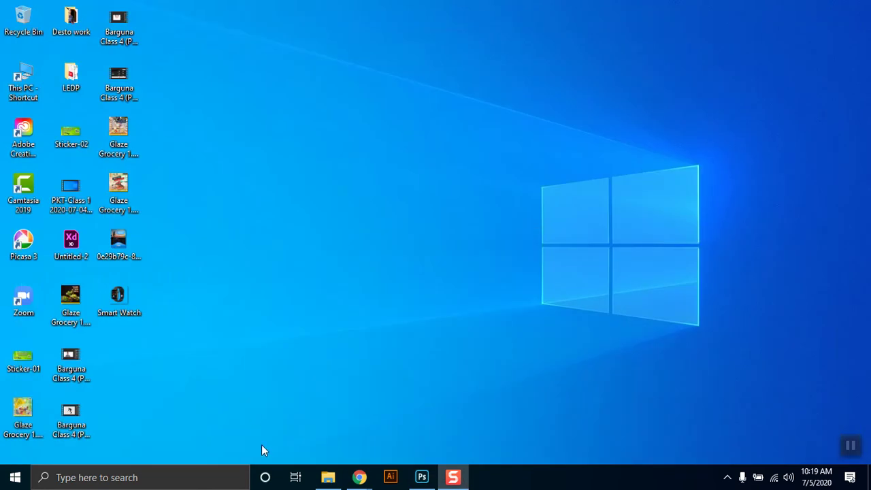
click(328, 477)
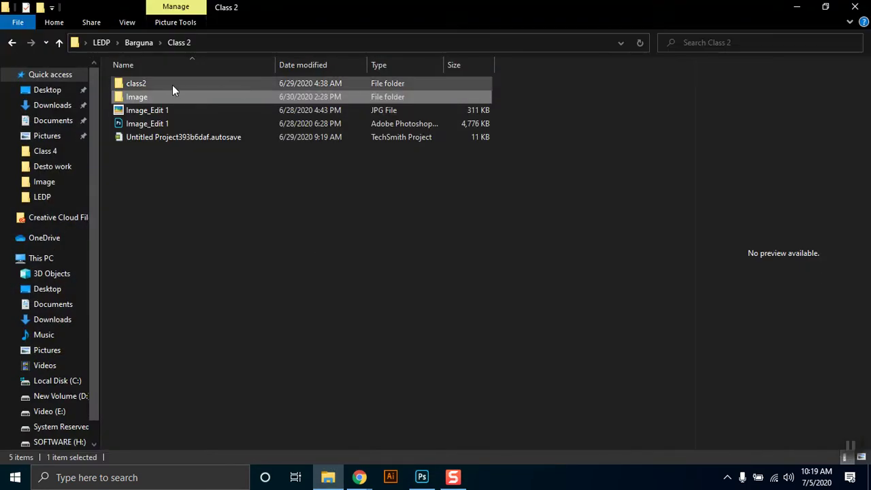
double_click(172, 85)
key(BackSpace)
double_click(128, 97)
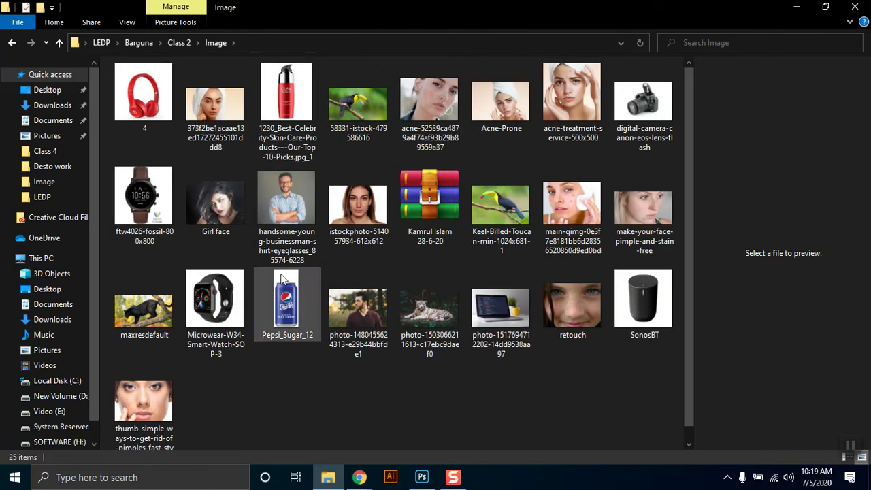
- Preview the photo of the bearded man and the original Microwear smart watch image, closing each preview
click(381, 316)
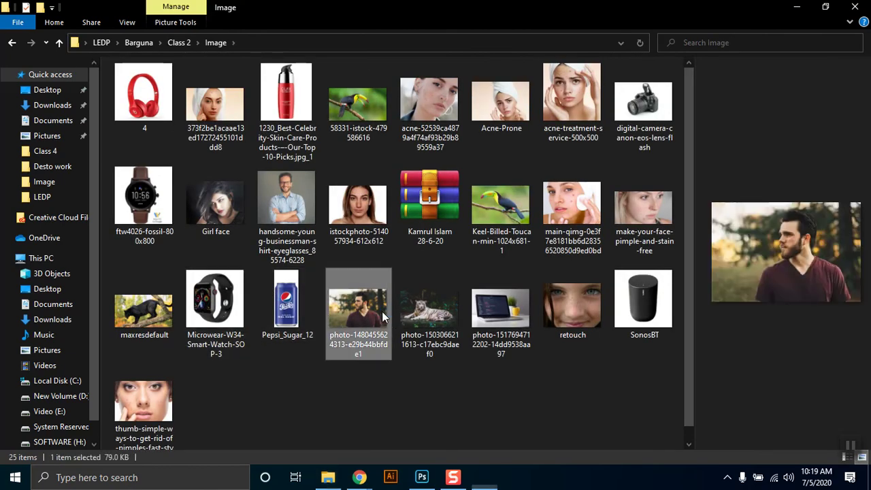
double_click(383, 317)
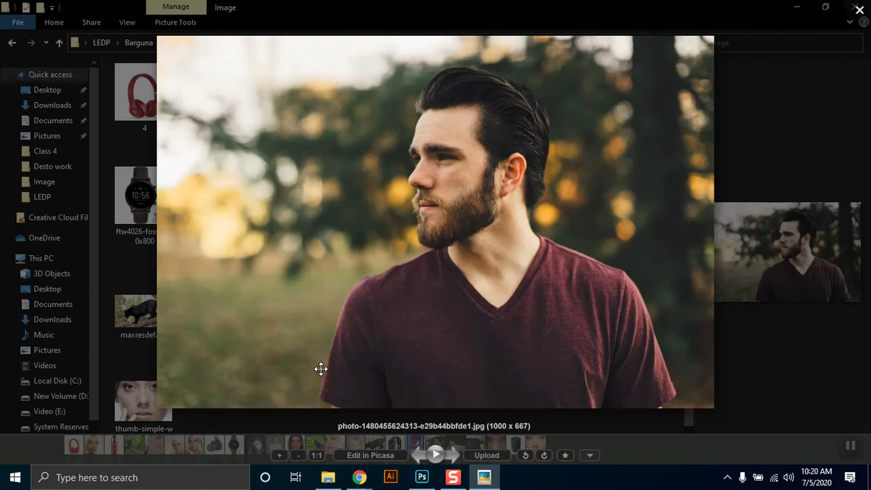
click(859, 10)
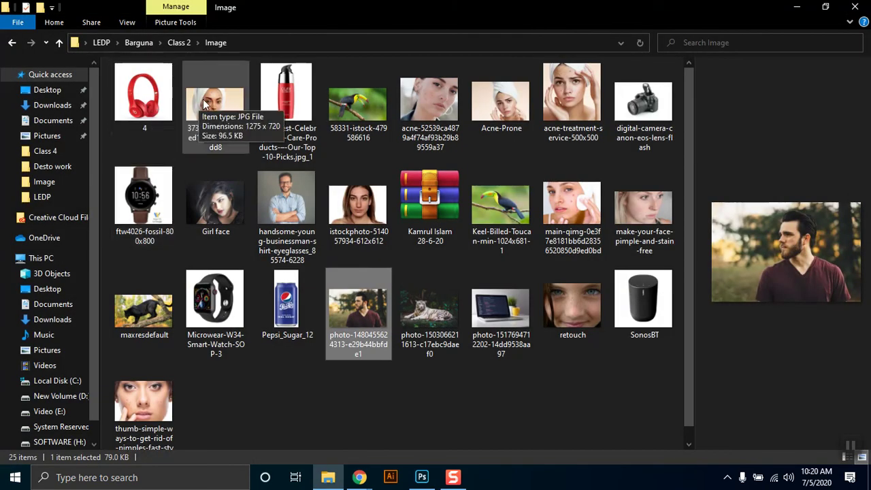
click(141, 81)
click(221, 323)
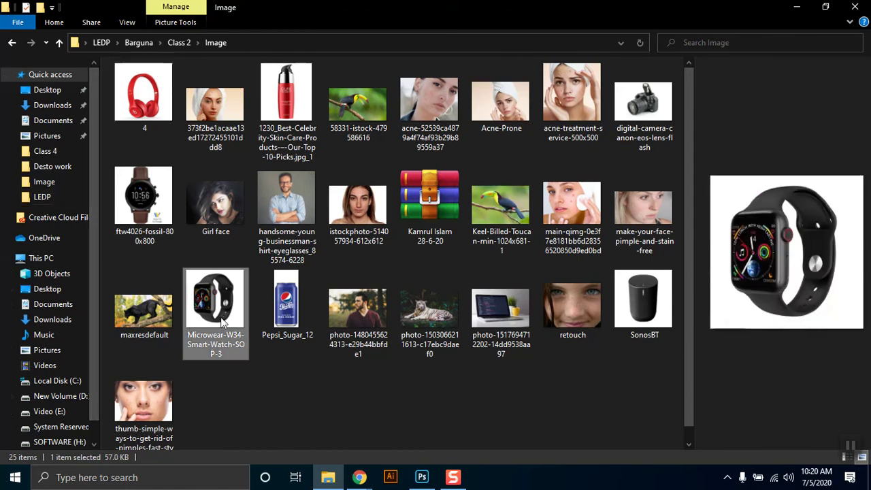
double_click(218, 356)
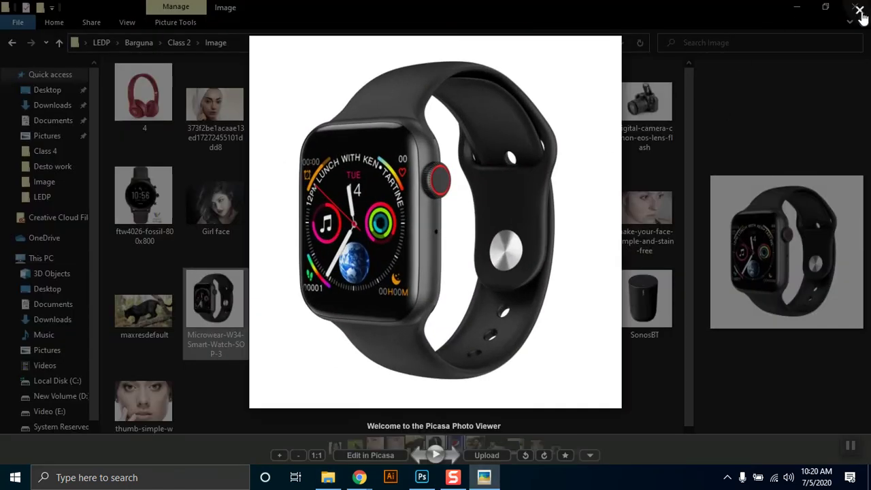
key(Escape)
- Preview the red headphones image named 4, close the preview, and open the file in Photoshop as a separate document
click(170, 119)
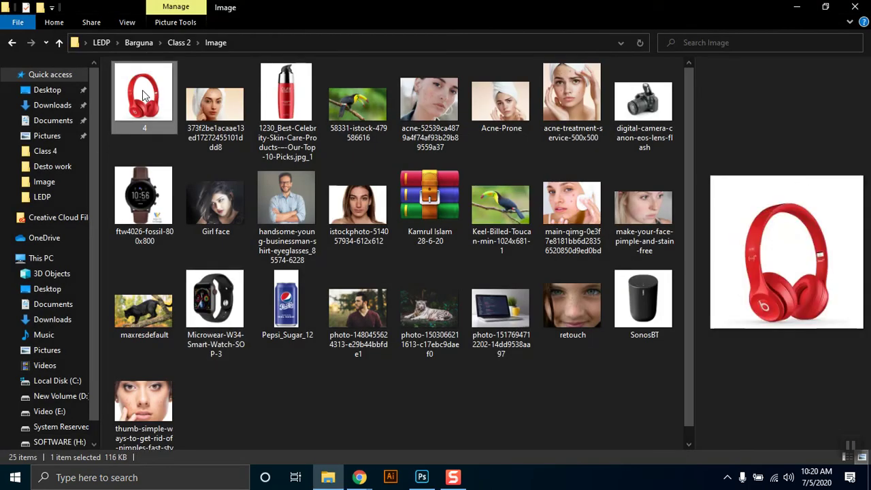
right_click(147, 112)
click(128, 88)
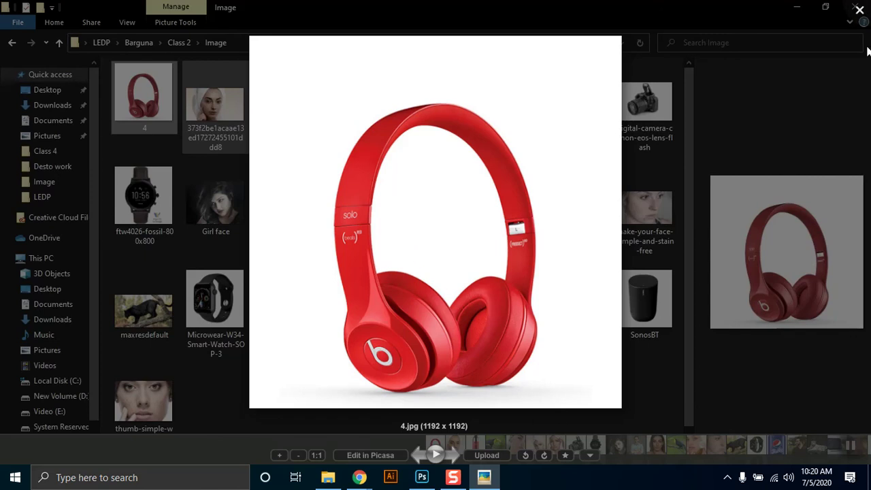
click(860, 10)
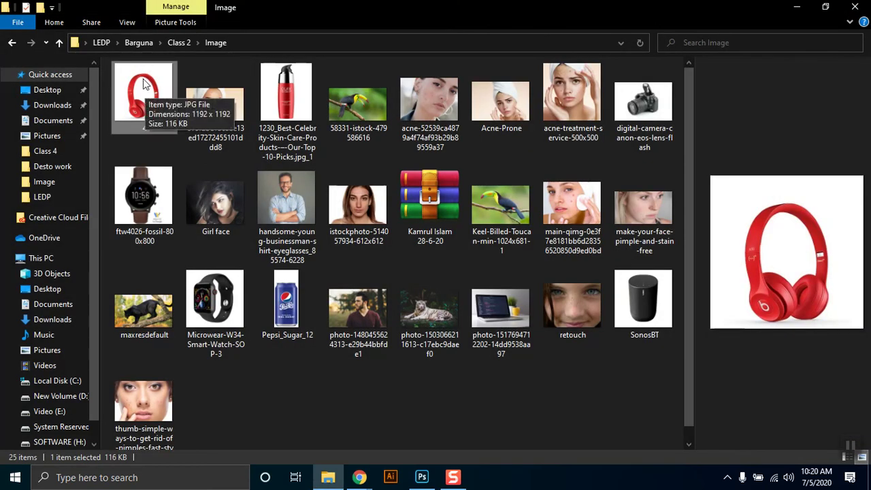
drag(141, 89, 426, 44)
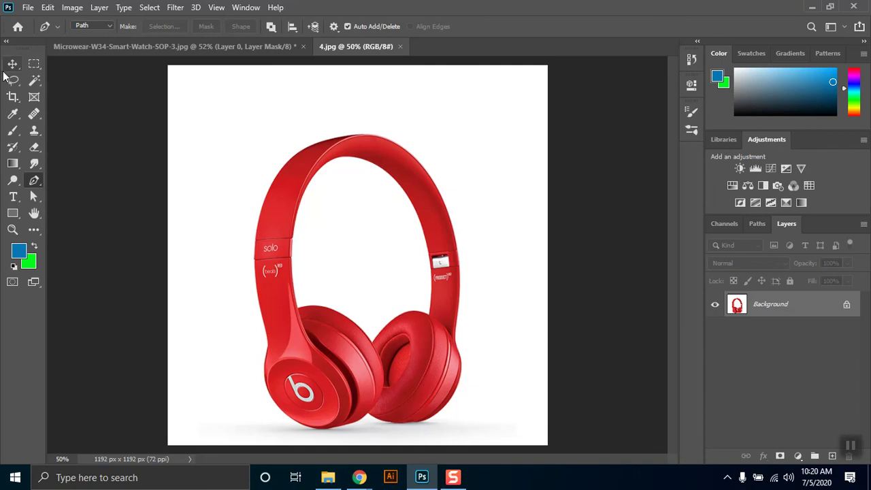
- Frame the red headphones with the Object Selection tool in Rectangle mode, using a box about 670 px wide and 1020 px high
click(35, 82)
right_click(35, 80)
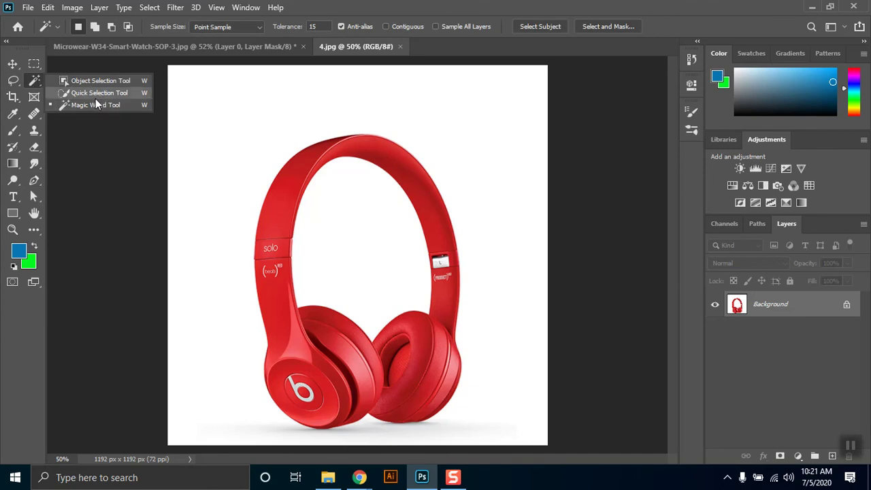
click(42, 79)
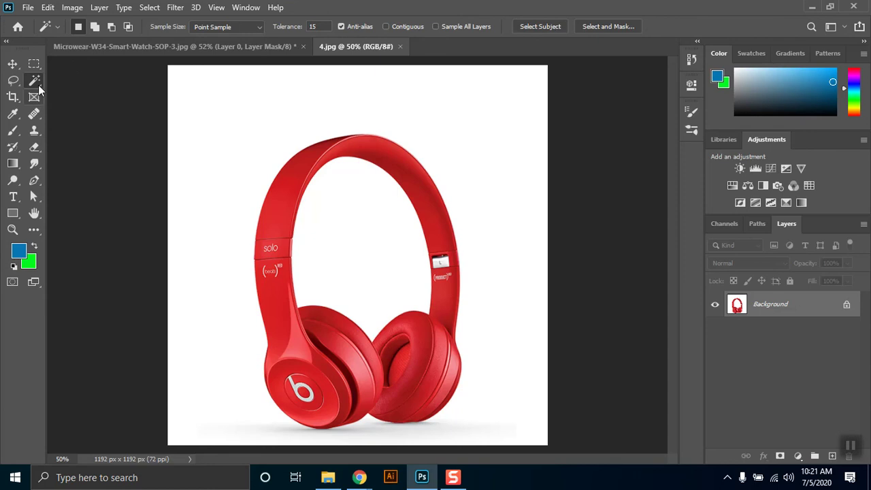
right_click(38, 80)
click(68, 82)
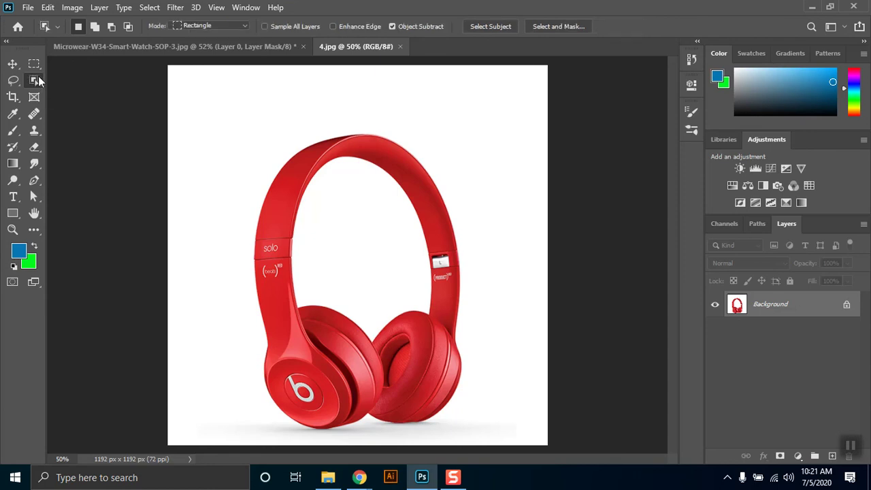
right_click(34, 80)
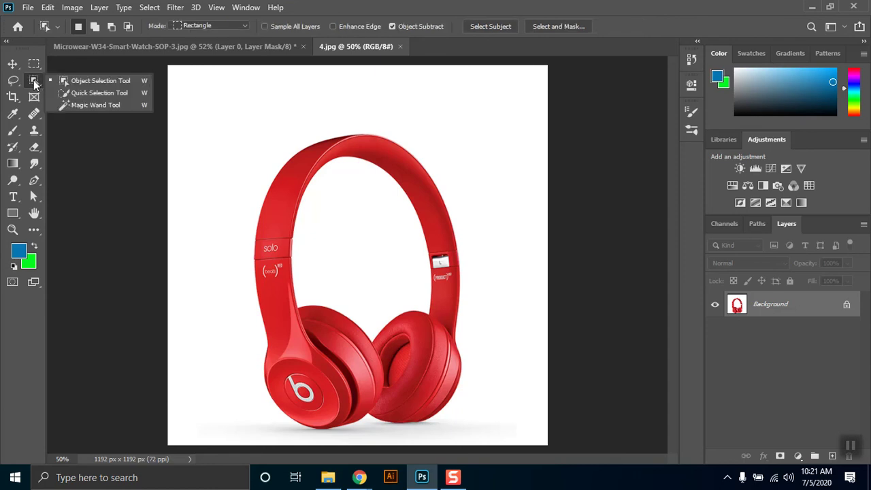
click(114, 82)
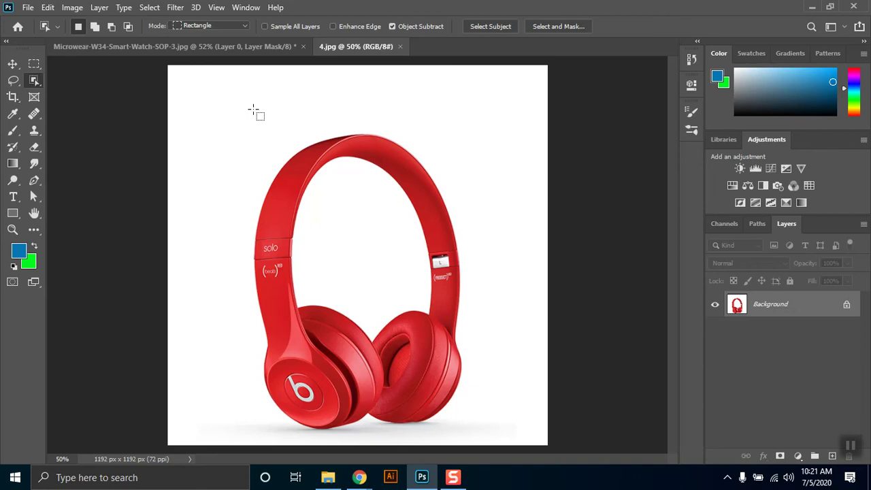
drag(253, 109, 466, 434)
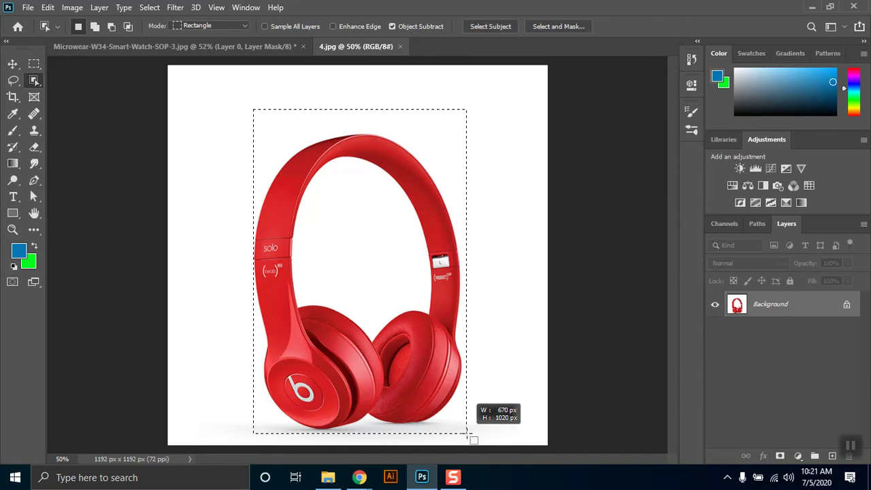
- Complete the Object Selection around the red headphones and hide the white background with a layer mask
drag(468, 433, 465, 434)
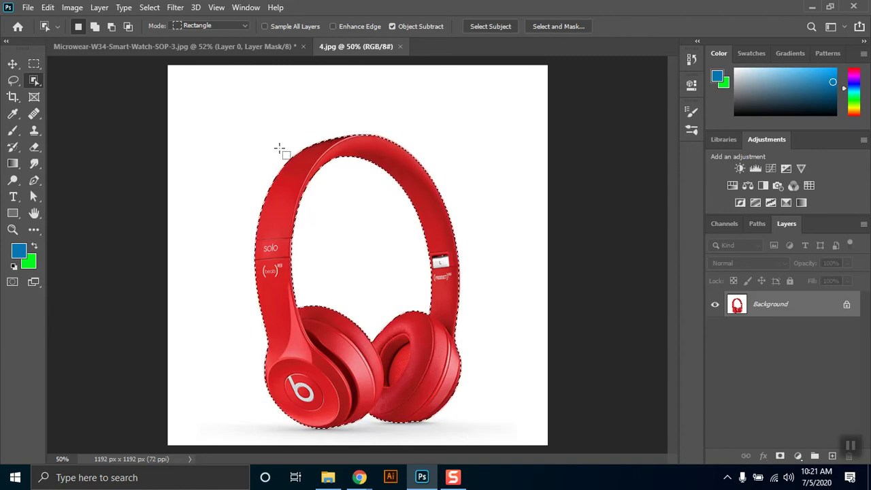
click(781, 455)
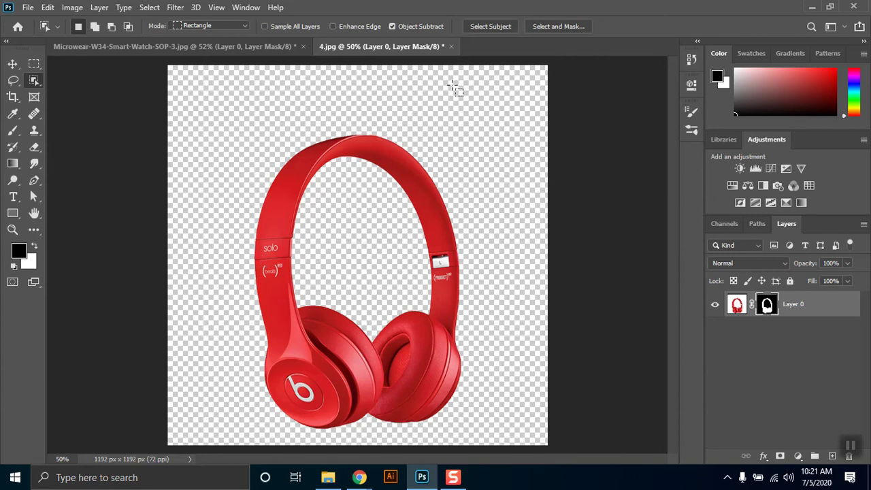
- Try the Magic Wand with tolerance 15 on the transparent area inside the headband, and clear the selection
right_click(41, 78)
click(37, 83)
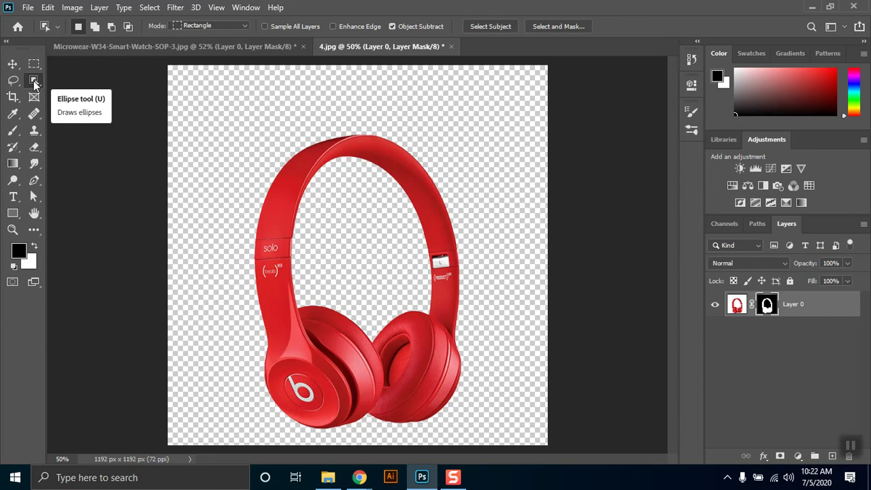
click(34, 82)
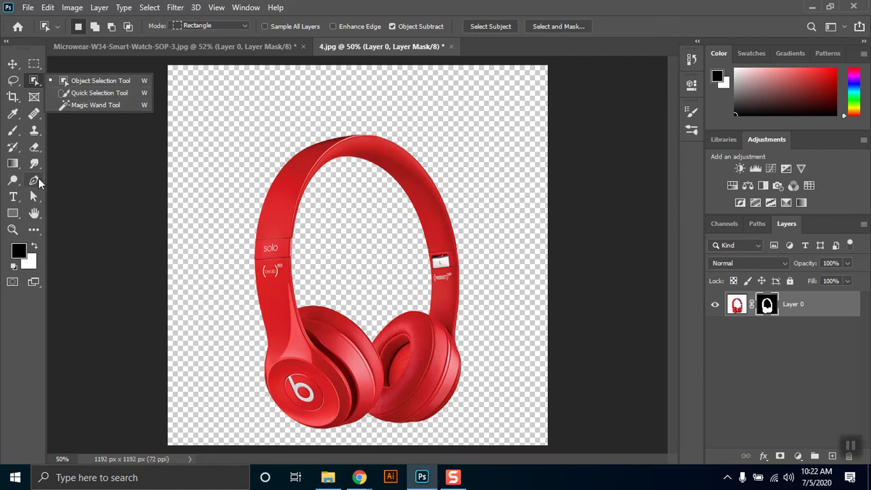
click(129, 107)
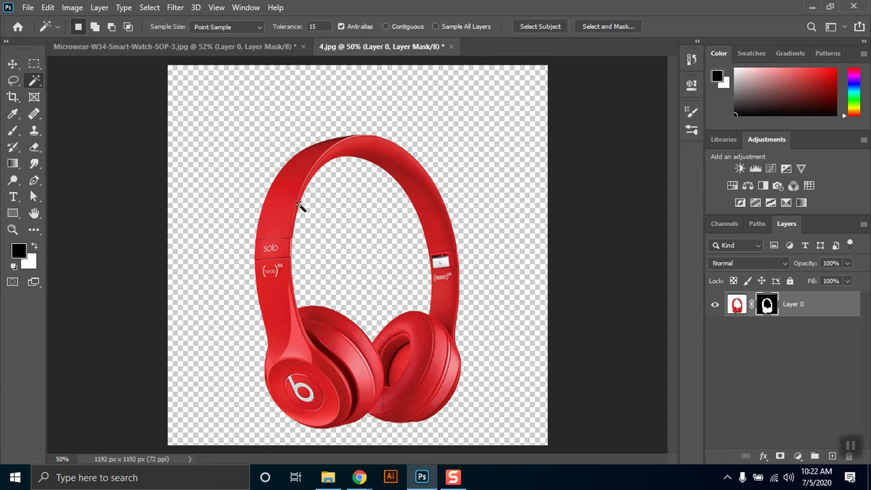
click(298, 216)
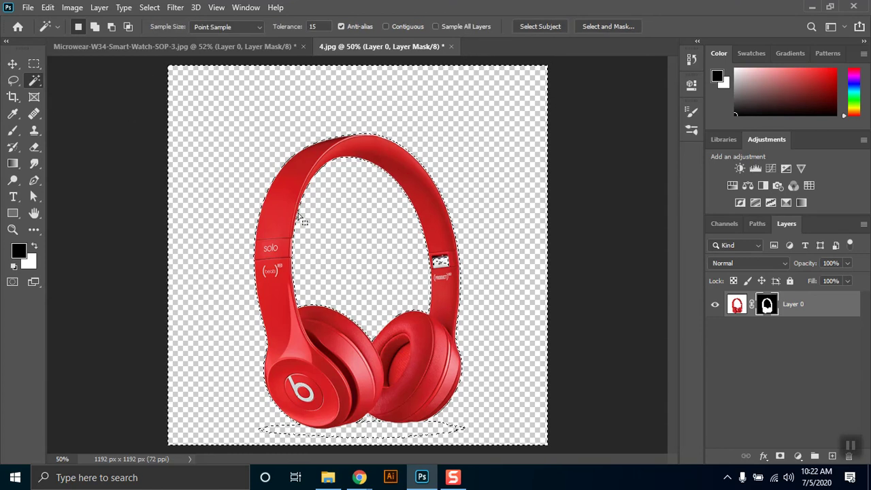
click(34, 63)
click(125, 64)
click(34, 180)
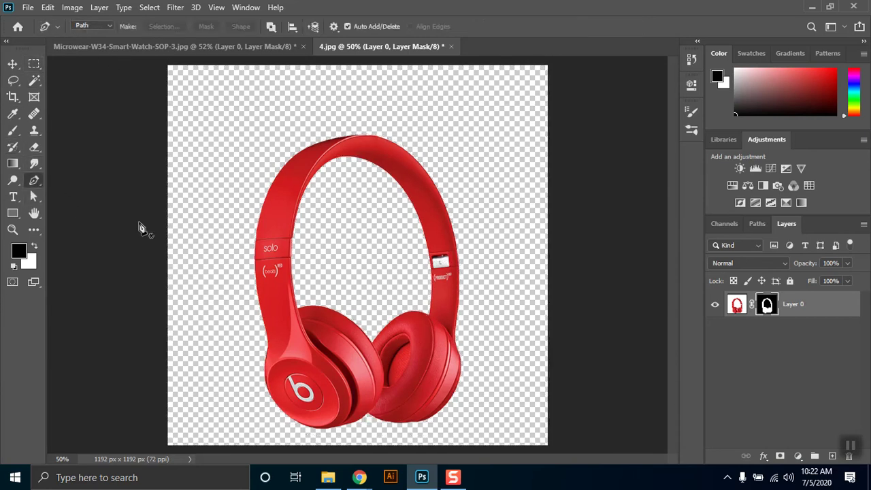
click(34, 66)
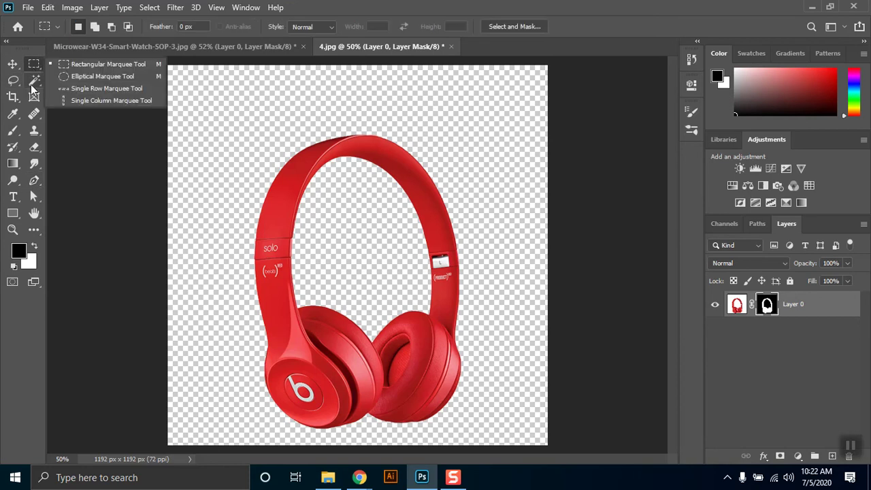
click(34, 81)
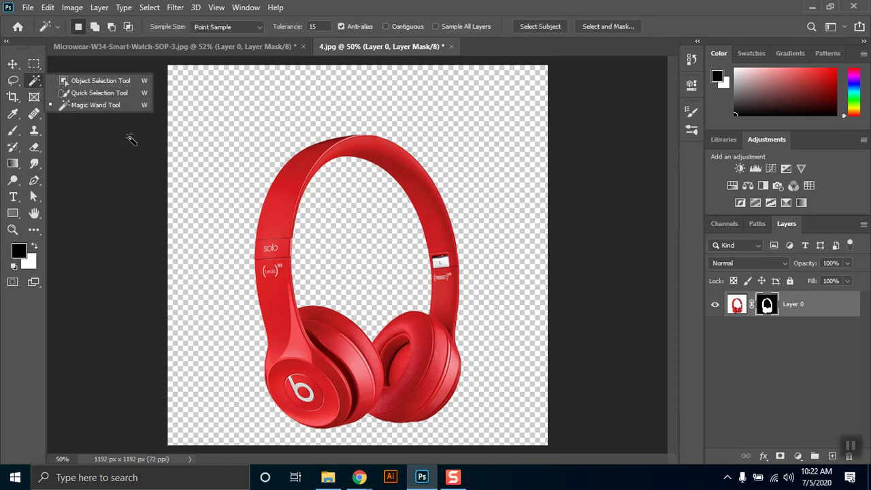
click(441, 9)
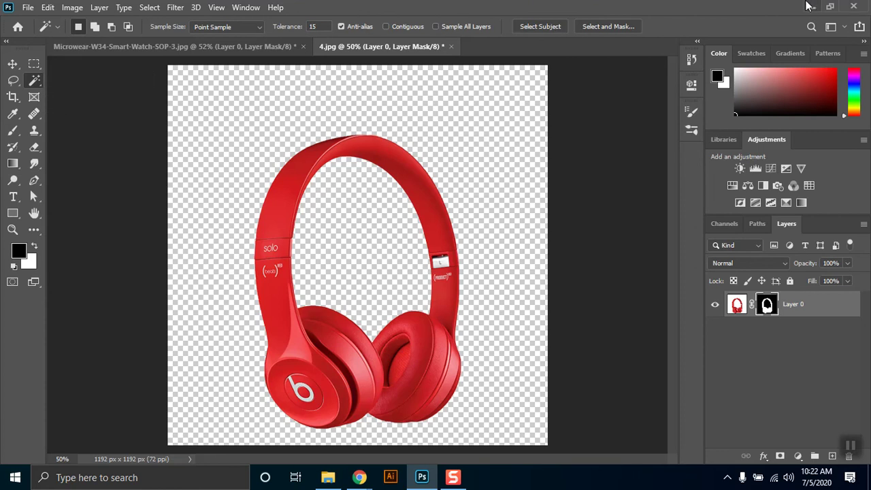
- Open the SonosBT speaker image from the Image folder in Photoshop as a separate document
click(810, 6)
click(650, 301)
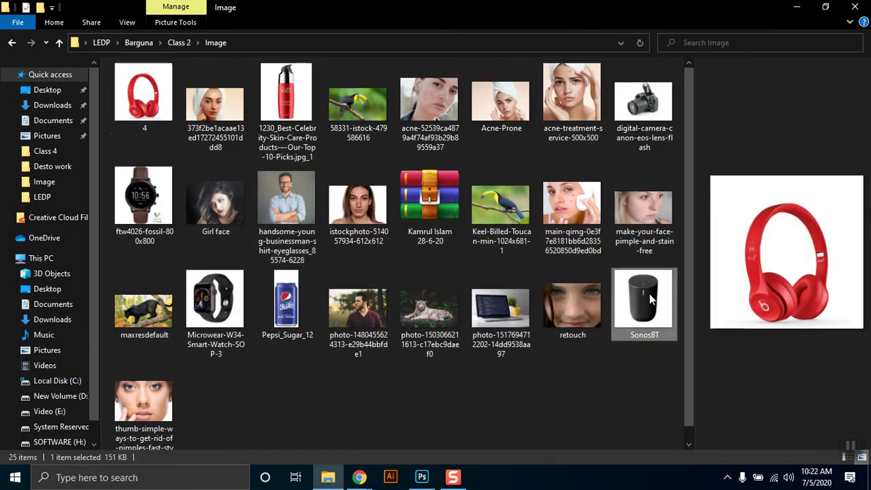
drag(649, 296, 499, 47)
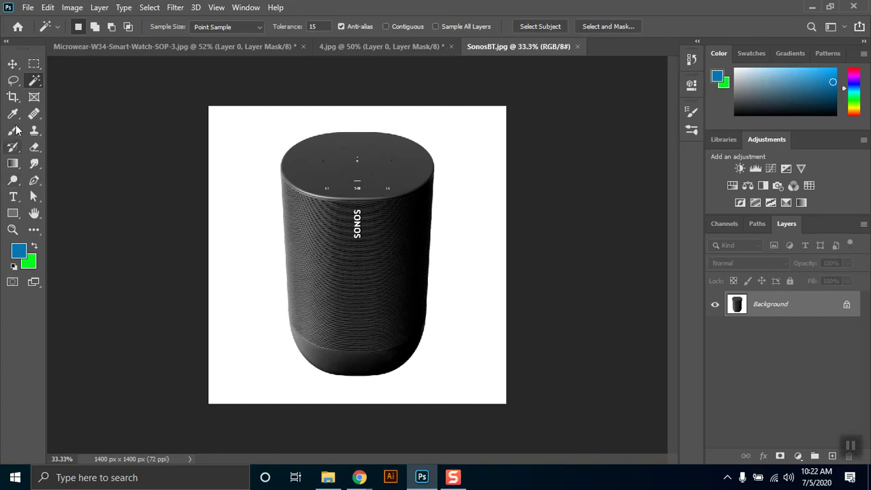
- Select the black speaker with the Object Selection tool and hide its white background with a layer mask
right_click(35, 83)
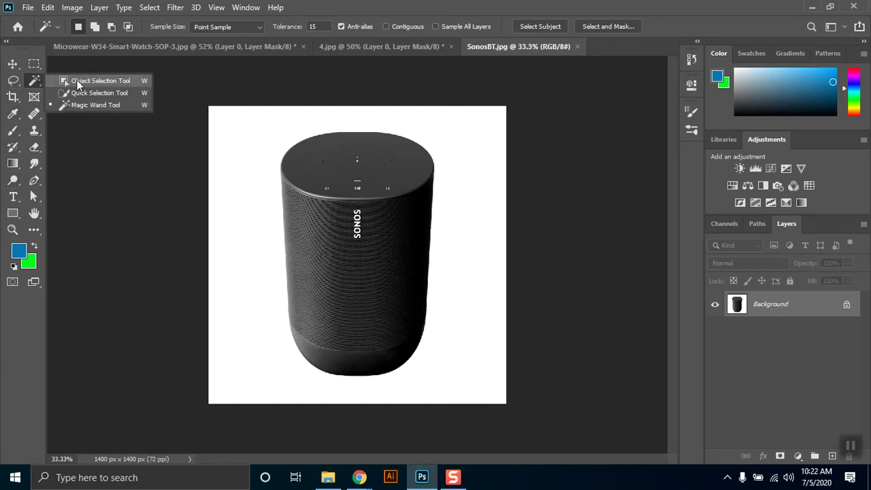
click(83, 81)
drag(259, 115, 444, 384)
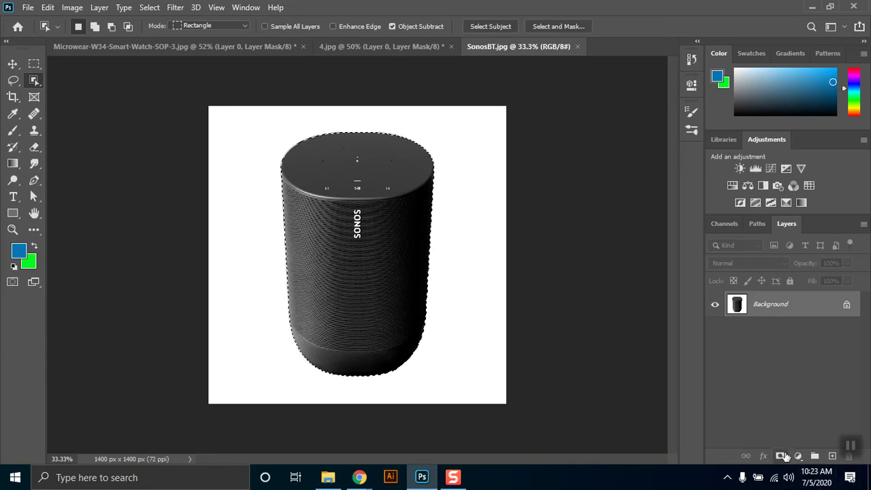
click(781, 457)
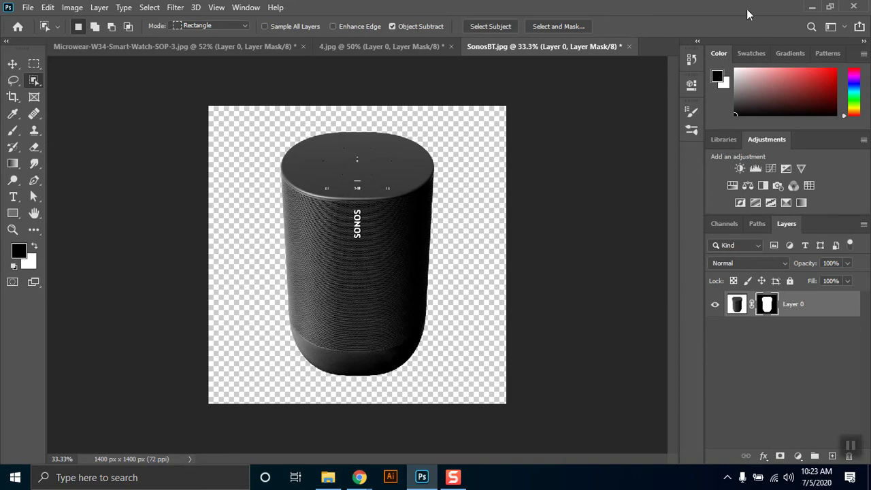
- Open the red Olay serum bottle image from the Image folder in Photoshop as a separate document
click(807, 6)
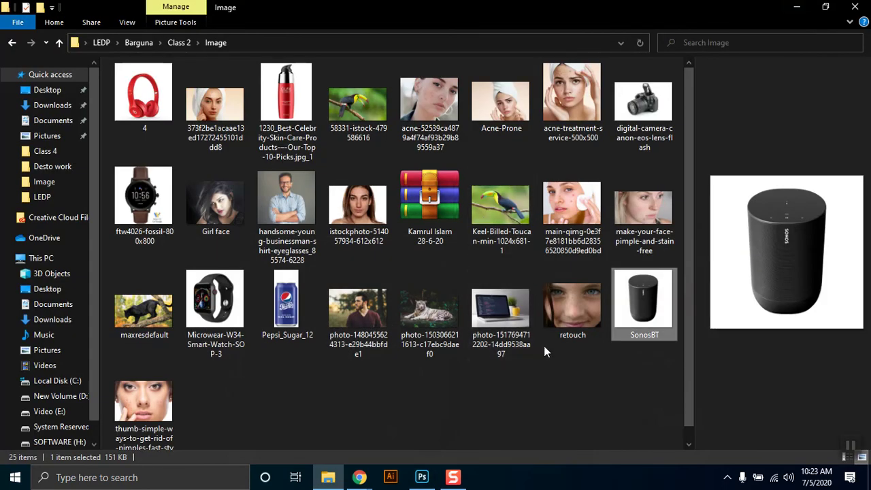
click(292, 300)
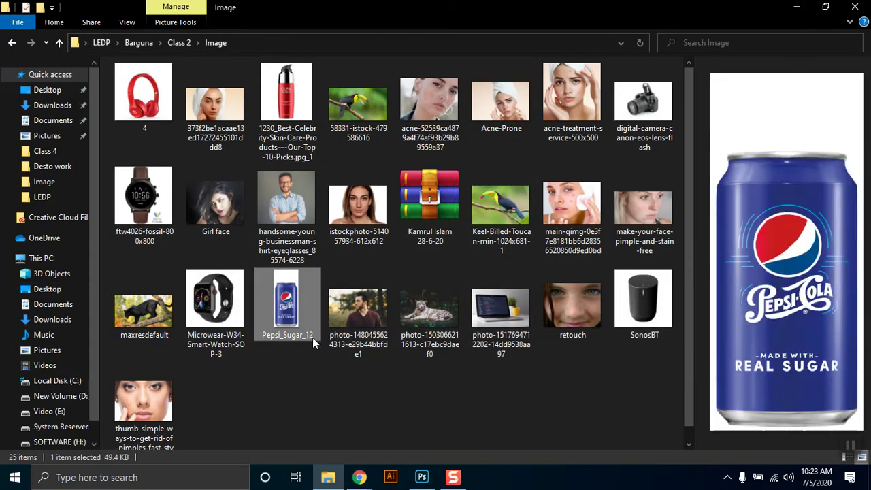
click(285, 123)
drag(291, 103, 422, 476)
drag(431, 480, 357, 347)
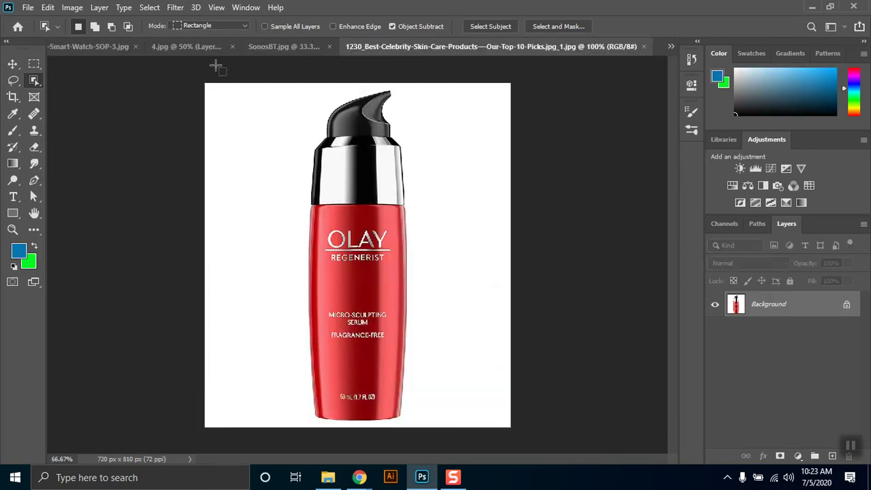
- Select the Olay bottle with the Object Selection tool and hide its white background with a layer mask
drag(270, 88, 431, 423)
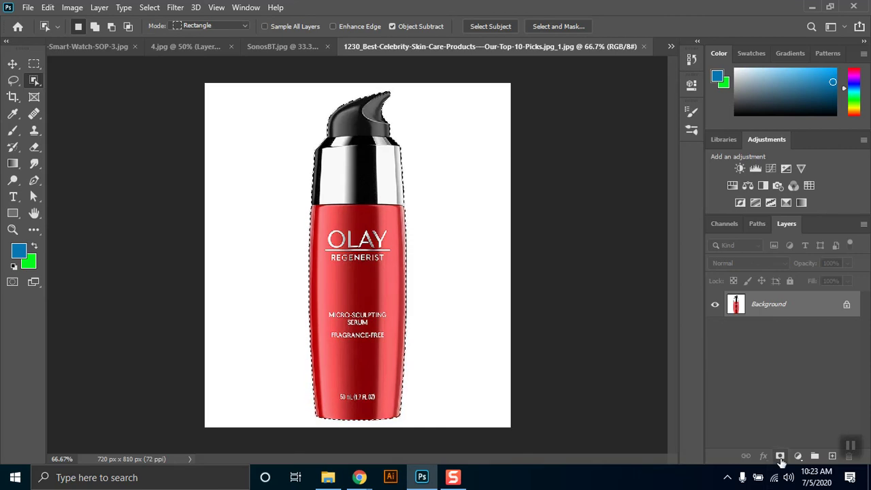
click(780, 456)
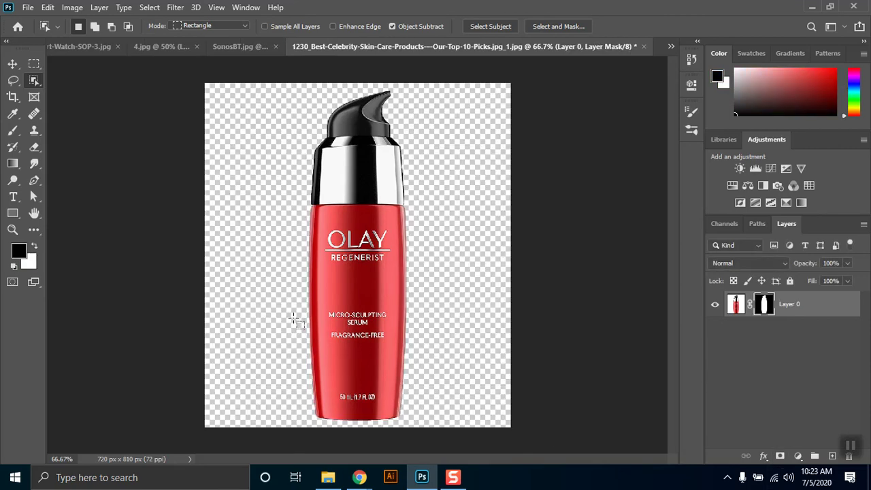
- Review the masked results in the open speaker, headphones and smart watch documents
click(245, 47)
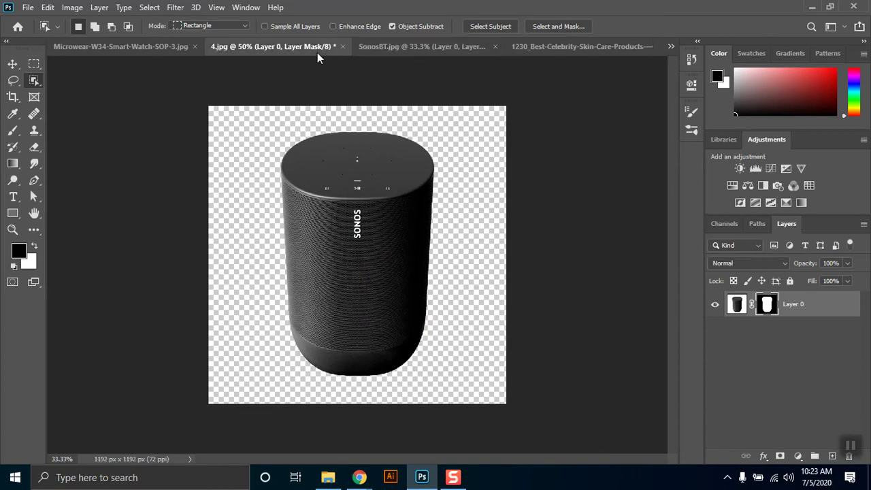
click(317, 48)
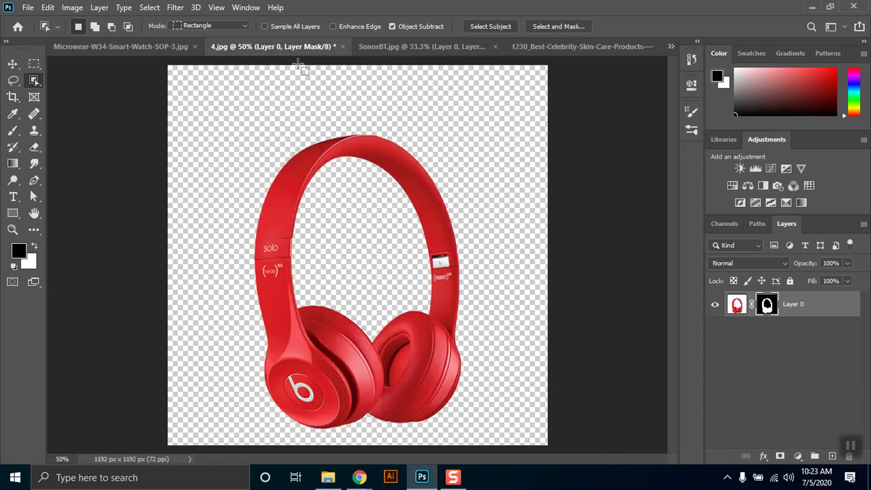
click(120, 46)
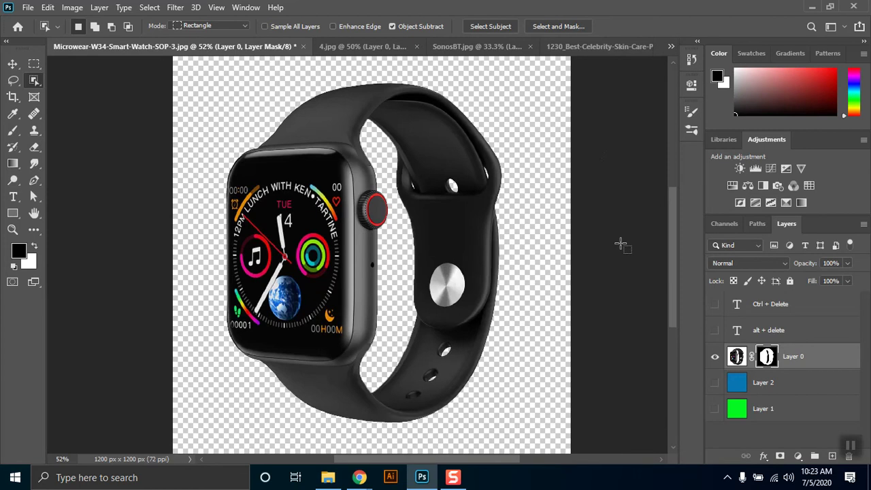
click(809, 6)
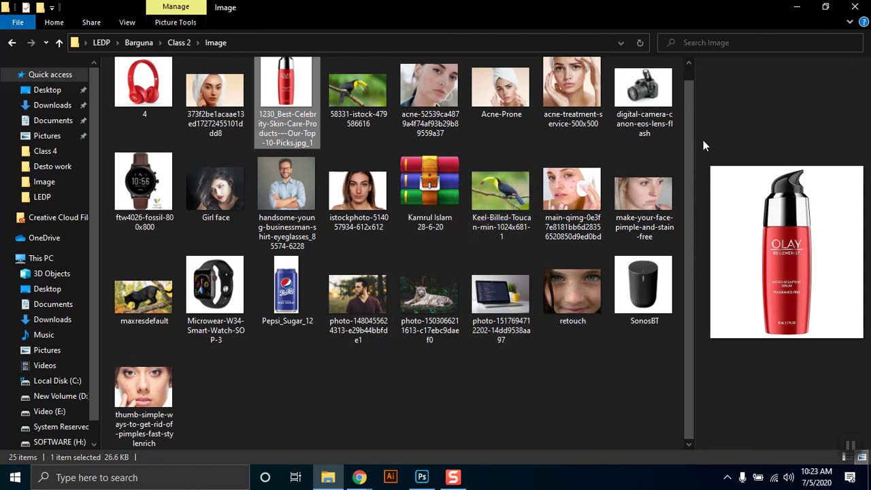
click(361, 106)
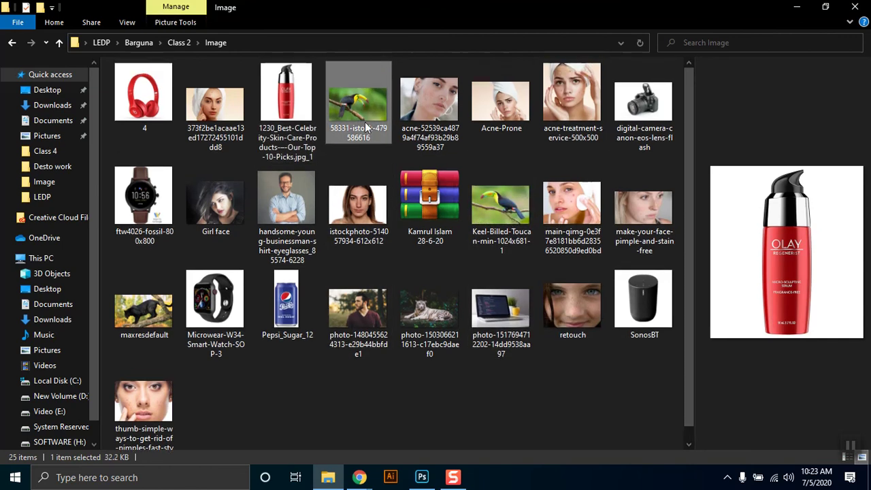
click(349, 304)
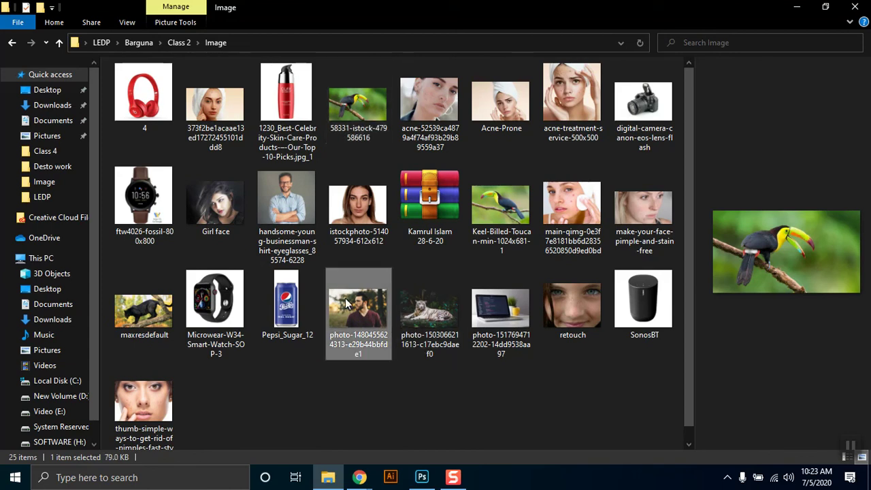
click(446, 324)
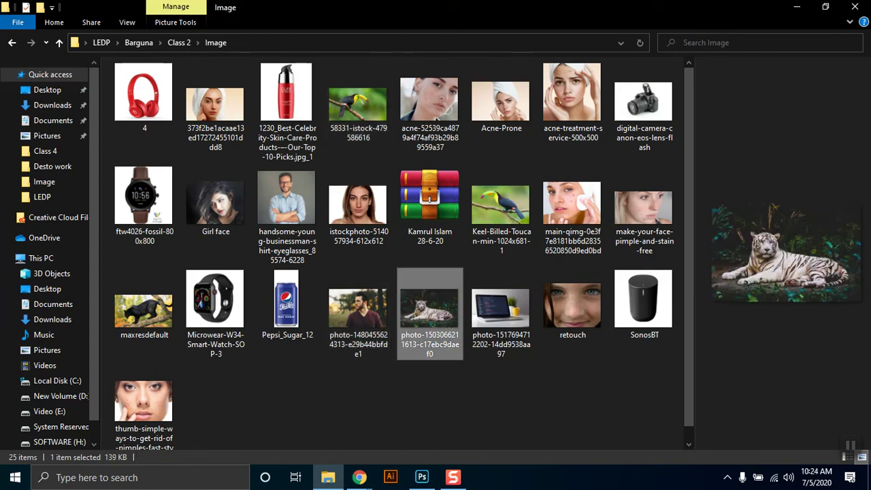
drag(427, 318, 660, 54)
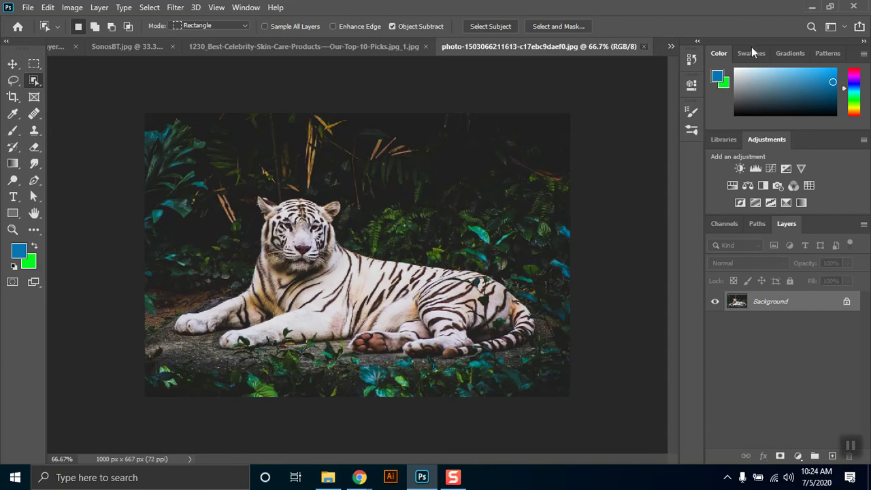
click(645, 47)
- Open the photo of the bearded man from the Image folder in Photoshop as a separate document
click(812, 7)
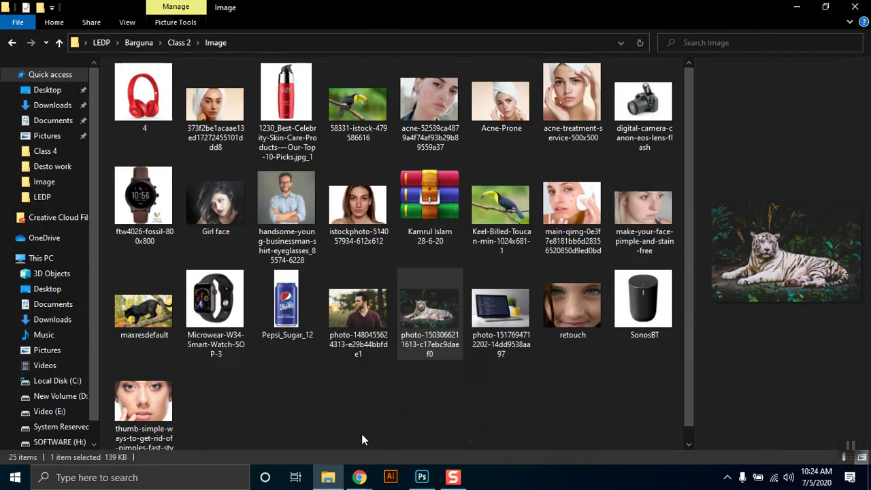
click(357, 307)
drag(368, 310, 659, 42)
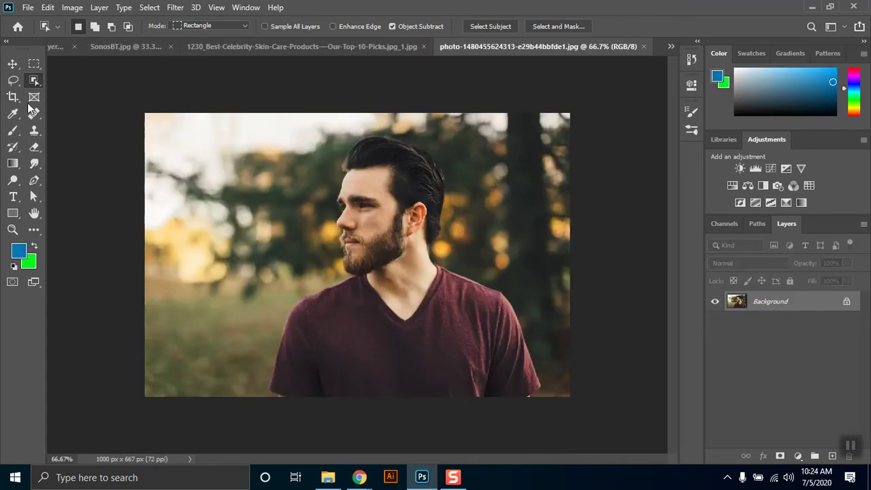
- Try selecting the bearded man with the Object Selection tool, inspecting the outline around his face before clearing the selection
drag(276, 122, 547, 444)
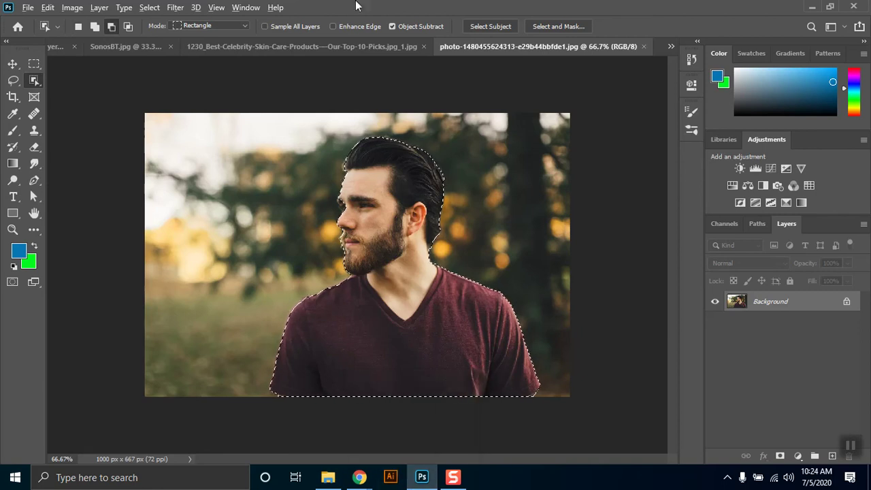
scroll(345, 222, up, 1)
scroll(345, 223, up, 4)
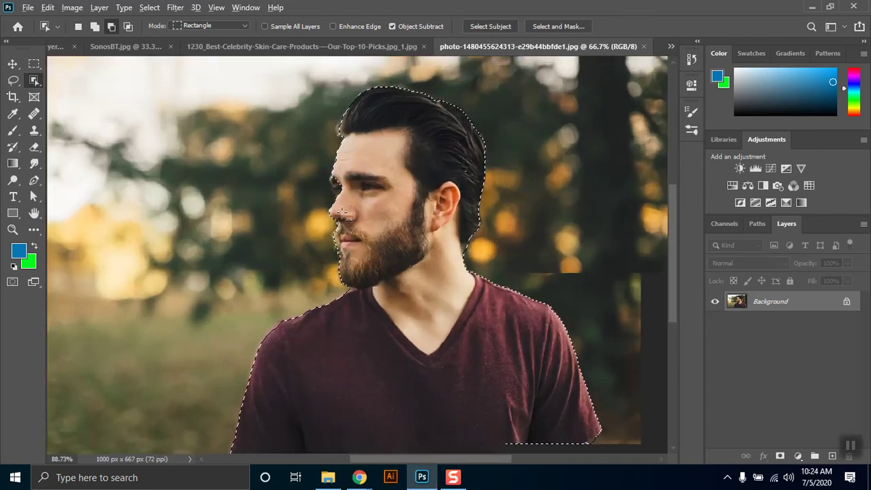
scroll(325, 212, up, 2)
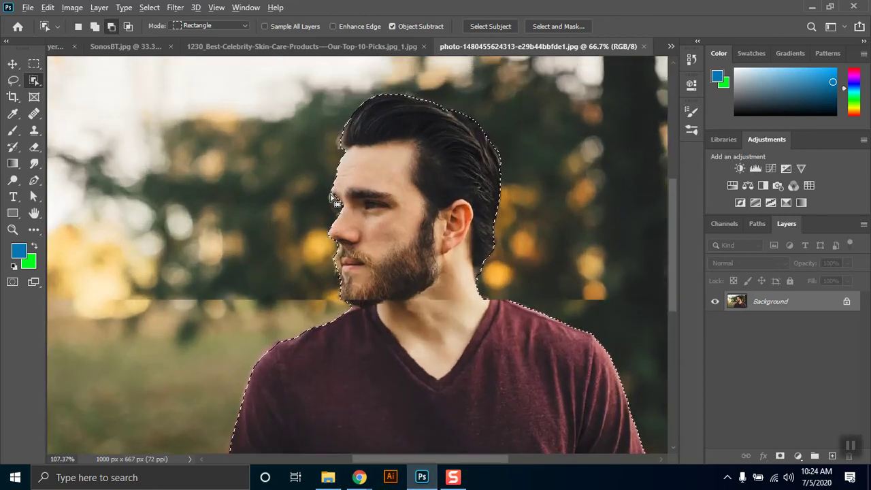
scroll(340, 226, up, 3)
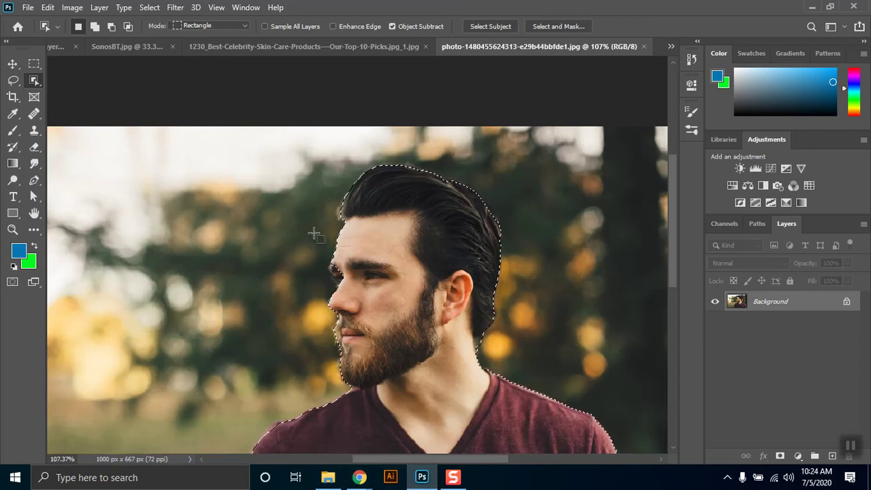
key(ctrl+d)
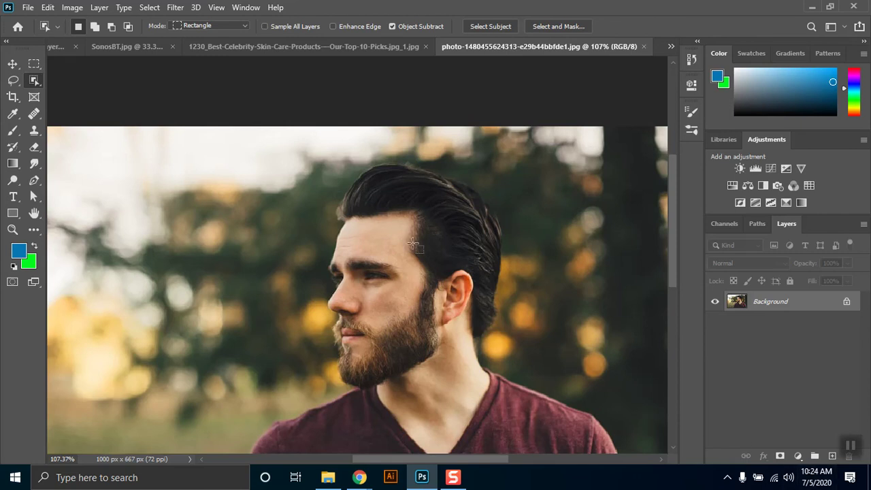
- Check on the running Google Meet call in Chrome and return to the bearded man's photo in Photoshop
scroll(370, 213, down, 4)
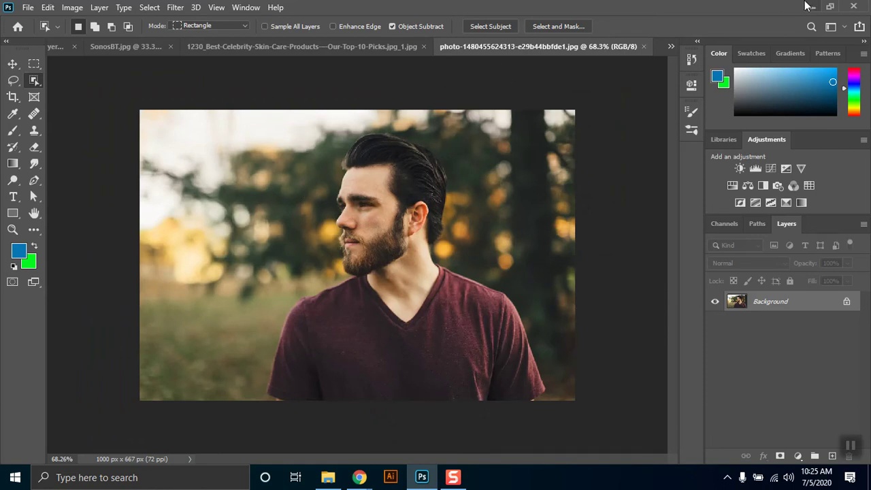
click(809, 6)
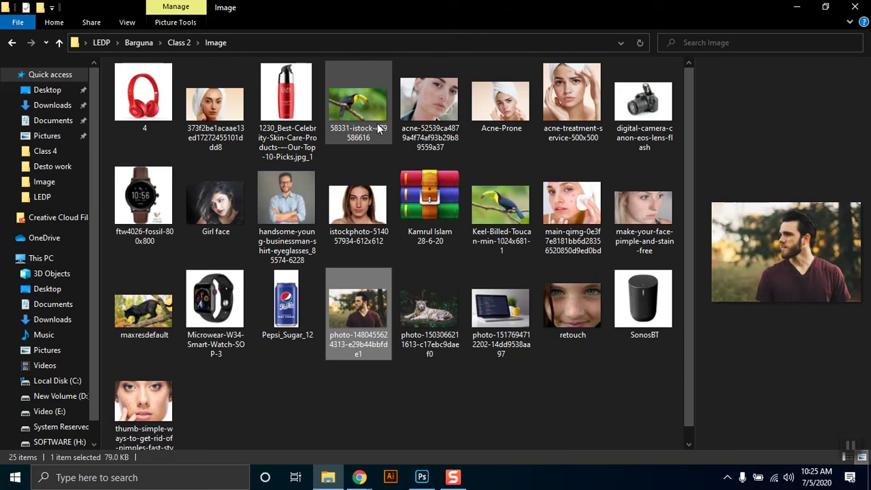
click(360, 478)
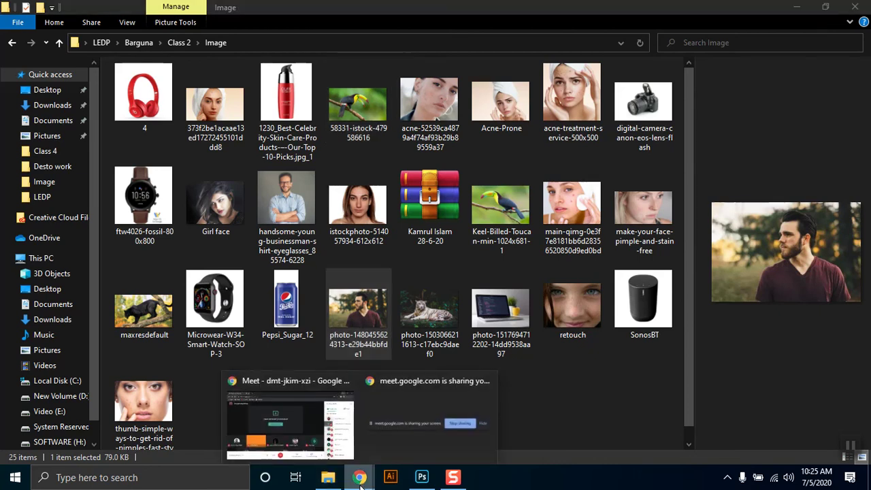
click(542, 384)
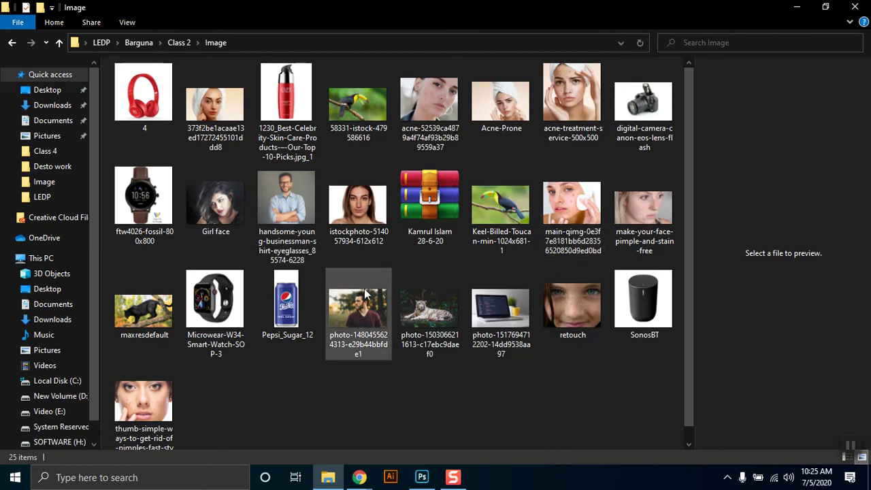
click(422, 478)
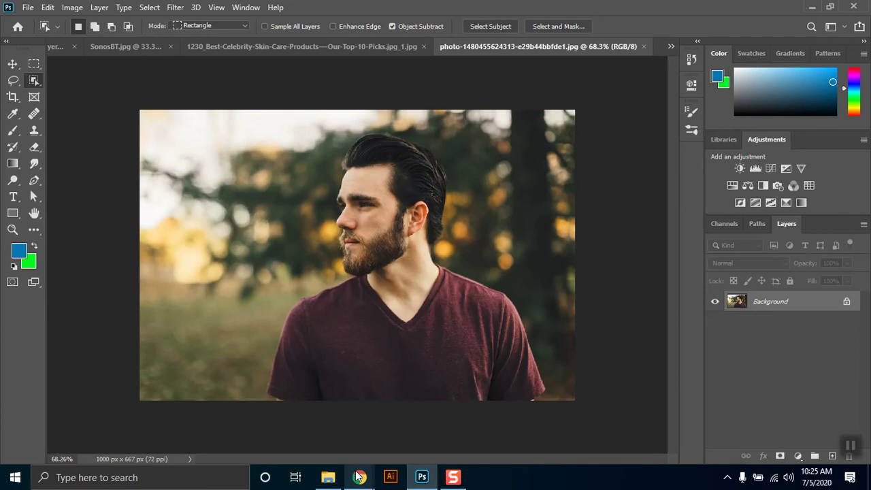
mouse_move(359, 478)
click(294, 416)
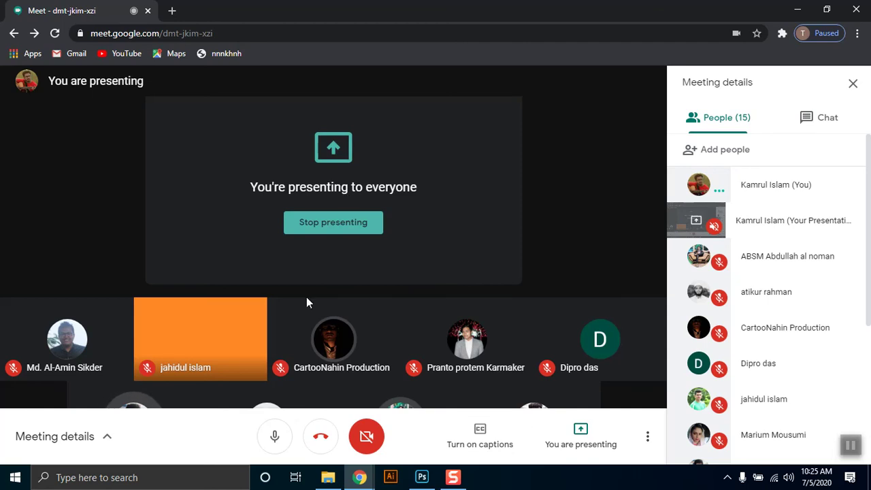
click(796, 8)
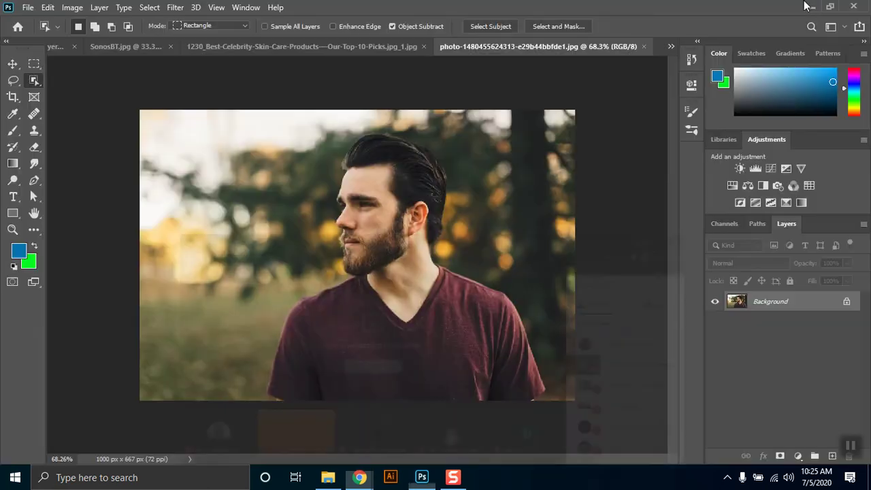
- Select the bearded man with the Object Selection tool and subtract the background behind his neck with the Quick Selection tool
drag(264, 125, 552, 459)
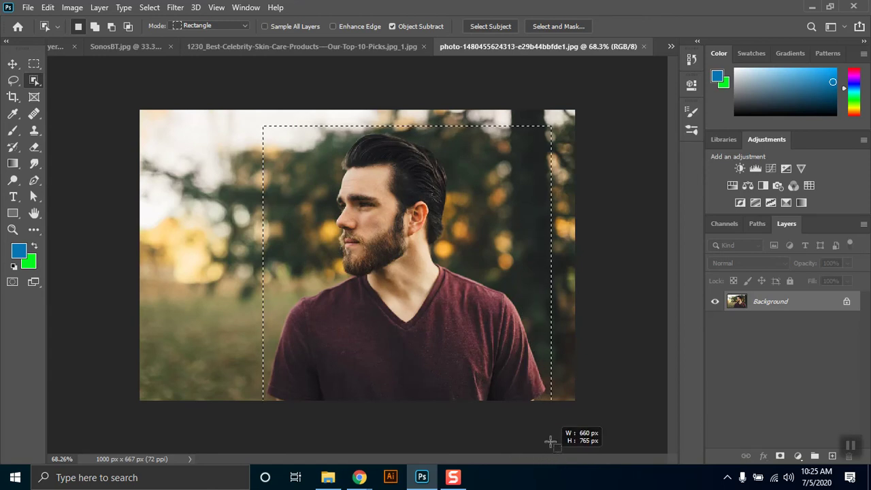
drag(552, 436, 550, 435)
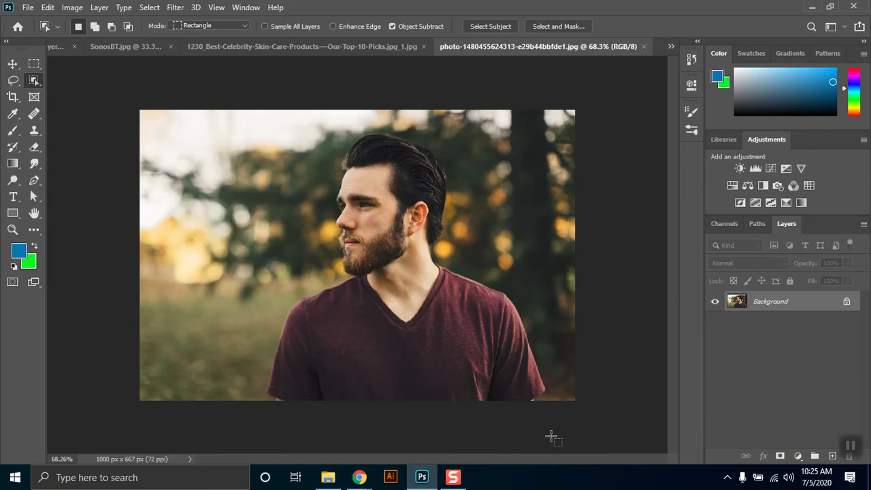
right_click(34, 80)
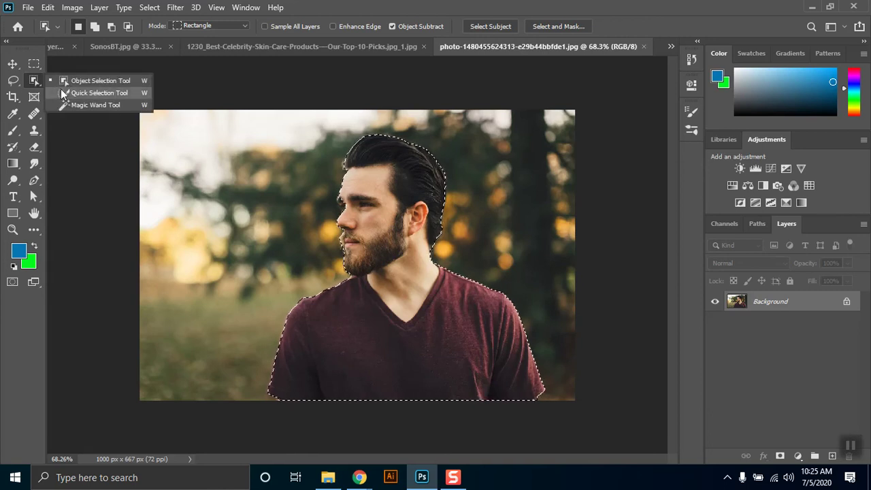
click(62, 93)
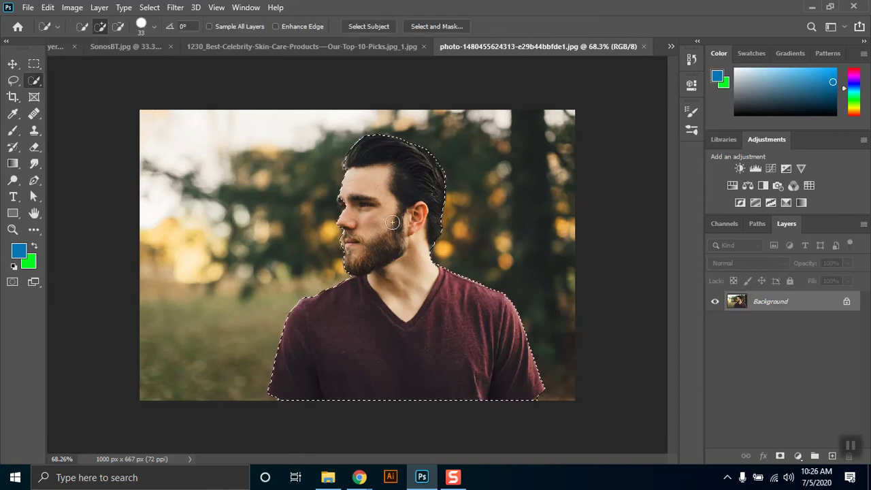
scroll(349, 208, up, 2)
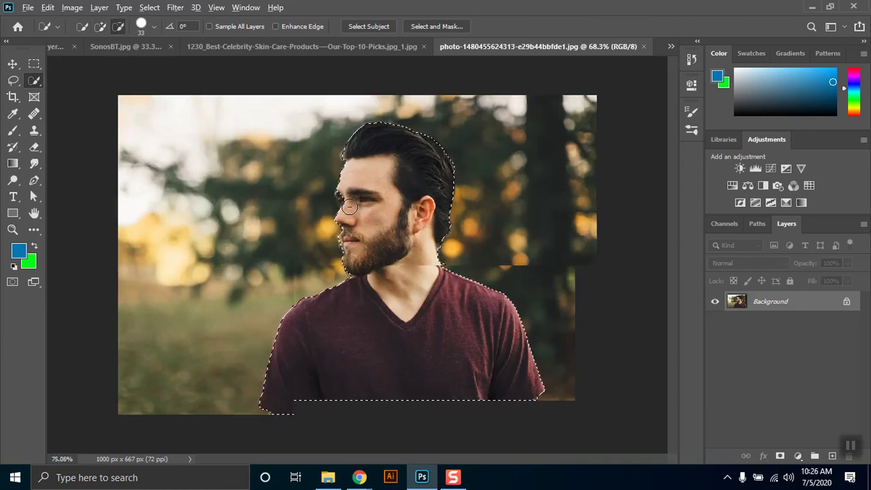
scroll(349, 206, up, 3)
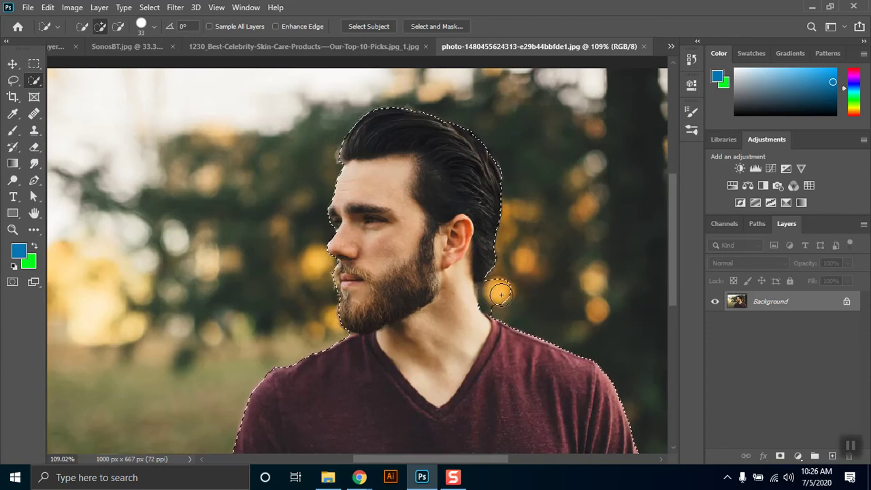
key(alt)
drag(492, 294, 494, 299)
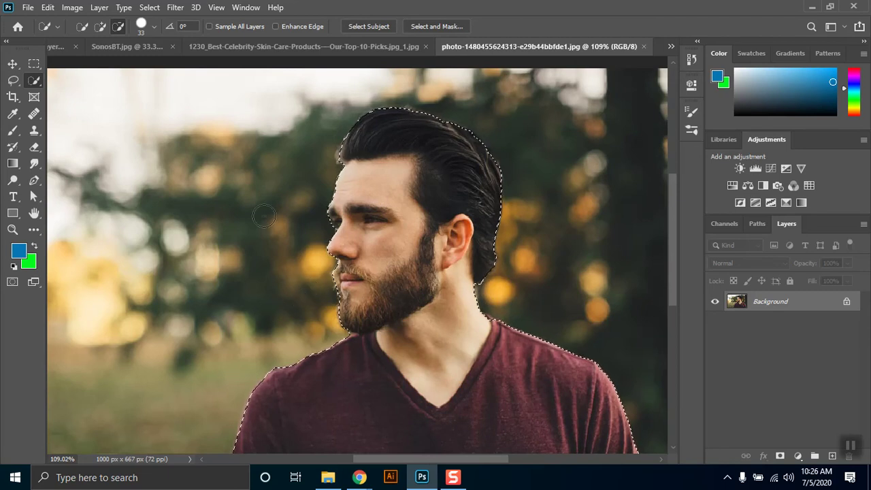
key(alt)
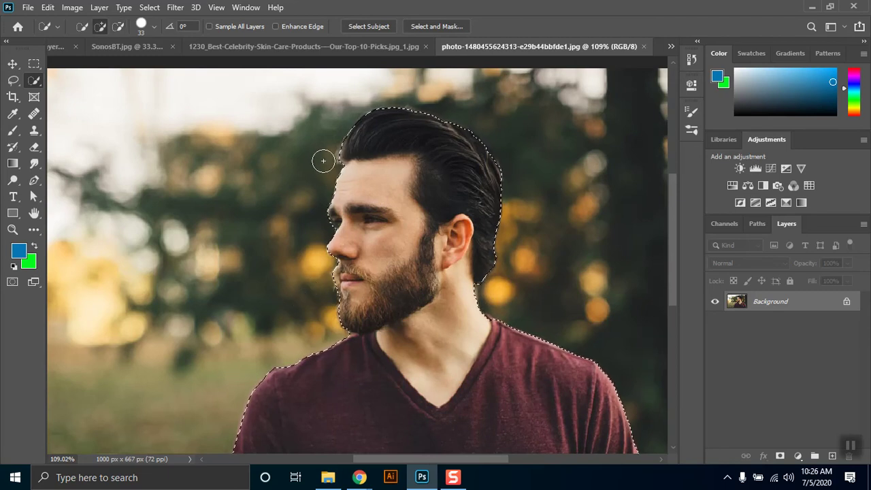
- Try adding the background beside the beard to the selection with the Quick Selection tool, and undo the addition
drag(565, 445, 495, 294)
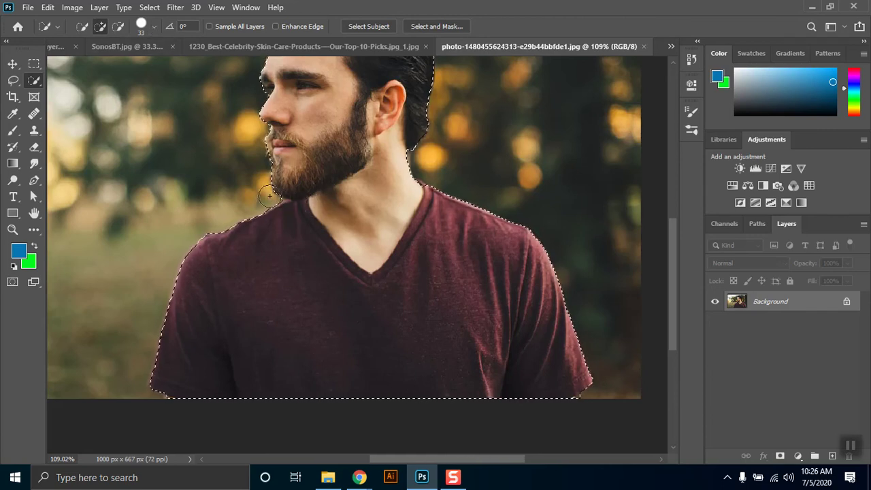
key(alt)
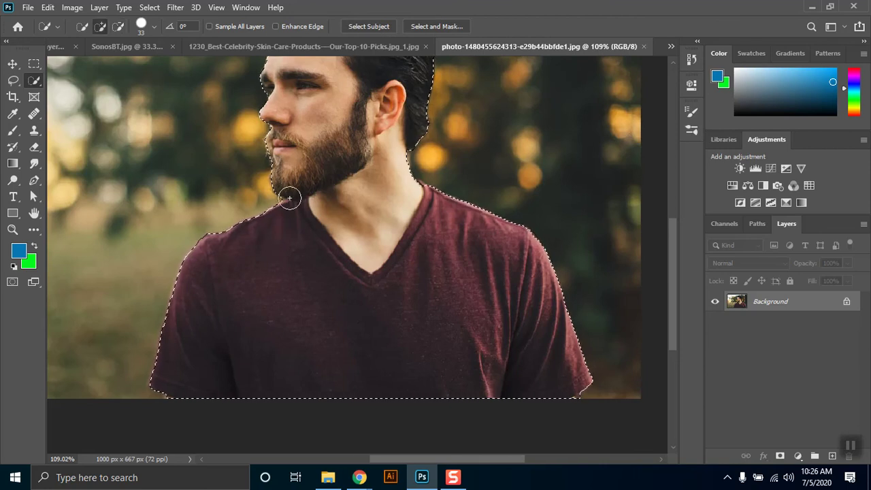
drag(271, 197, 199, 183)
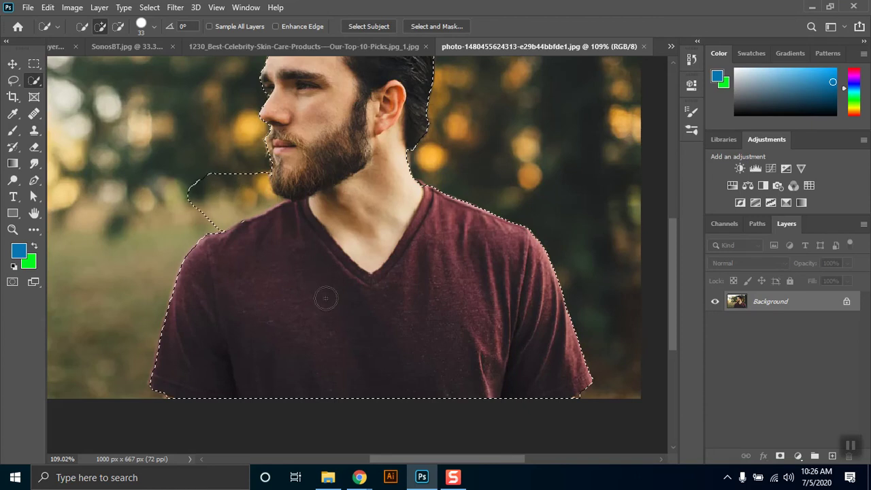
key(ctrl+z)
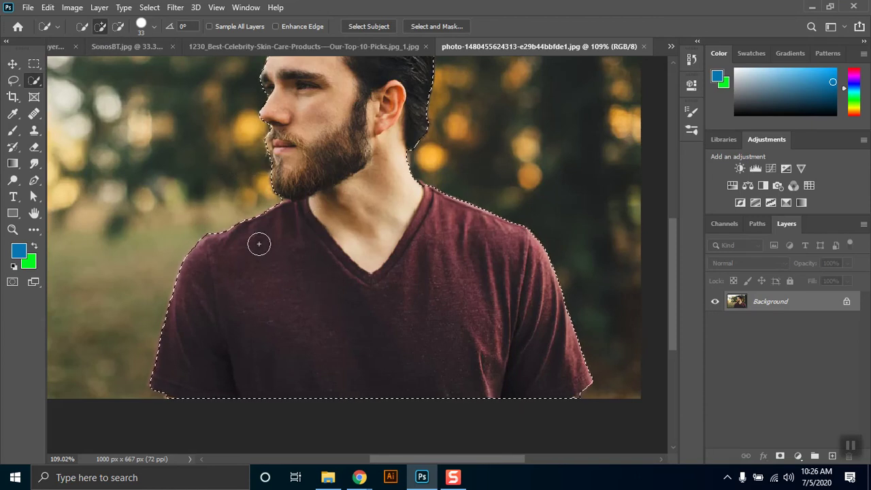
- Try out the Quick Selection brush at a size of 99 px with a lower hardness
click(119, 29)
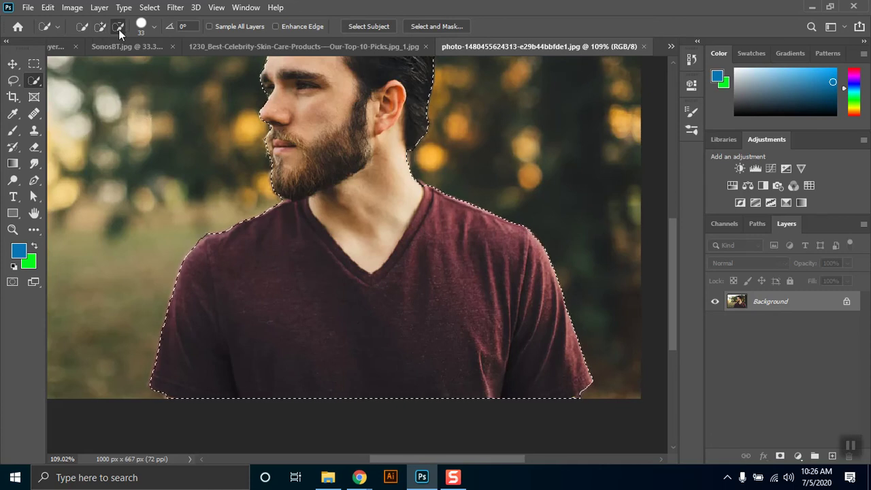
click(155, 27)
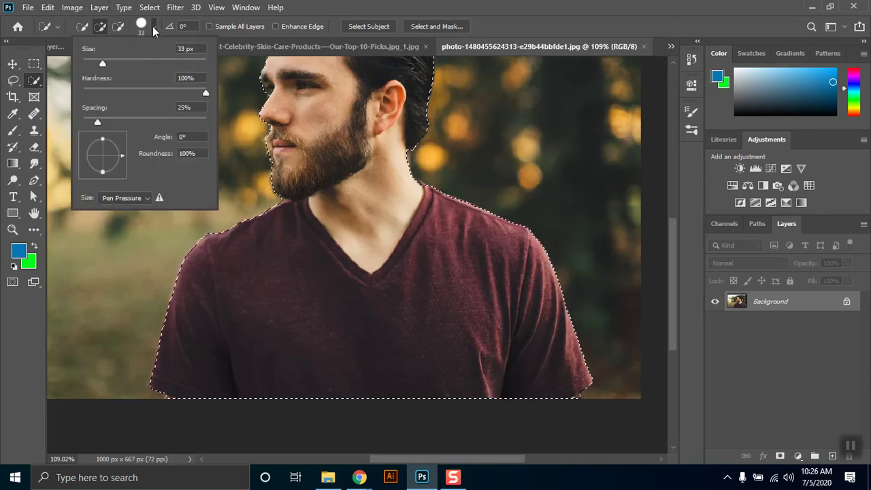
drag(92, 57, 144, 58)
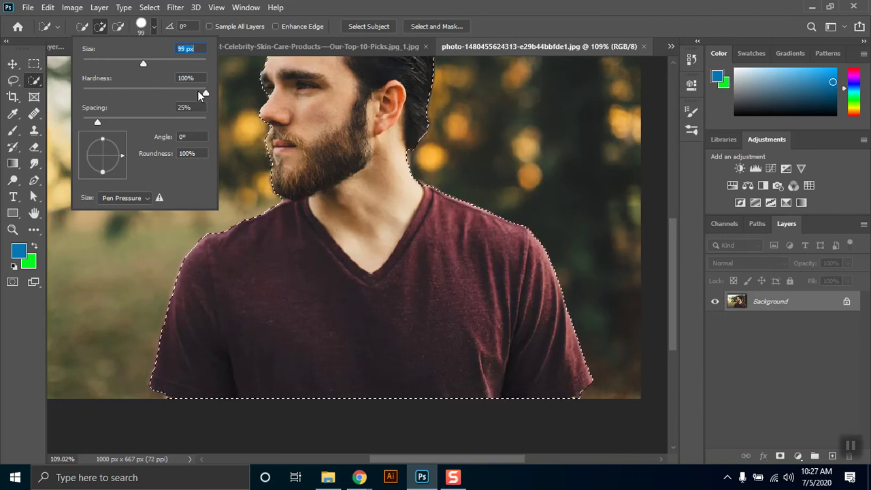
drag(126, 101, 126, 100)
click(192, 252)
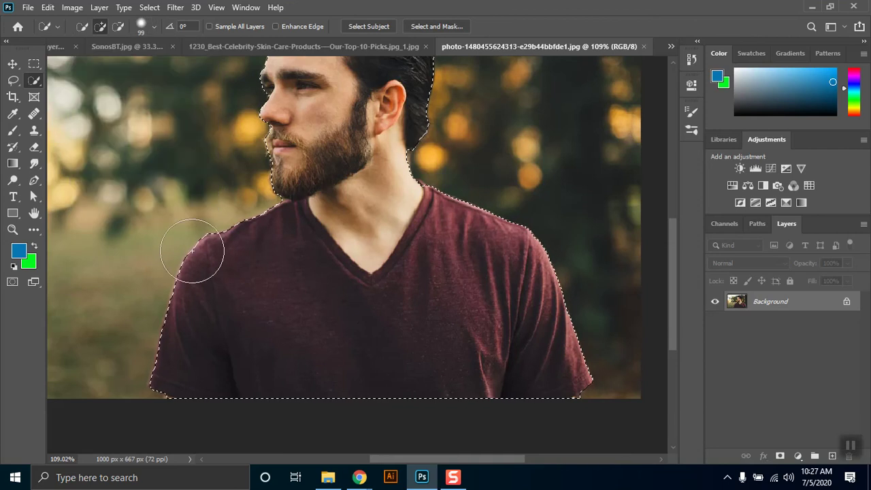
key(ctrl+z)
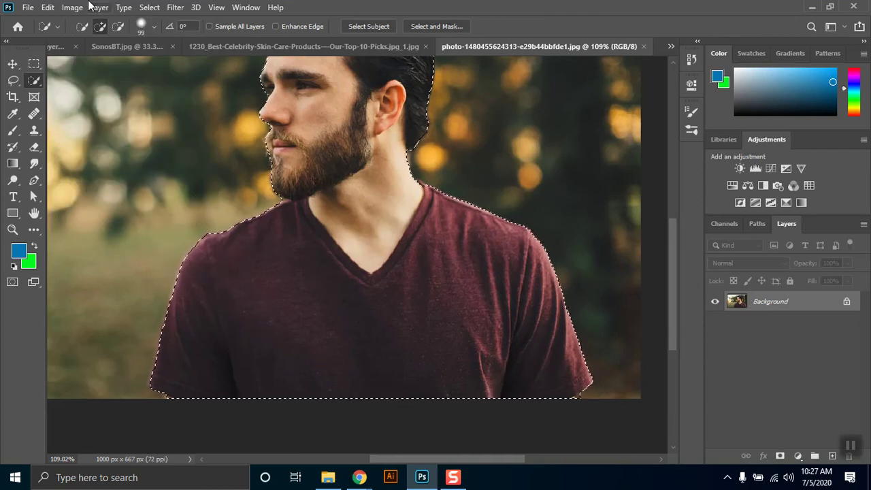
- Set the Quick Selection brush to a size of 27 px and a hardness of 100%
click(140, 26)
drag(112, 63, 100, 65)
drag(126, 92, 206, 92)
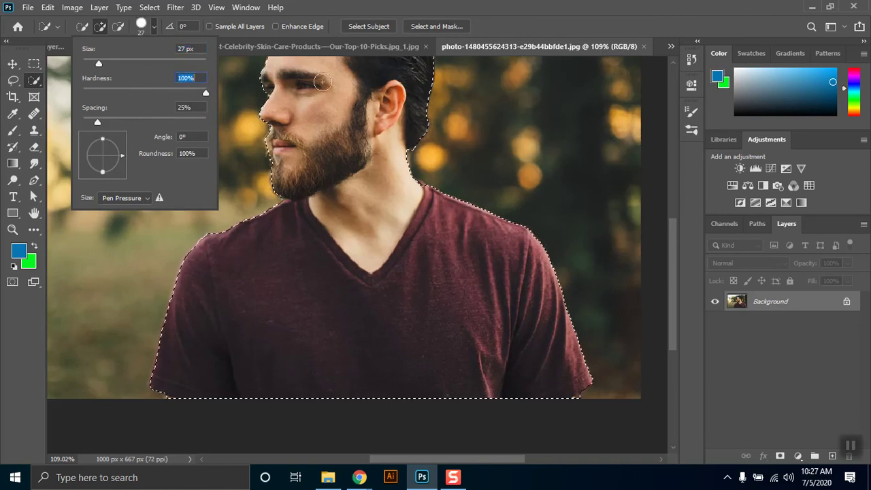
click(537, 6)
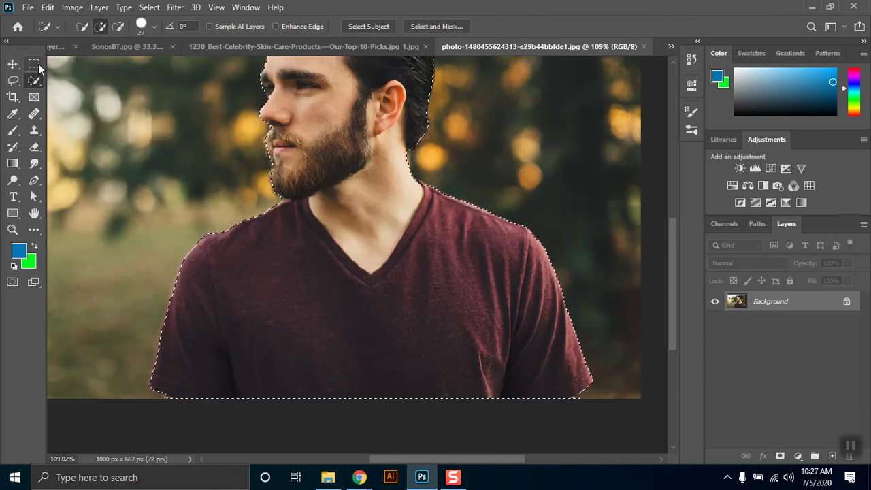
- Hide the background around the bearded man with a layer mask and bring up the SonosBT.jpg document
click(780, 457)
scroll(306, 223, down, 1)
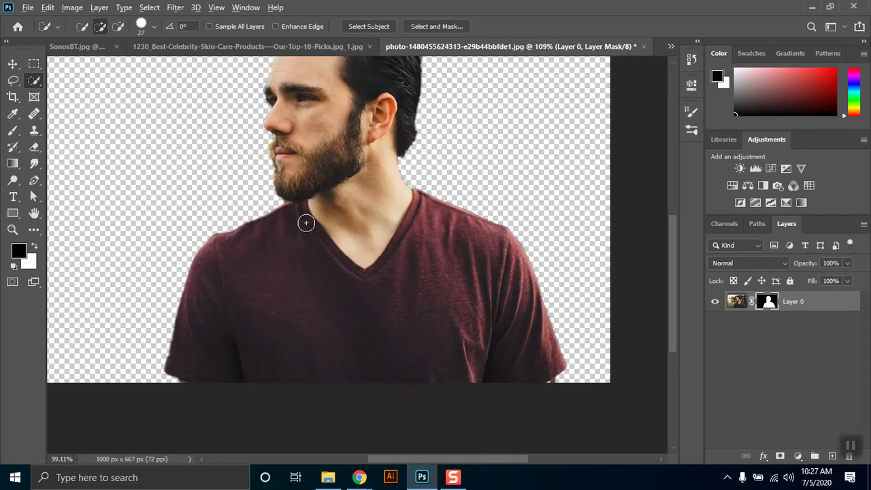
scroll(306, 222, down, 2)
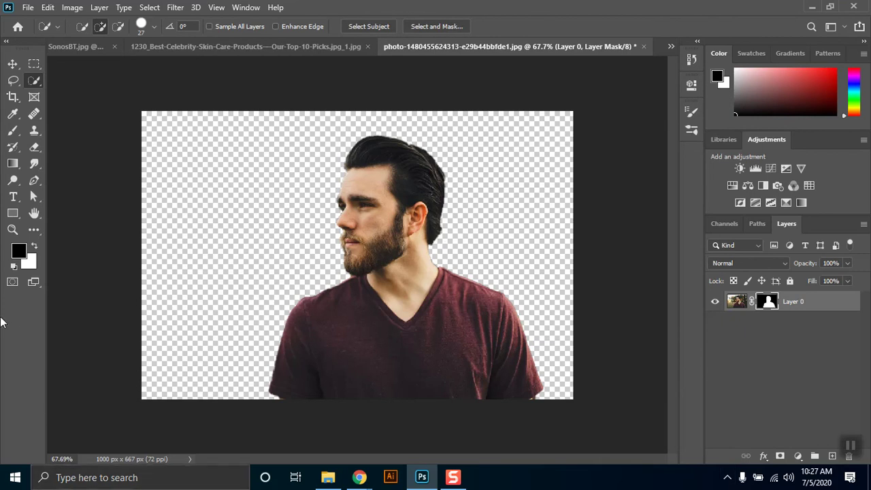
click(254, 41)
click(133, 49)
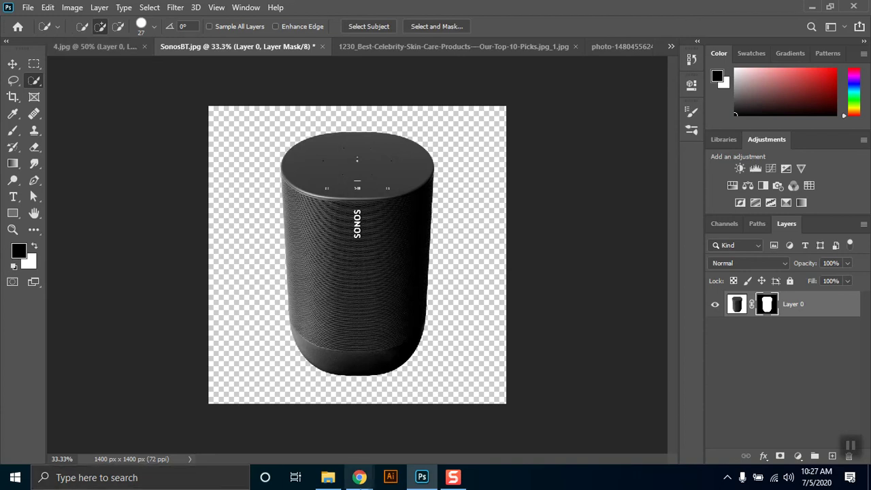
- Switch to the Google Meet call in Chrome and check its chat and participant list
mouse_move(362, 480)
click(283, 422)
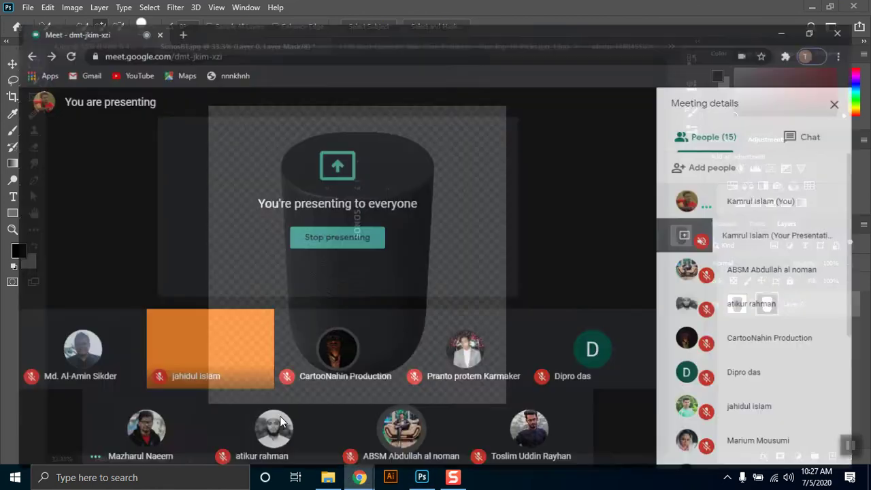
click(834, 119)
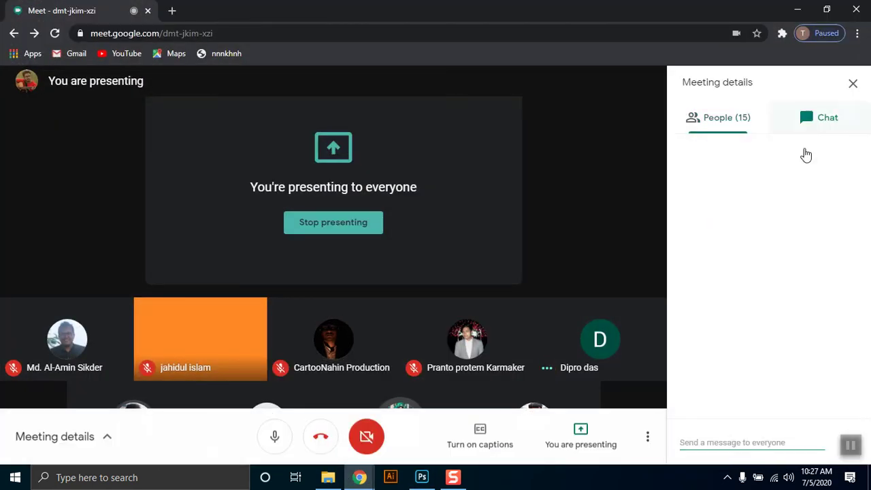
click(744, 443)
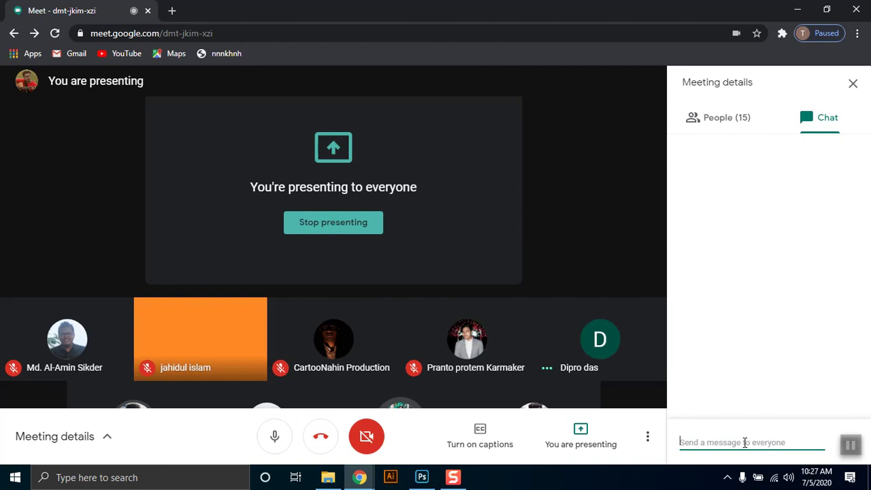
click(735, 118)
click(809, 127)
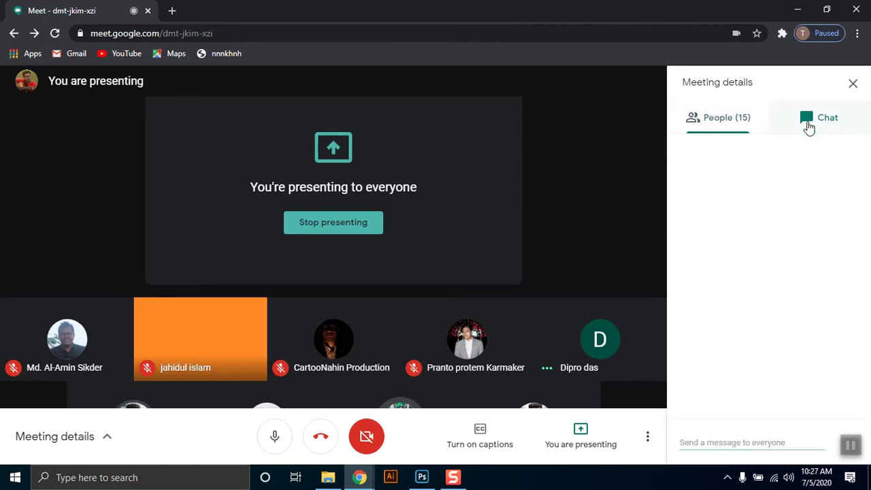
click(726, 443)
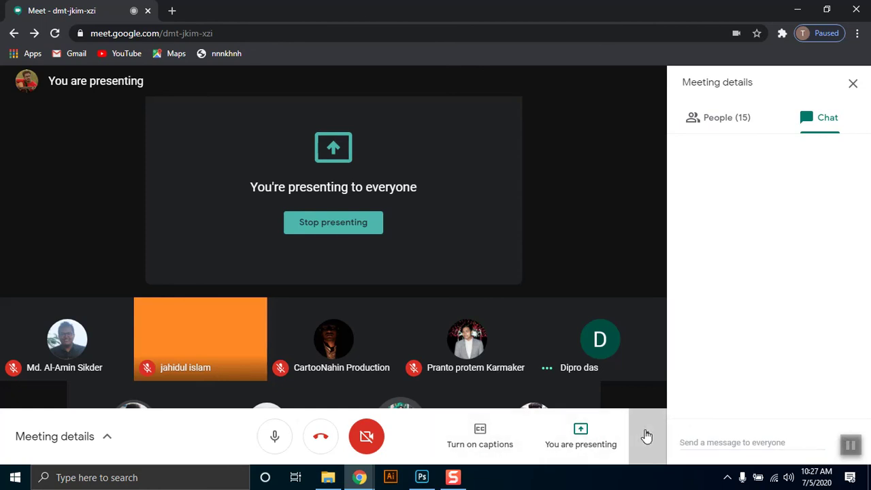
click(644, 458)
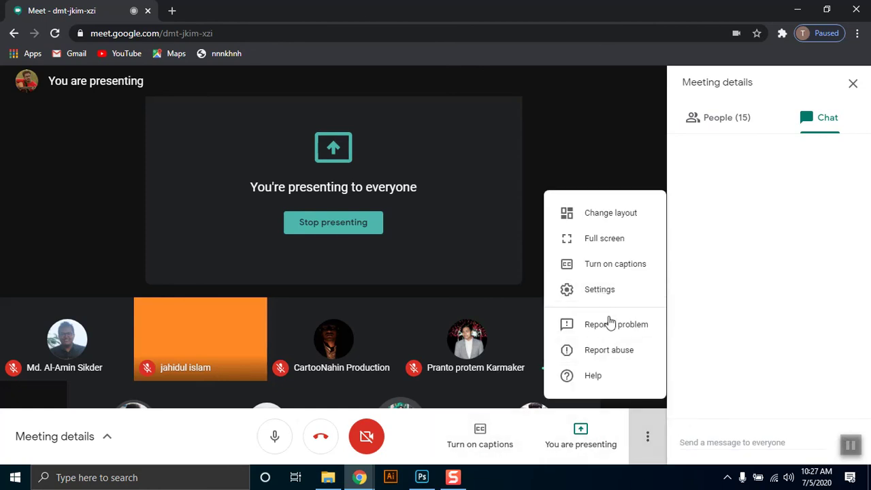
click(752, 307)
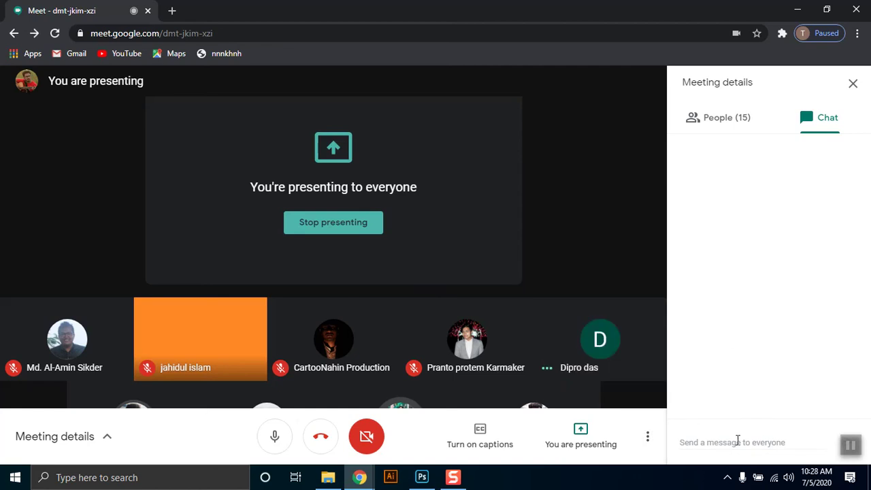
click(719, 126)
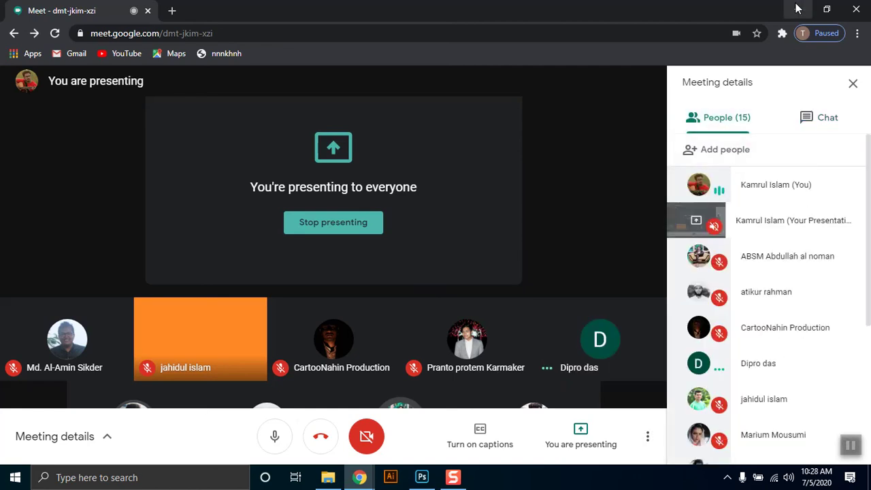